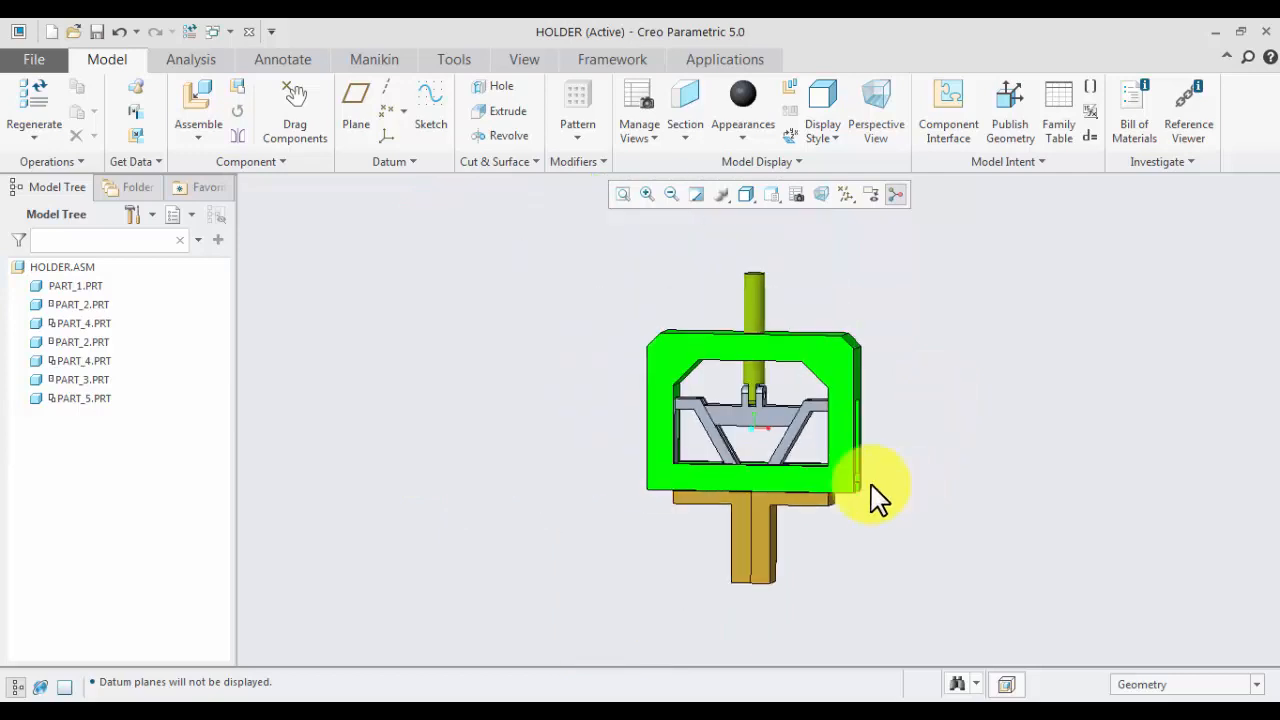
- Move the holder assembly's crossbar with Drag Components to examine how the slider and grippers travel
scroll(783, 408, down, 2)
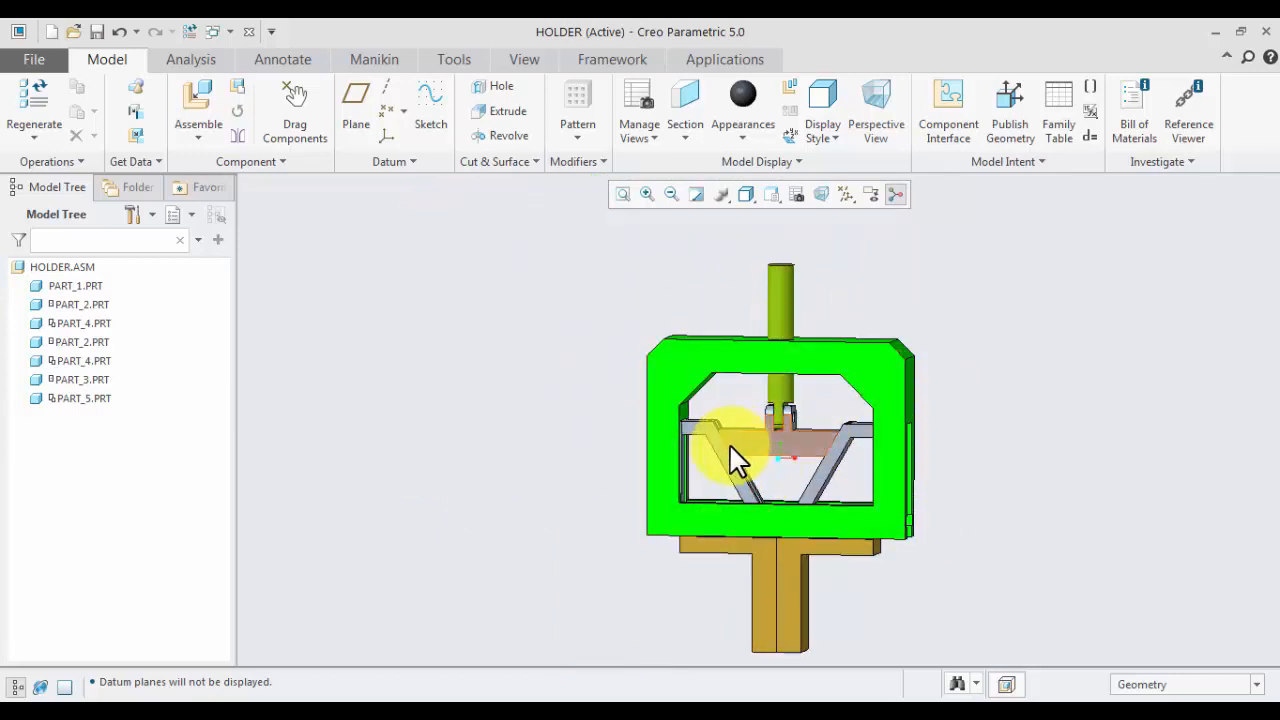
click(297, 100)
scroll(828, 460, down, 3)
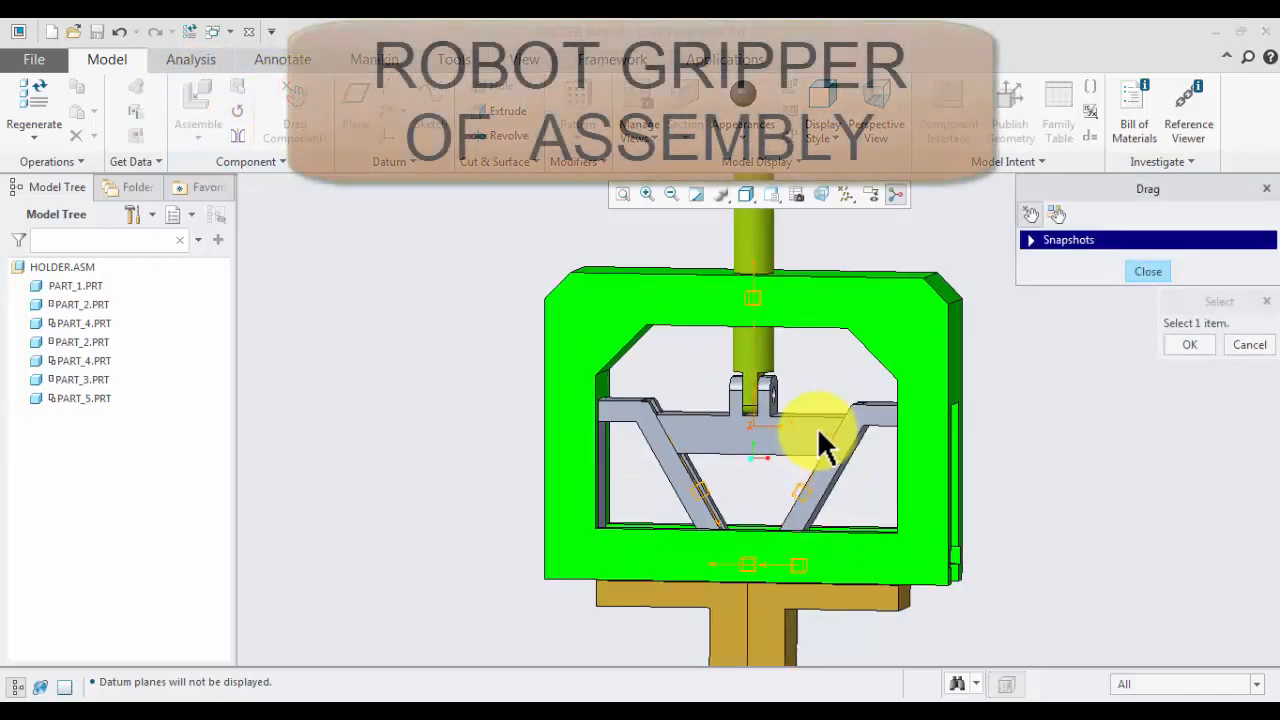
click(817, 432)
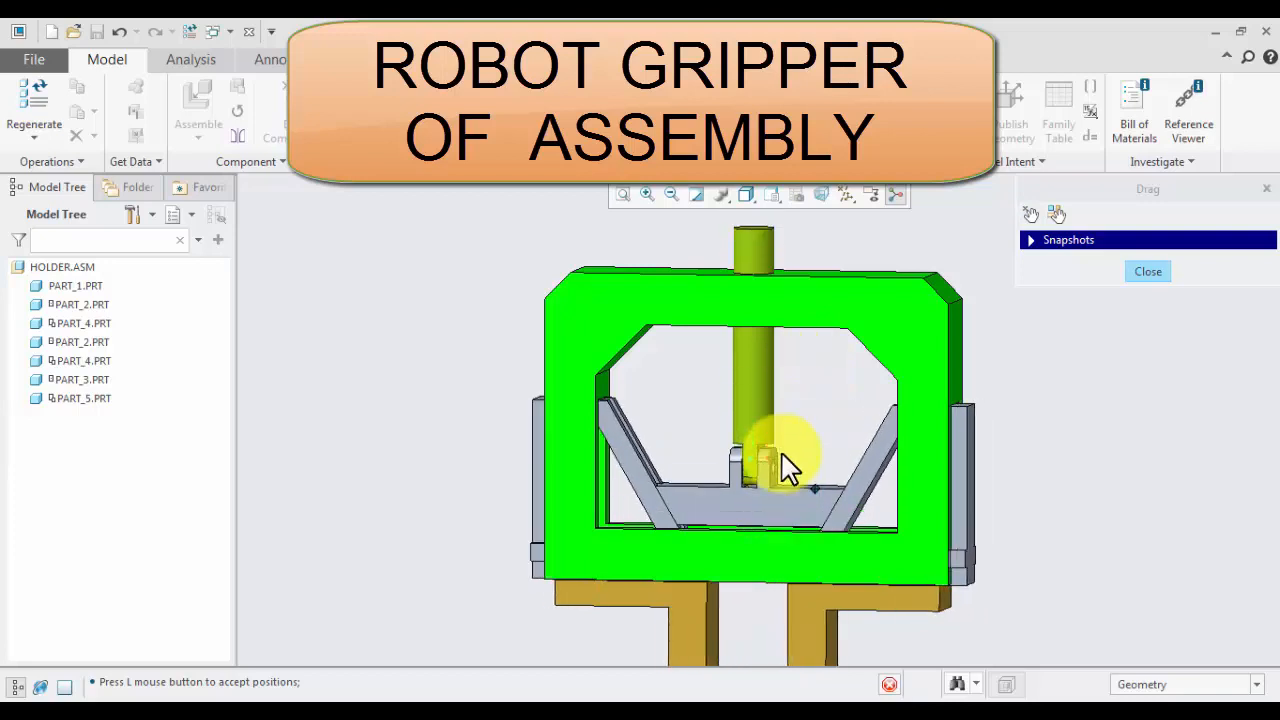
click(790, 413)
click(1148, 272)
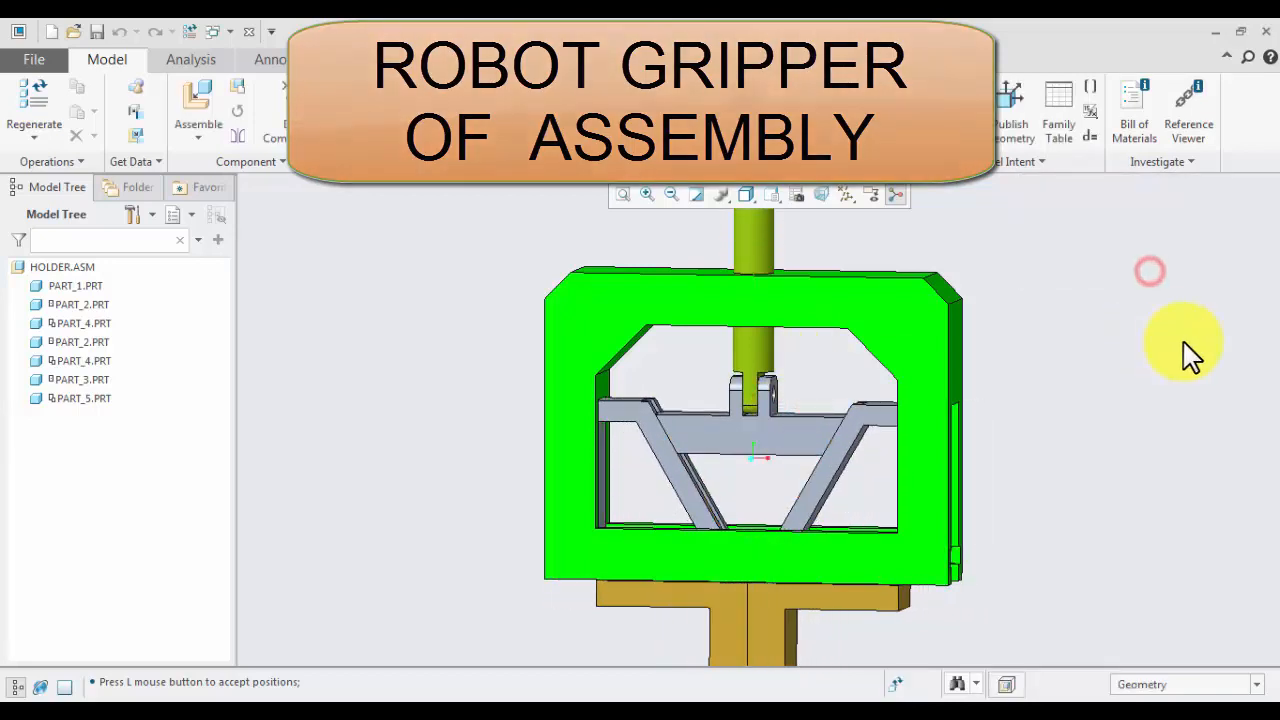
- Close the HOLDER assembly and erase all undisplayed objects from the session
click(253, 31)
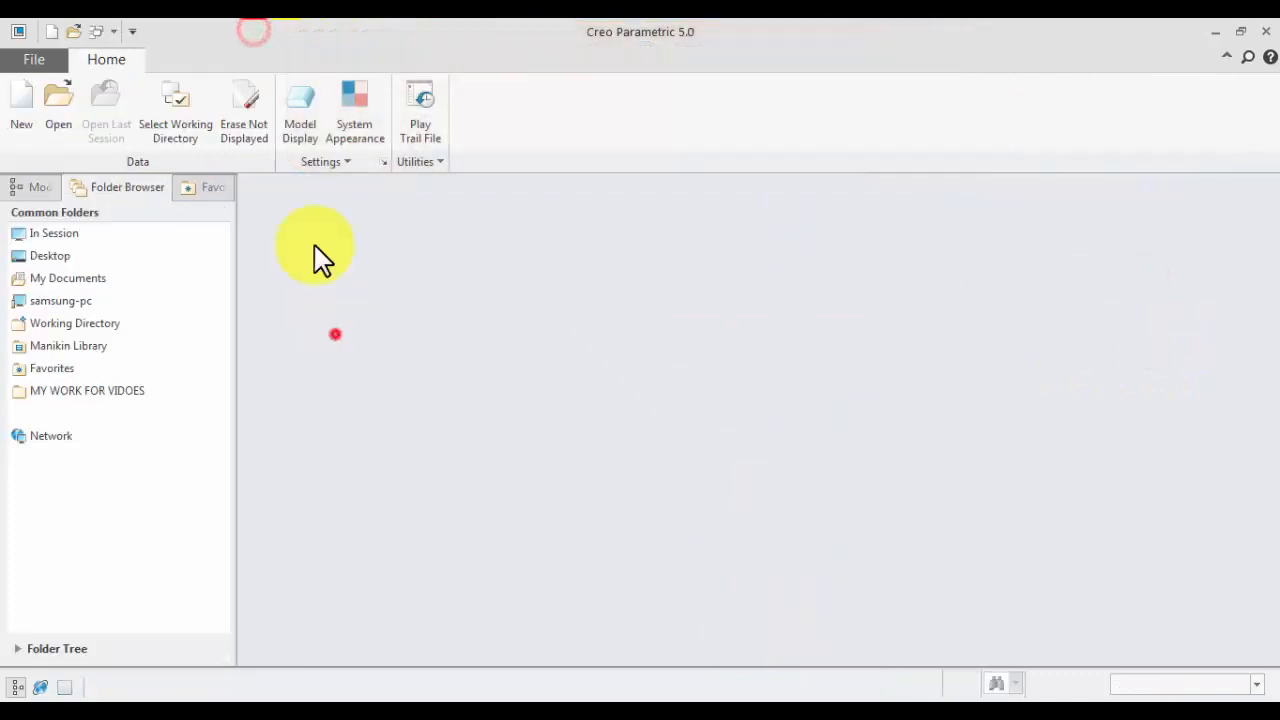
click(652, 523)
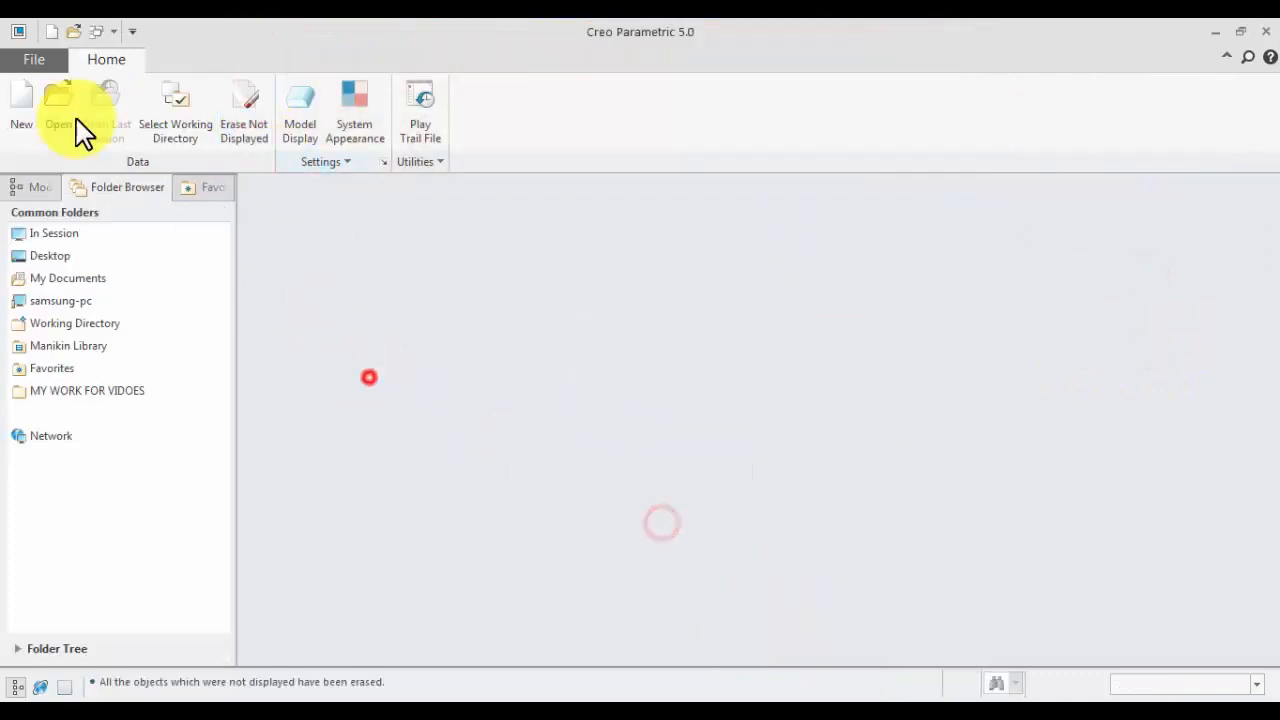
- Set the working directory to the RG_mechanisem folder on the Desktop
click(168, 108)
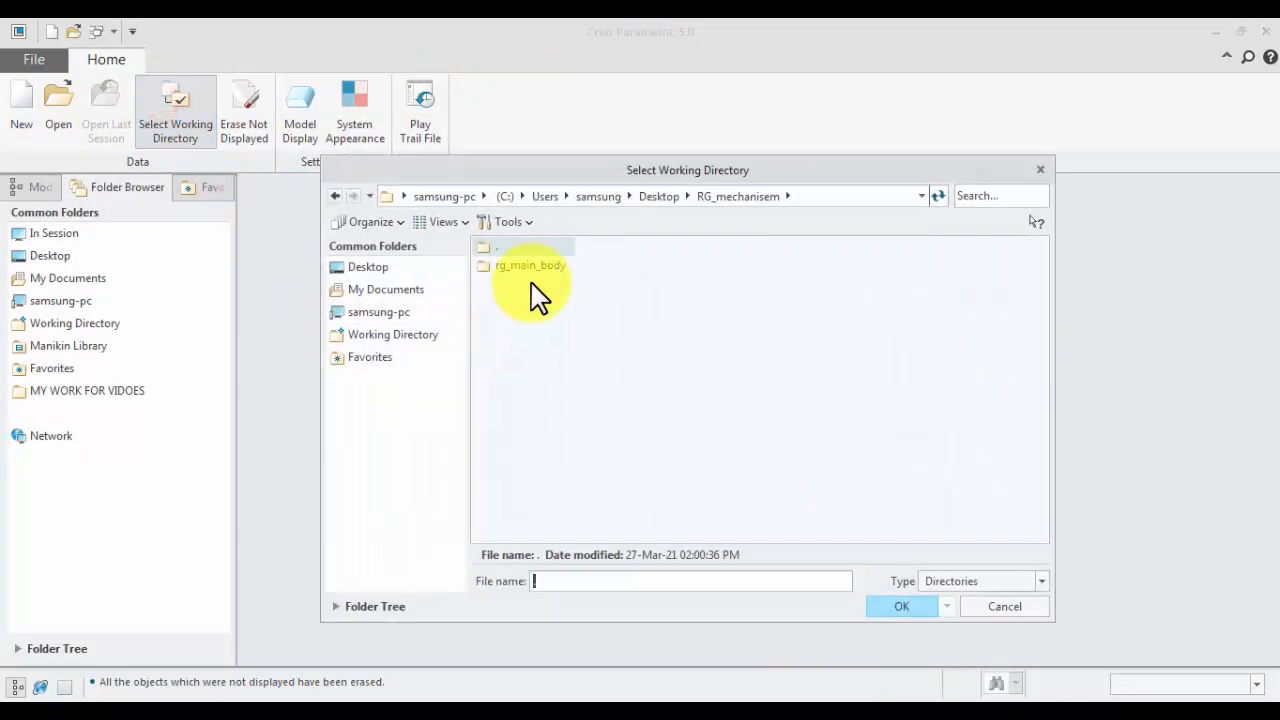
click(652, 196)
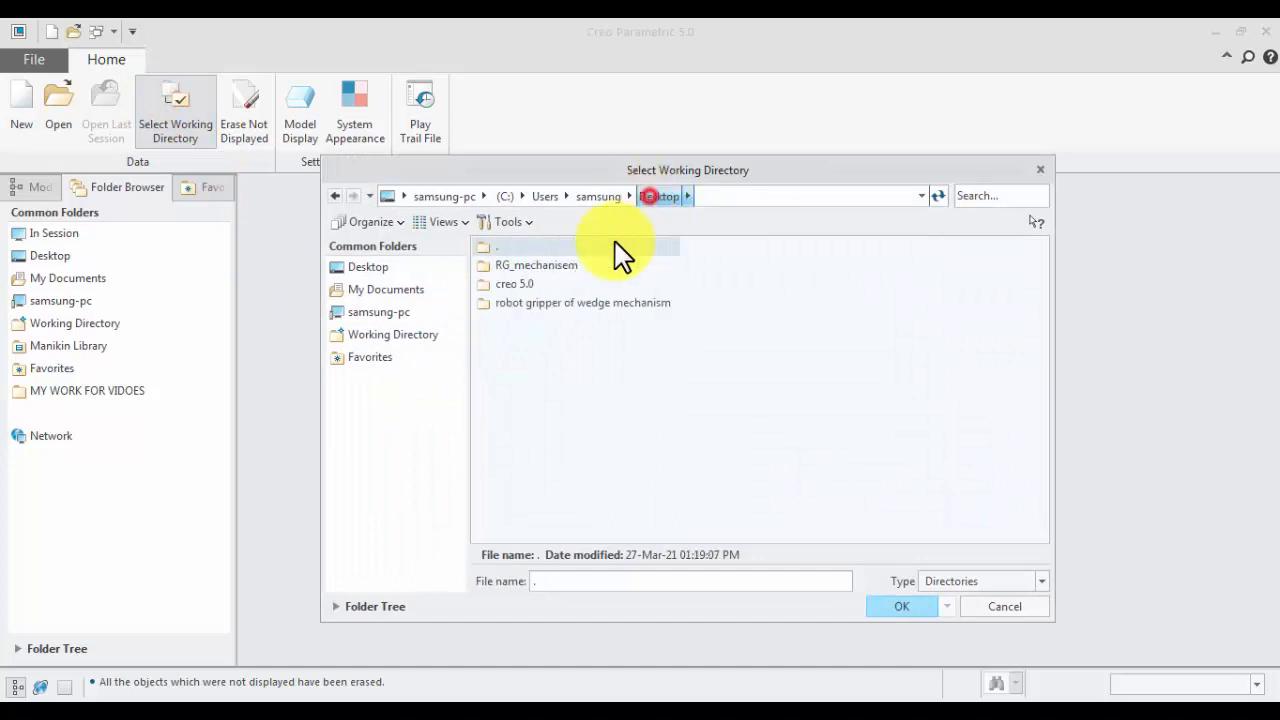
double_click(545, 250)
click(905, 607)
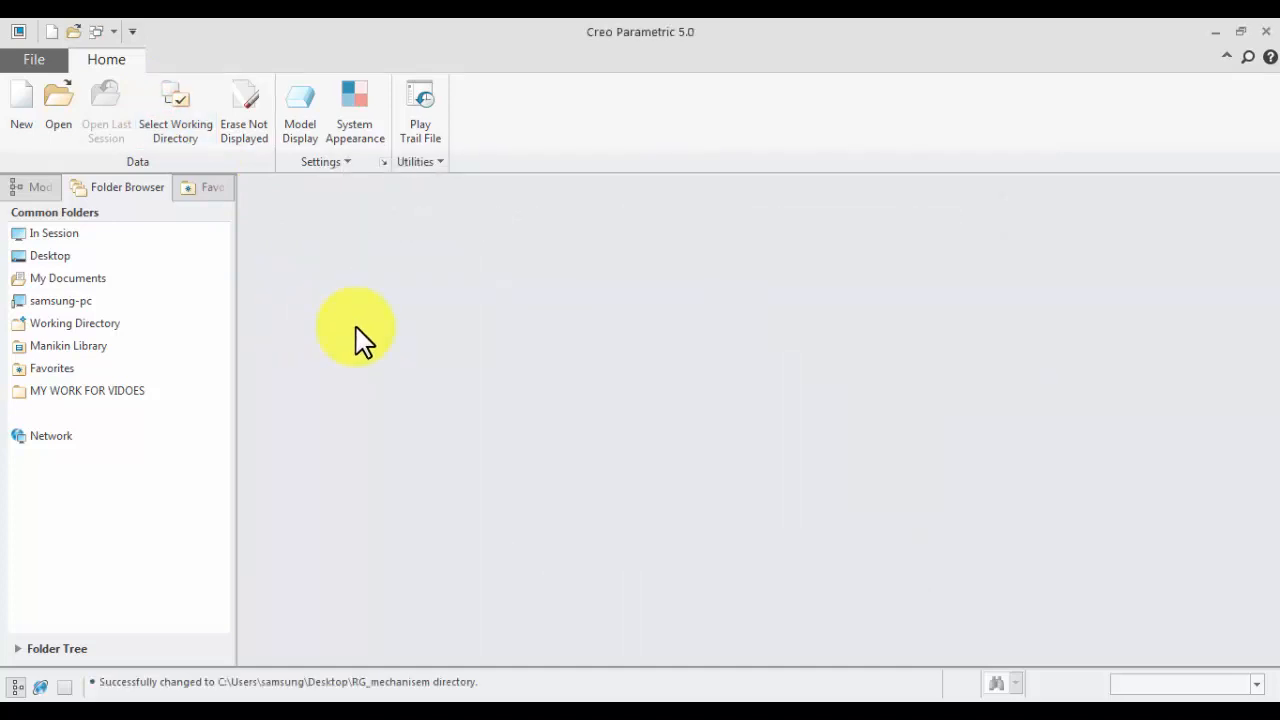
- Create a new design assembly named robot_gripper from the mmns_asm_design template instead of the default template
click(24, 110)
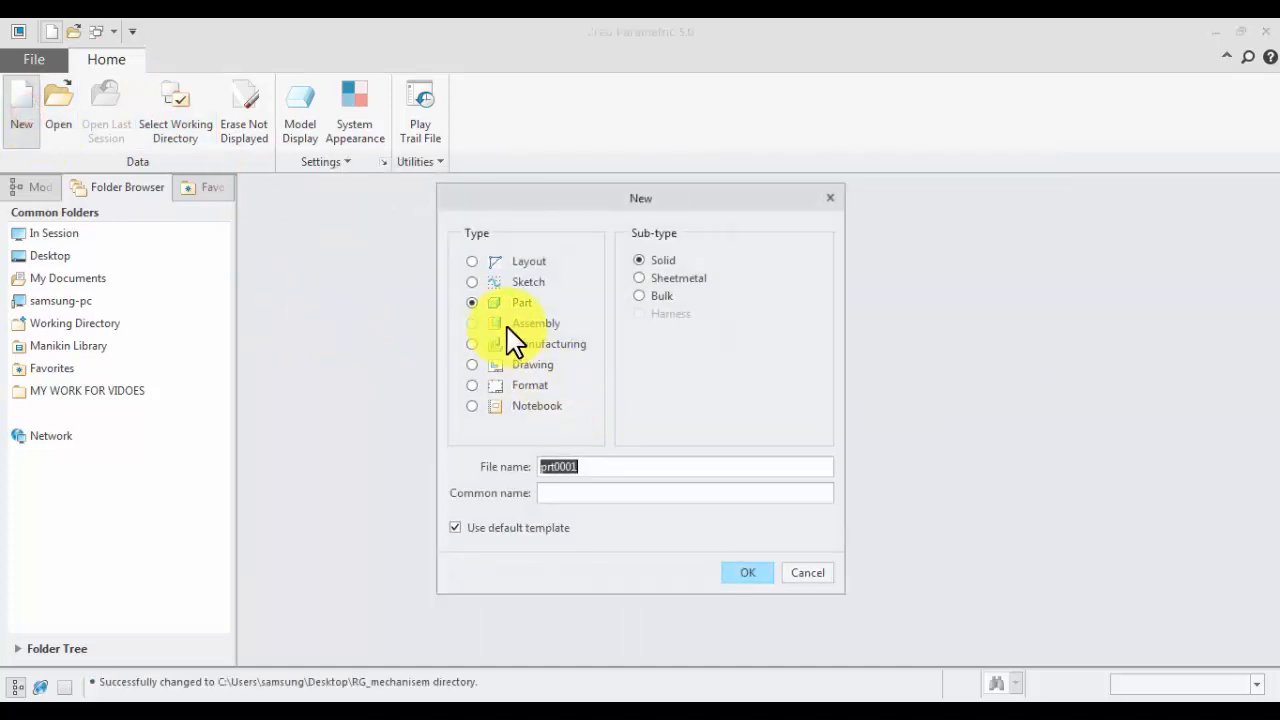
click(507, 325)
click(455, 528)
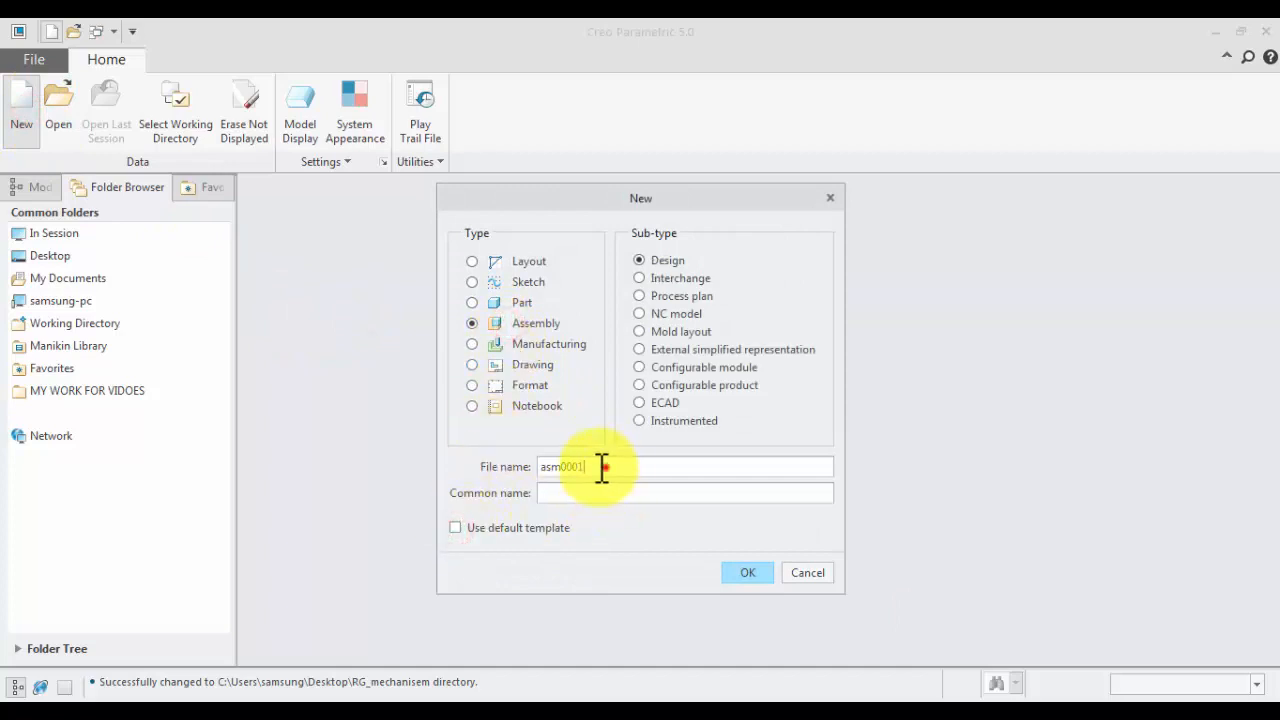
double_click(603, 467)
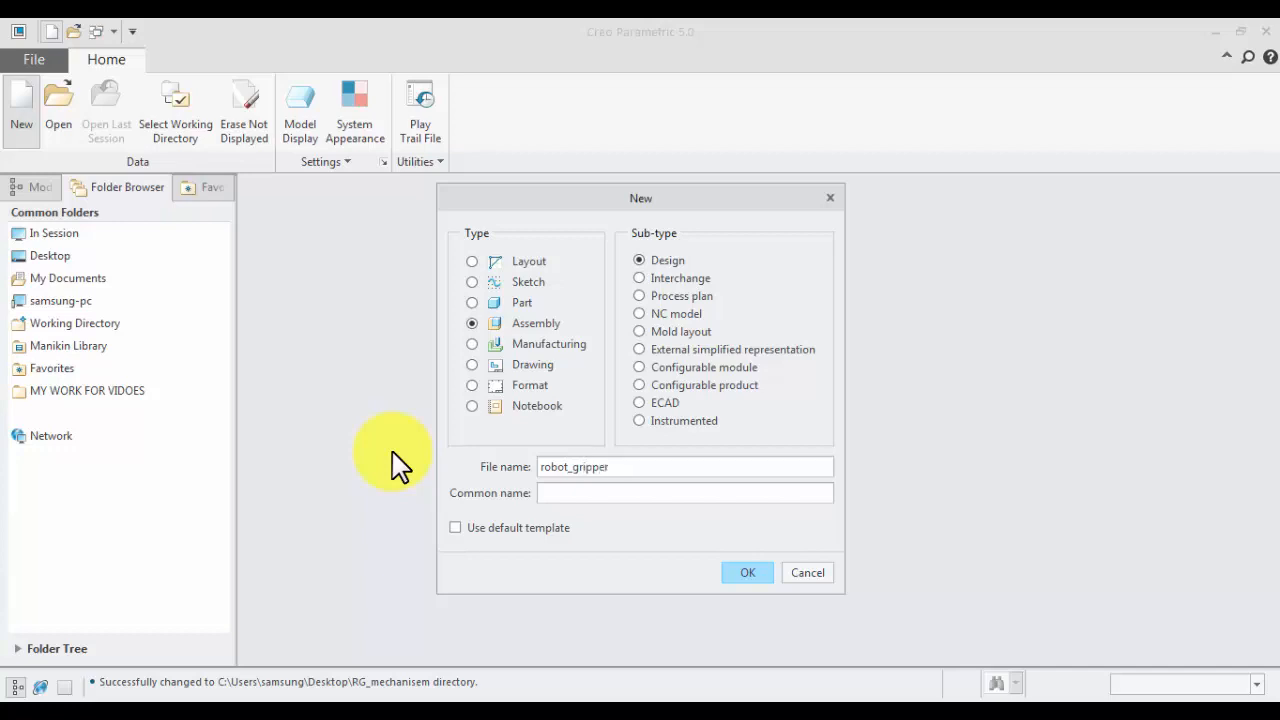
click(748, 574)
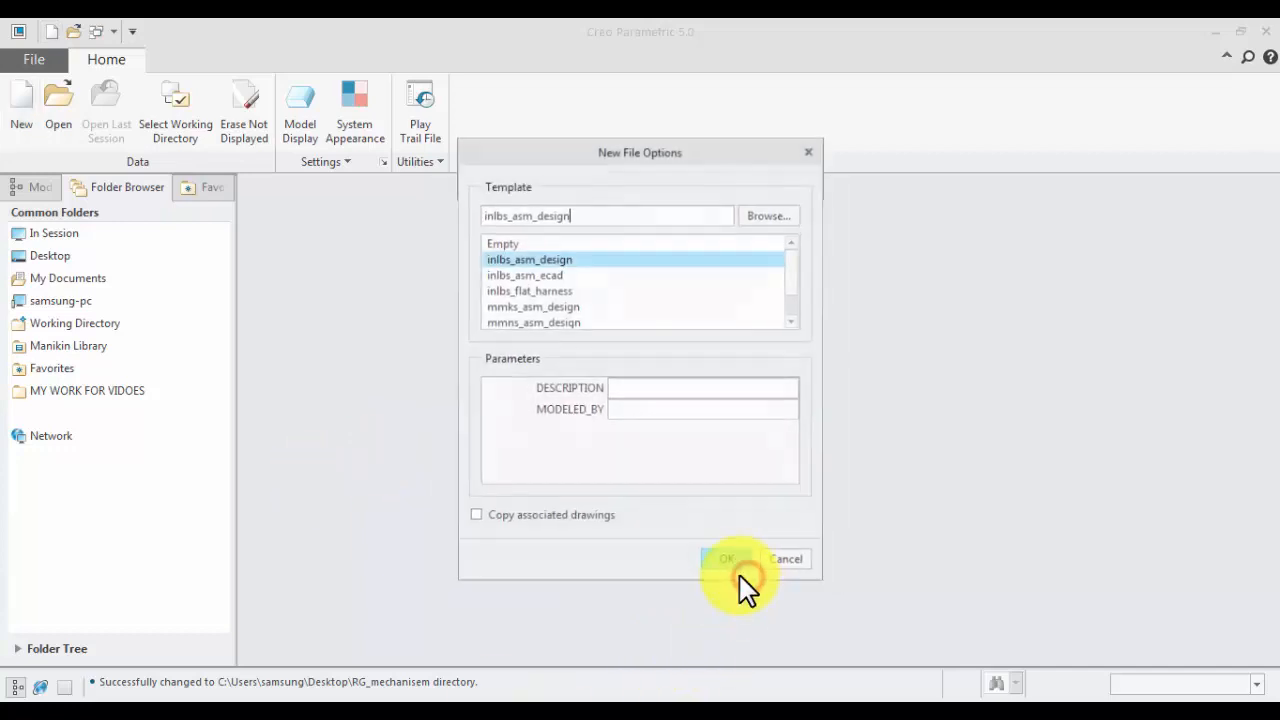
click(558, 321)
scroll(558, 321, down, 1)
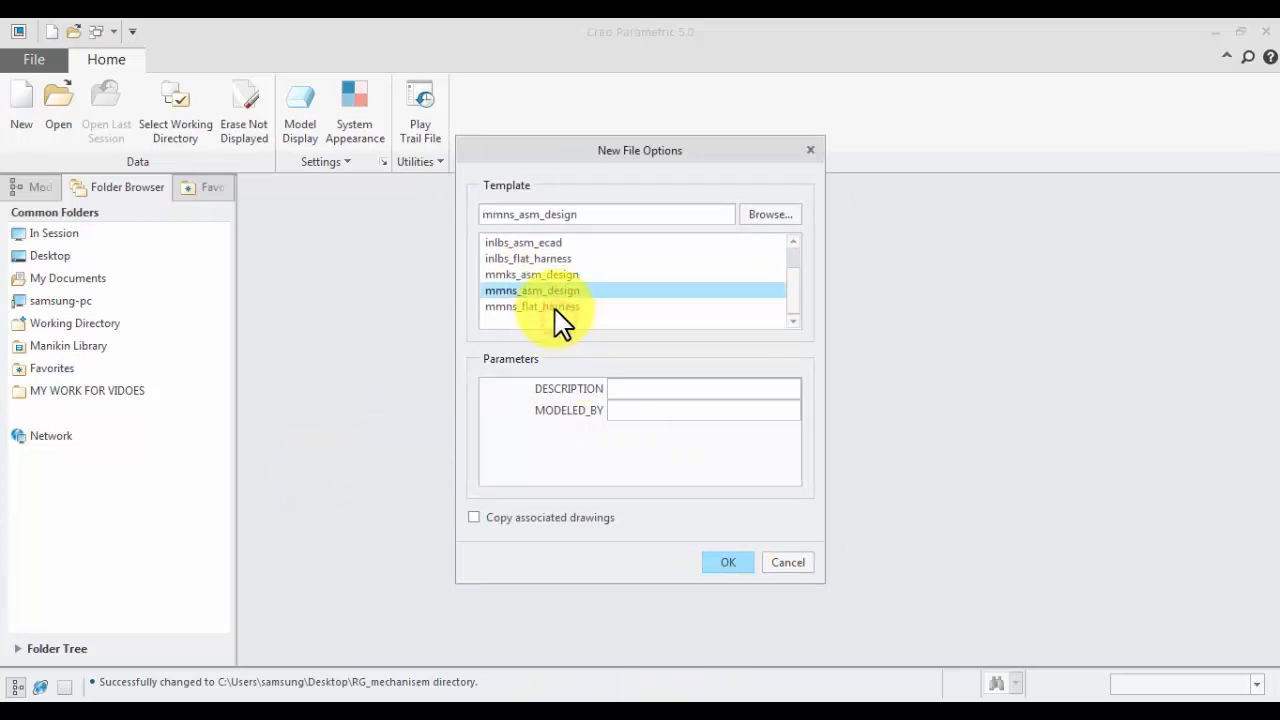
click(730, 562)
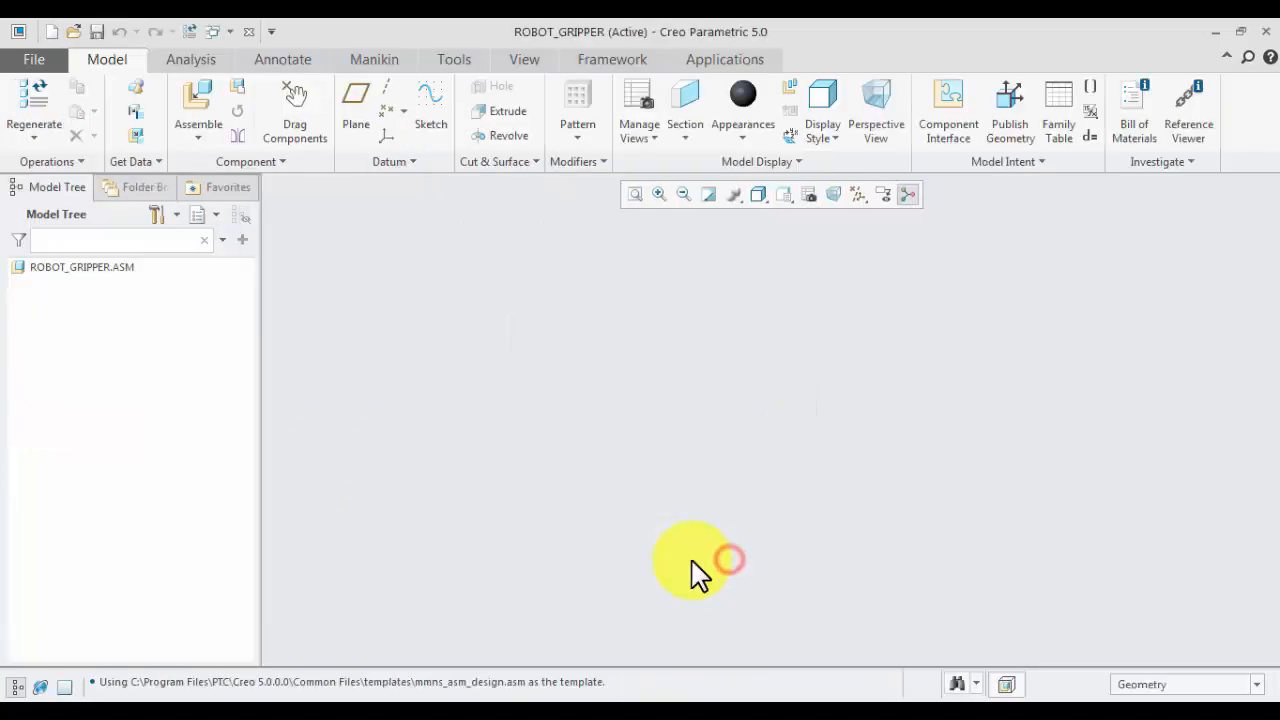
- Show all datum entities and bring rg_main_body.prt into the assembly as the first component
click(850, 194)
click(866, 217)
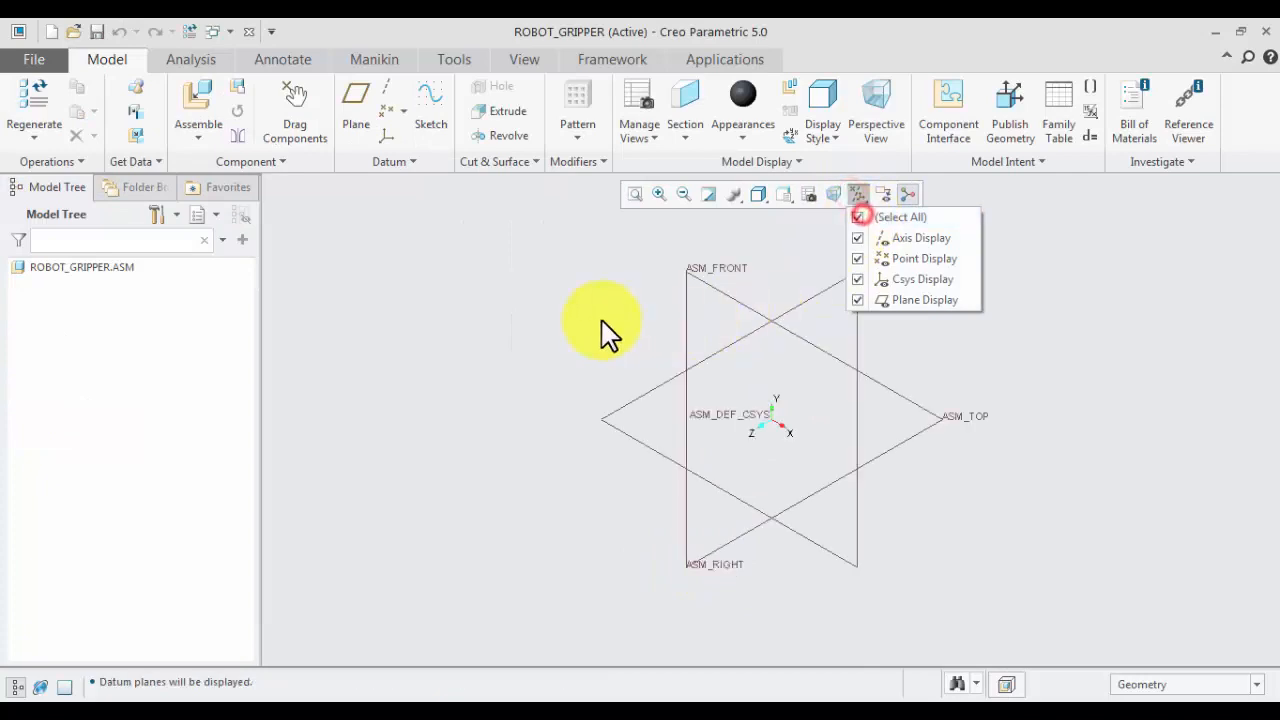
click(199, 95)
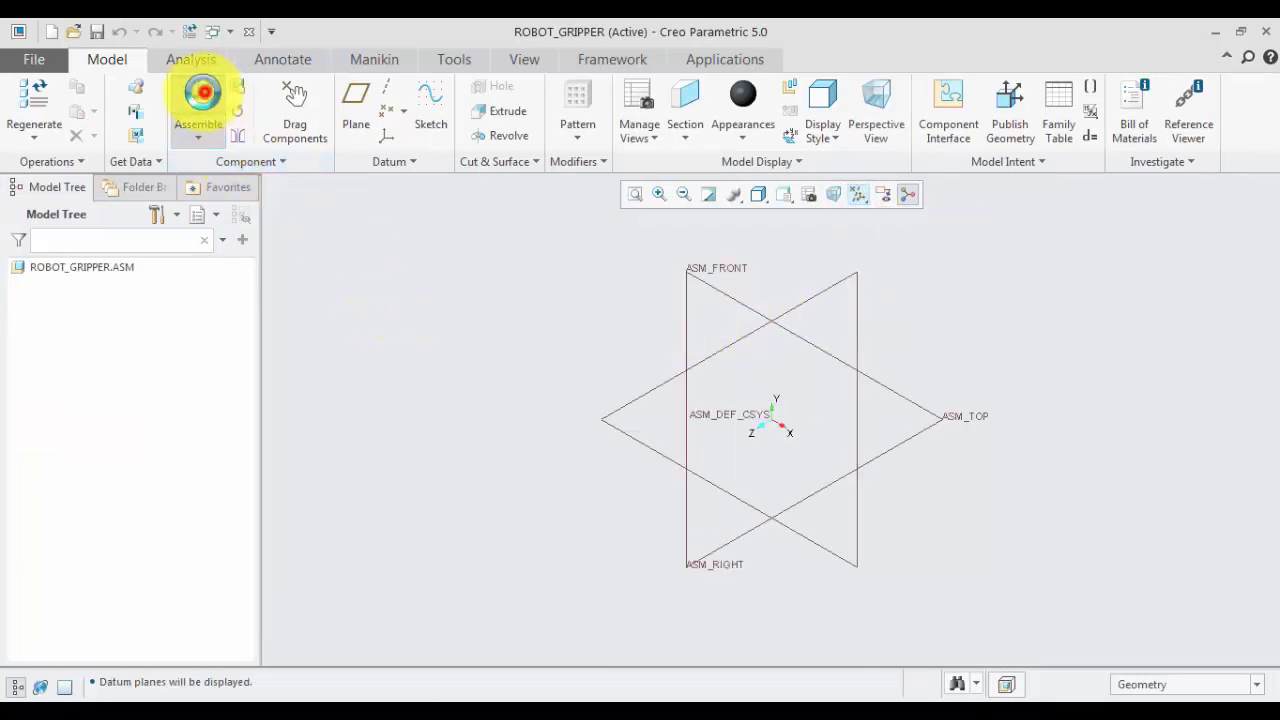
click(569, 285)
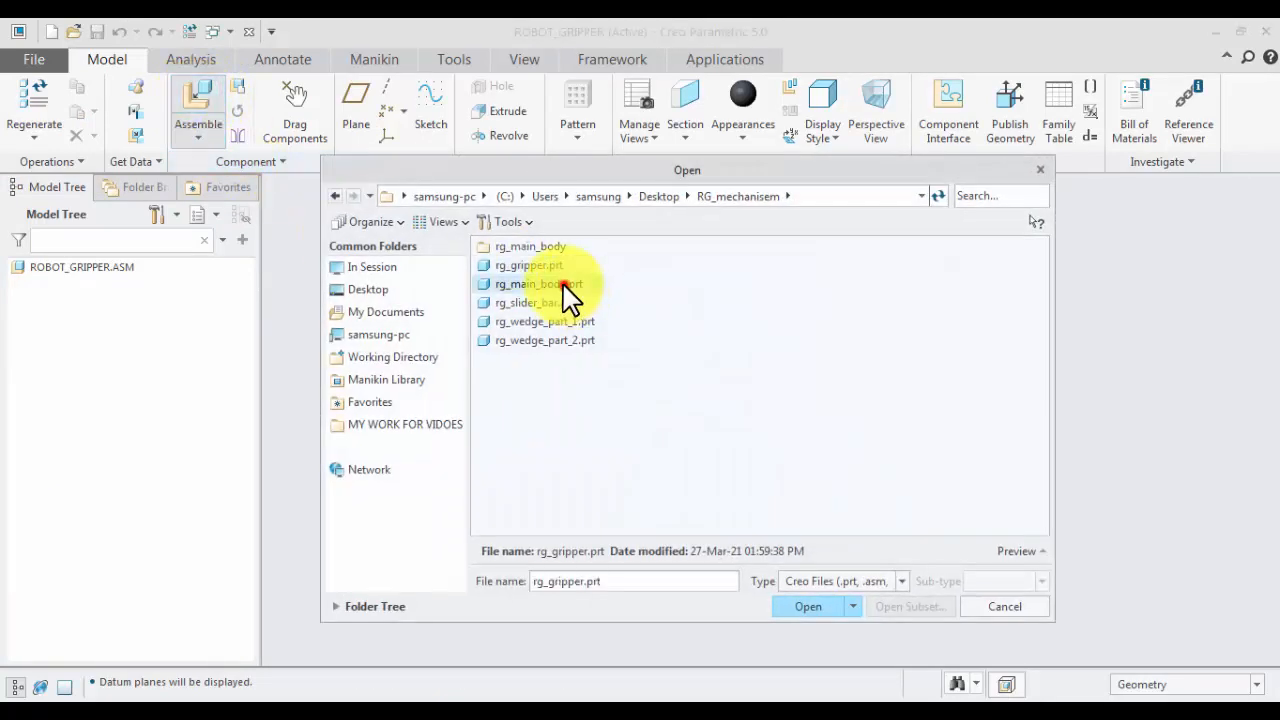
click(814, 606)
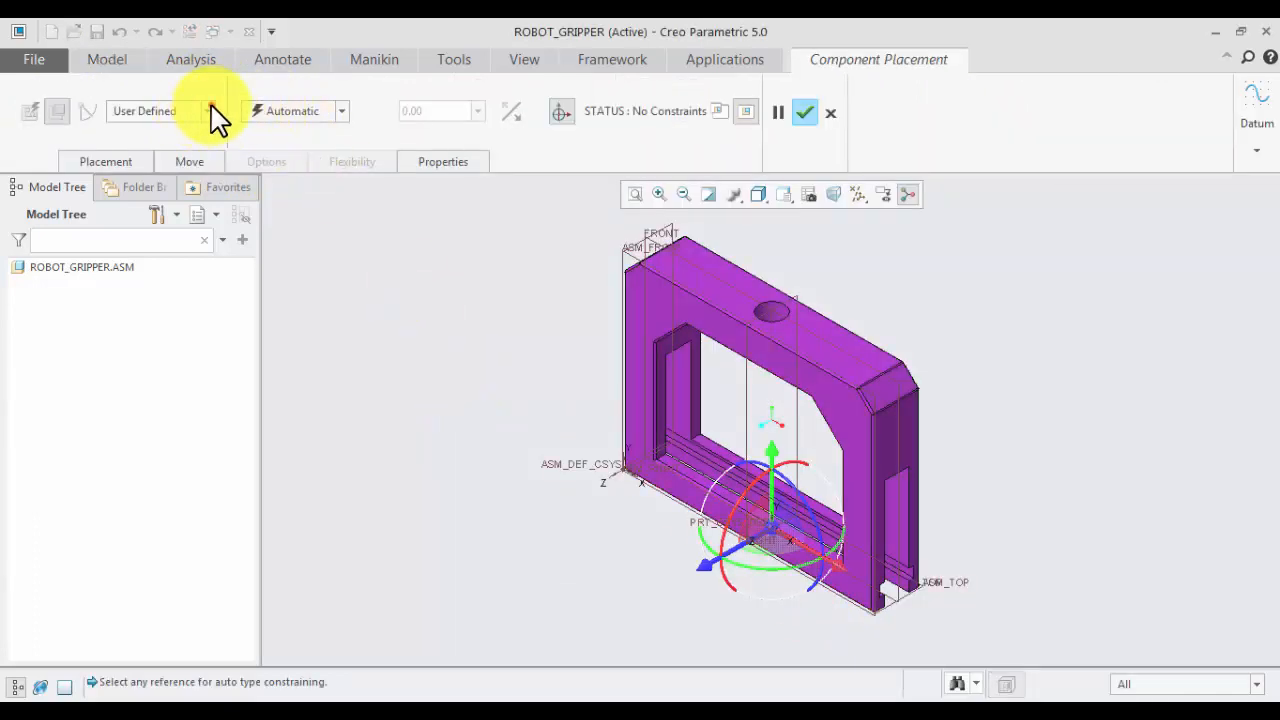
- Place the main body with a Default constraint and accept the placement
click(211, 111)
click(314, 110)
click(314, 110)
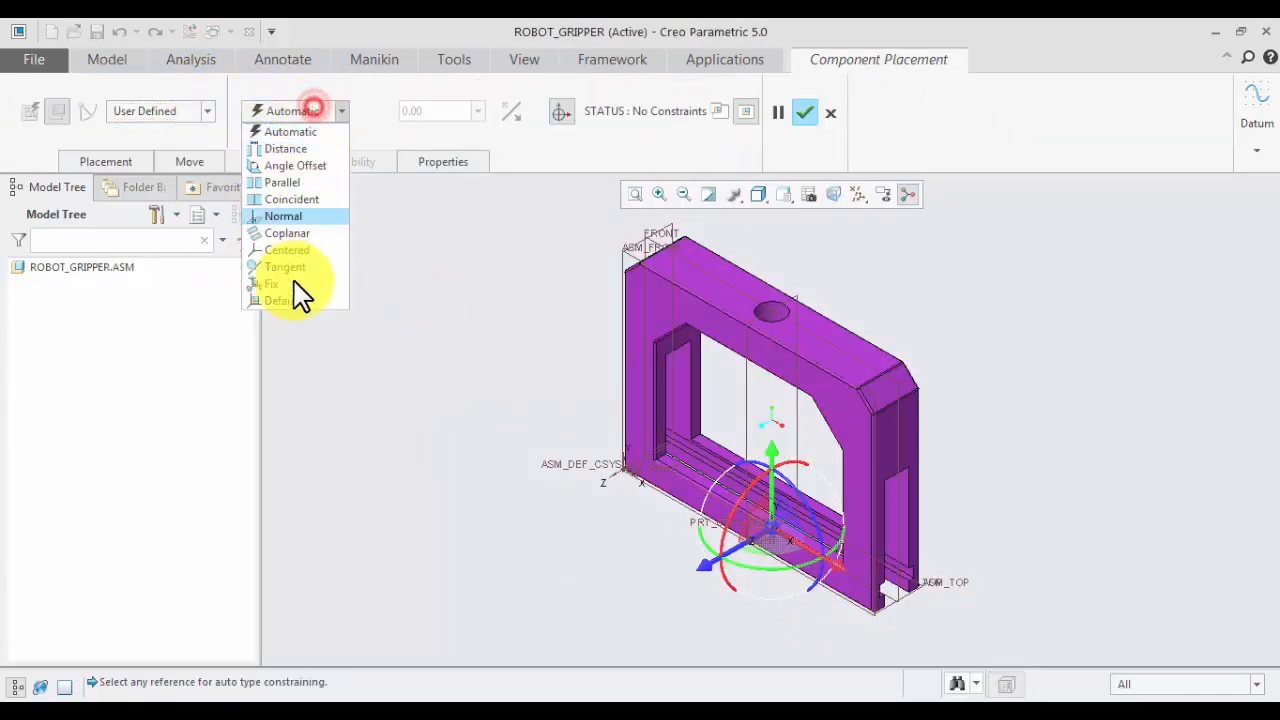
click(300, 300)
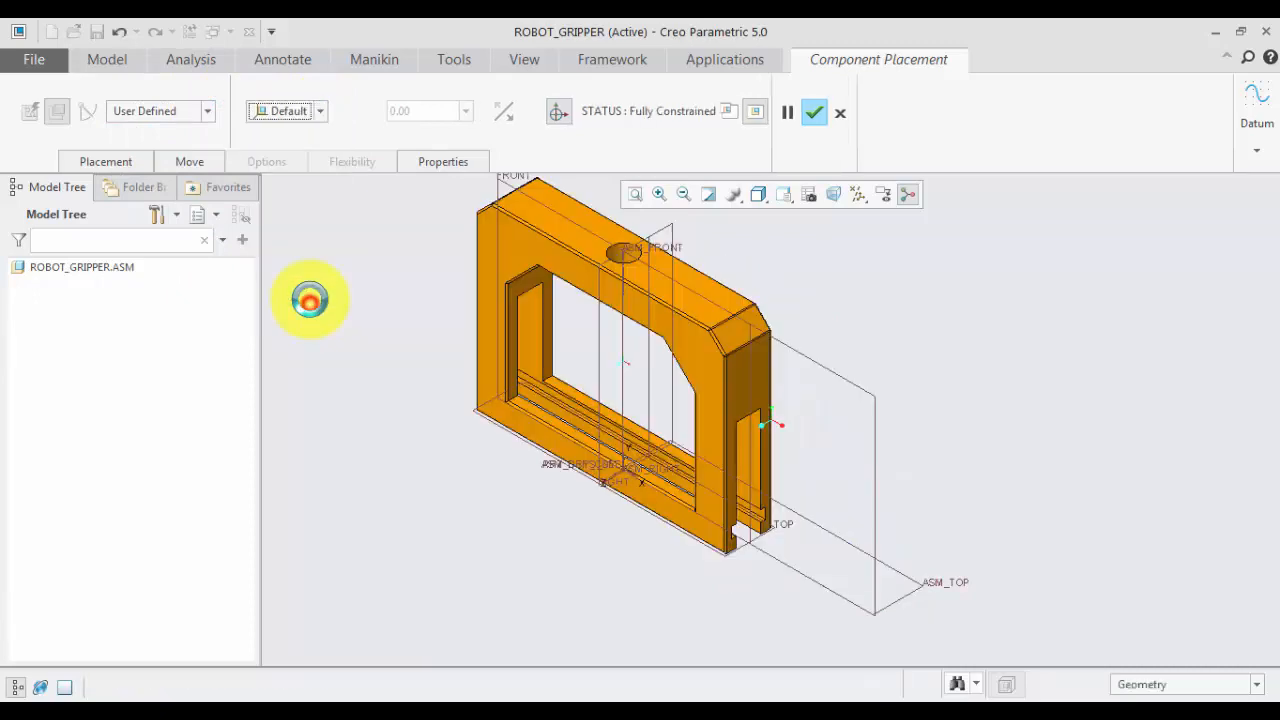
click(816, 113)
mouse_move(525, 425)
middle_down()
mouse_move(500, 443)
mouse_move(657, 491)
mouse_move(909, 437)
mouse_move(890, 465)
mouse_move(965, 470)
middle_up()
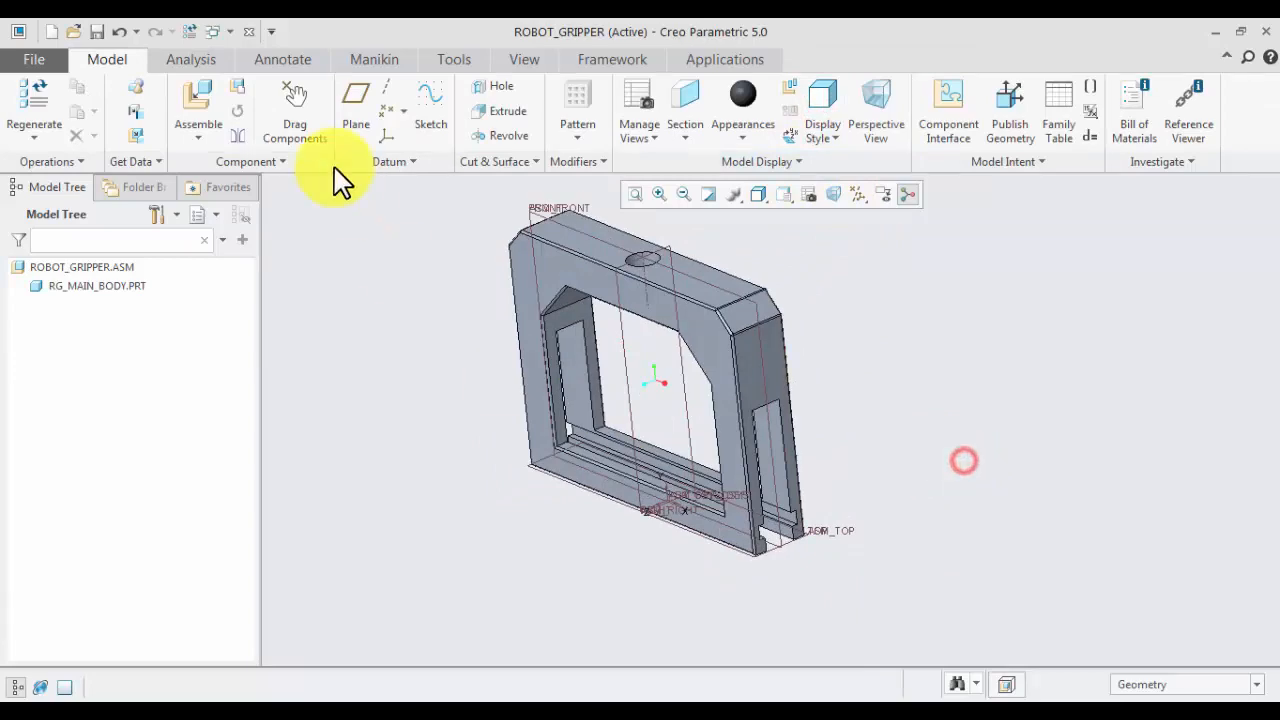
- Bring rg_wedge_part_1.prt into the assembly beside the main body
click(182, 107)
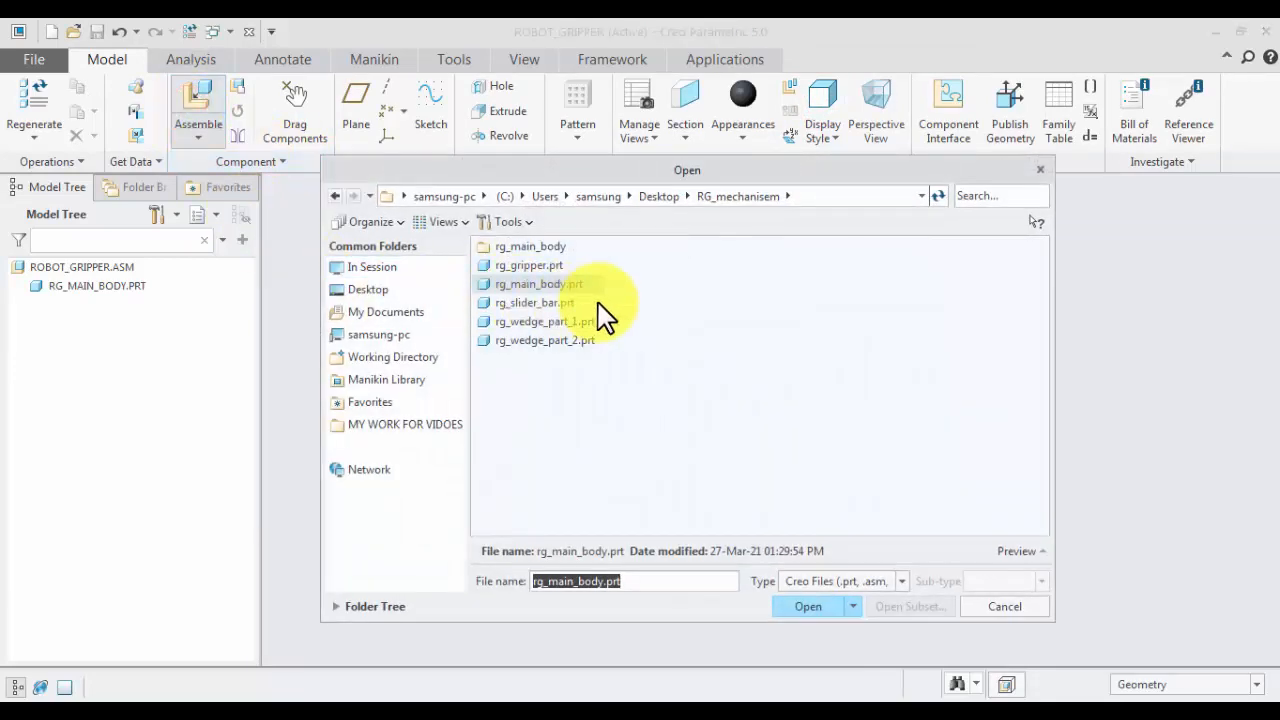
click(576, 321)
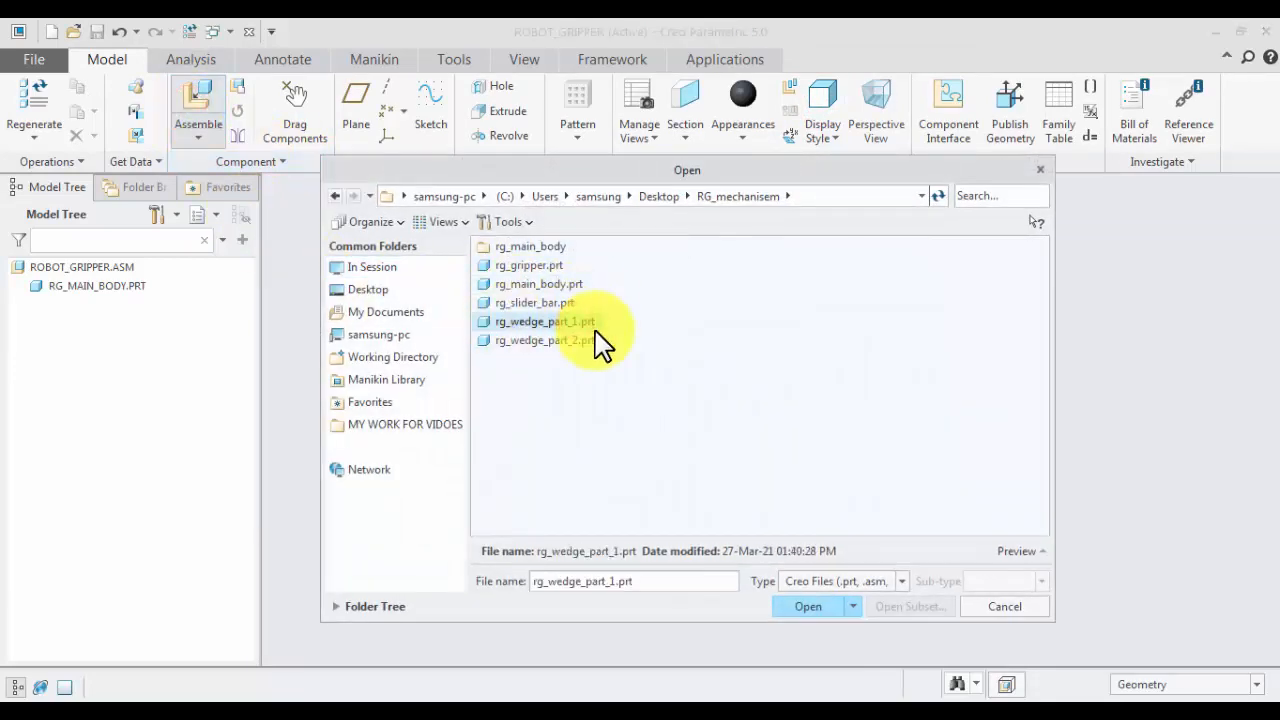
click(801, 606)
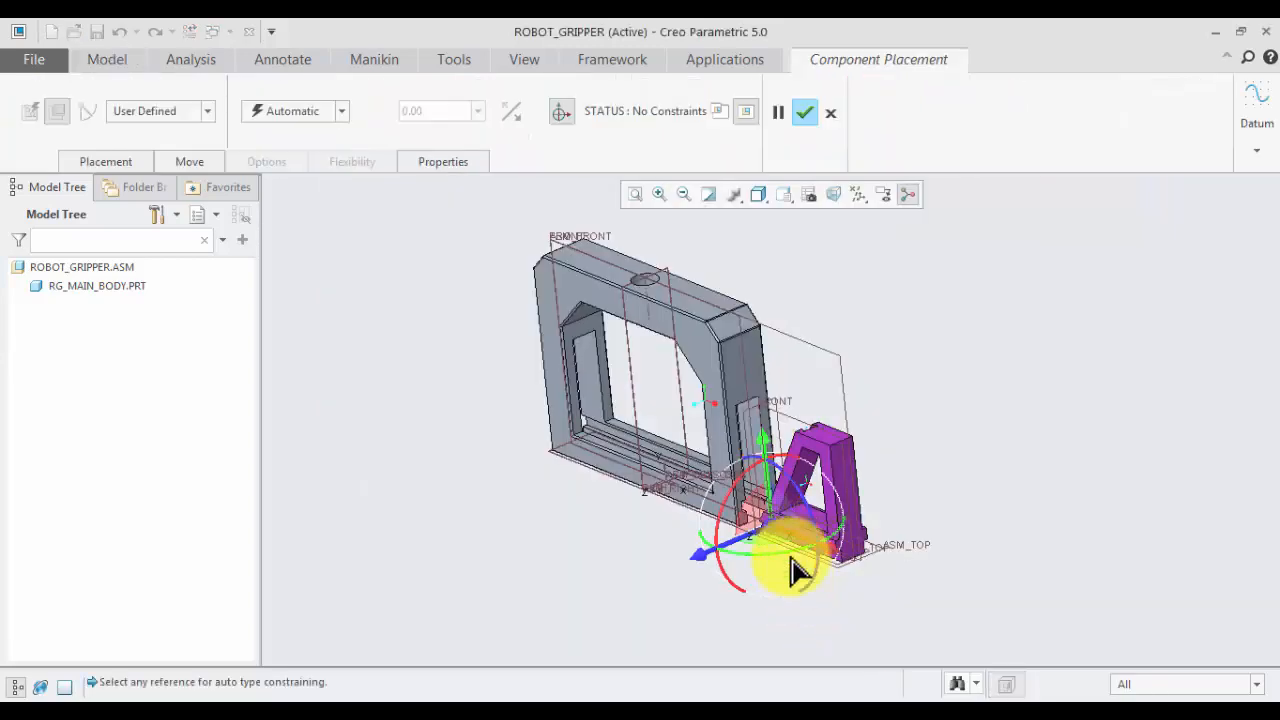
scroll(795, 550, down, 3)
middle_drag(1000, 435, 986, 451)
drag(838, 545, 851, 571)
middle_drag(769, 585, 813, 586)
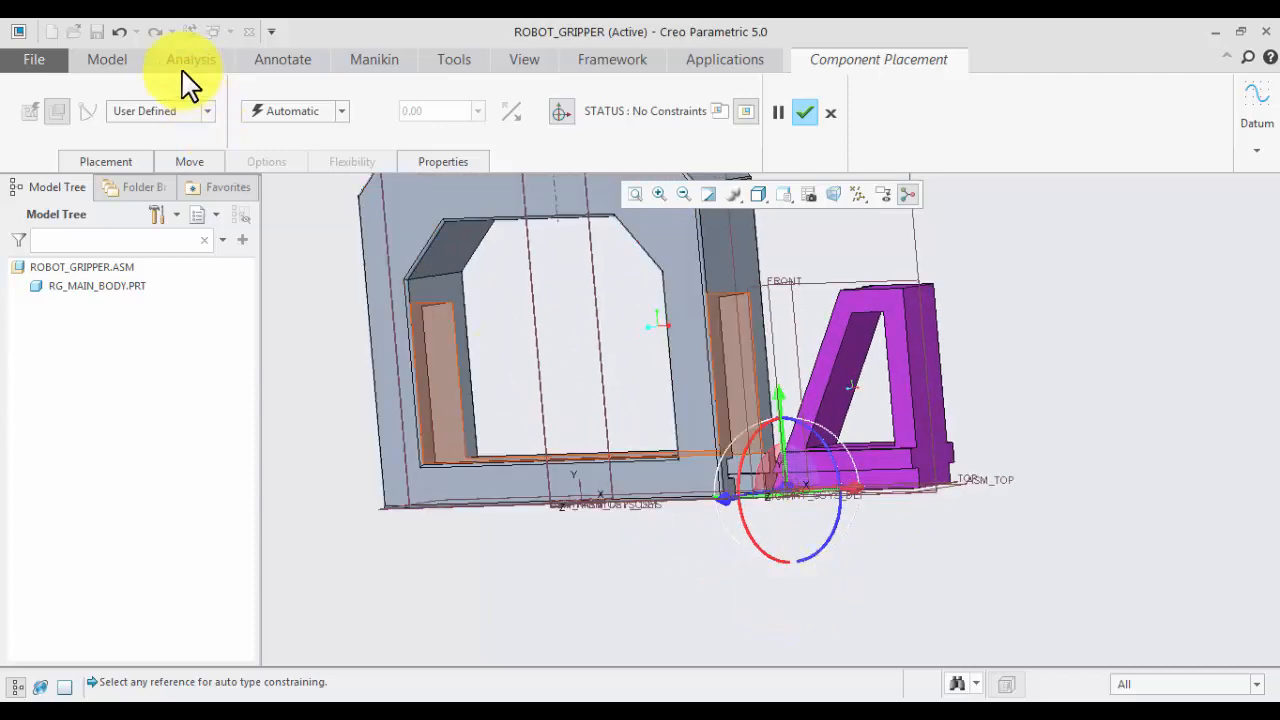
- Give the wedge part a Slider connection and align its lower ledge edge with the matching slot edge of the main body
click(186, 112)
click(145, 183)
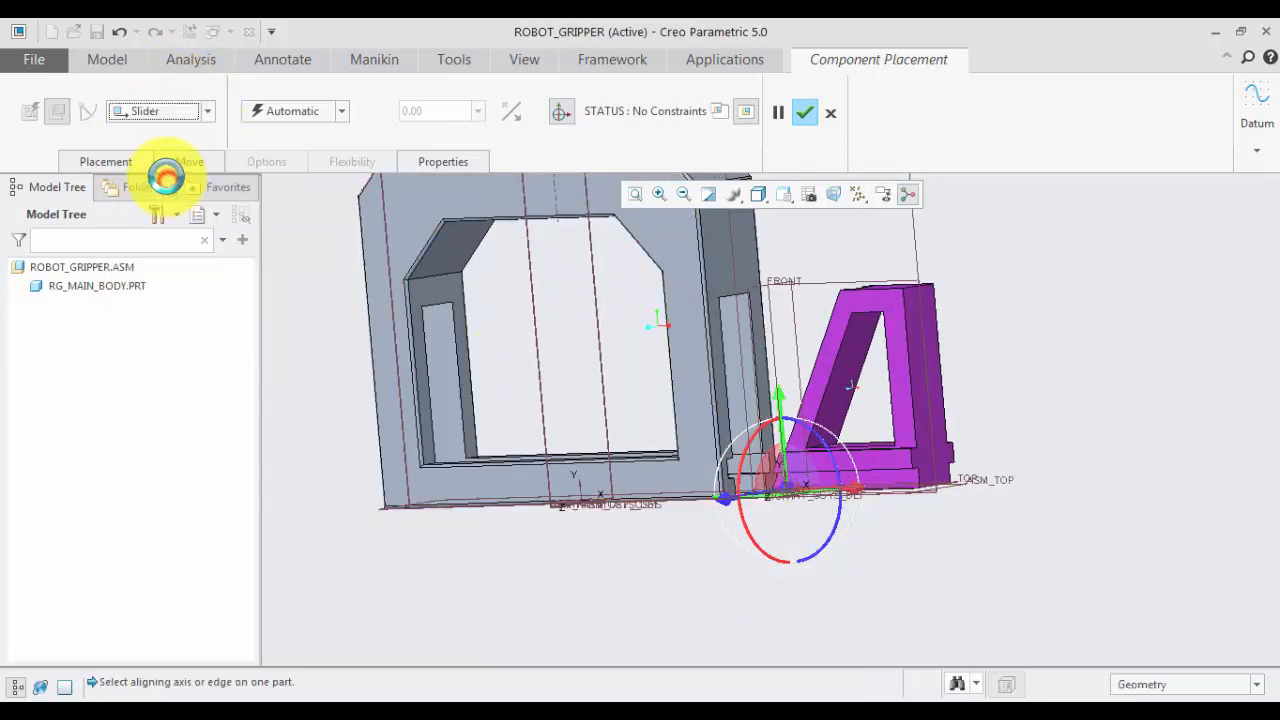
click(110, 163)
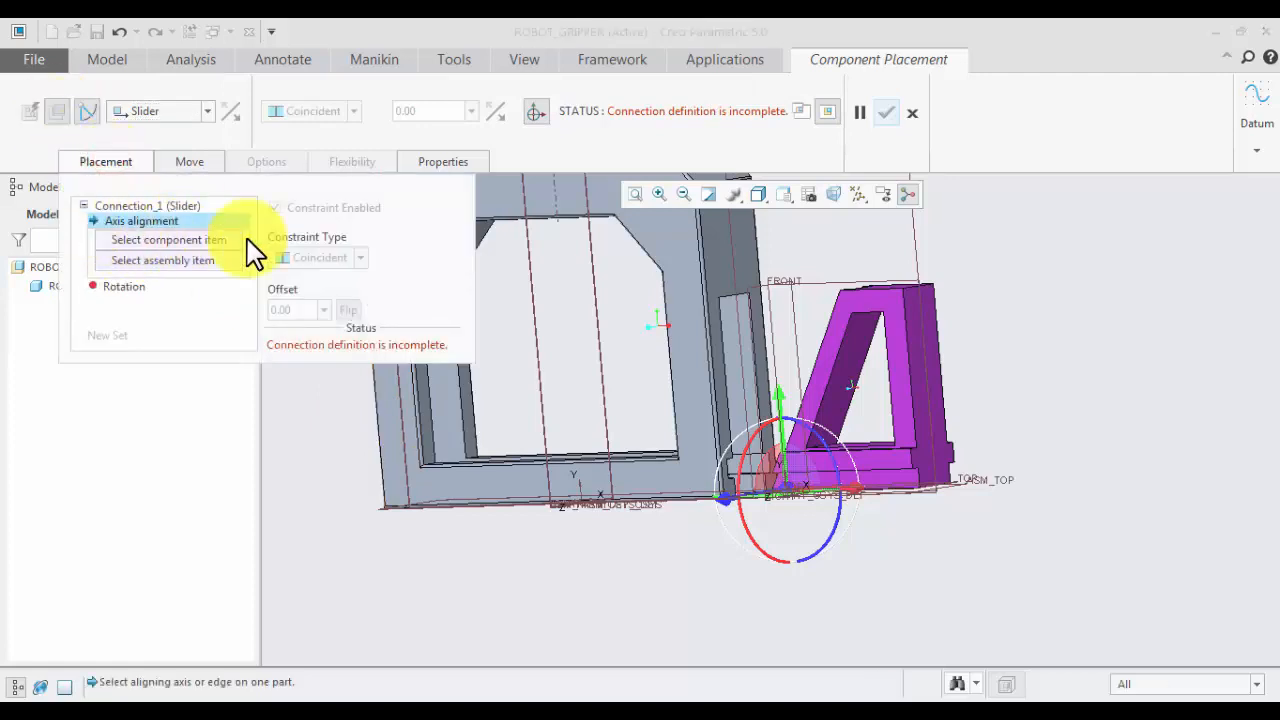
scroll(899, 494, down, 2)
scroll(872, 458, down, 2)
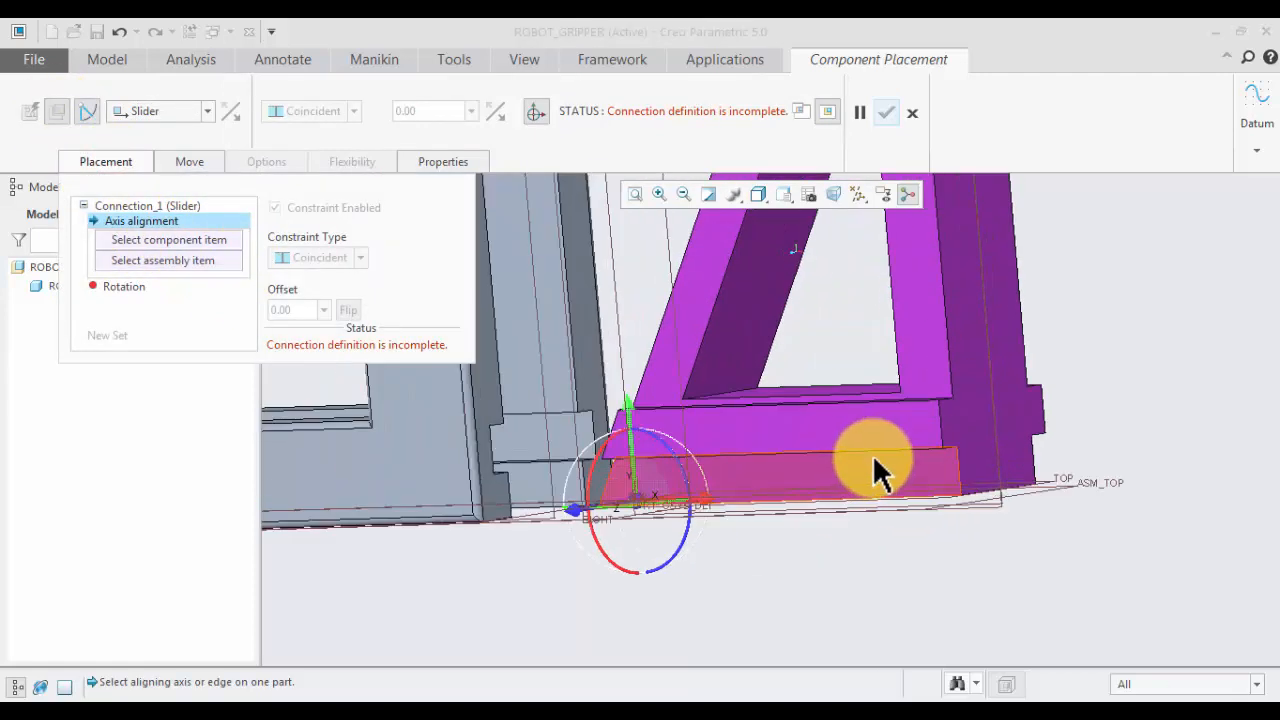
click(814, 562)
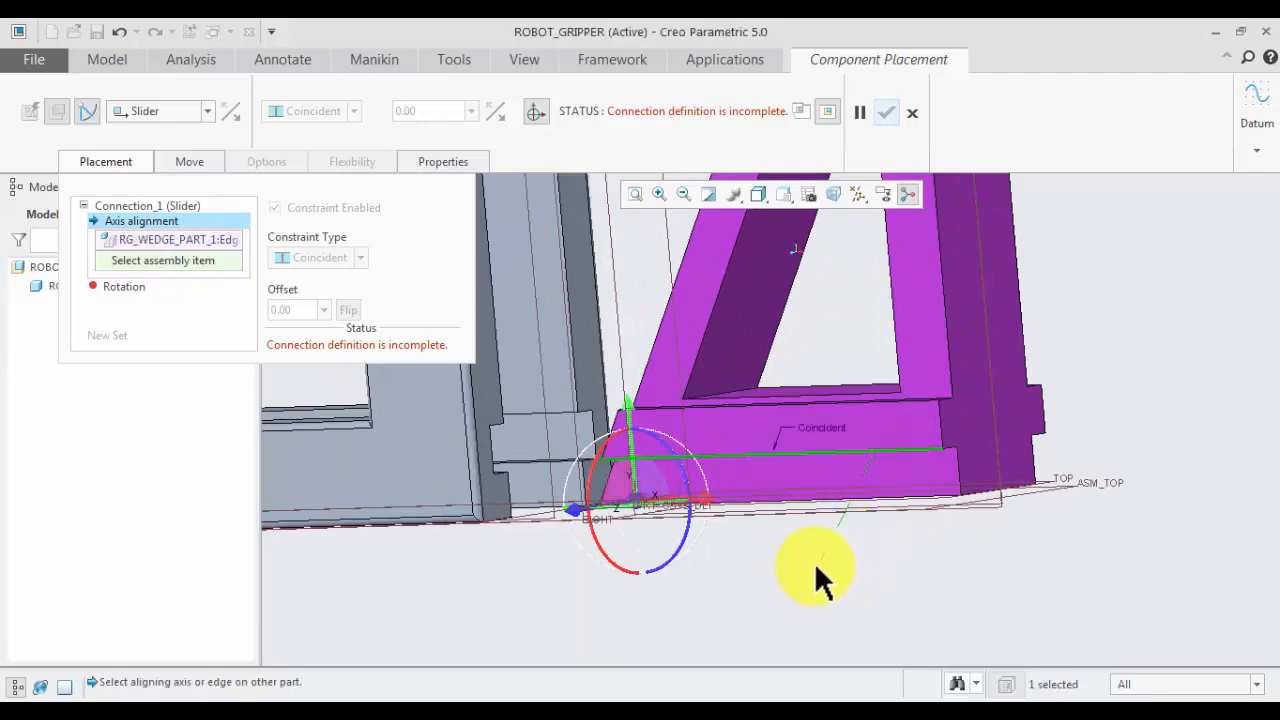
middle_drag(814, 562, 765, 575)
scroll(348, 525, down, 4)
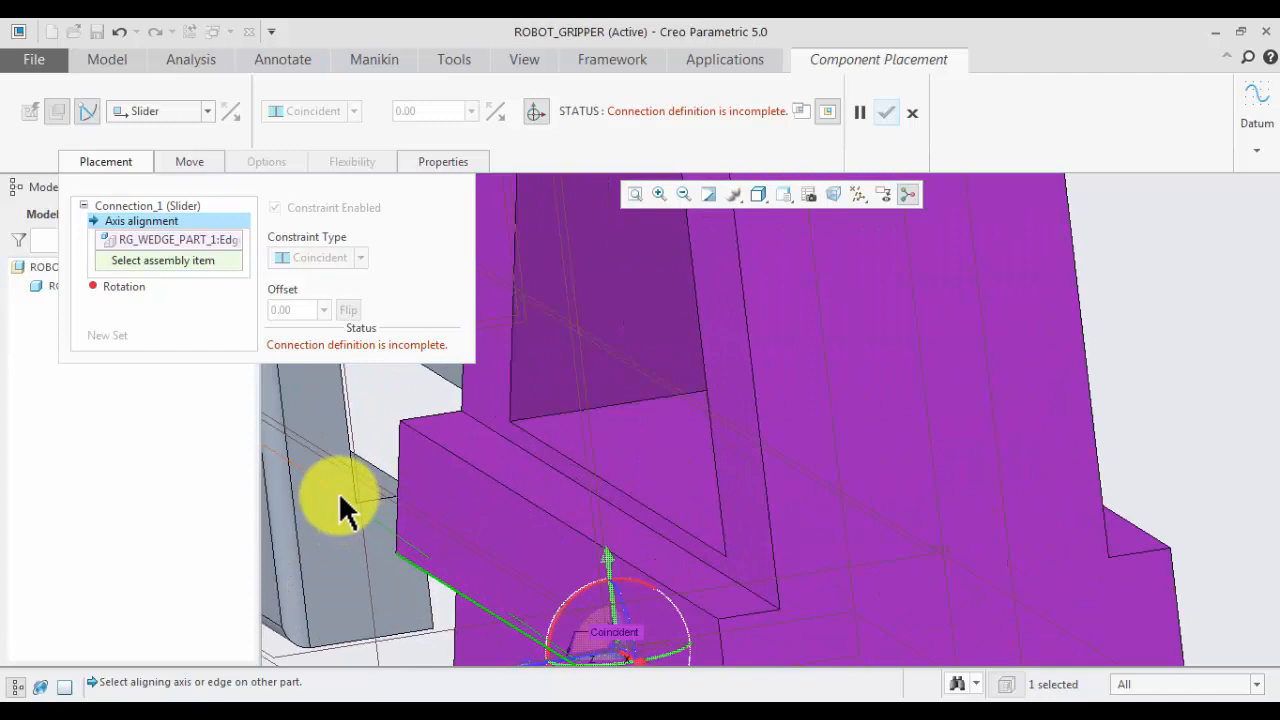
click(339, 495)
- Define the slider's rotation references with the main body's inner slot face and the wedge part's side ledge face
scroll(615, 415, up, 5)
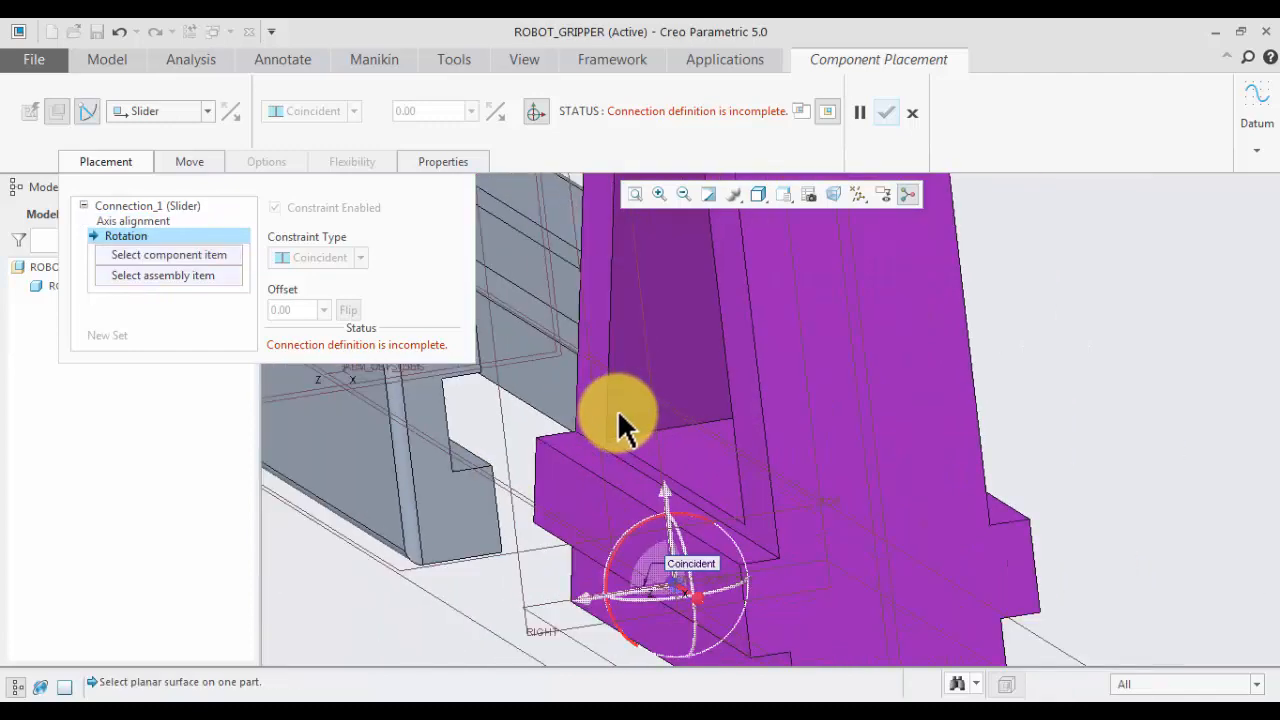
middle_drag(748, 400, 543, 486)
click(548, 397)
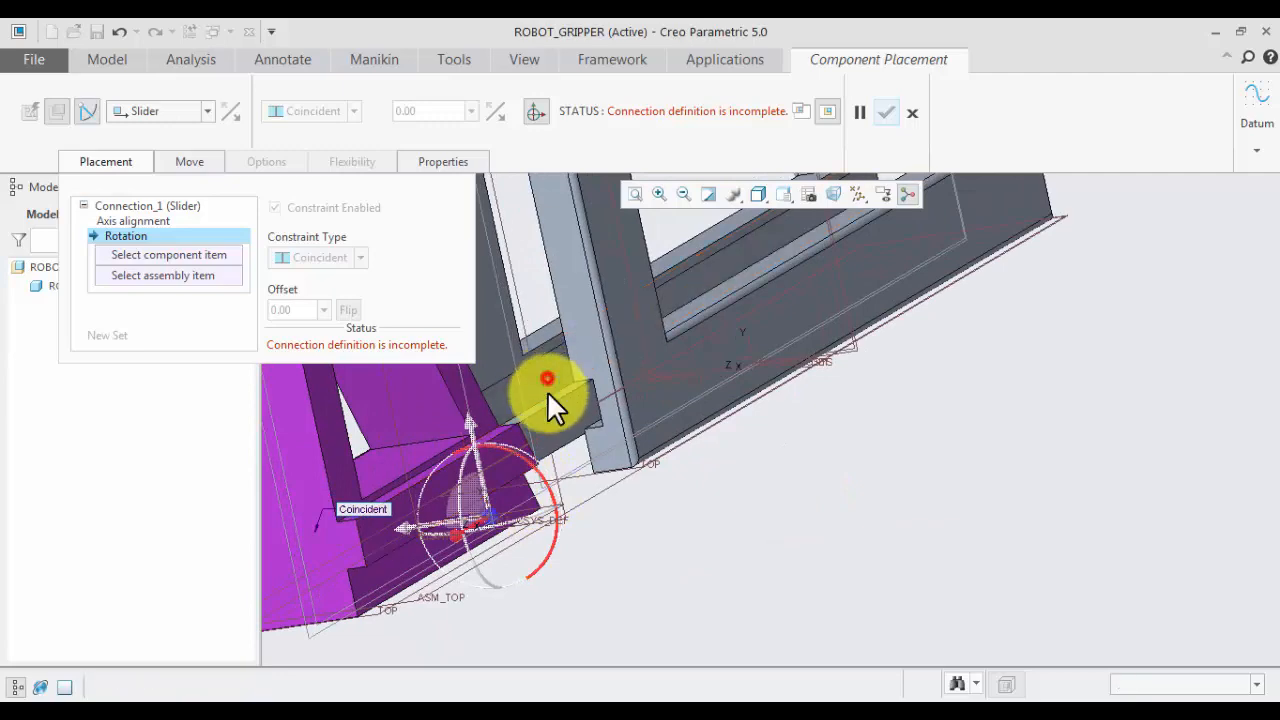
middle_drag(880, 505, 971, 423)
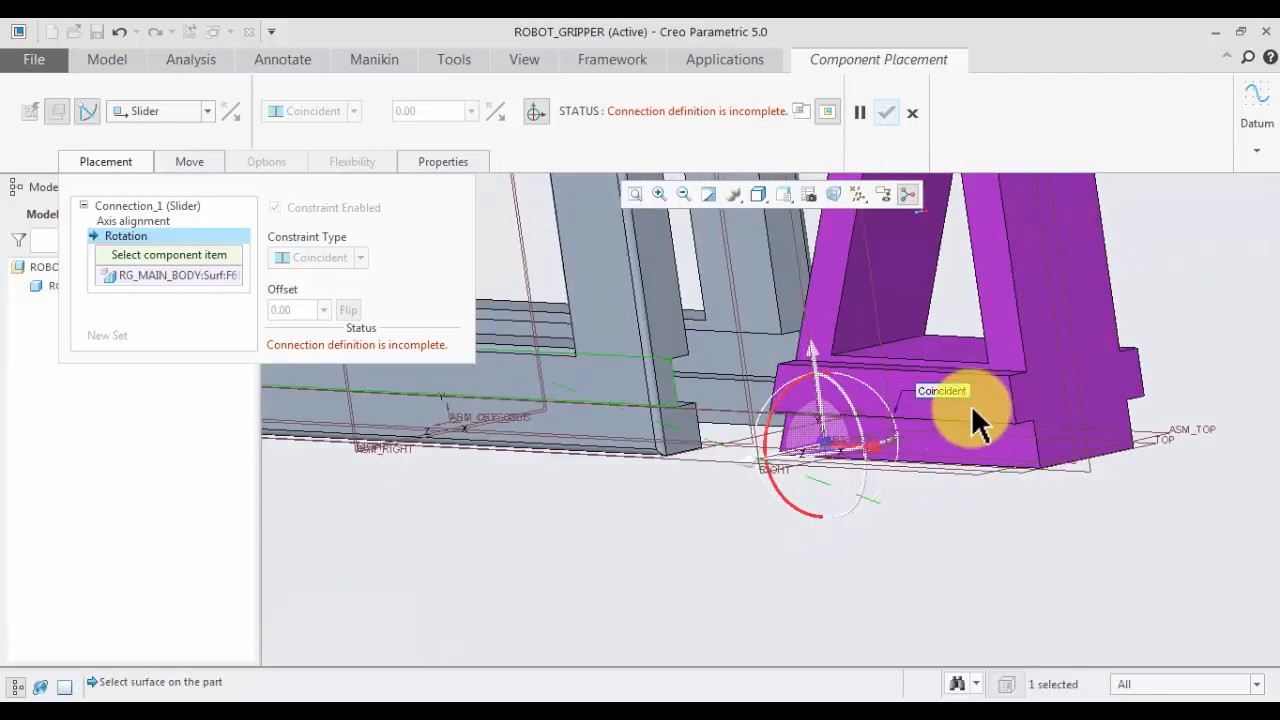
click(980, 400)
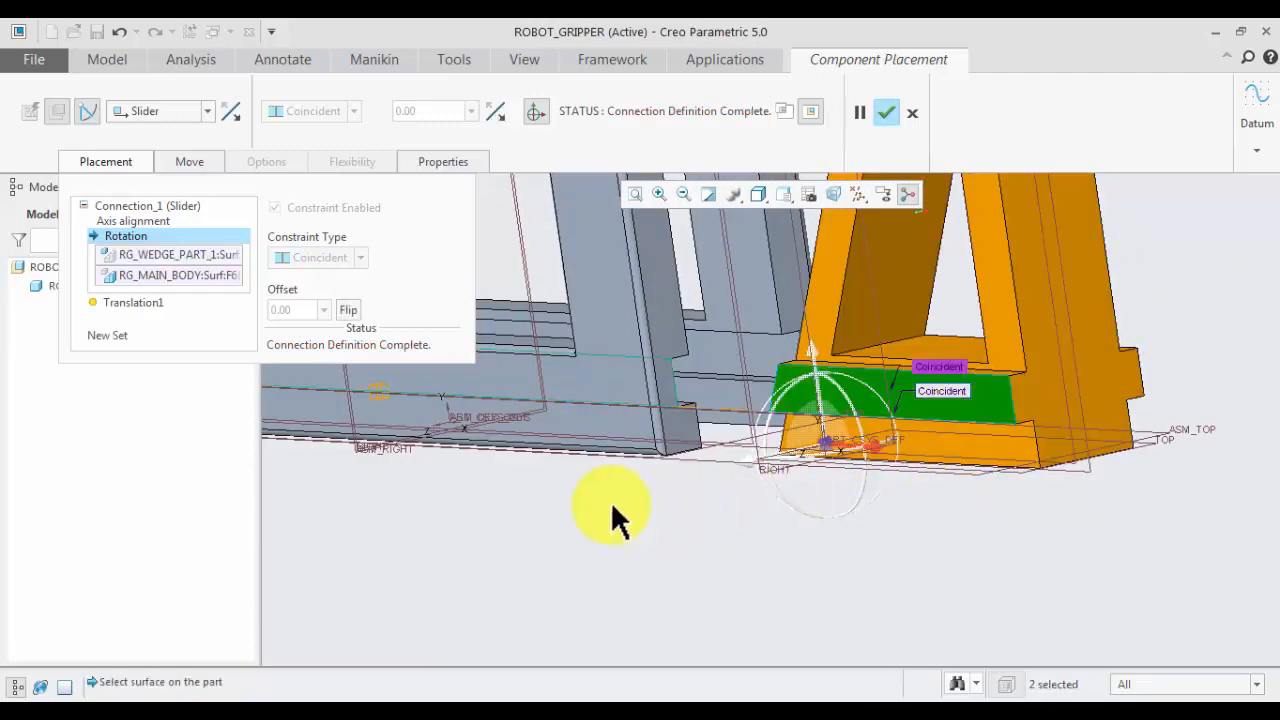
- Define the slider's translation axis zero references with the wedge part's RIGHT plane and the assembly's ASM_RIGHT plane
click(130, 303)
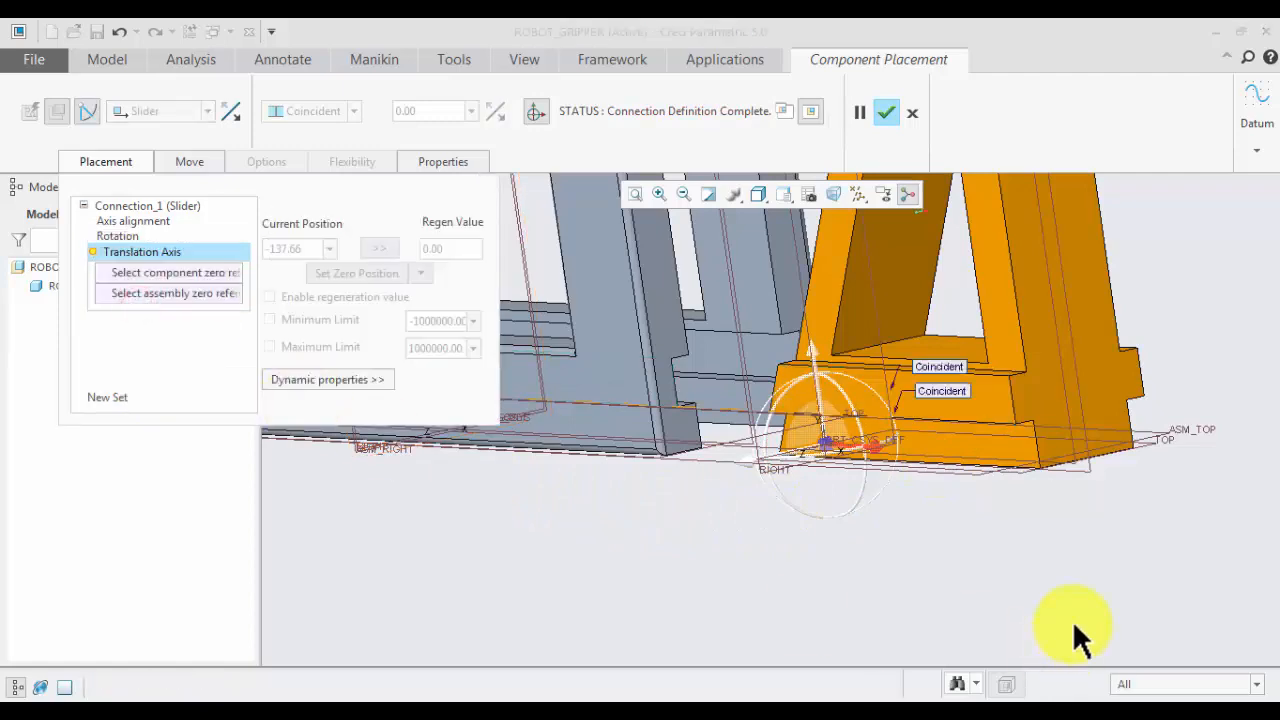
middle_drag(1072, 620, 1050, 592)
middle_drag(1001, 629, 1036, 648)
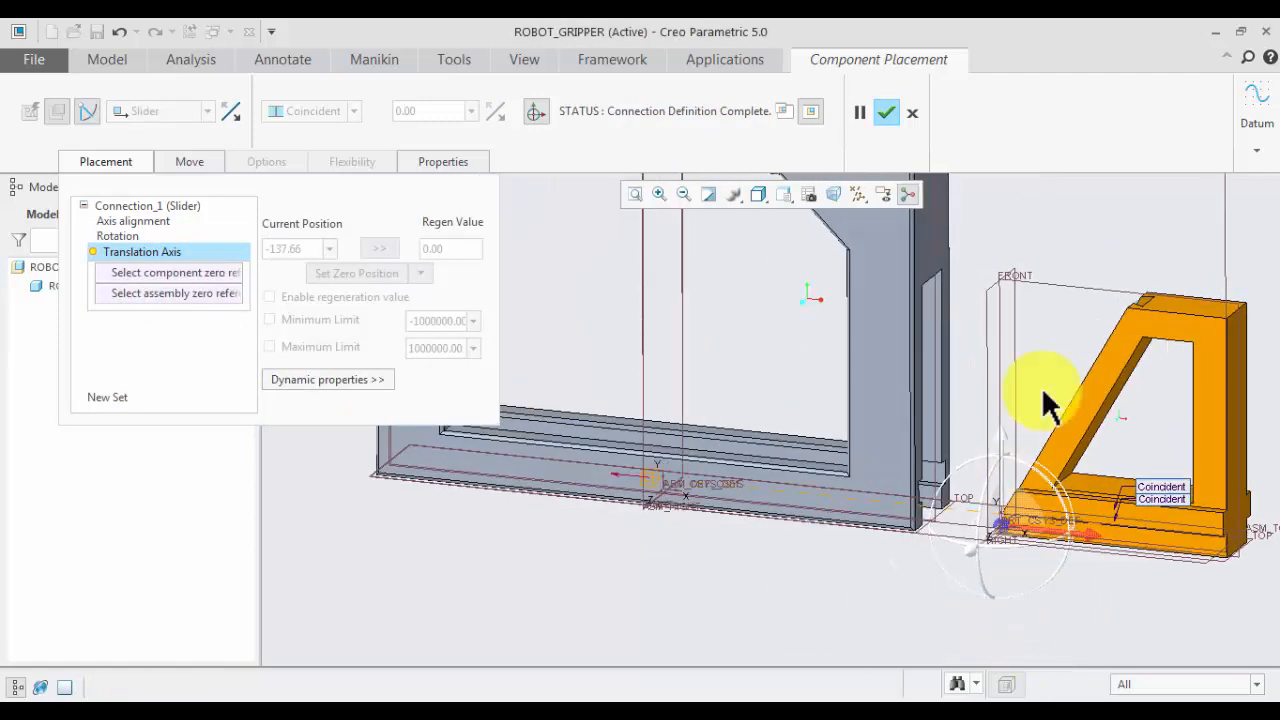
click(965, 335)
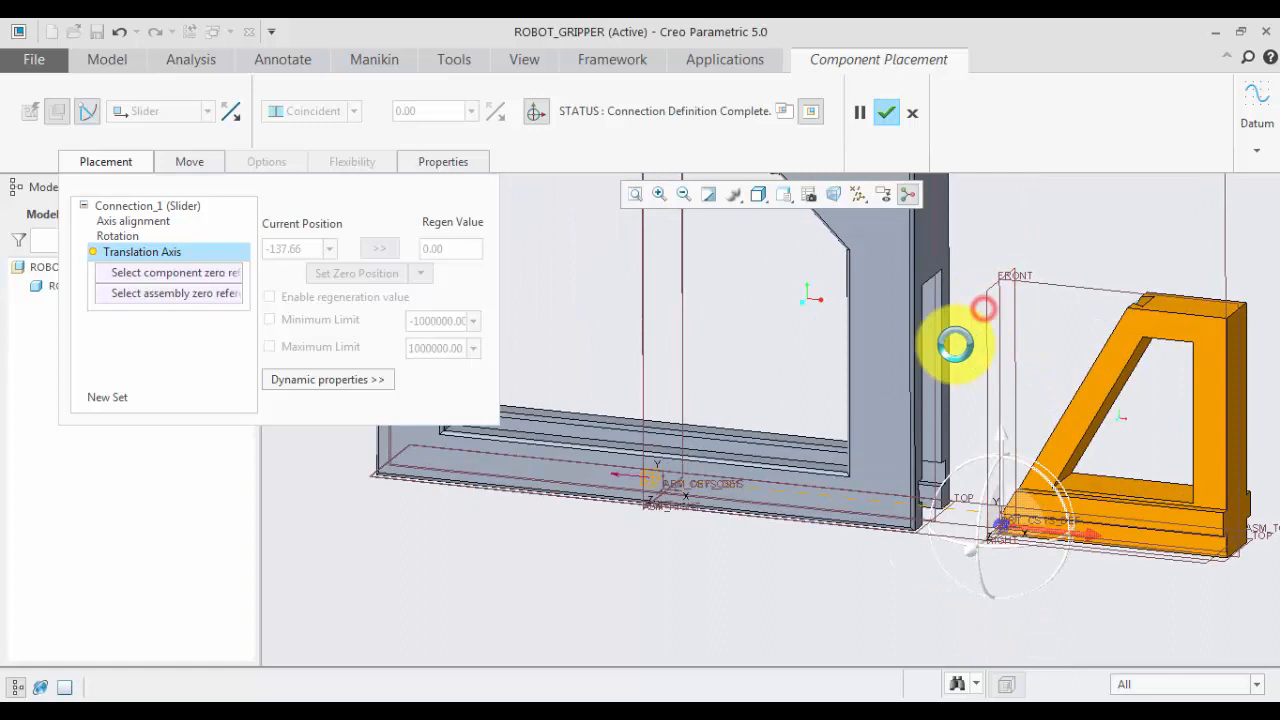
click(643, 322)
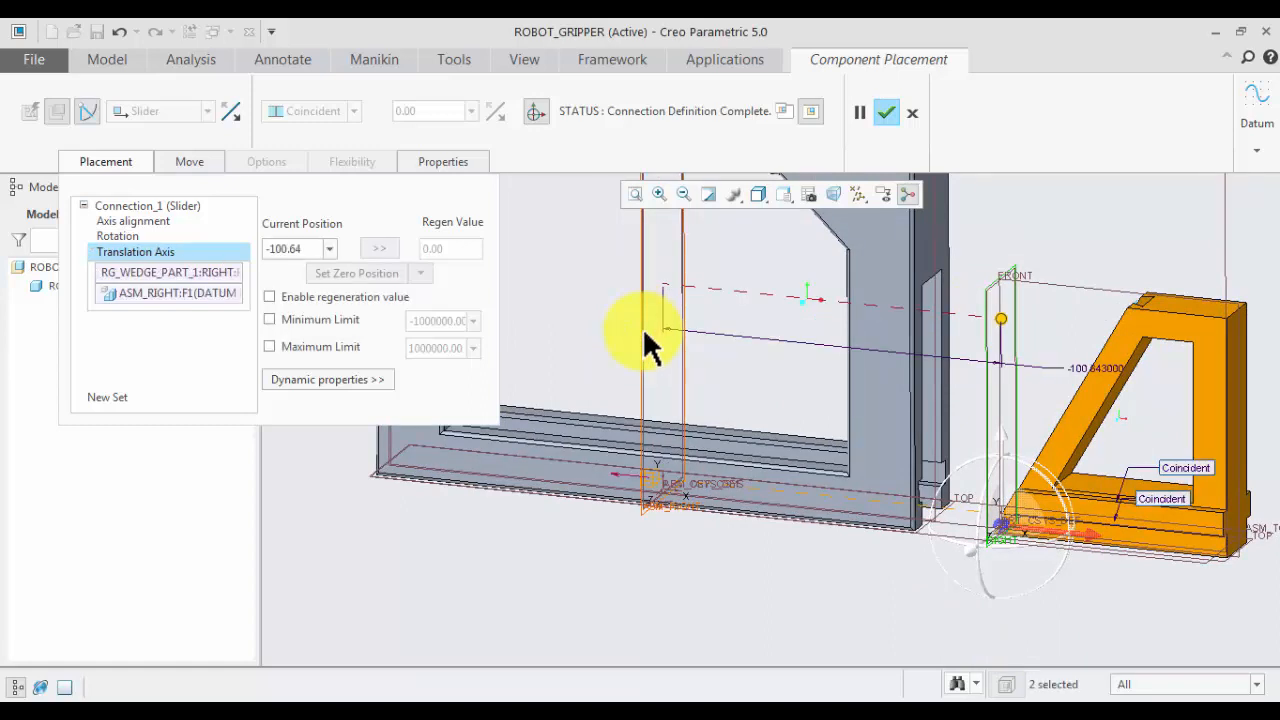
- Try the wedge part at current positions 0 and 20 along the translation axis
click(311, 248)
text(0)
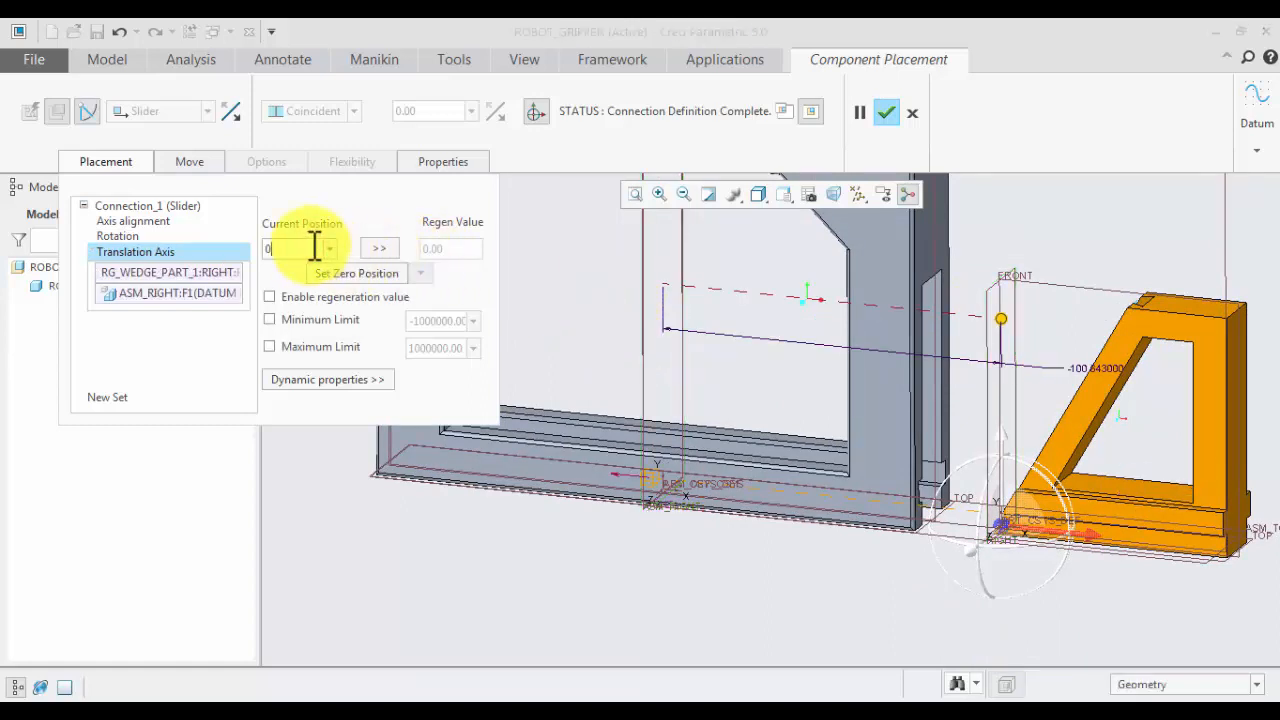
key(Return)
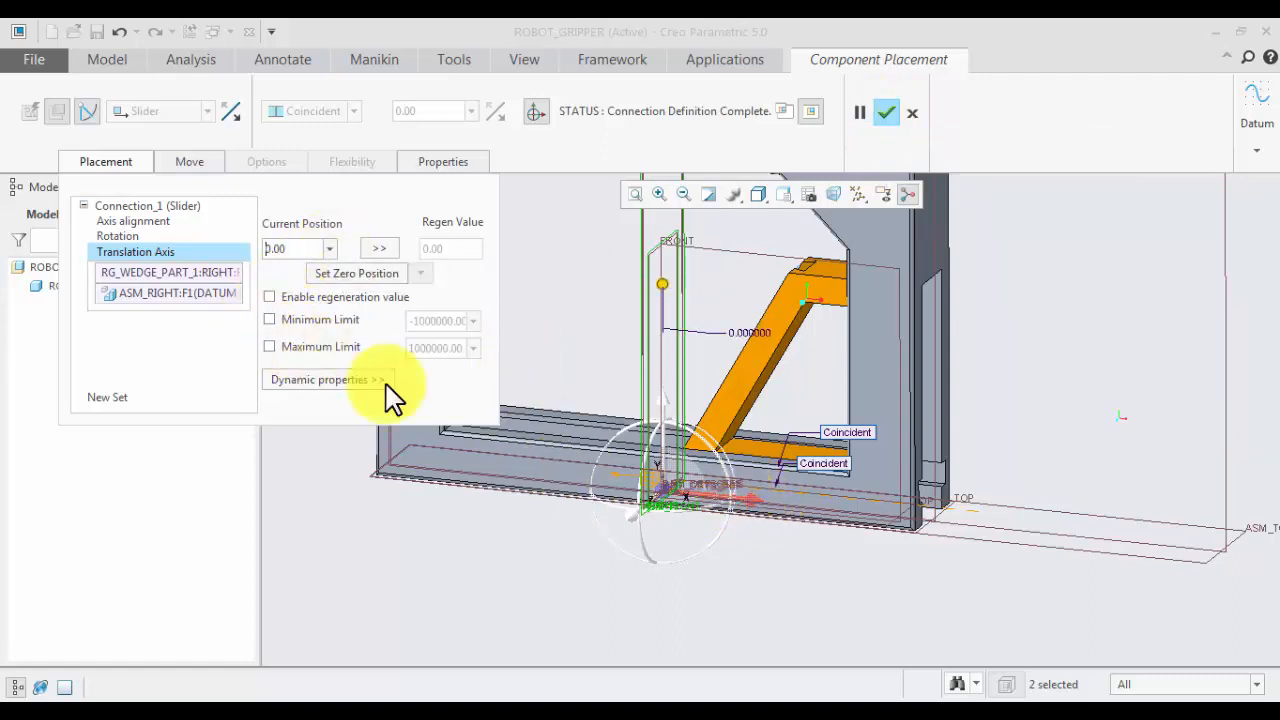
click(299, 251)
text(20)
key(Return)
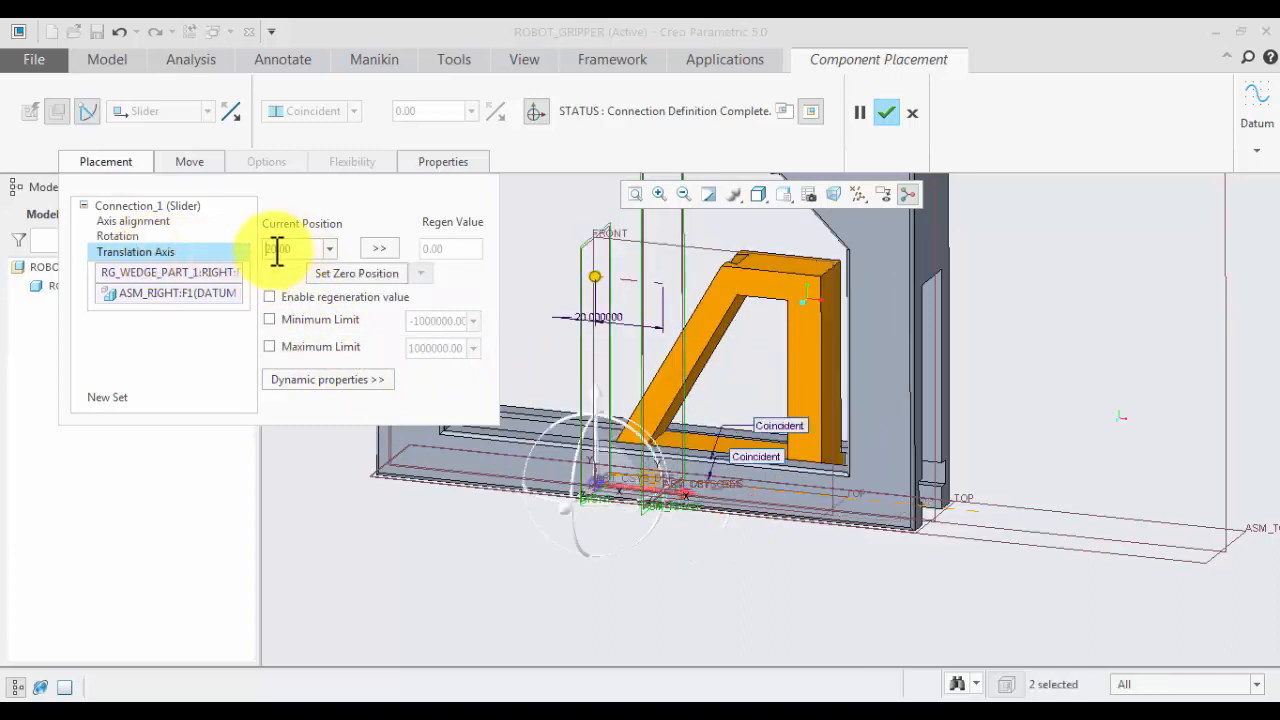
- Set the wedge part's current position to -20 and make it the translation axis zero position
text(-20)
key(Return)
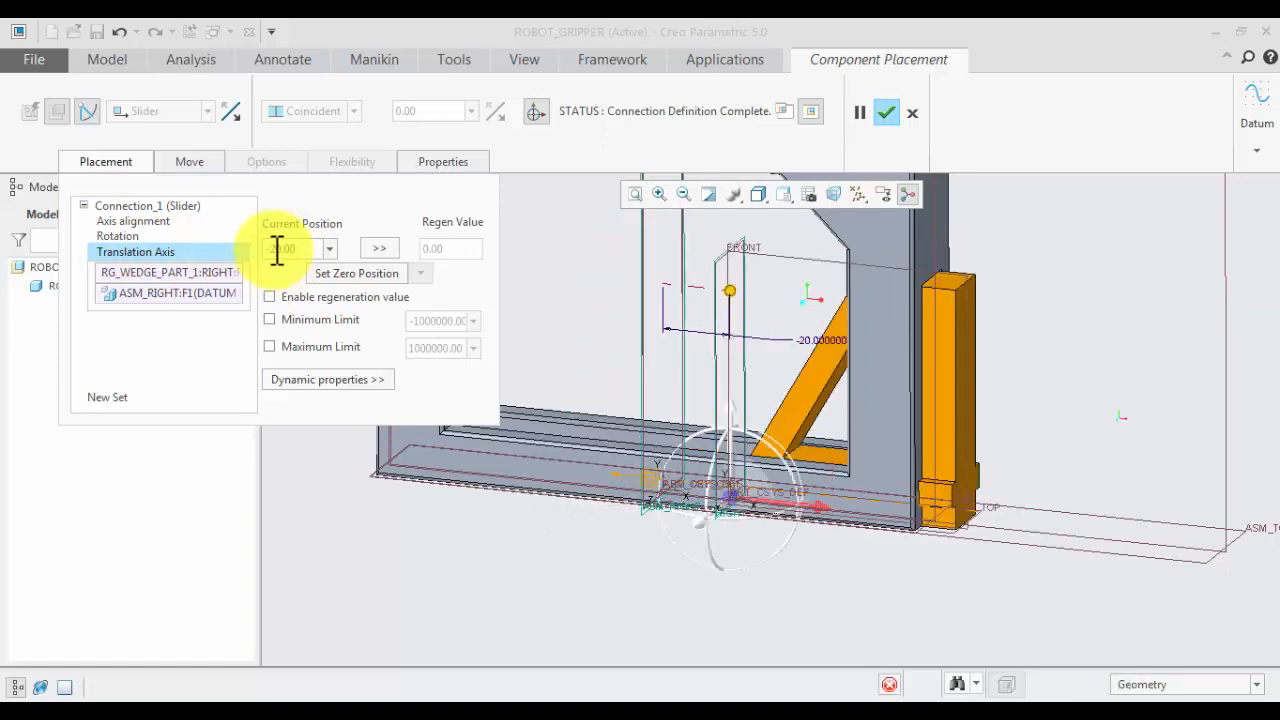
click(336, 273)
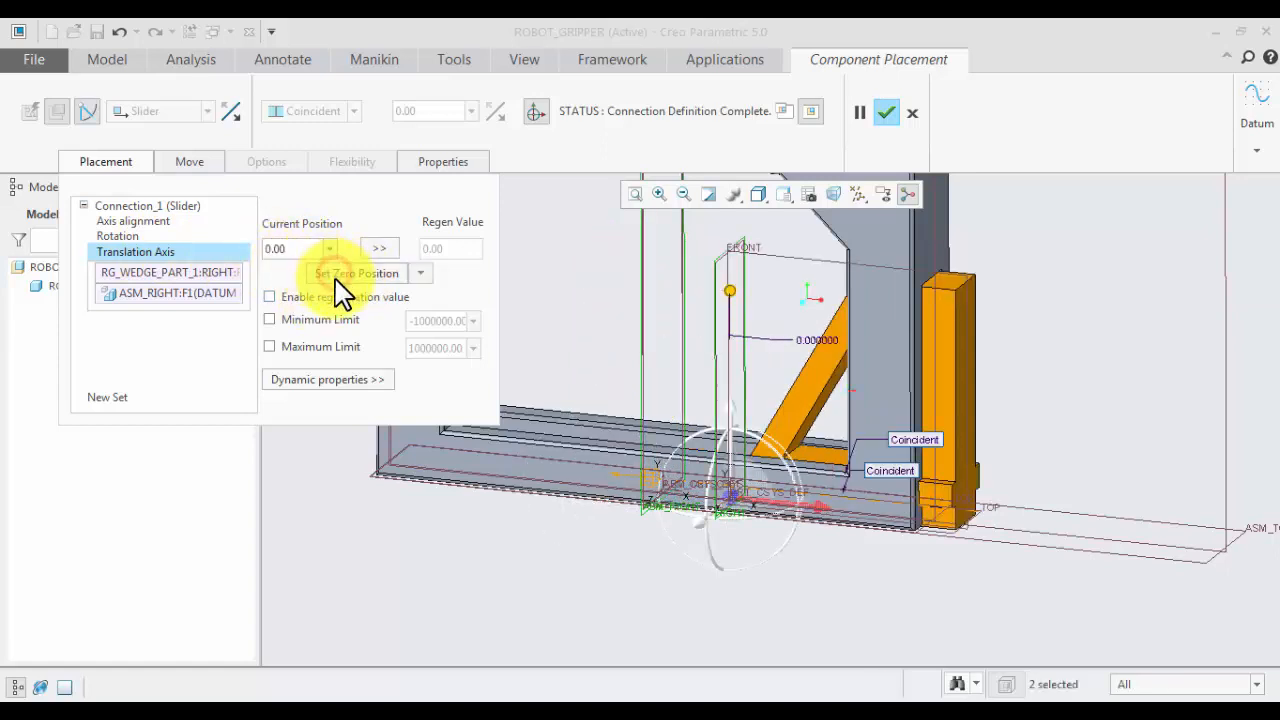
- Enable the regeneration value and limit the wedge part's translation to a minimum of 0 and a maximum of 20
click(272, 320)
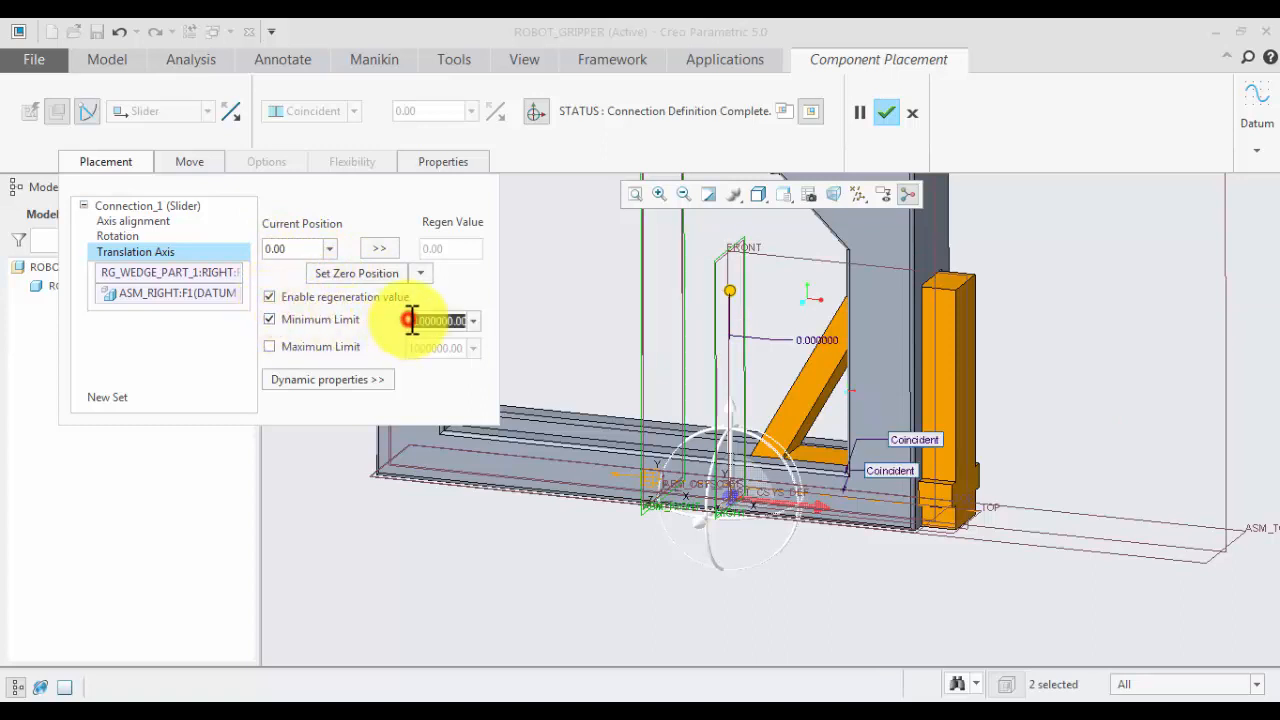
key(BackSpace)
text(0)
key(Return)
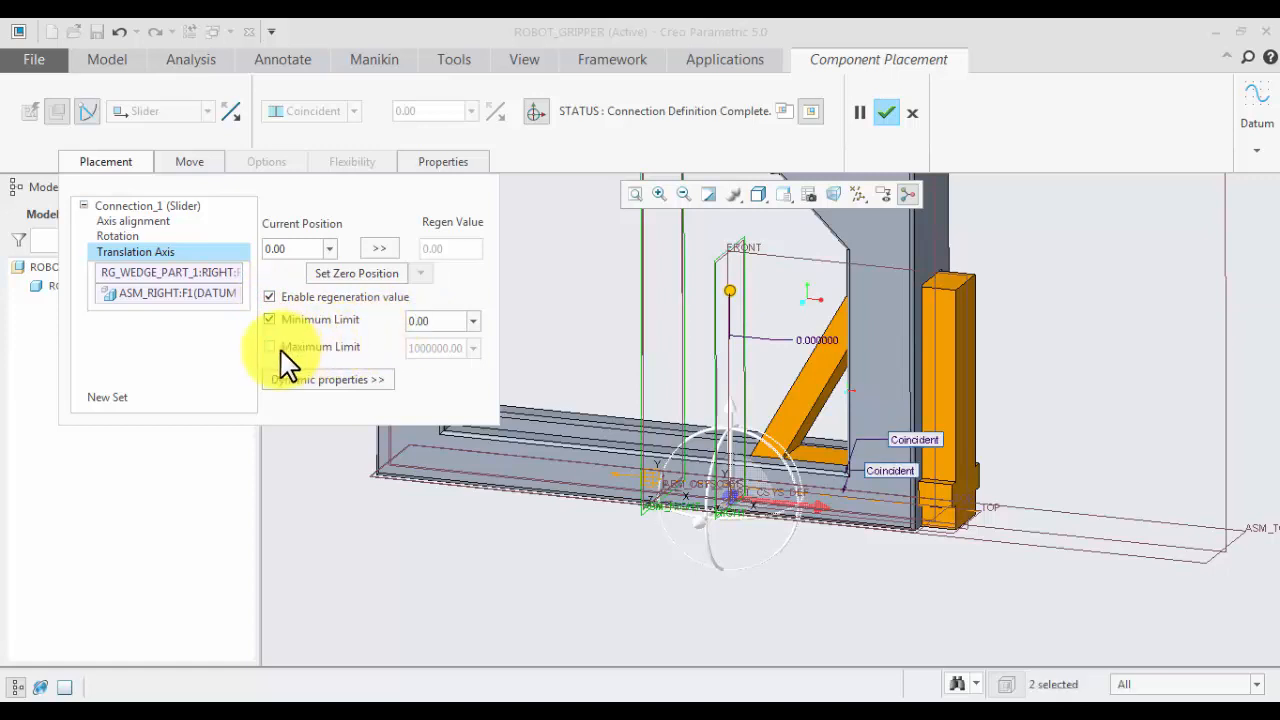
click(278, 349)
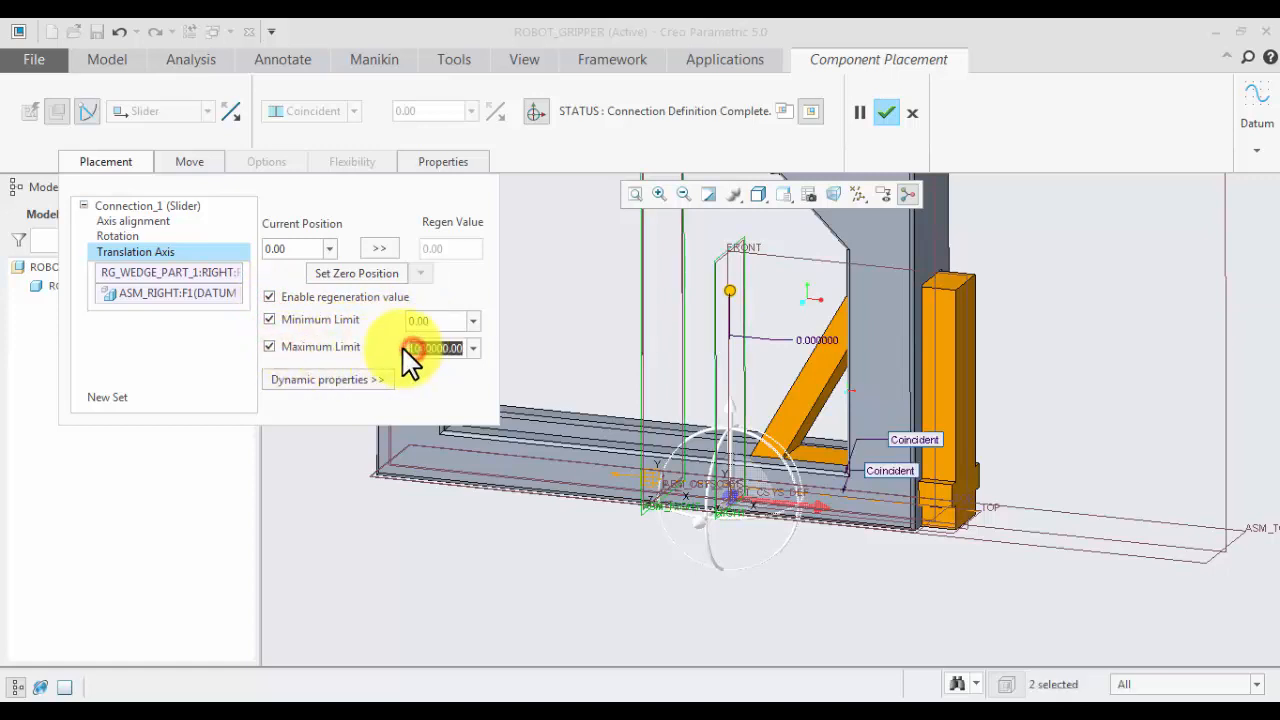
text(20)
key(Return)
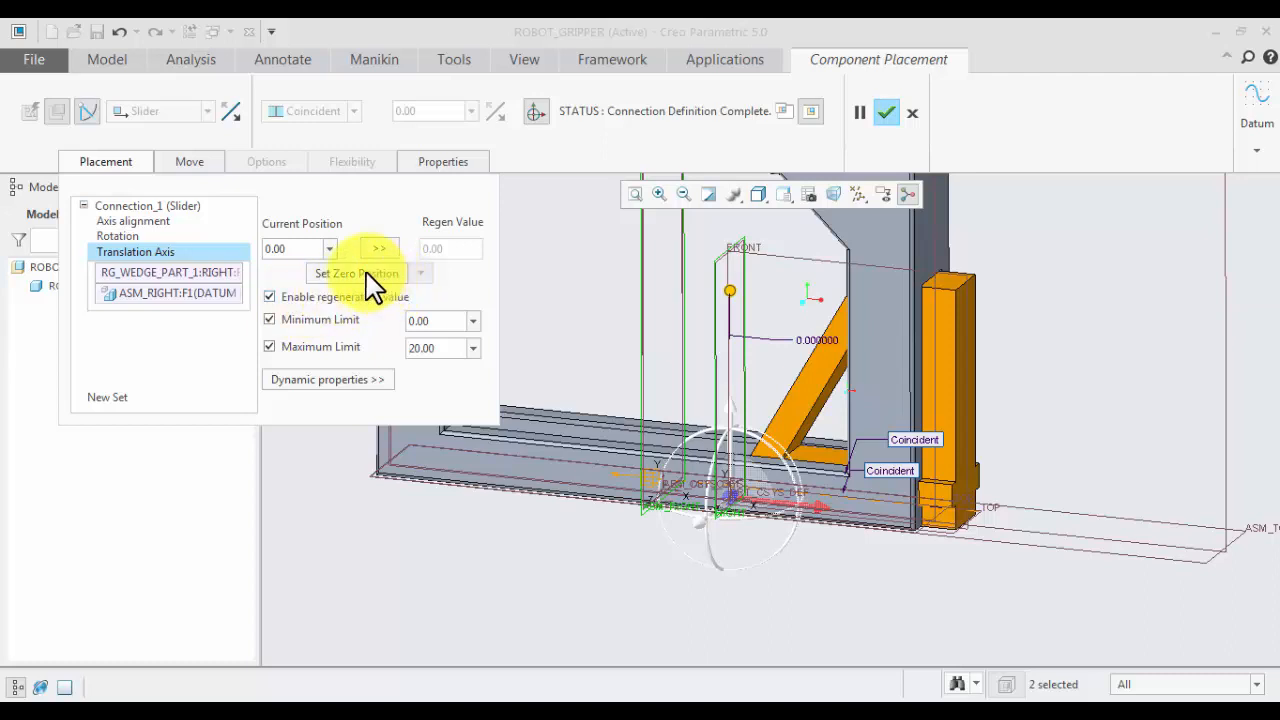
- Set the current position to 20, make it the regeneration value, and accept the wedge part's placement
double_click(303, 250)
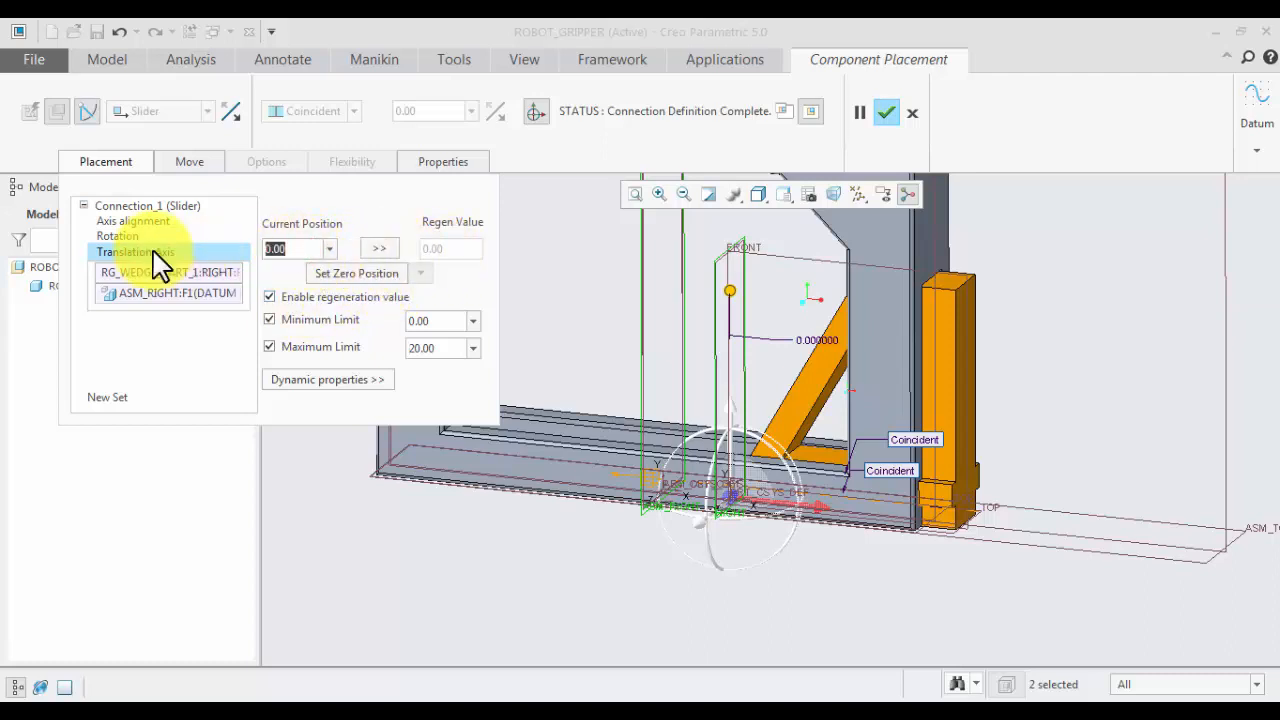
text(20)
key(Return)
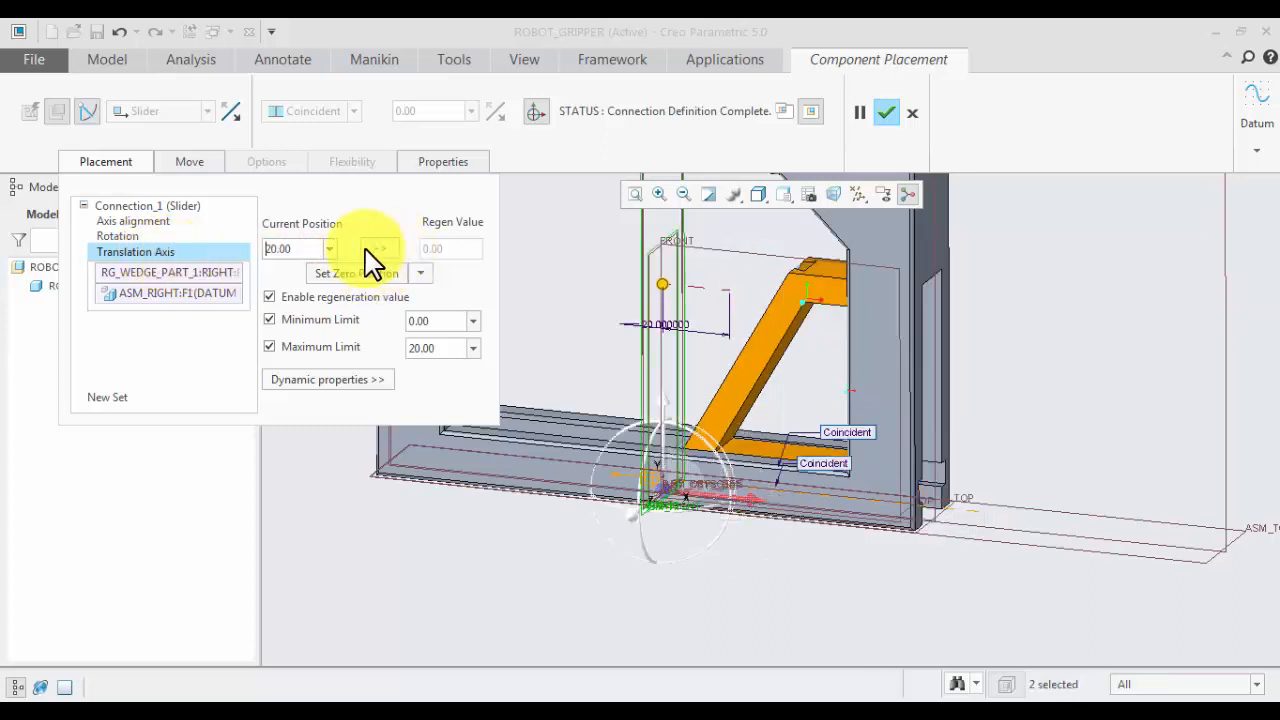
click(380, 245)
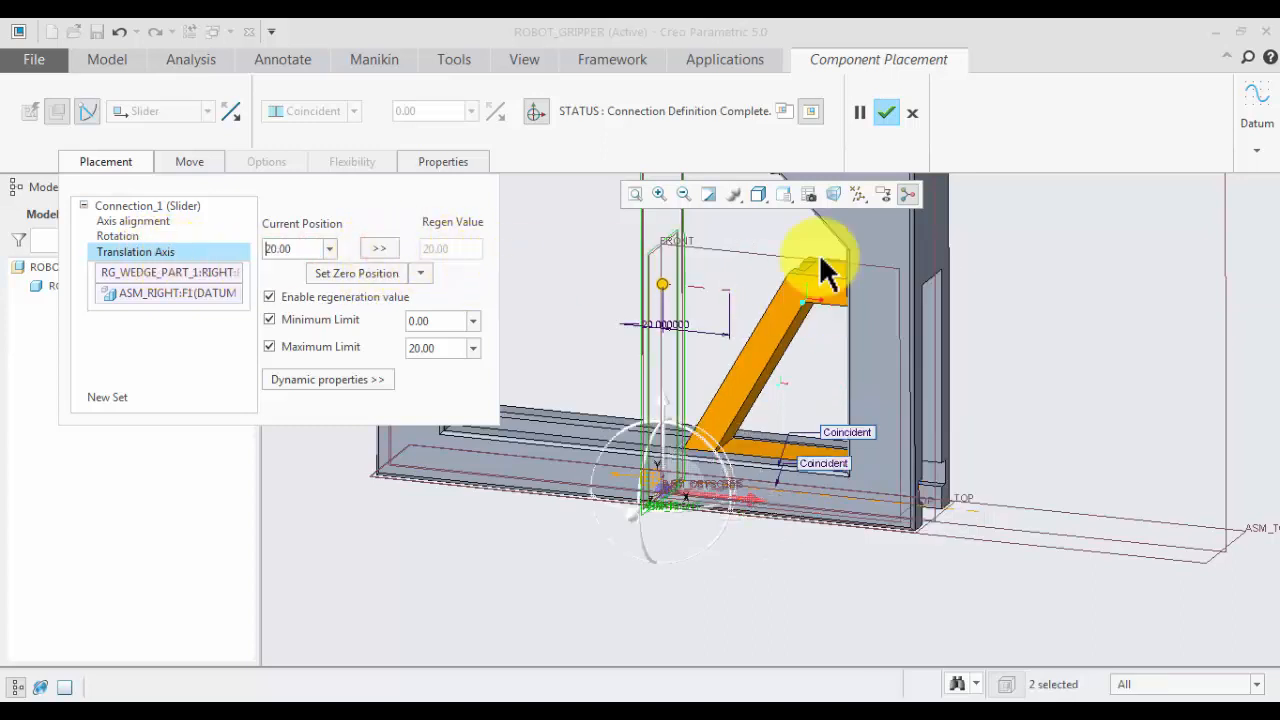
click(885, 110)
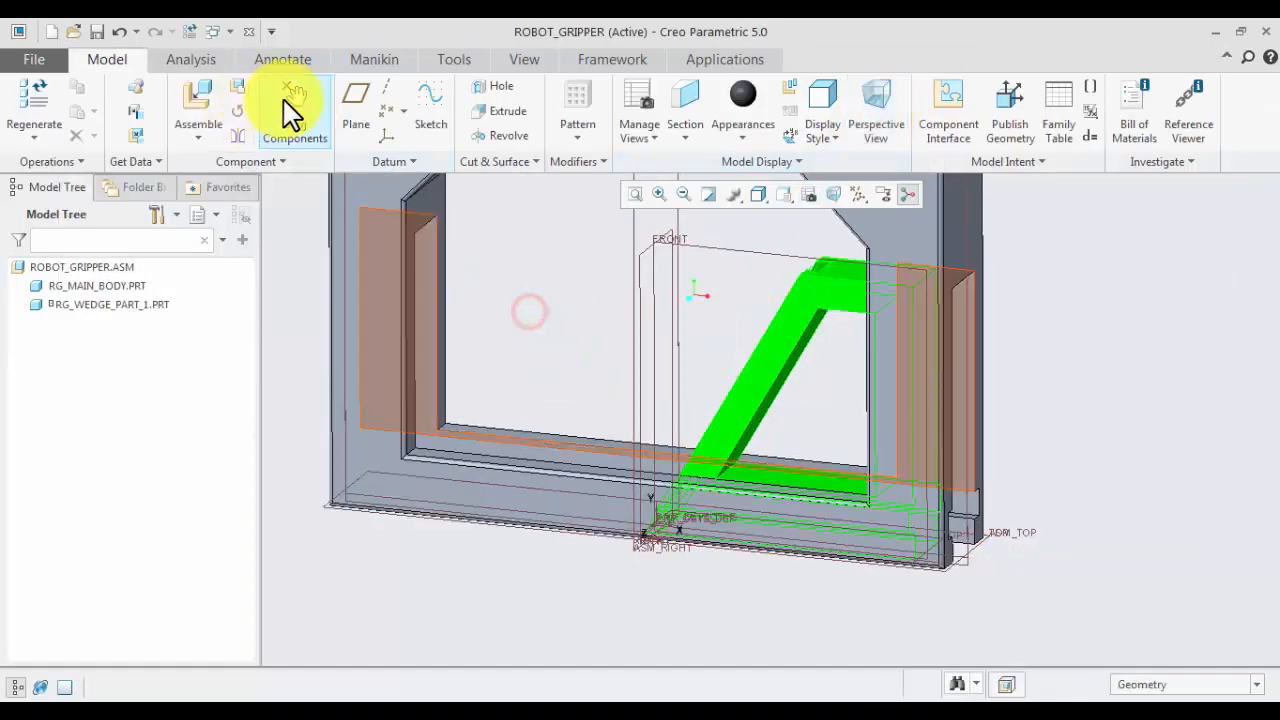
- Test the wedge part's travel with Drag Components by sliding it outward along the main body's slot
click(294, 110)
click(783, 315)
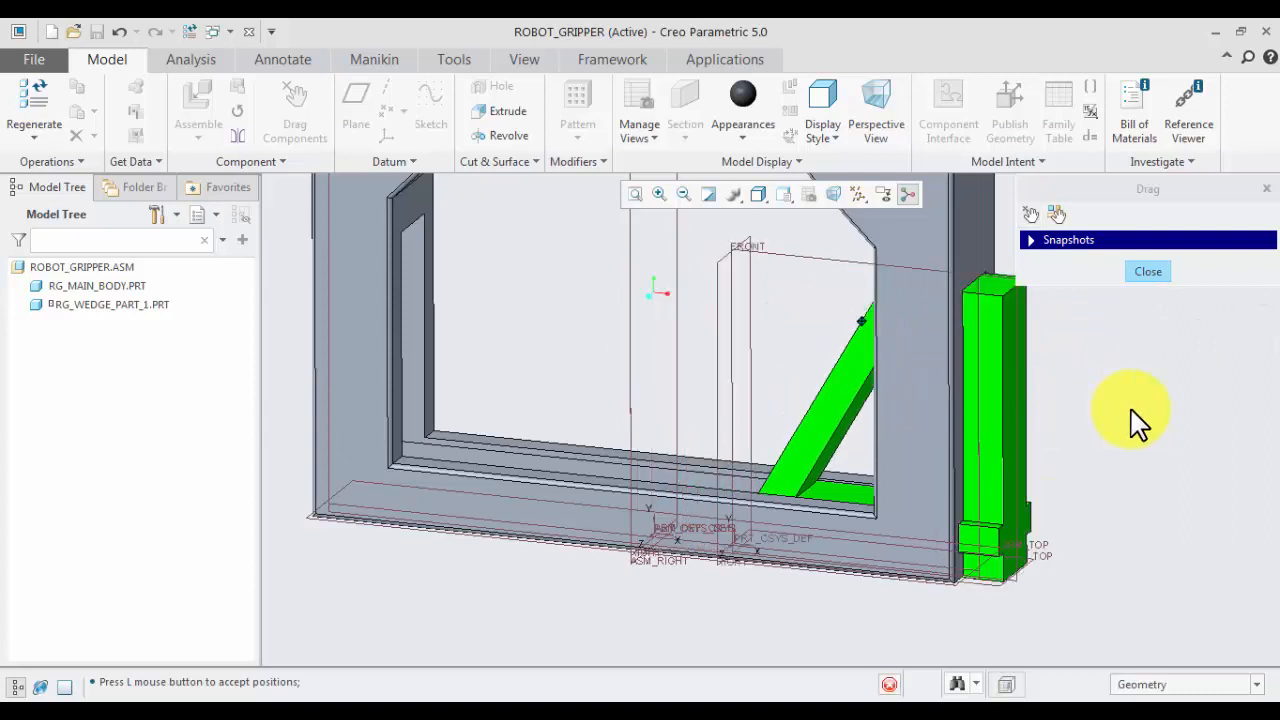
click(1074, 392)
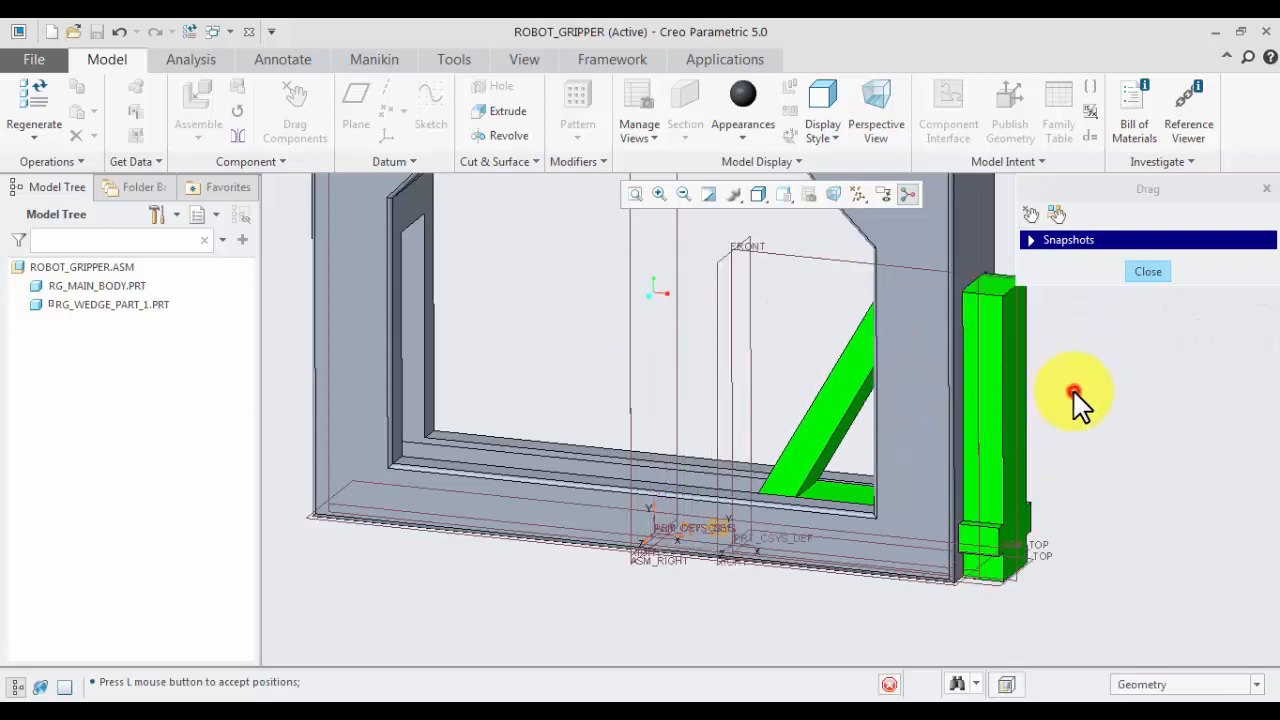
click(1200, 350)
click(1150, 273)
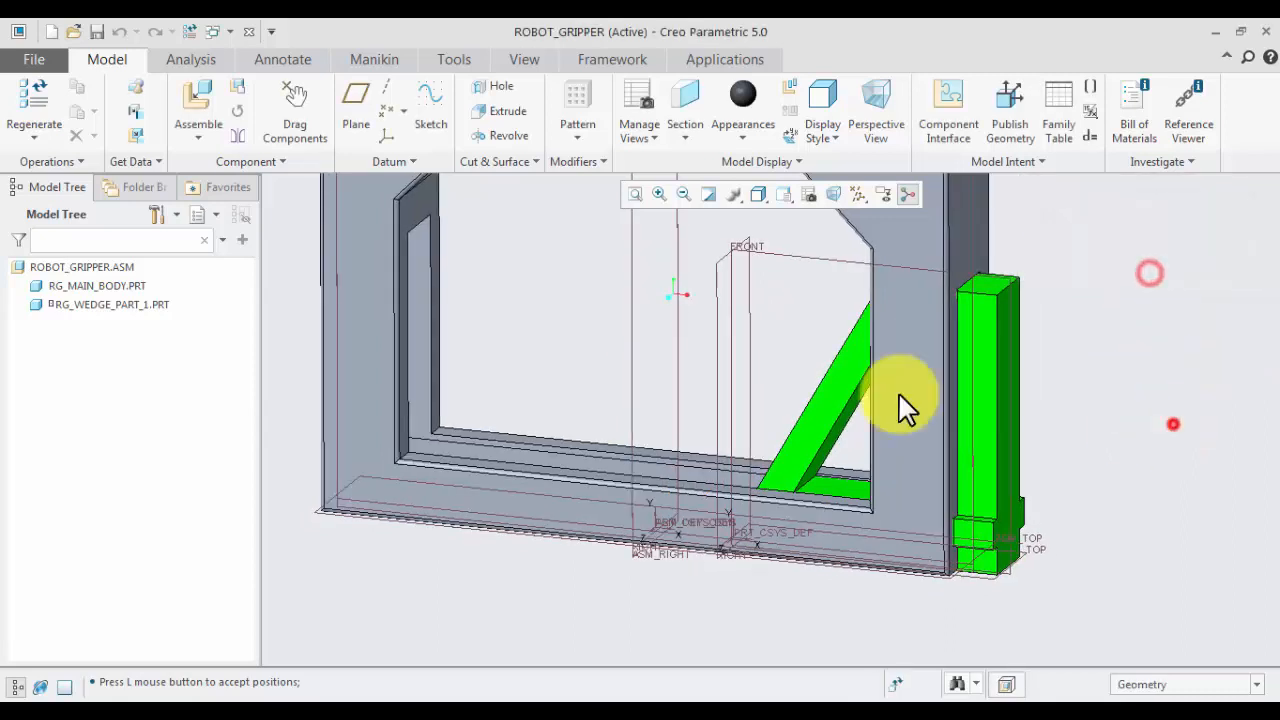
- Edit the definition of RG_WEDGE_PART_1 and open the translation axis settings of its slider connection
click(100, 305)
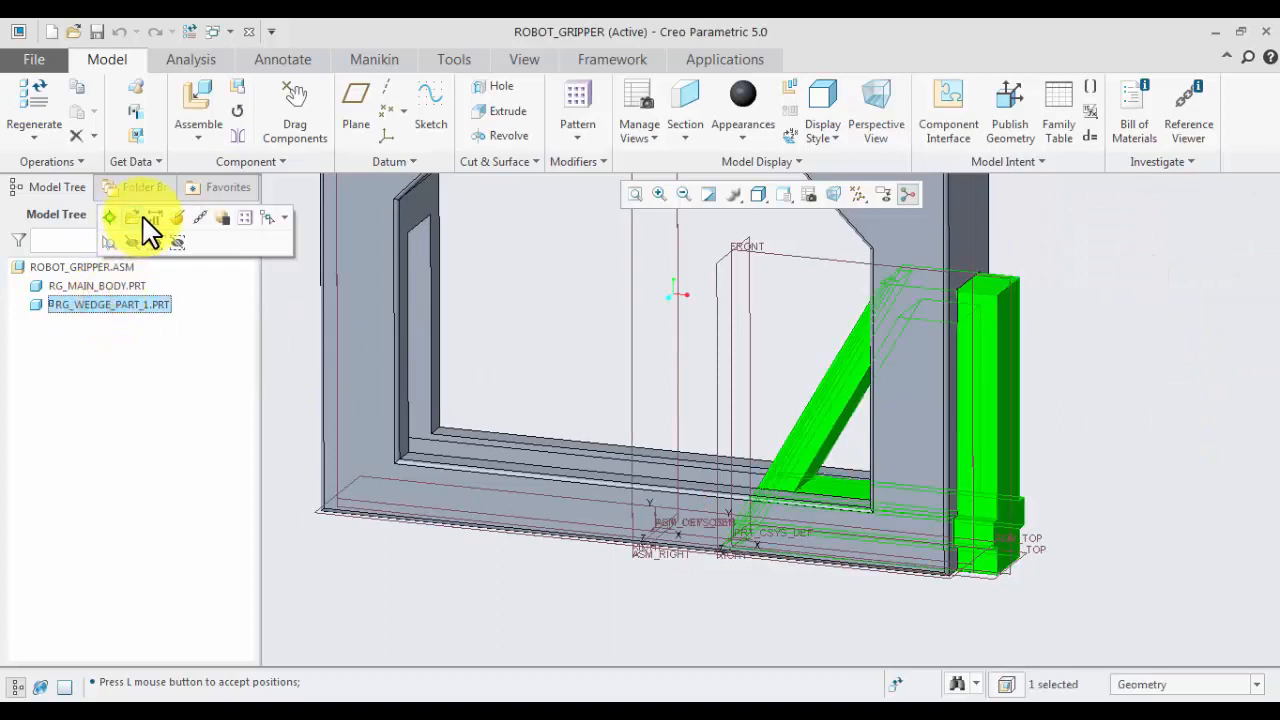
click(177, 218)
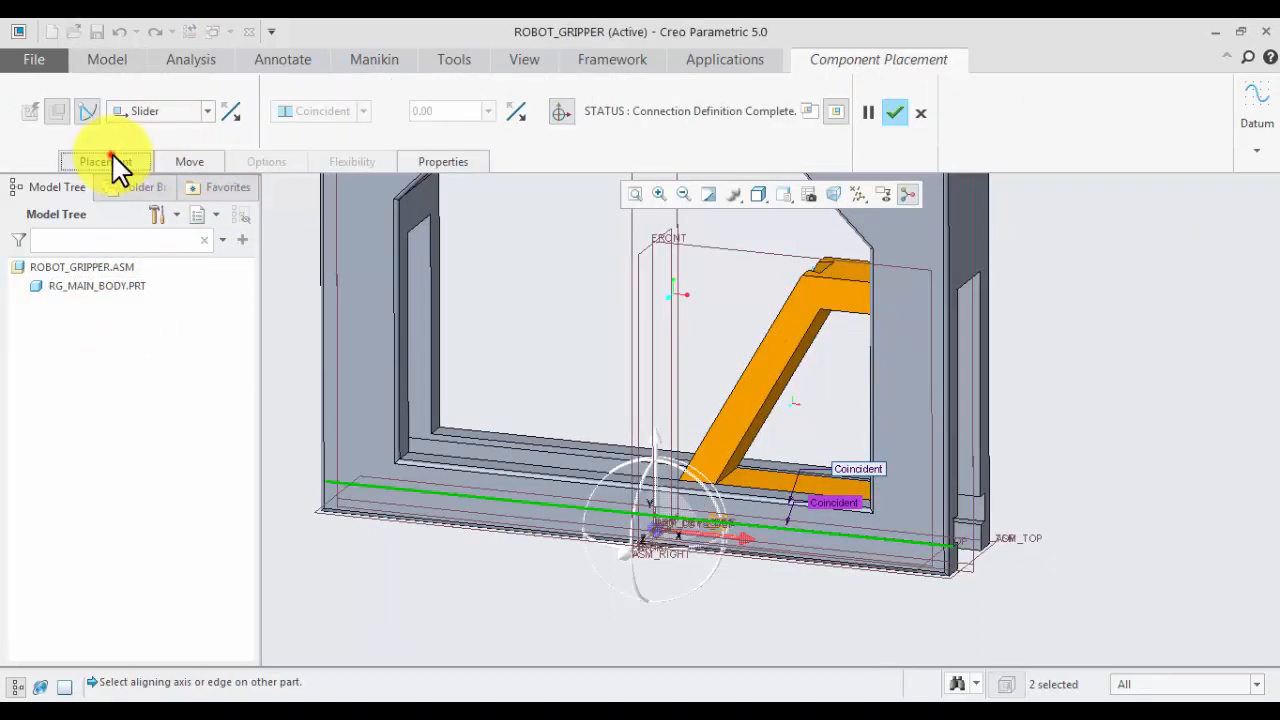
click(112, 162)
click(130, 298)
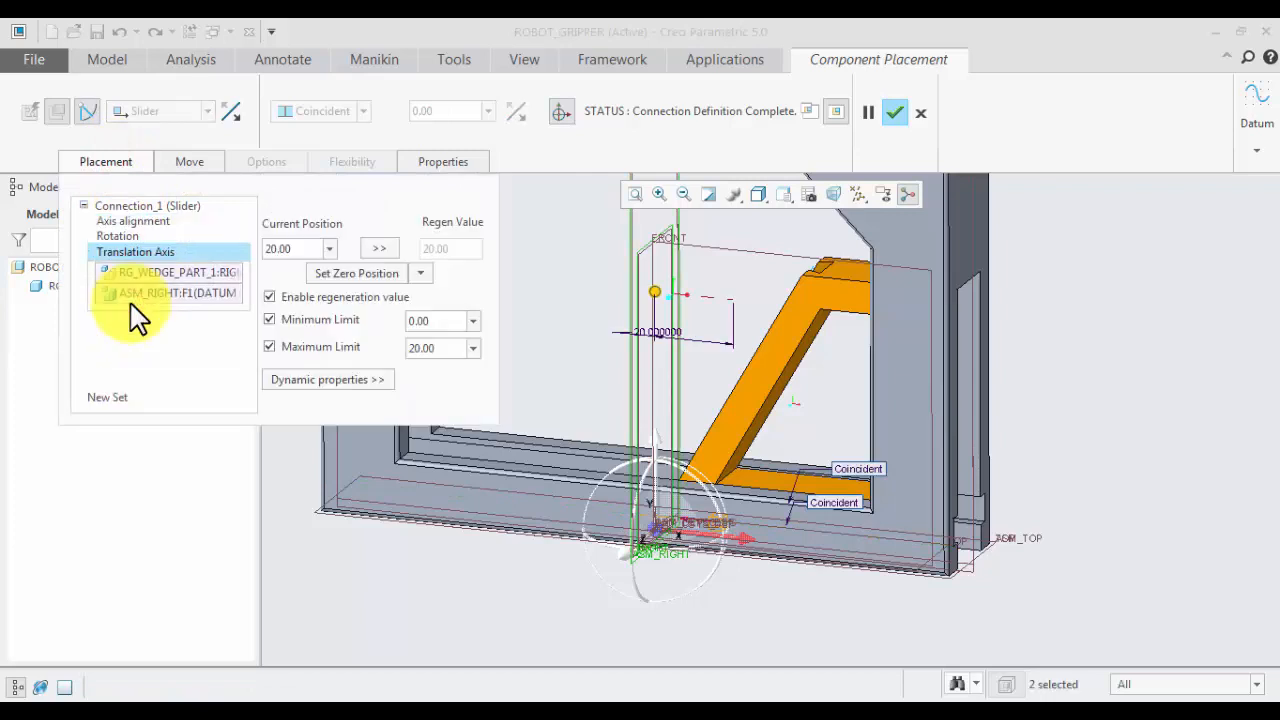
- Try to set the wedge part's current position to 30 on the translation axis
click(283, 249)
text(3)
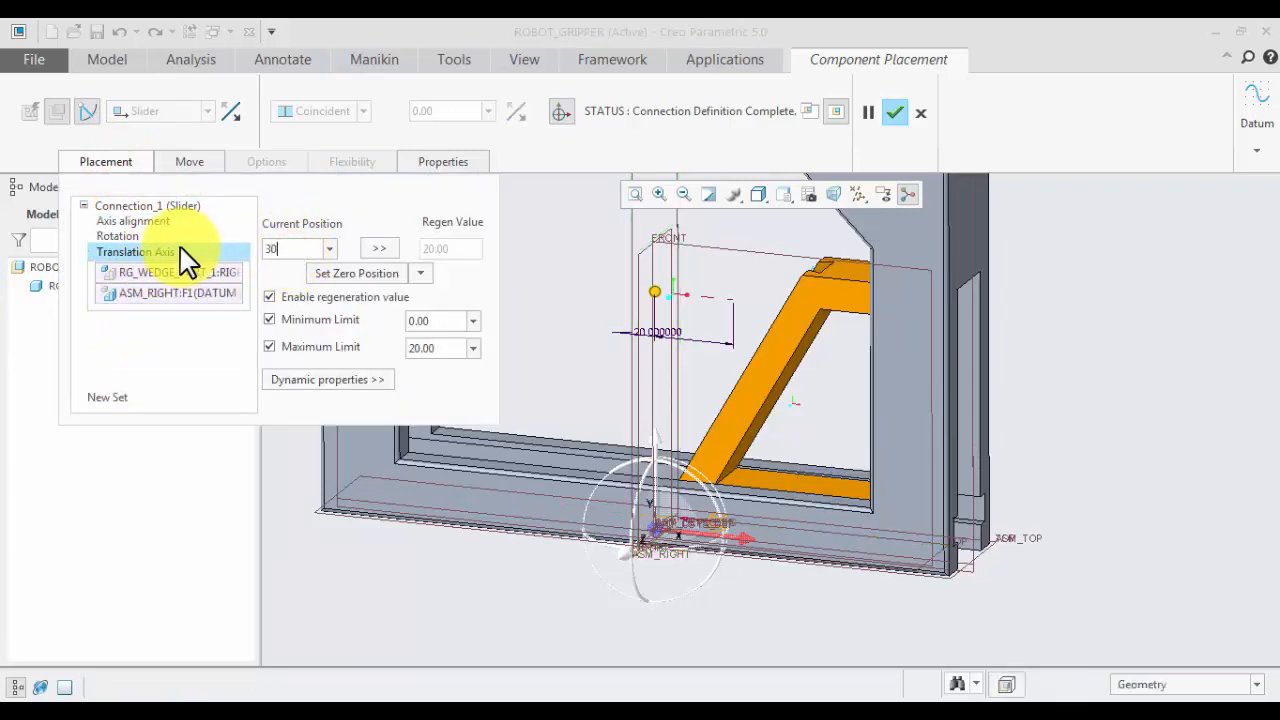
text(0)
click(180, 254)
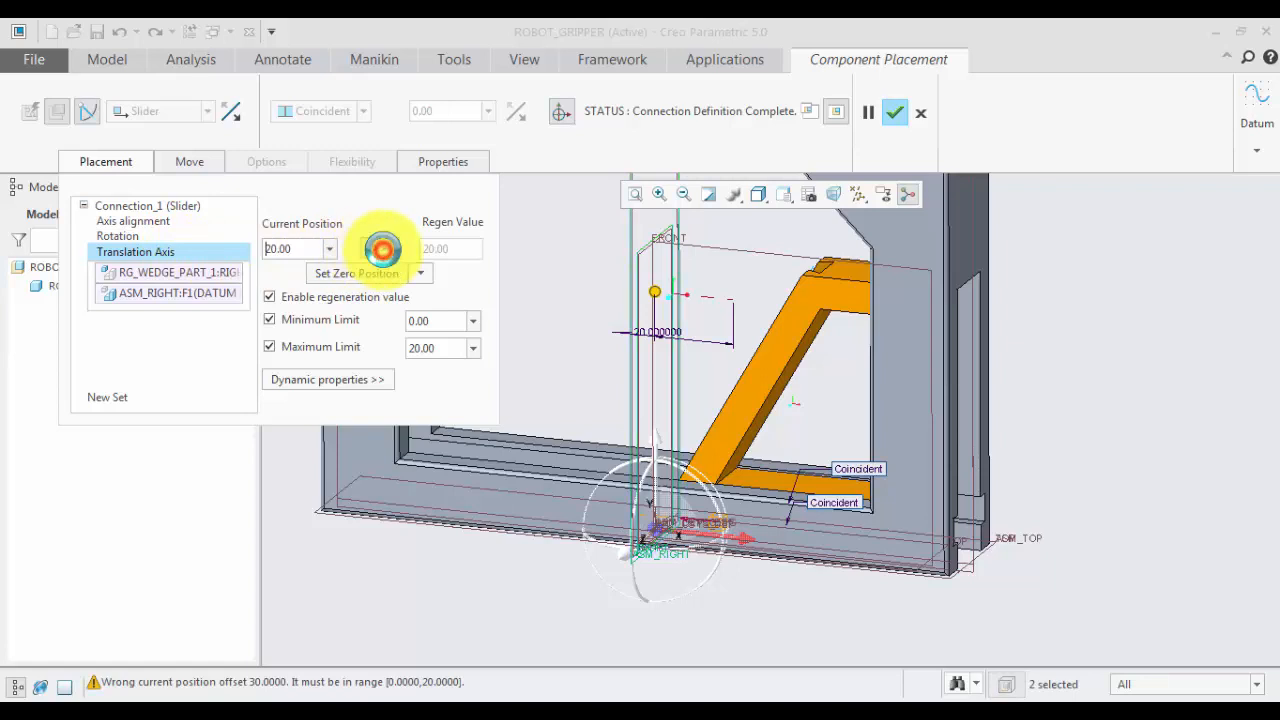
drag(306, 249, 168, 243)
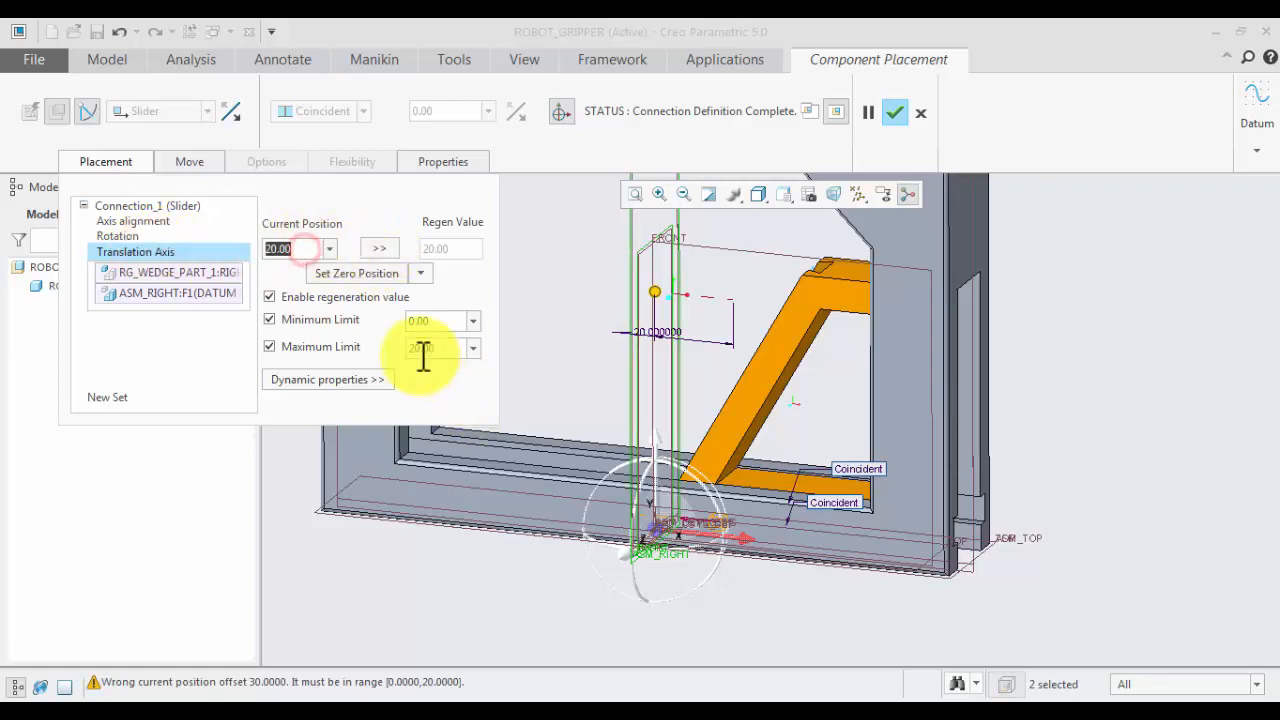
- Set the translation axis maximum limit to 30
drag(441, 348, 345, 343)
text(3)
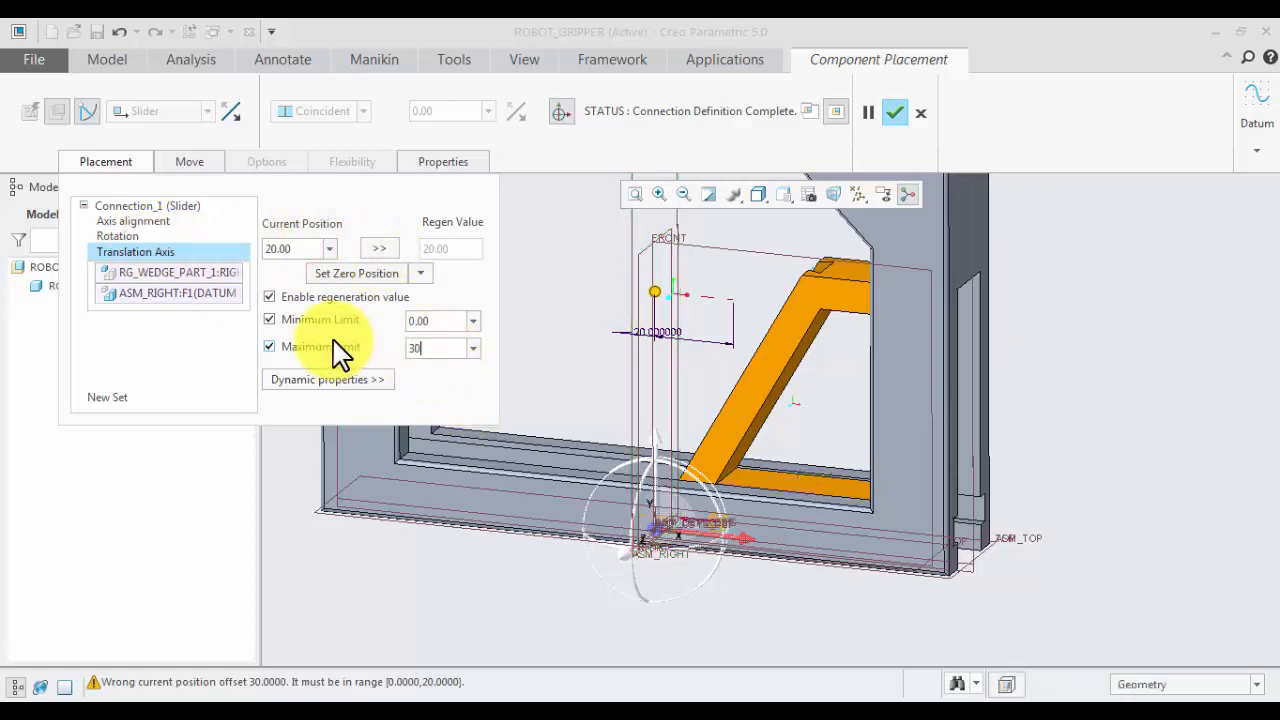
text(0)
key(Return)
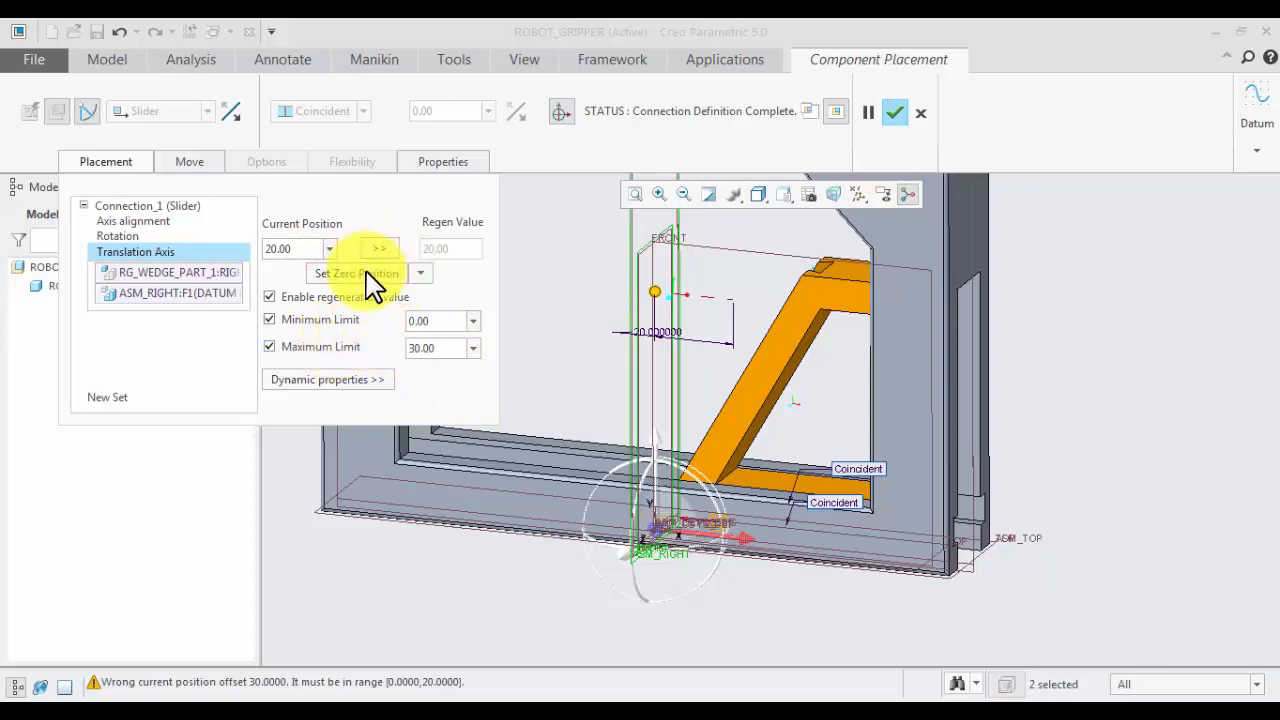
- Check the wedge part at current position 30 and then at 0 within the translation limits
click(316, 252)
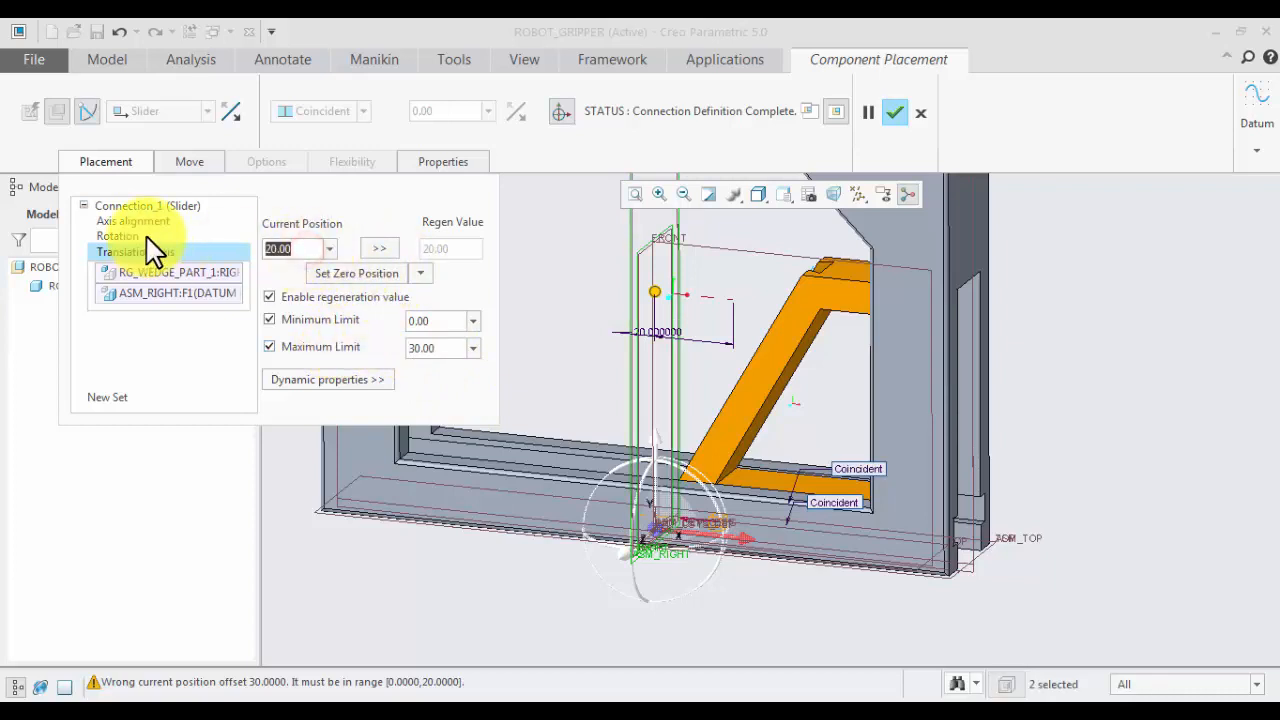
text(30)
key(Return)
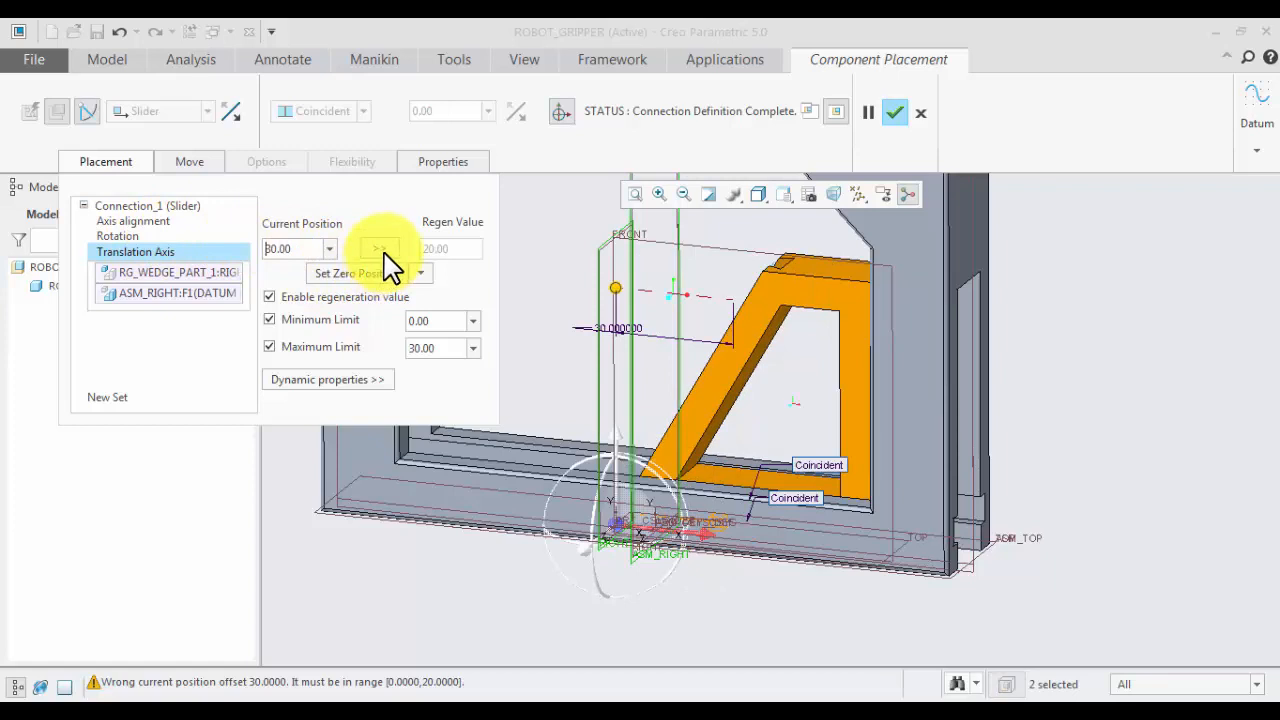
click(299, 249)
text(0)
key(Return)
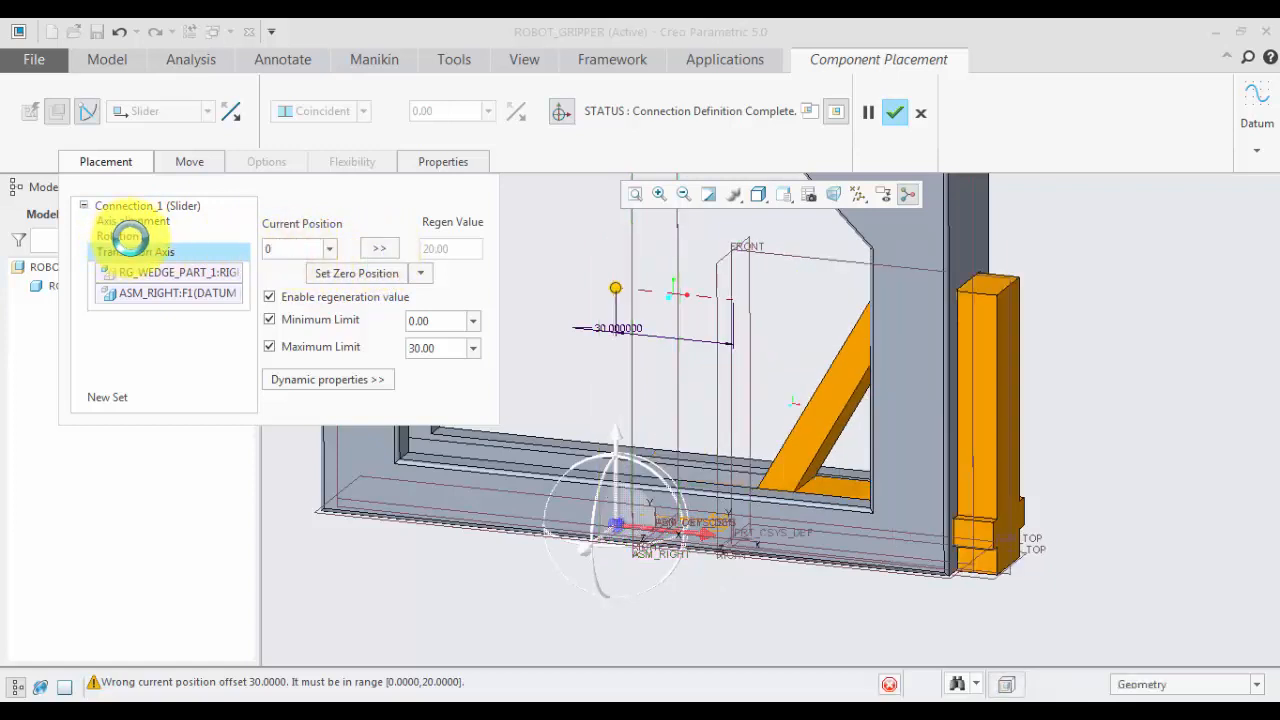
- Set the translation axis minimum limit to -10 and move the wedge part to current position -10
click(298, 249)
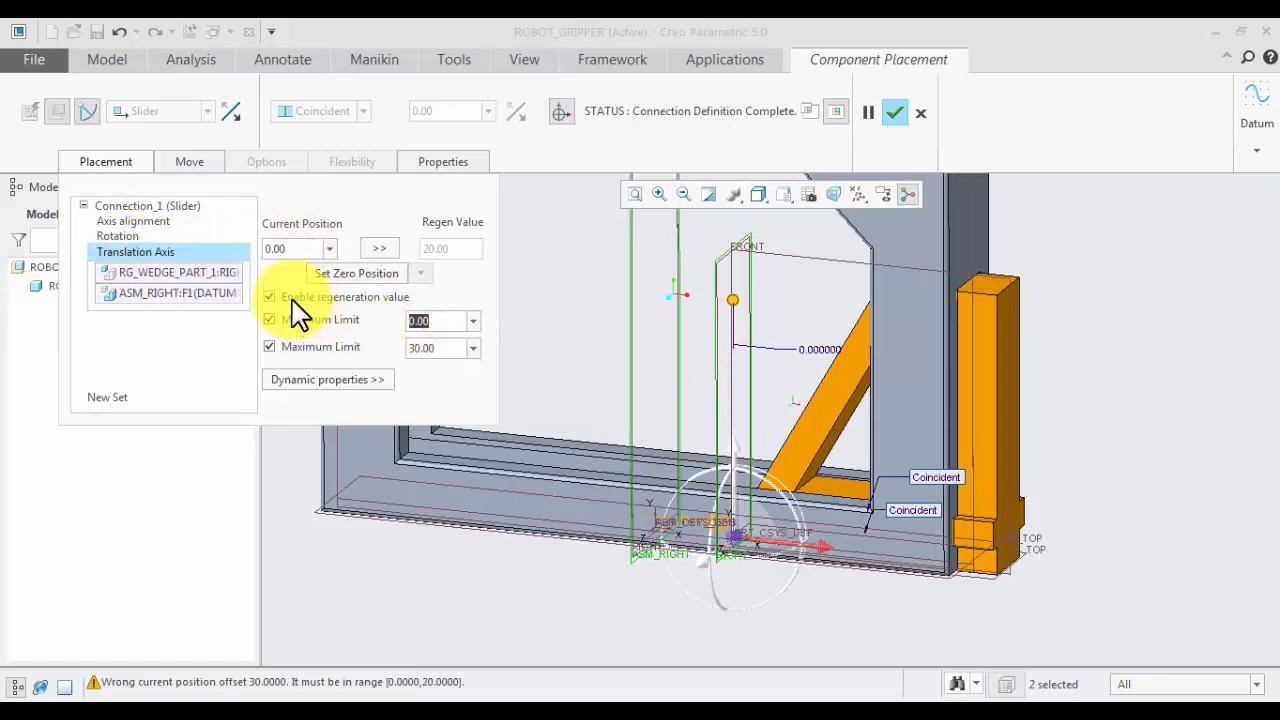
text(-10)
drag(306, 250, 151, 251)
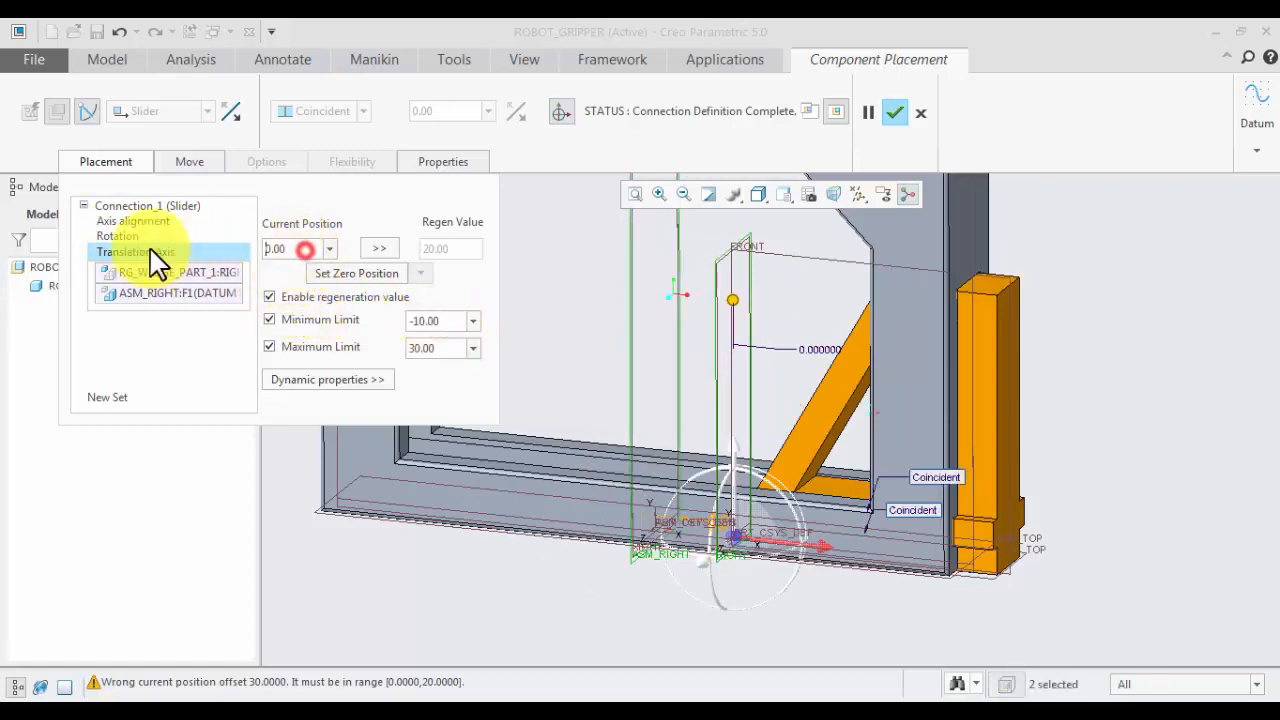
drag(291, 249, 218, 247)
text(-)
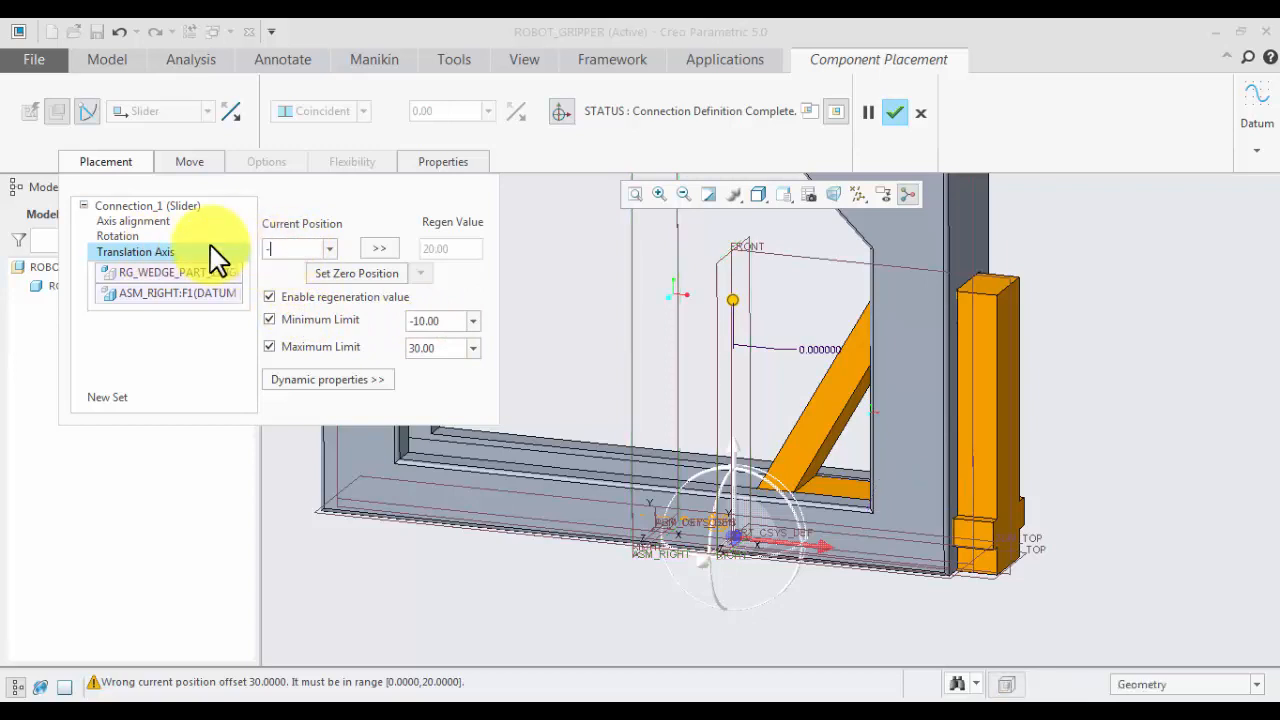
text(10)
key(Return)
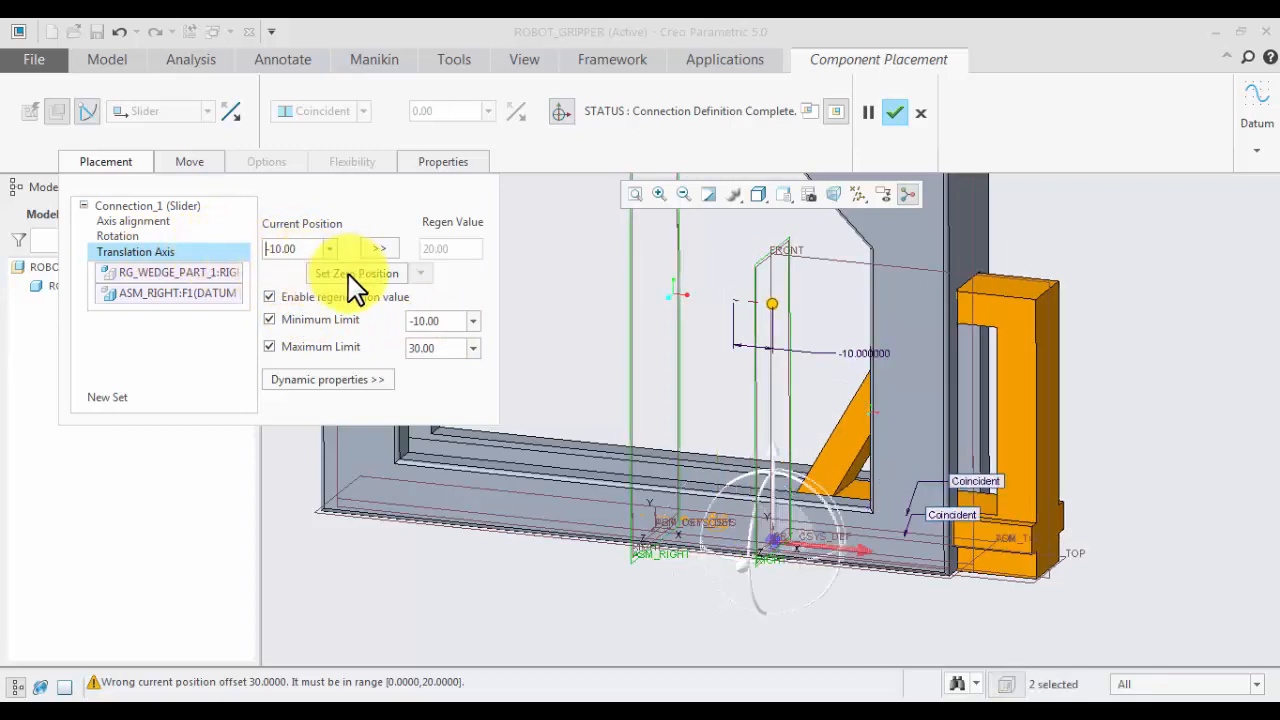
- Make the wedge part's current position the zero position of the translation axis and set the minimum limit to 0
click(357, 277)
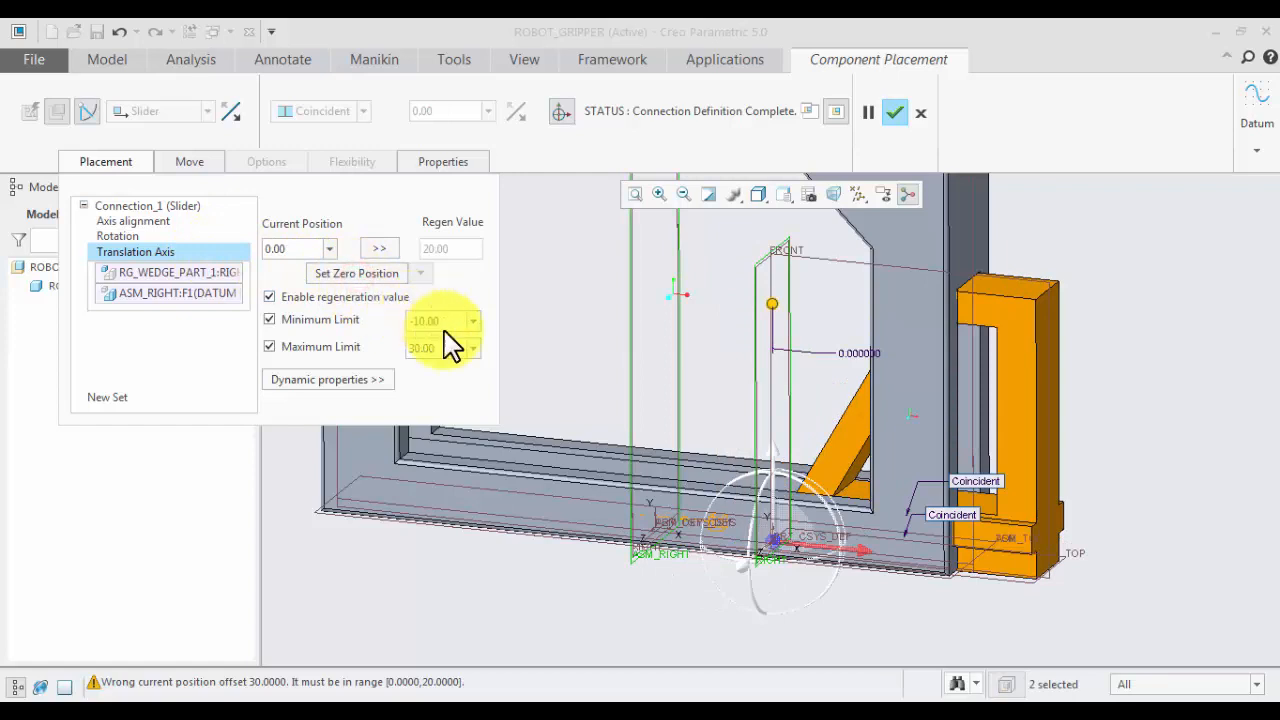
drag(446, 321, 328, 316)
text(0)
key(Return)
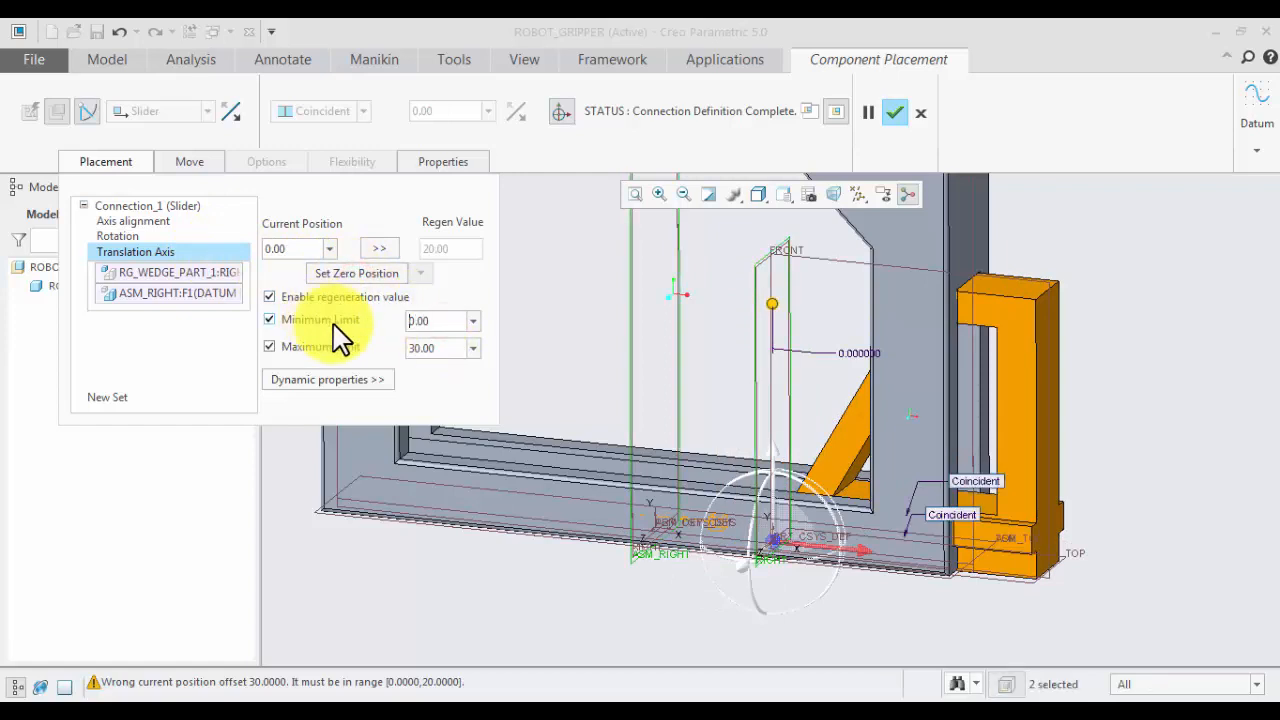
- Set the wedge part's current position to 30, use it as the regeneration value and accept the placement
click(300, 248)
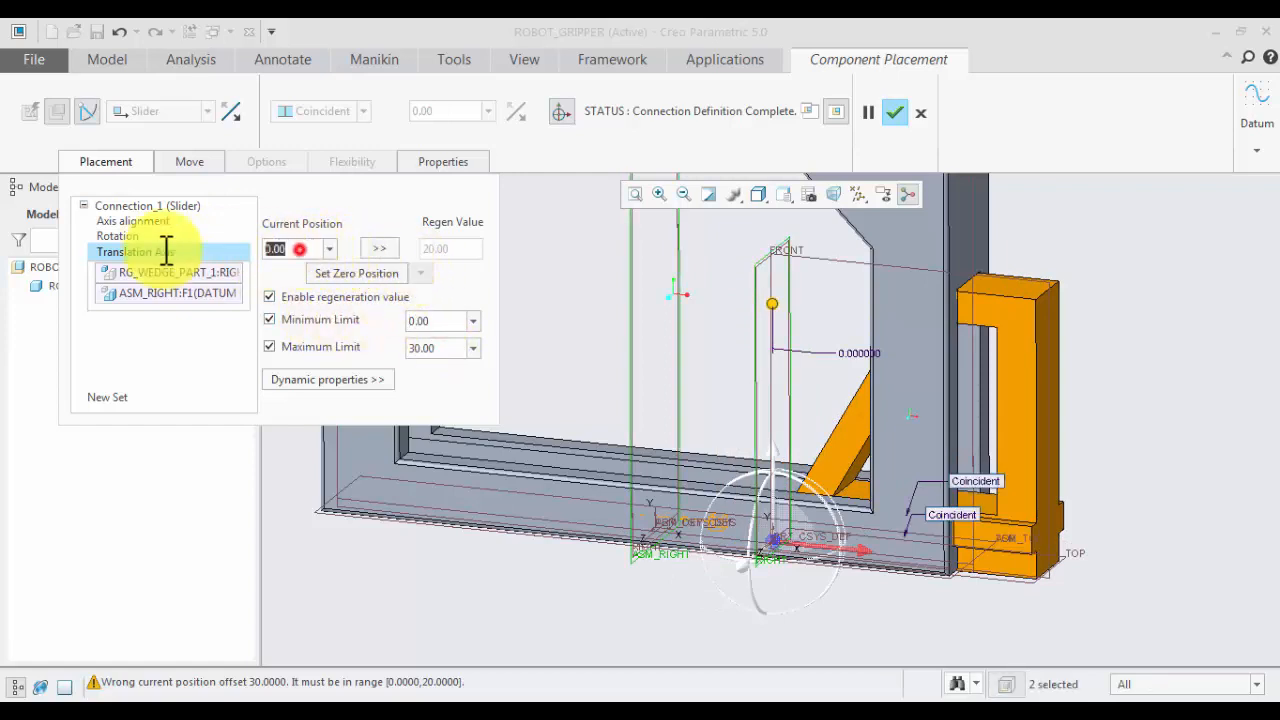
text(30)
key(Return)
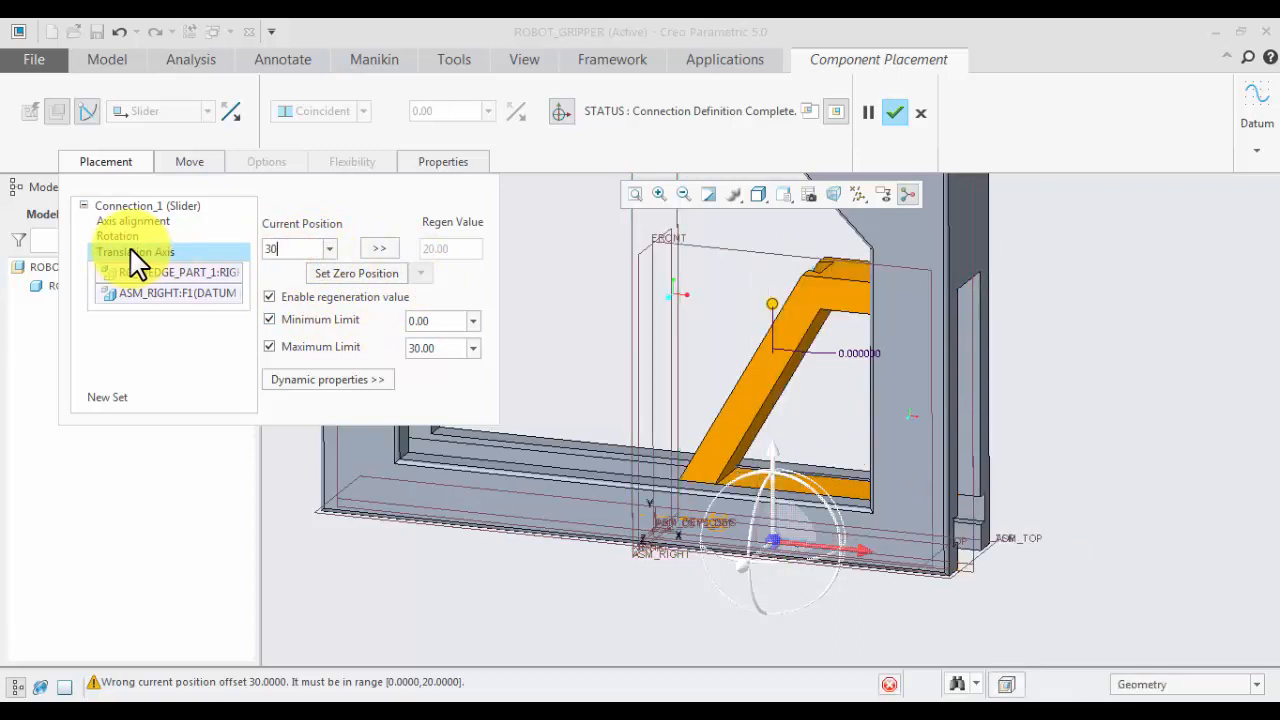
click(377, 249)
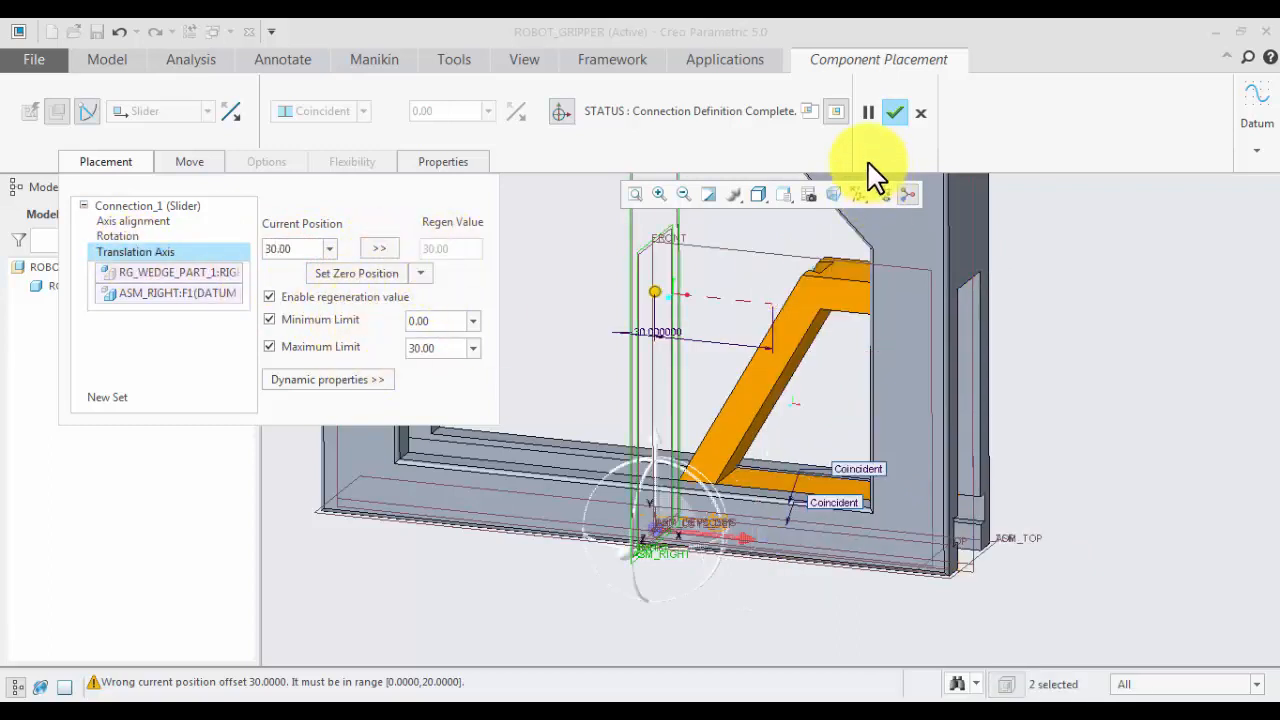
click(891, 114)
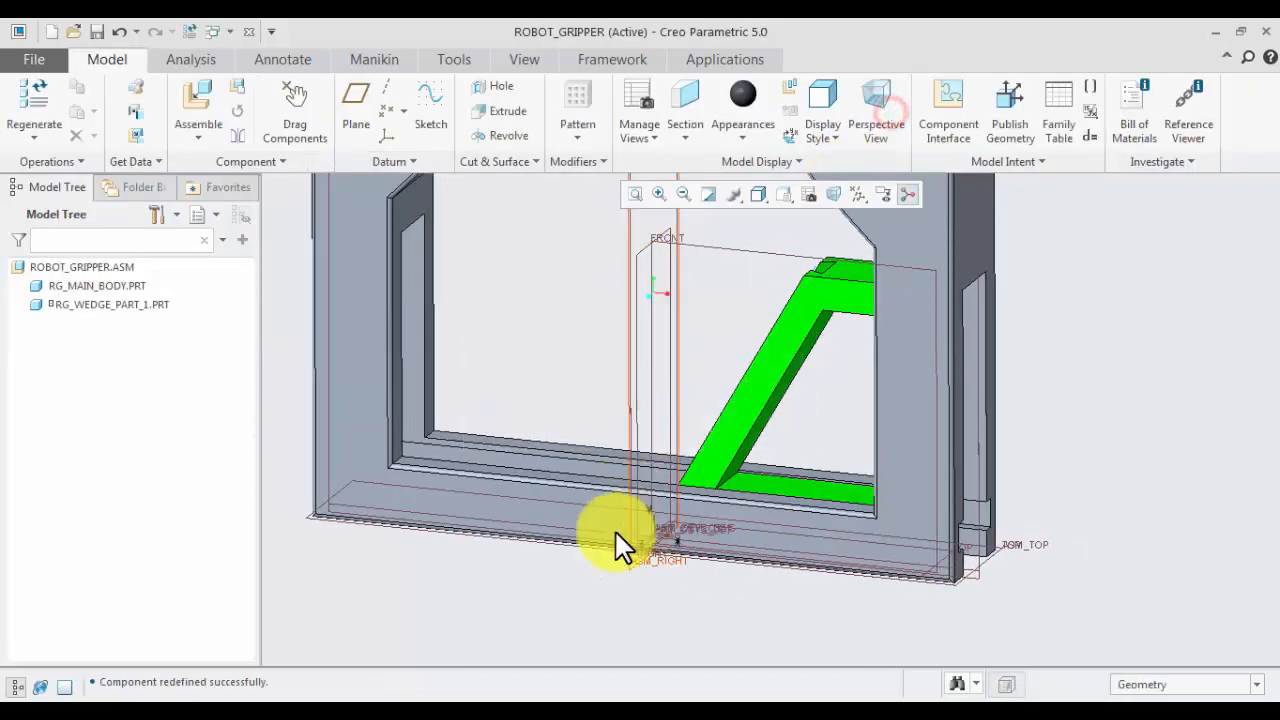
click(585, 600)
- Bring rg_gripper.prt into the assembly as a new component
scroll(618, 404, up, 3)
middle_drag(618, 420, 716, 585)
click(202, 93)
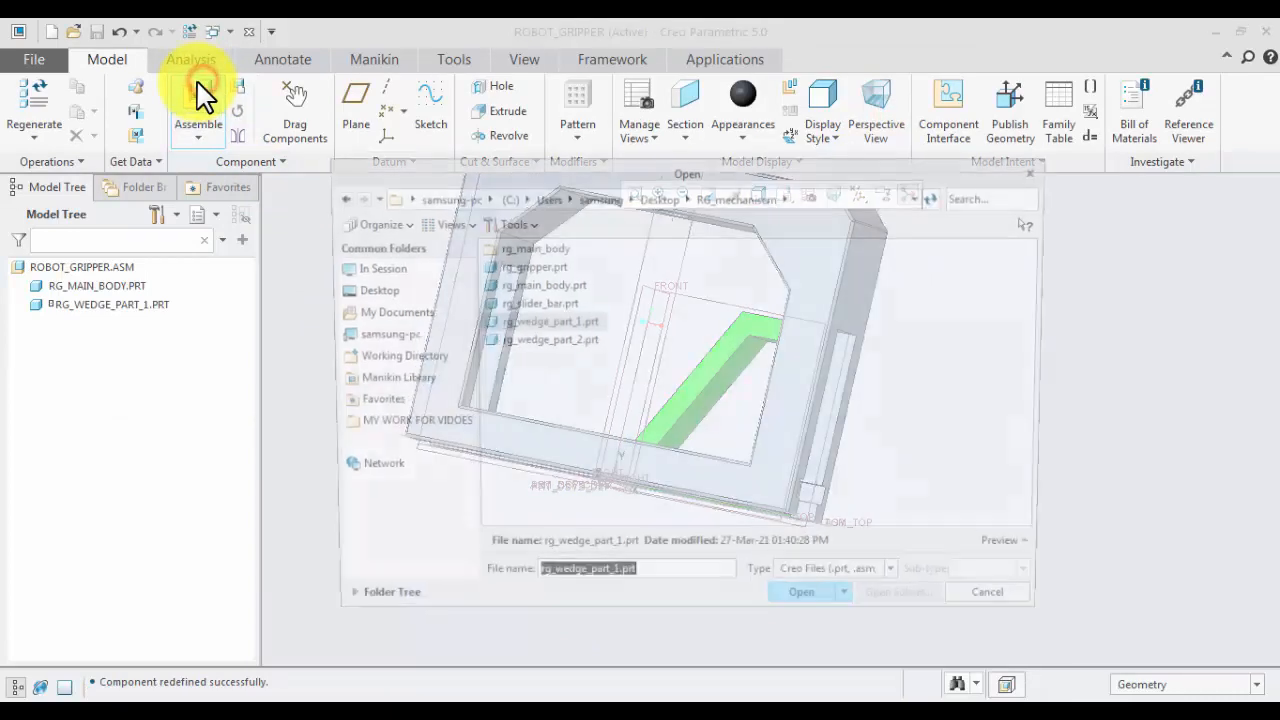
click(548, 266)
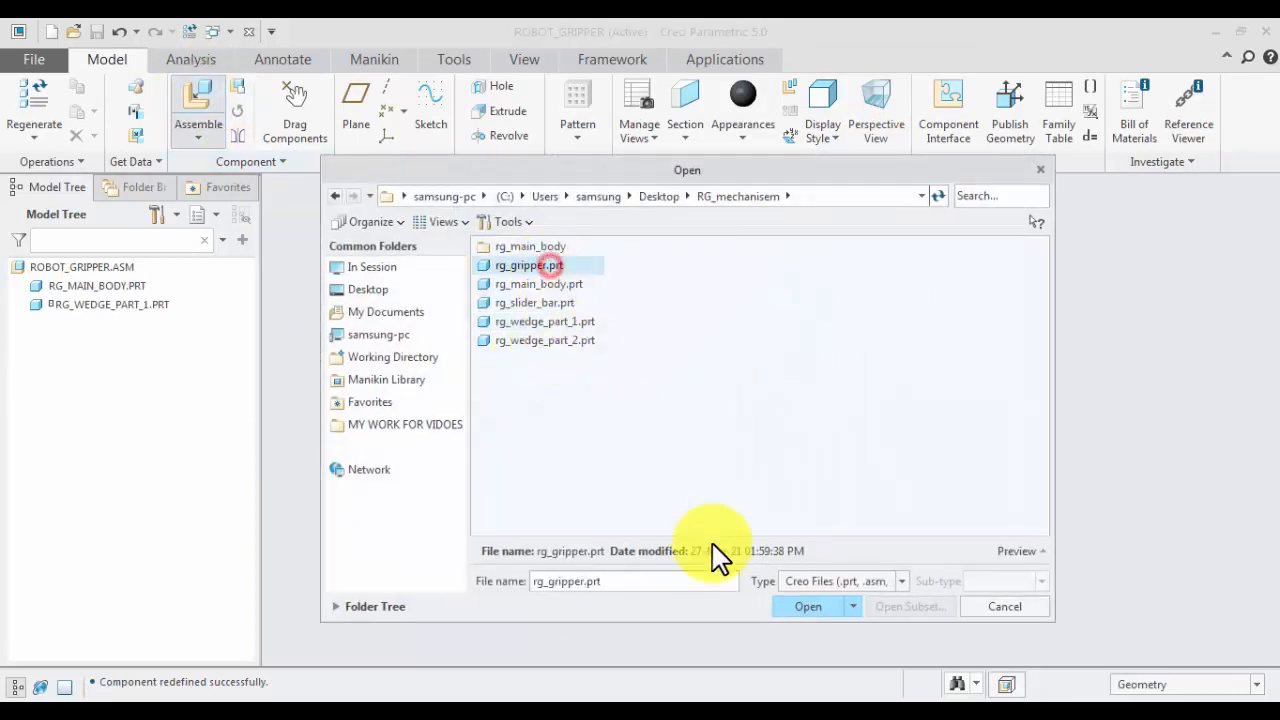
click(800, 604)
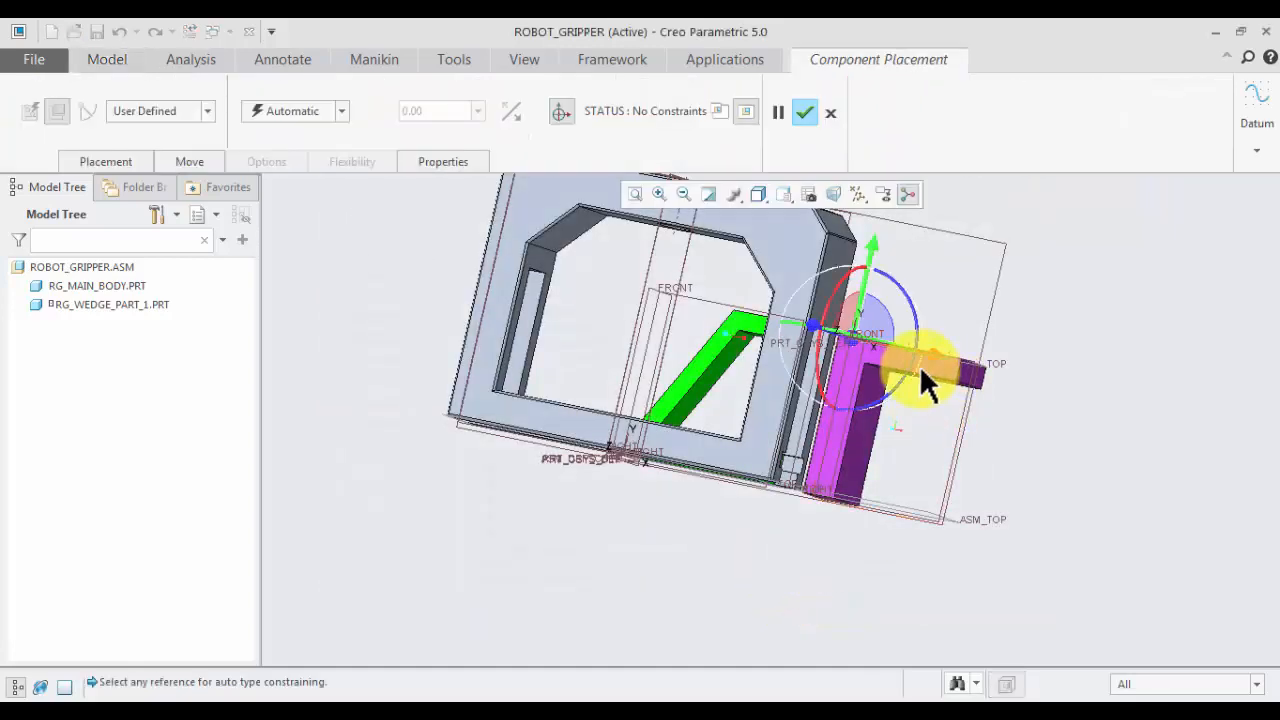
- Make the gripper's top face with the holes coincident with the wedge part's bottom face, and add a second coincident constraint across its thickness
middle_drag(921, 367, 971, 517)
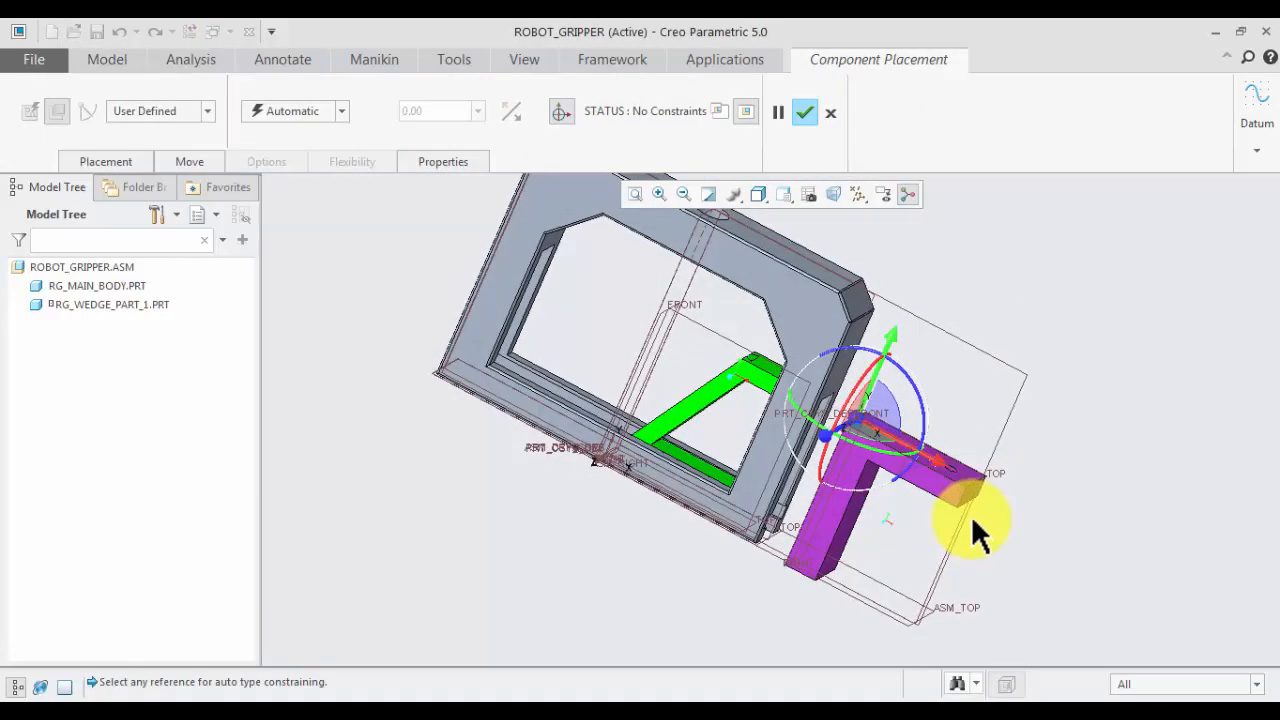
scroll(971, 515, down, 3)
click(966, 451)
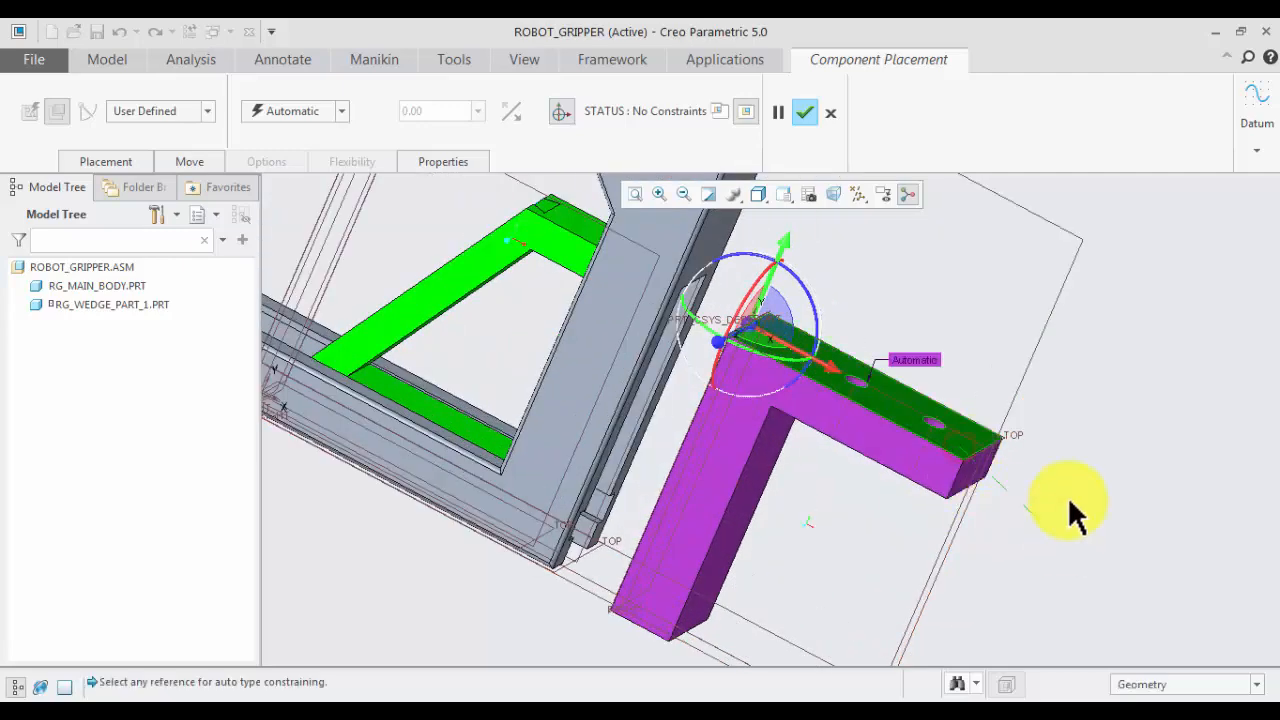
middle_drag(1068, 510, 1074, 449)
click(560, 390)
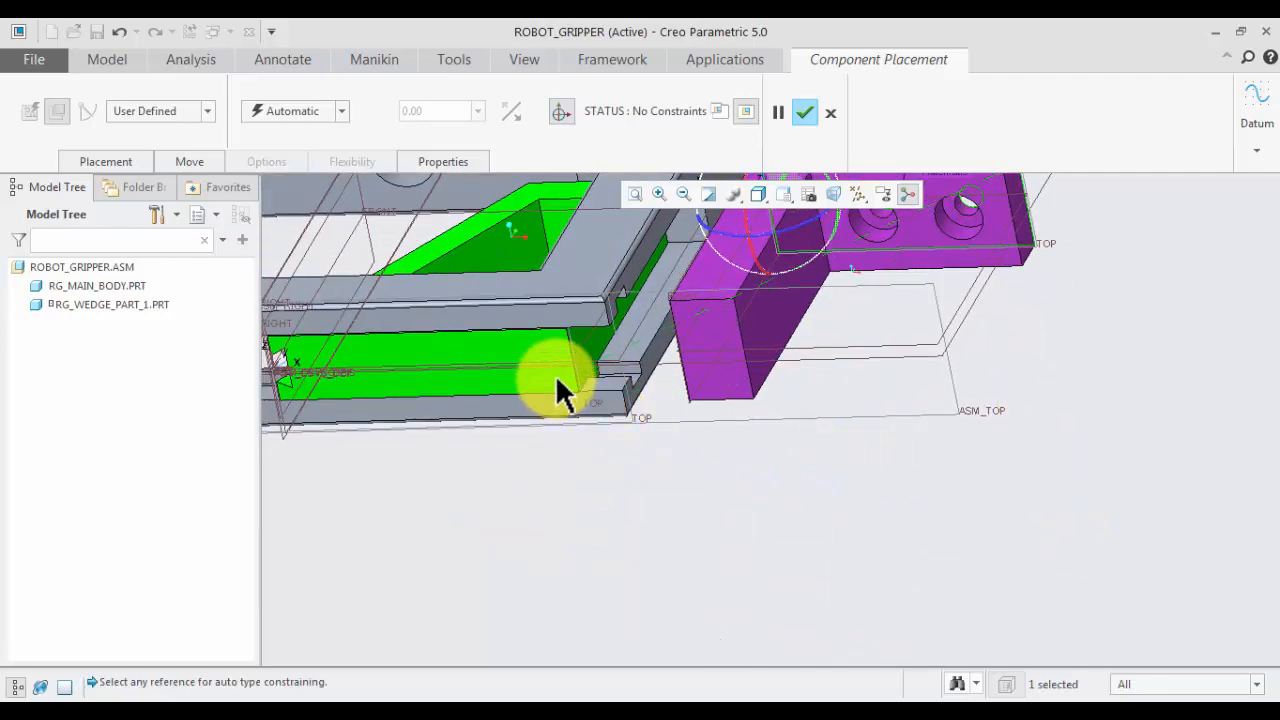
click(558, 380)
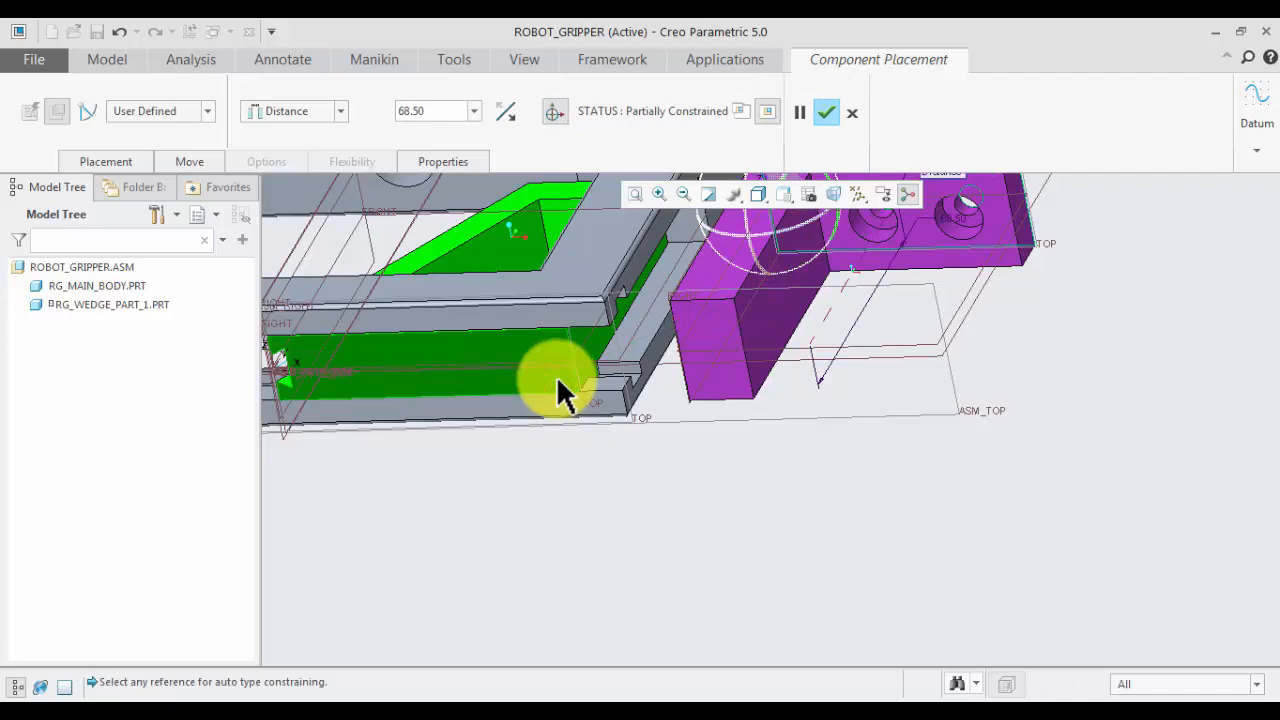
click(331, 108)
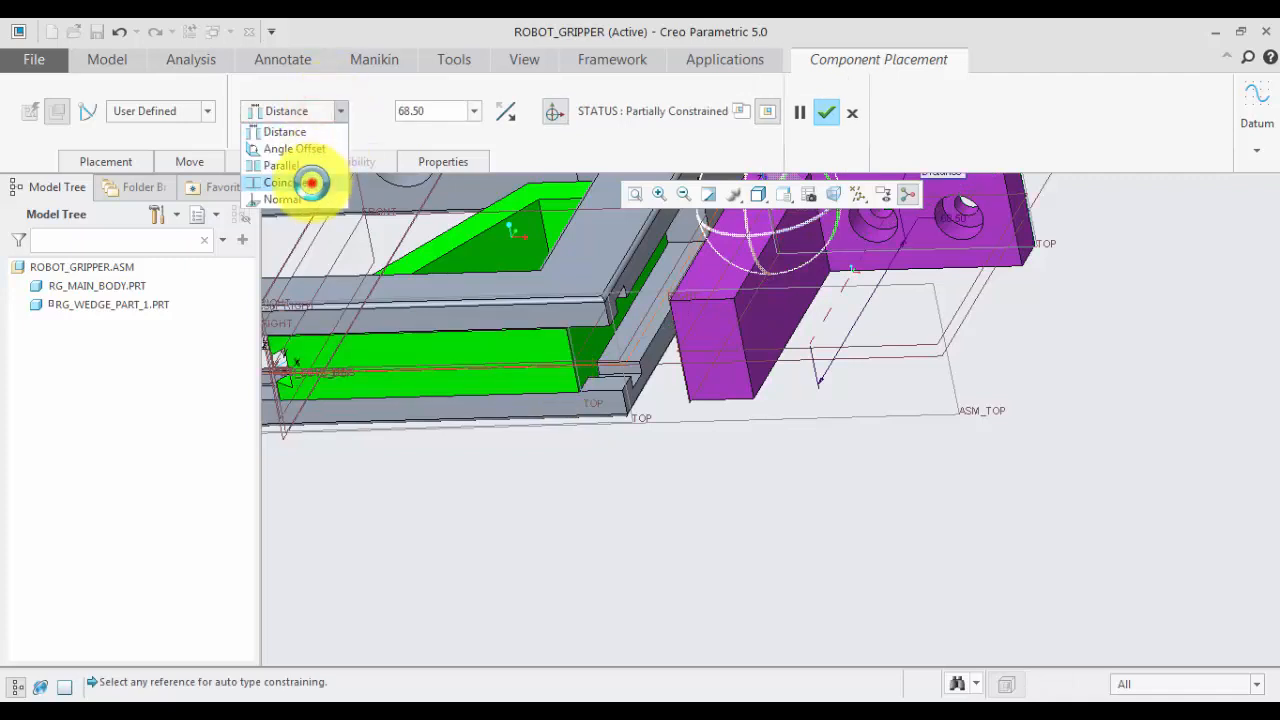
click(305, 183)
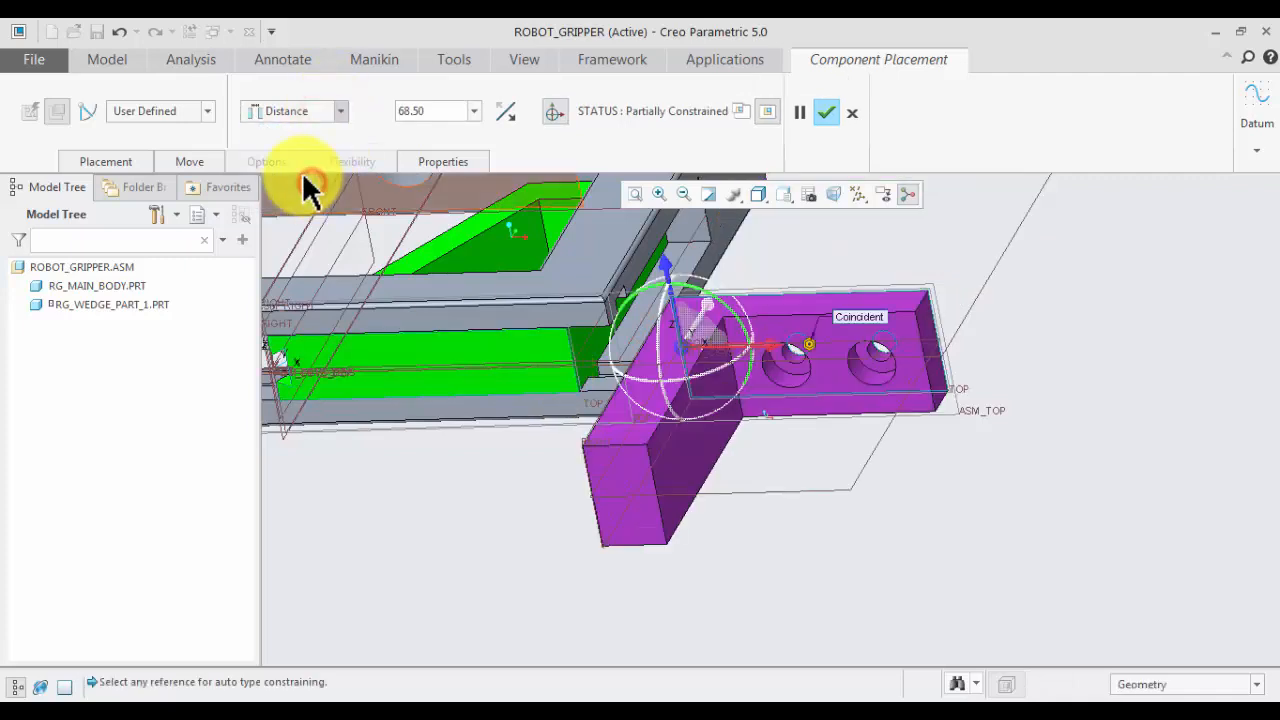
click(930, 353)
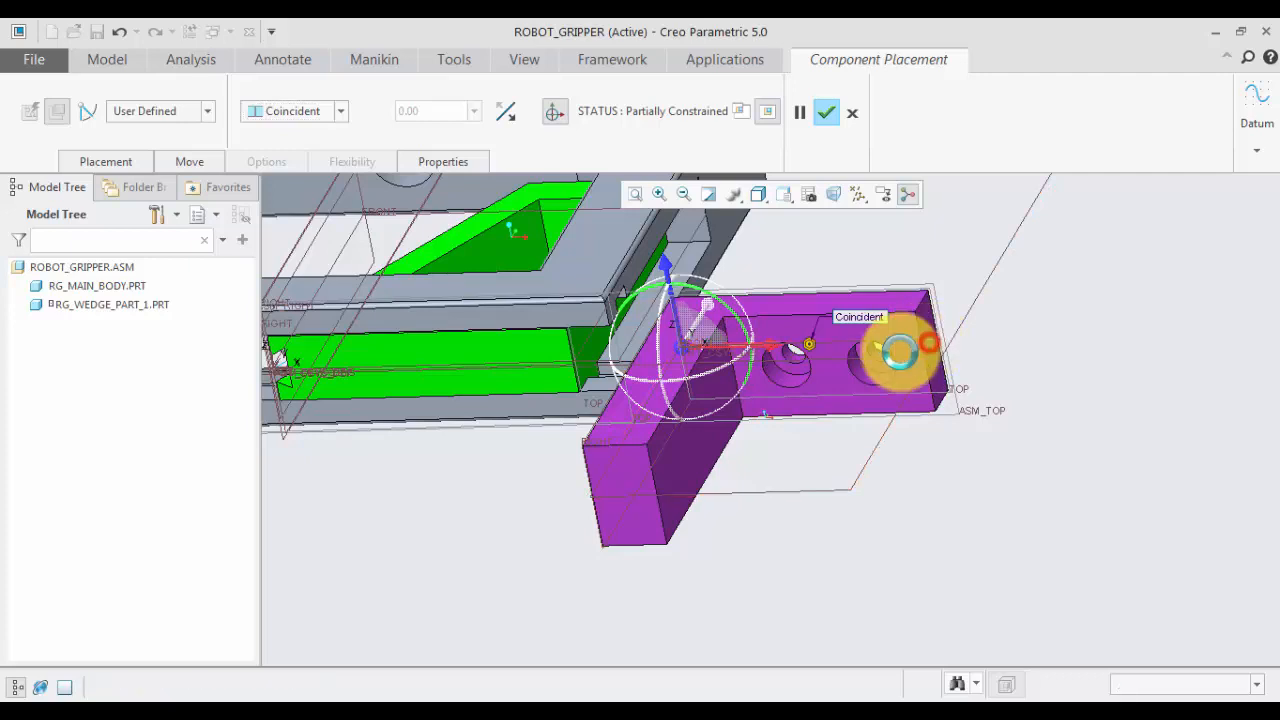
click(590, 343)
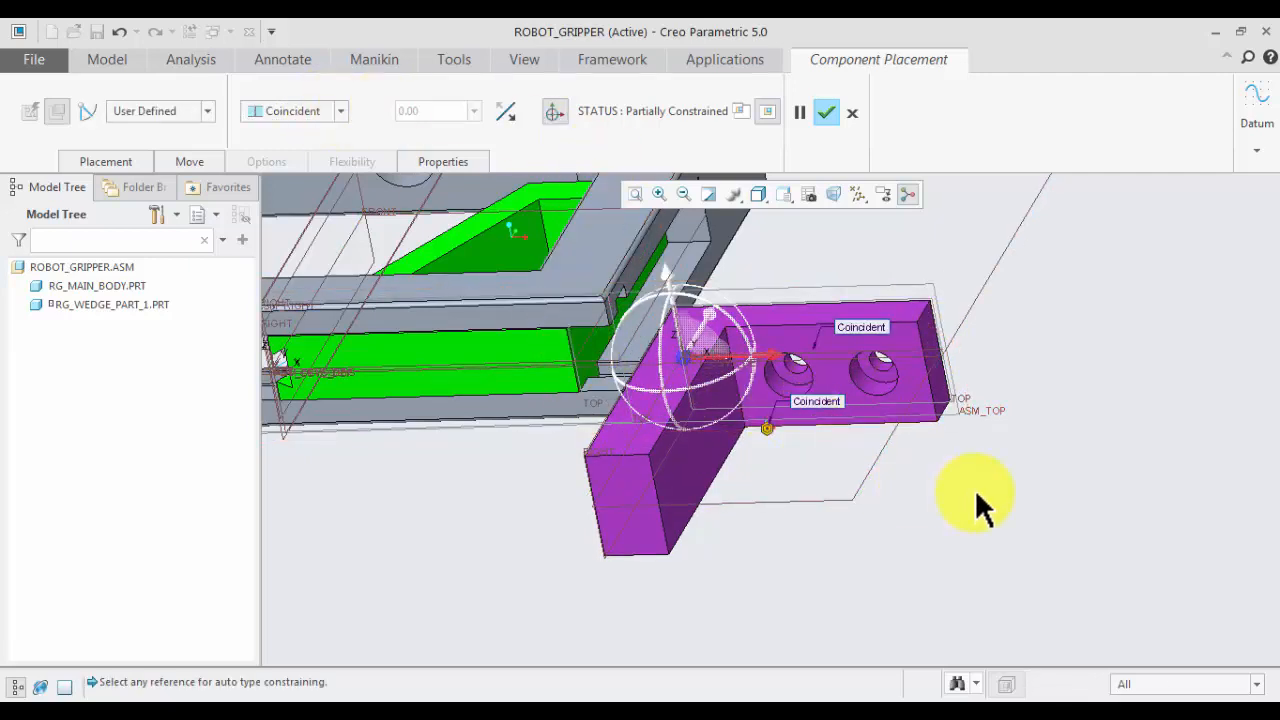
- Constrain the gripper's outer side face to the right datum plane at distance 0 and accept the placement
middle_drag(977, 503, 720, 594)
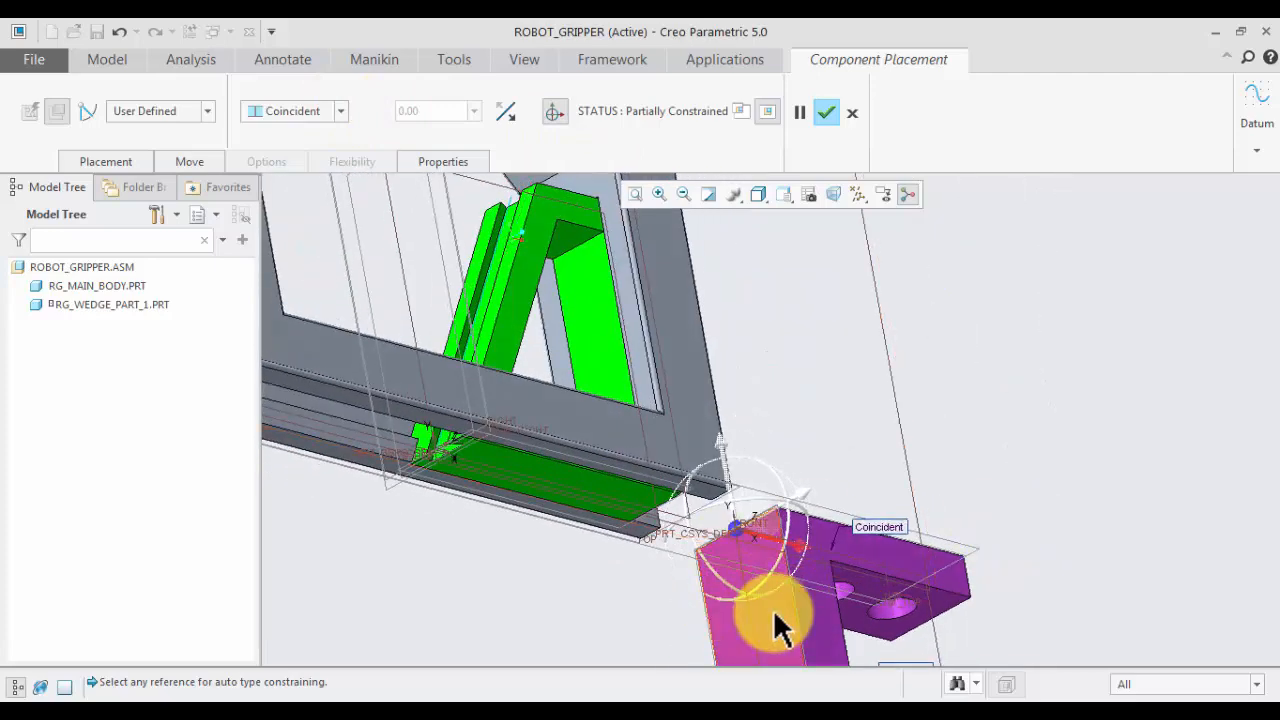
click(757, 609)
middle_drag(542, 600, 457, 591)
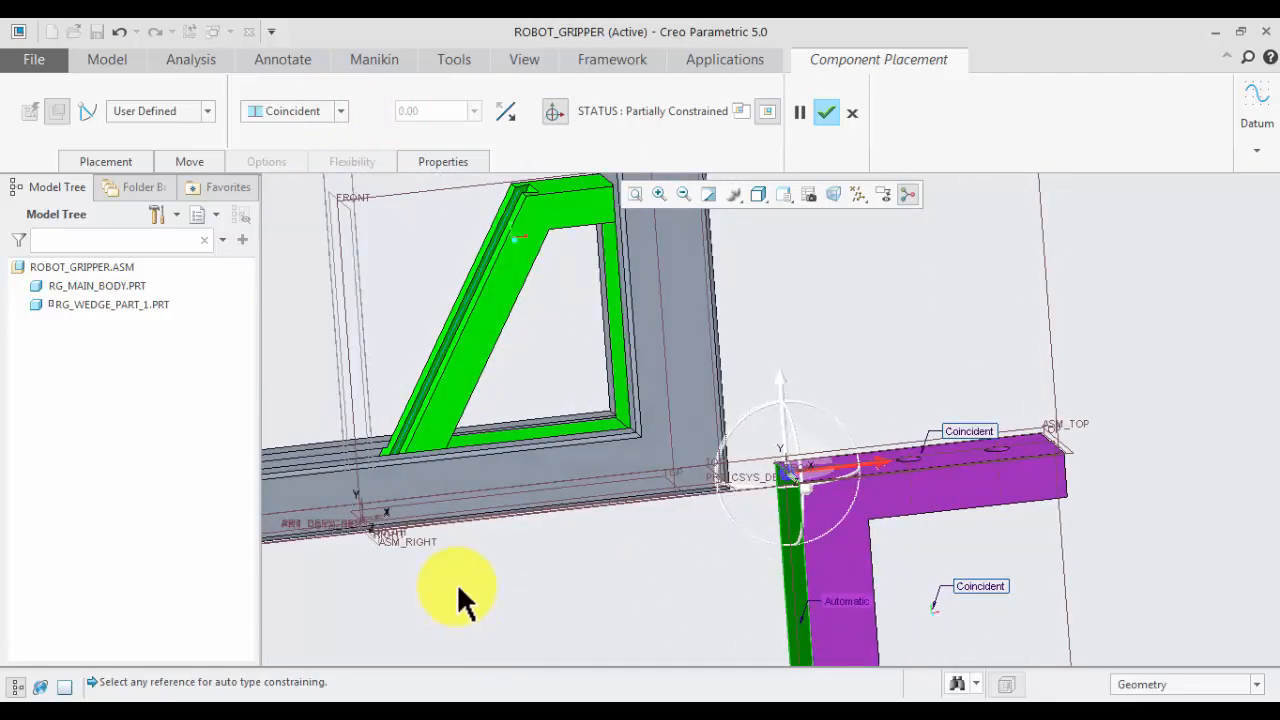
click(335, 195)
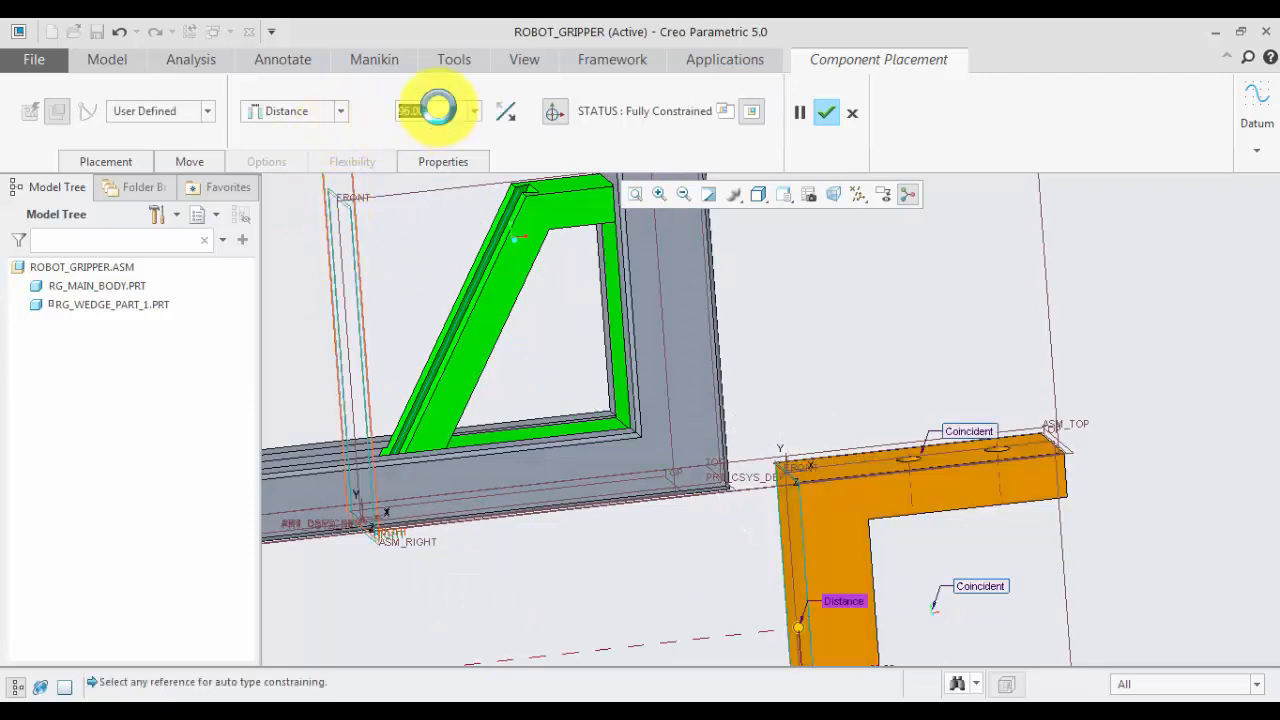
text(0)
key(Return)
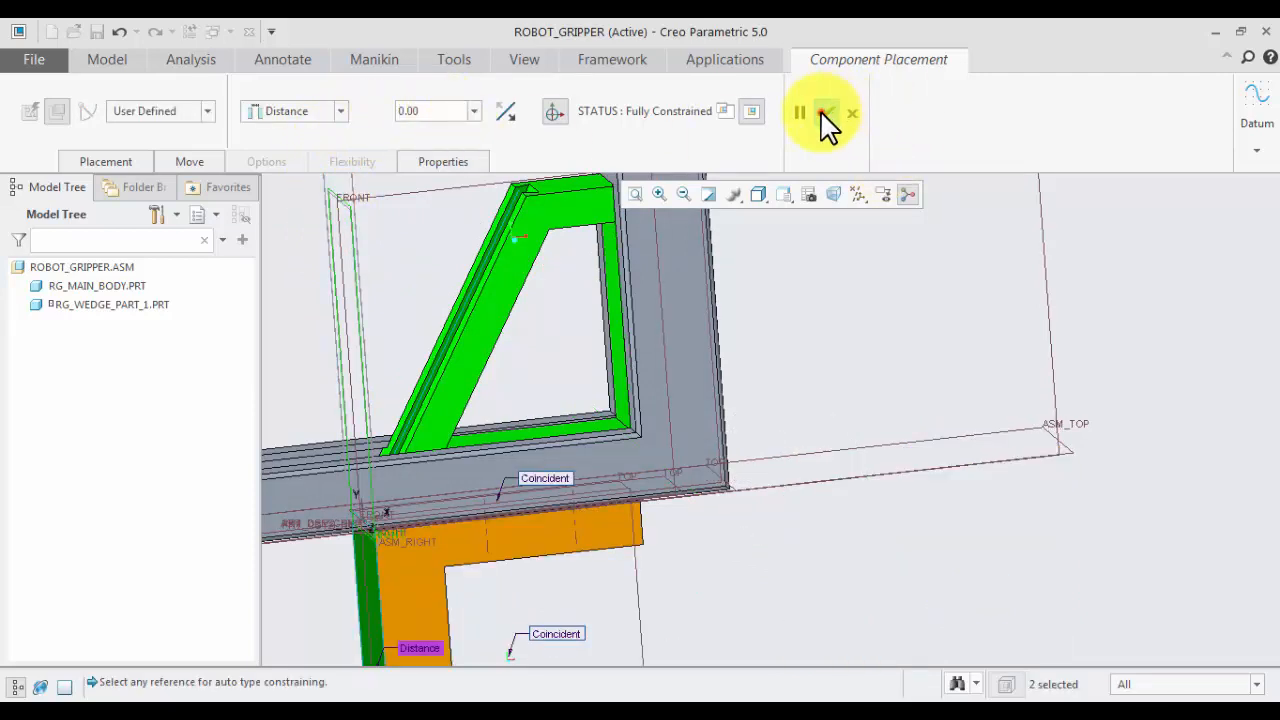
click(826, 113)
- Check the movement of the wedge part and attached gripper with Drag Components
middle_drag(874, 338, 929, 426)
click(289, 100)
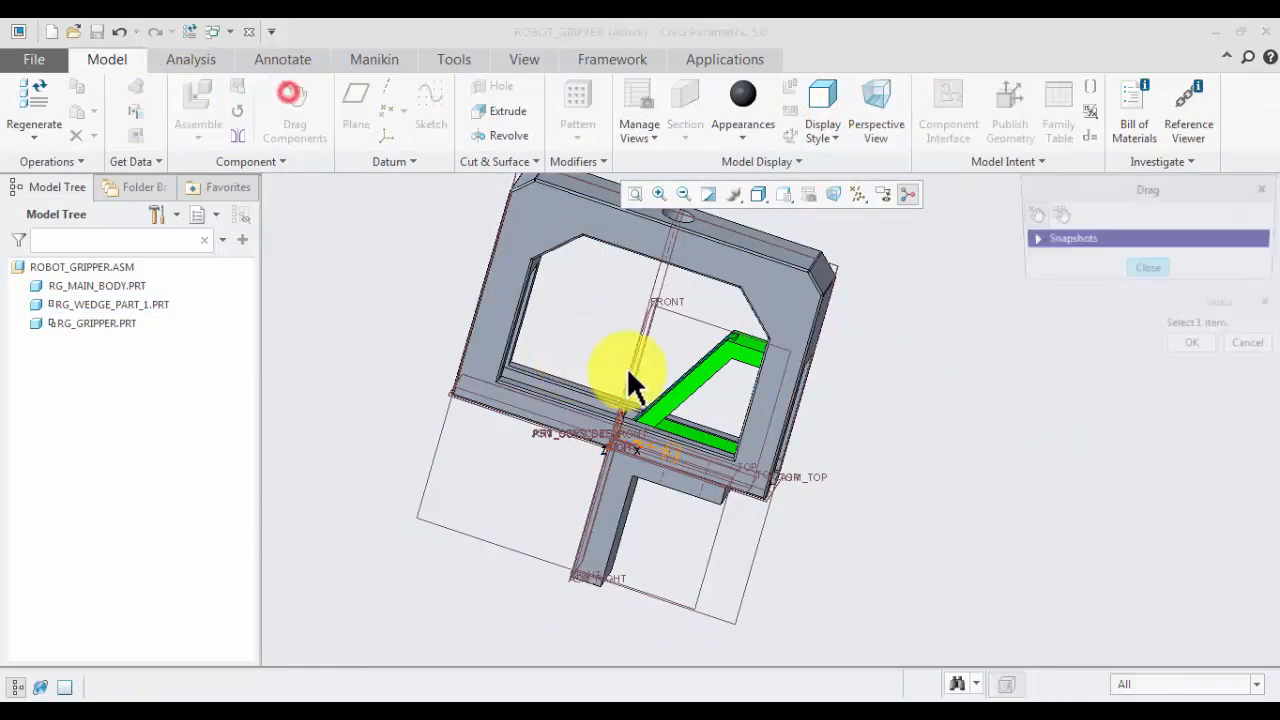
click(697, 367)
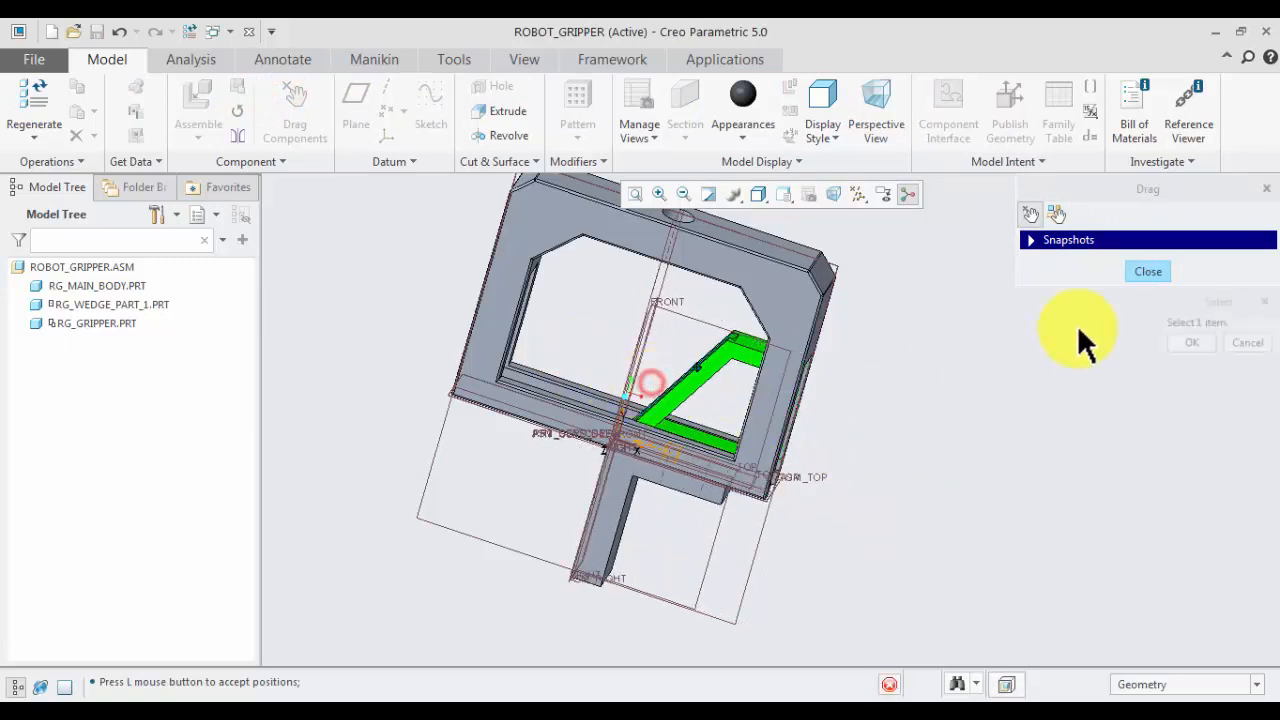
click(1190, 342)
click(1148, 271)
click(1051, 391)
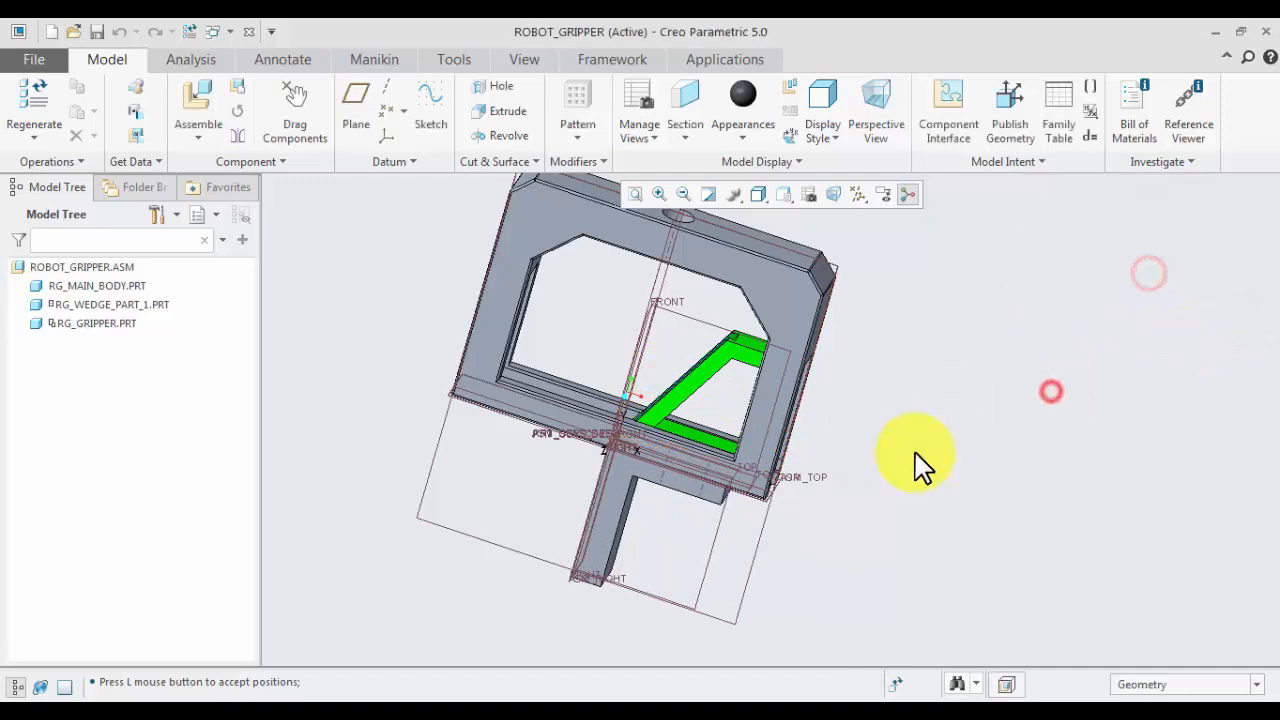
middle_drag(920, 465, 910, 440)
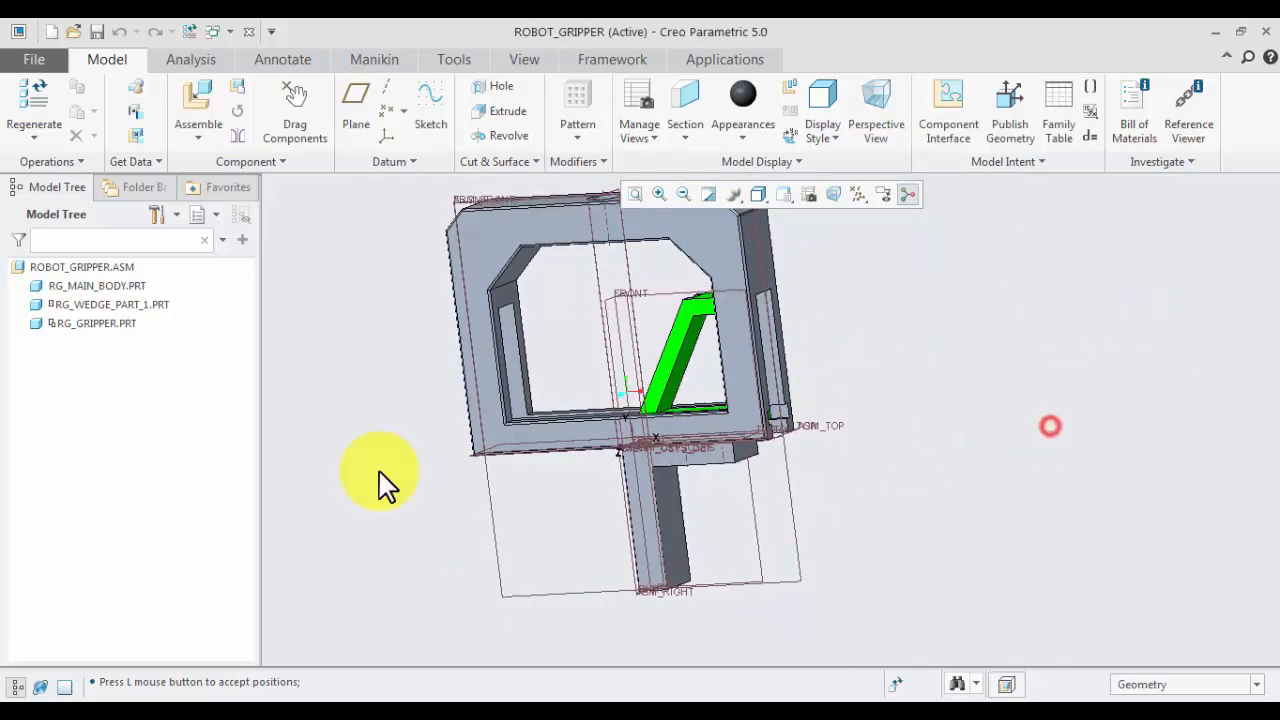
- Insert another rg_wedge_part_1.prt into the assembly and rotate it to face the opposite way from the first wedge
click(203, 97)
click(575, 320)
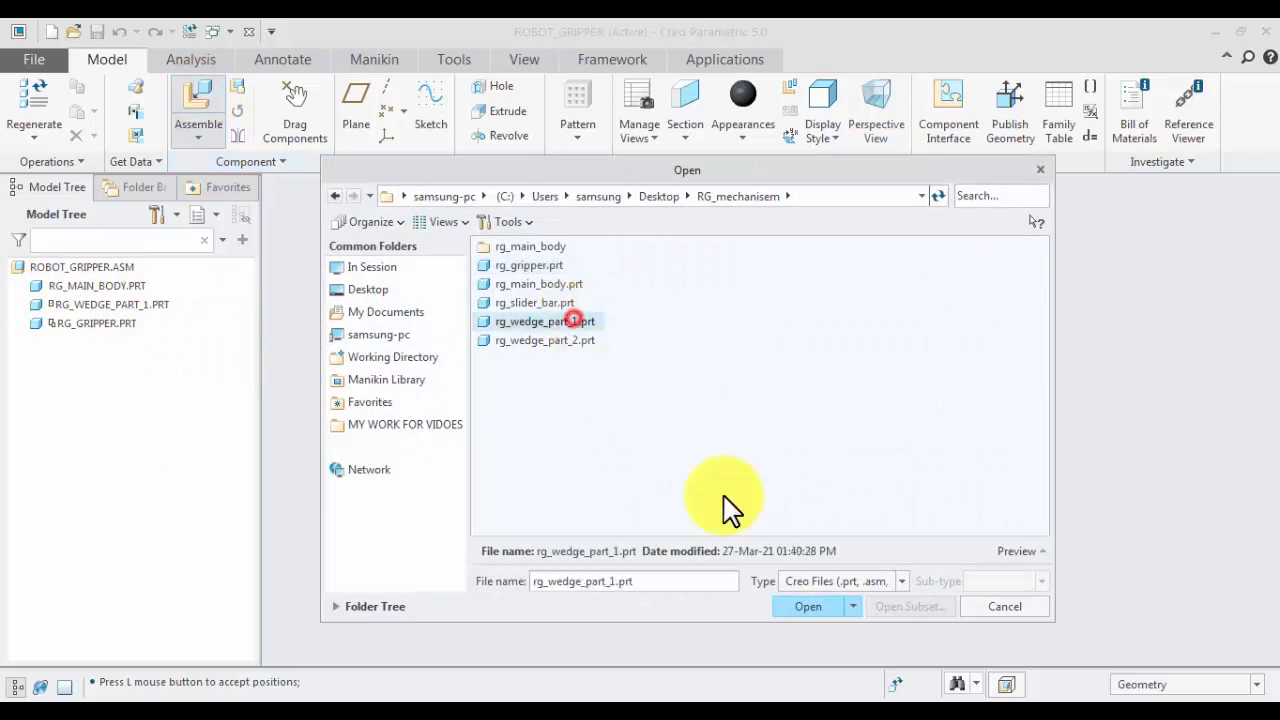
click(804, 605)
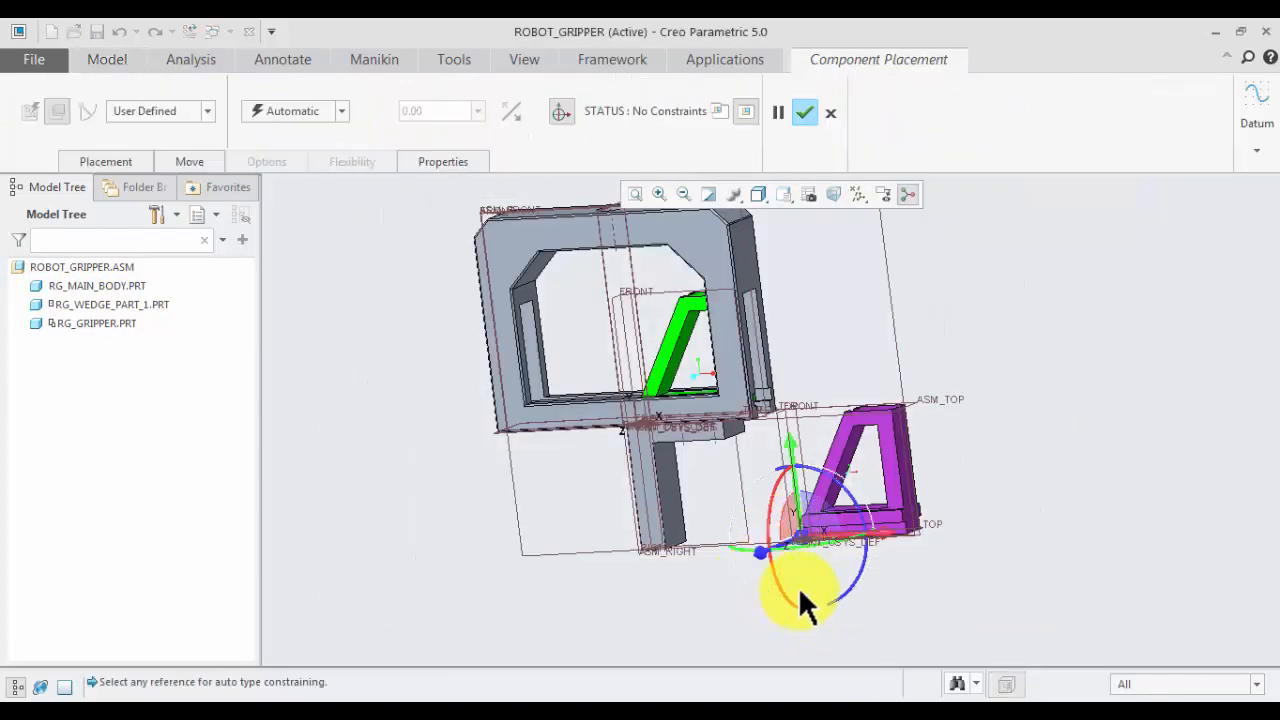
drag(795, 555, 875, 460)
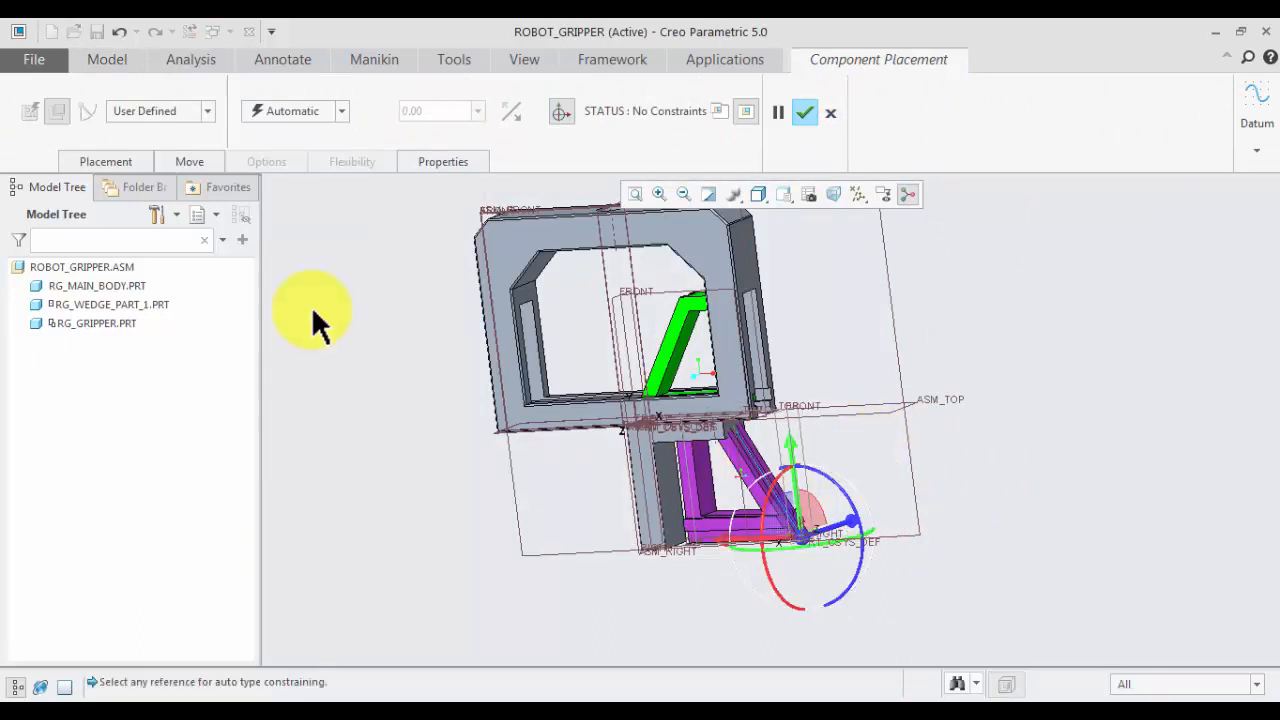
- Set the wedge's connection type to Slider and align its lower long edge with the matching guide slot edge of the main body
click(162, 111)
click(142, 182)
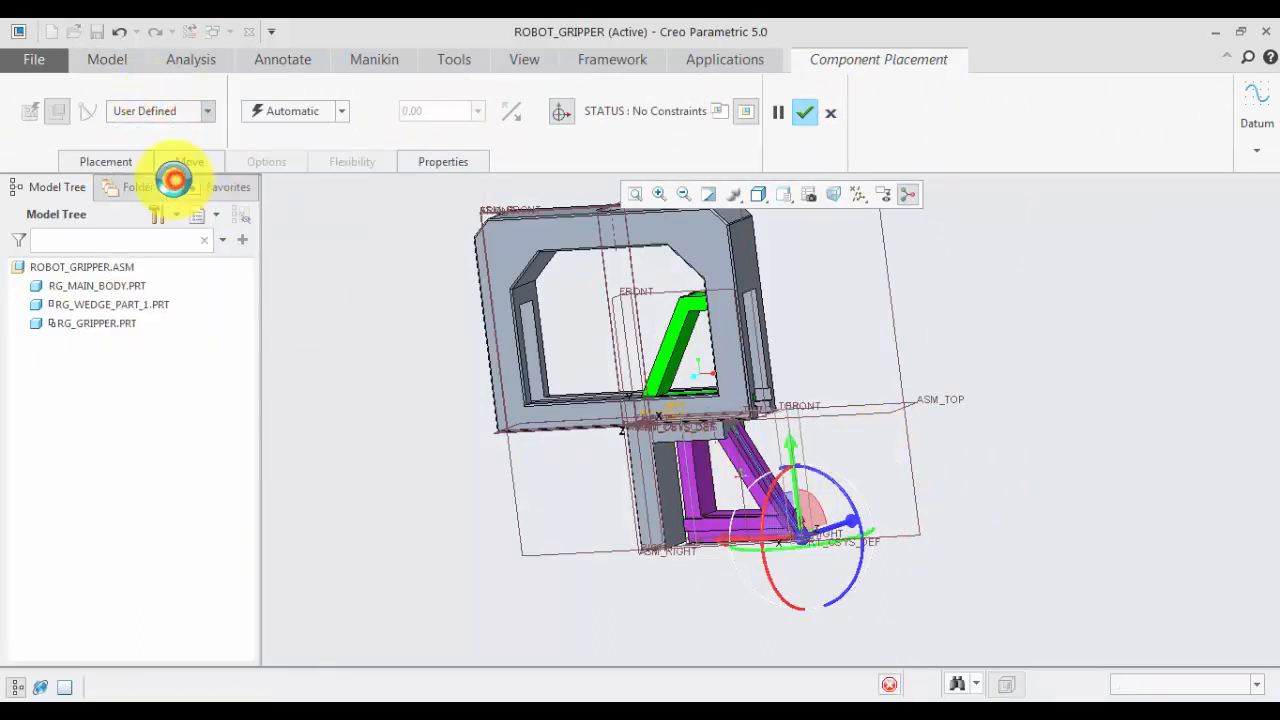
middle_drag(380, 476, 435, 502)
scroll(638, 520, down, 6)
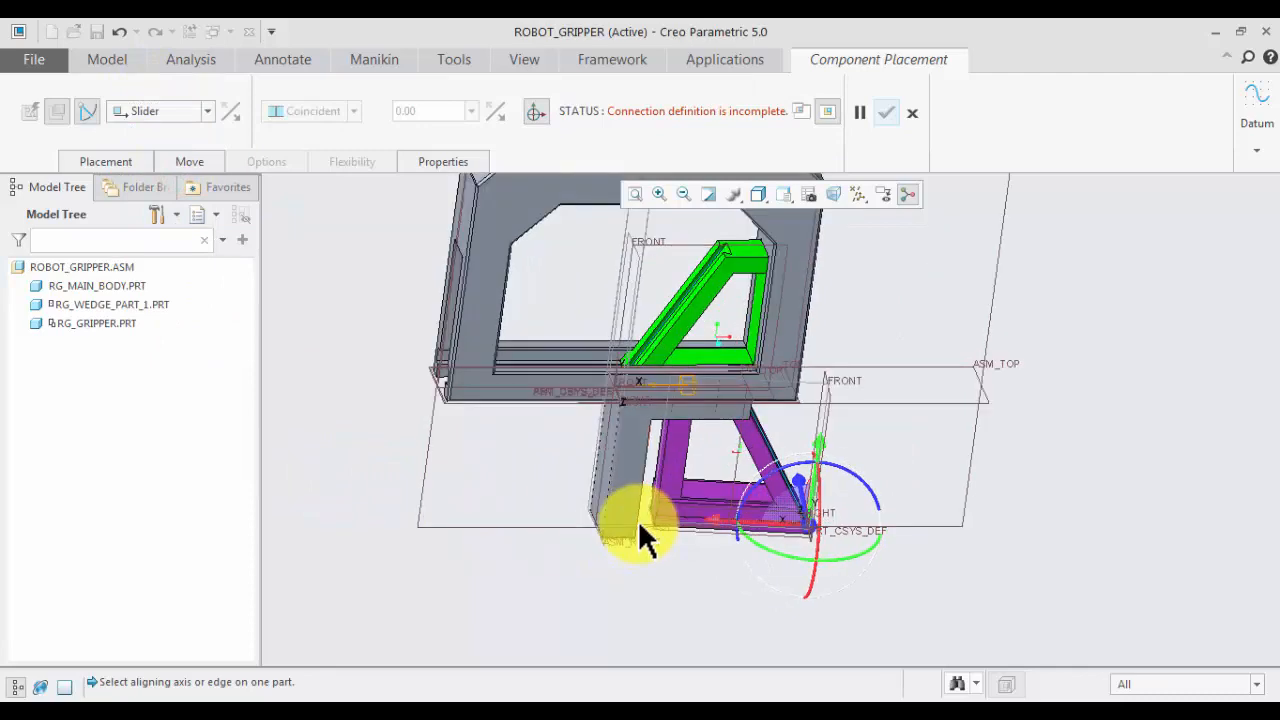
click(733, 508)
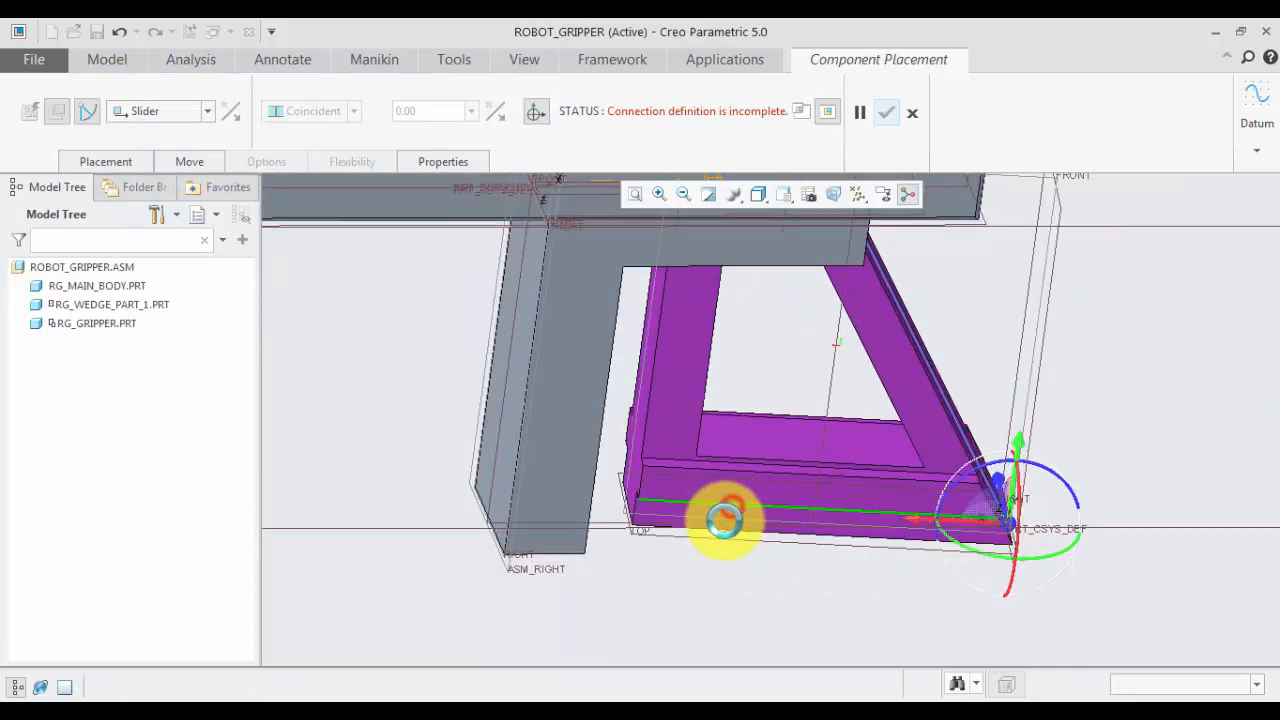
scroll(736, 558, up, 5)
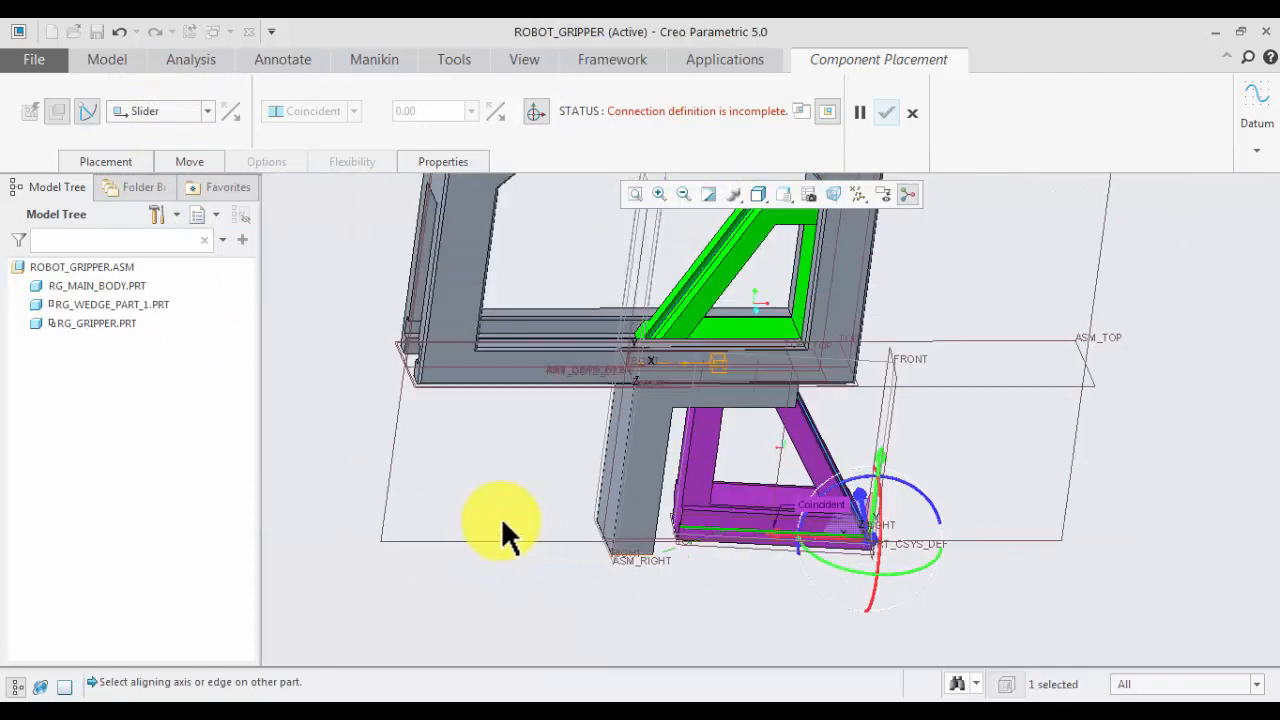
middle_drag(500, 528, 571, 516)
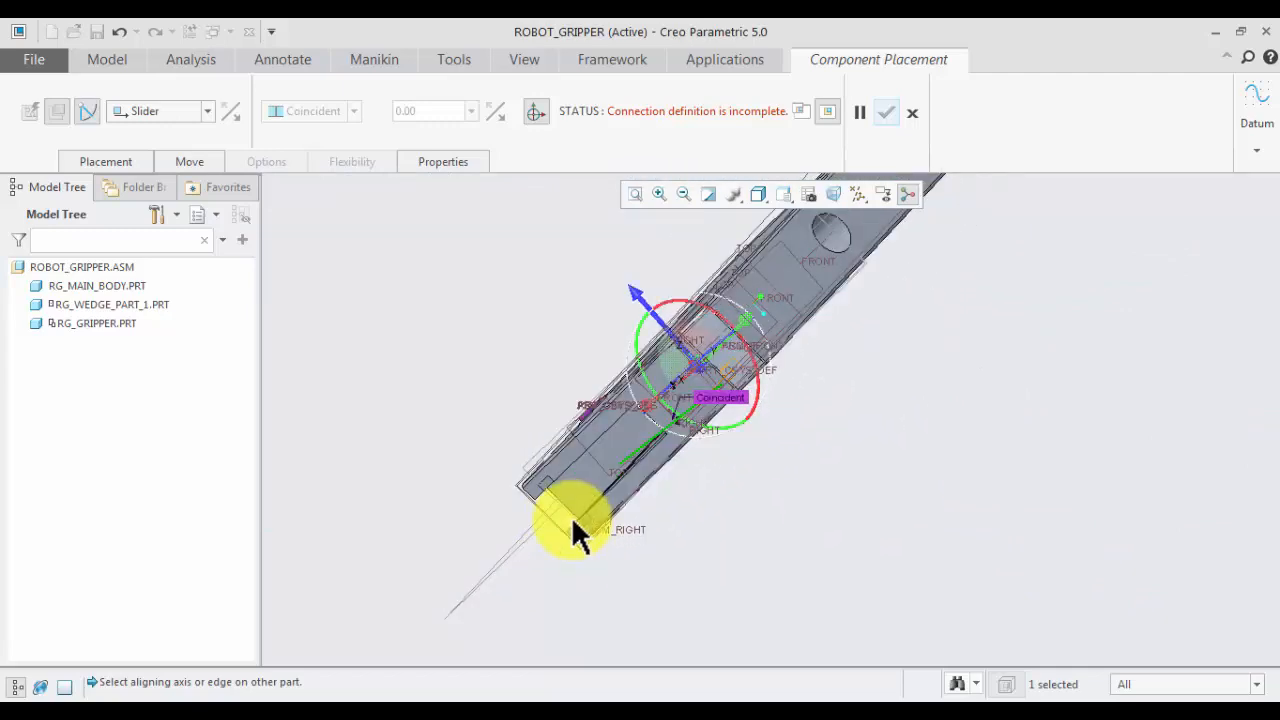
middle_drag(490, 558, 497, 565)
scroll(603, 549, down, 6)
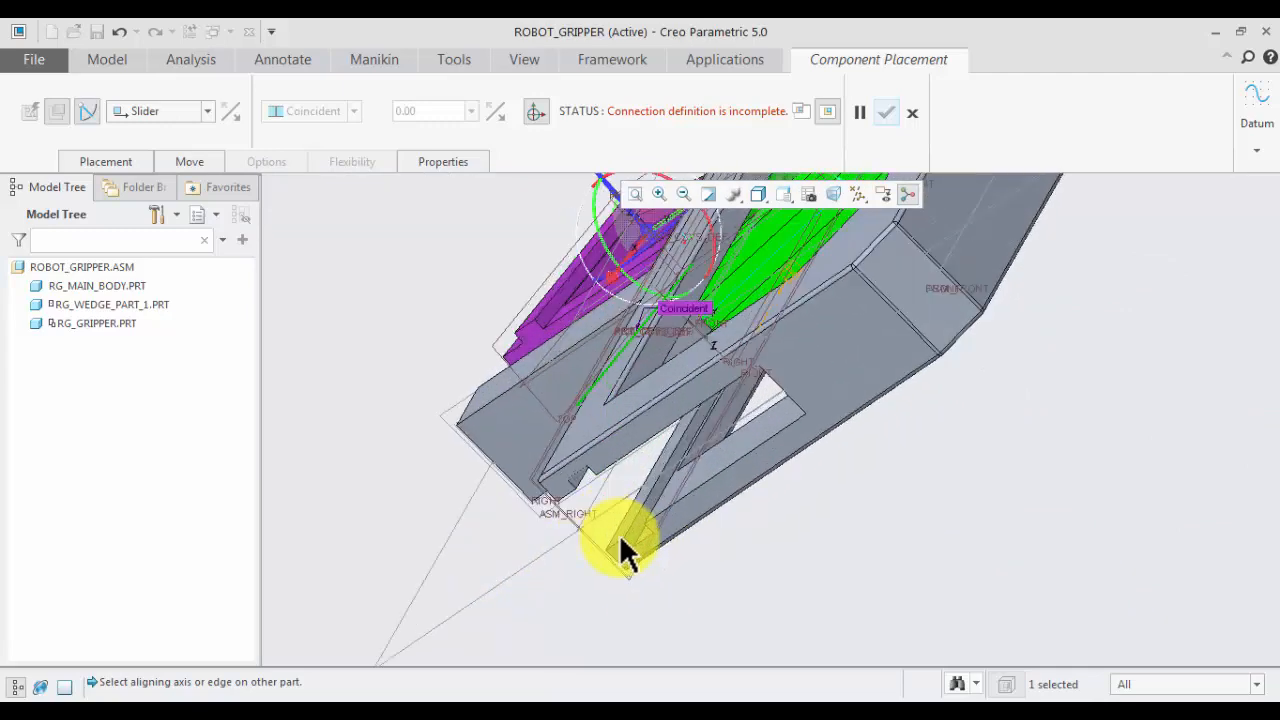
scroll(655, 540, down, 2)
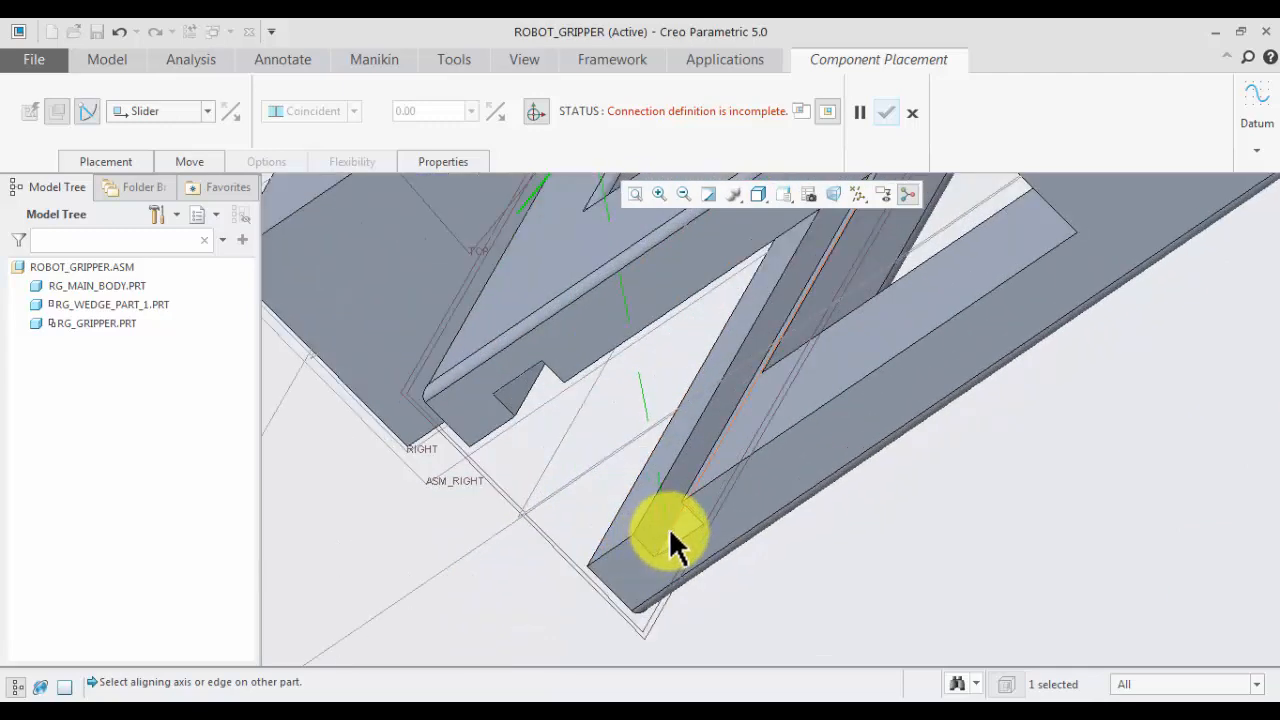
click(669, 528)
click(673, 528)
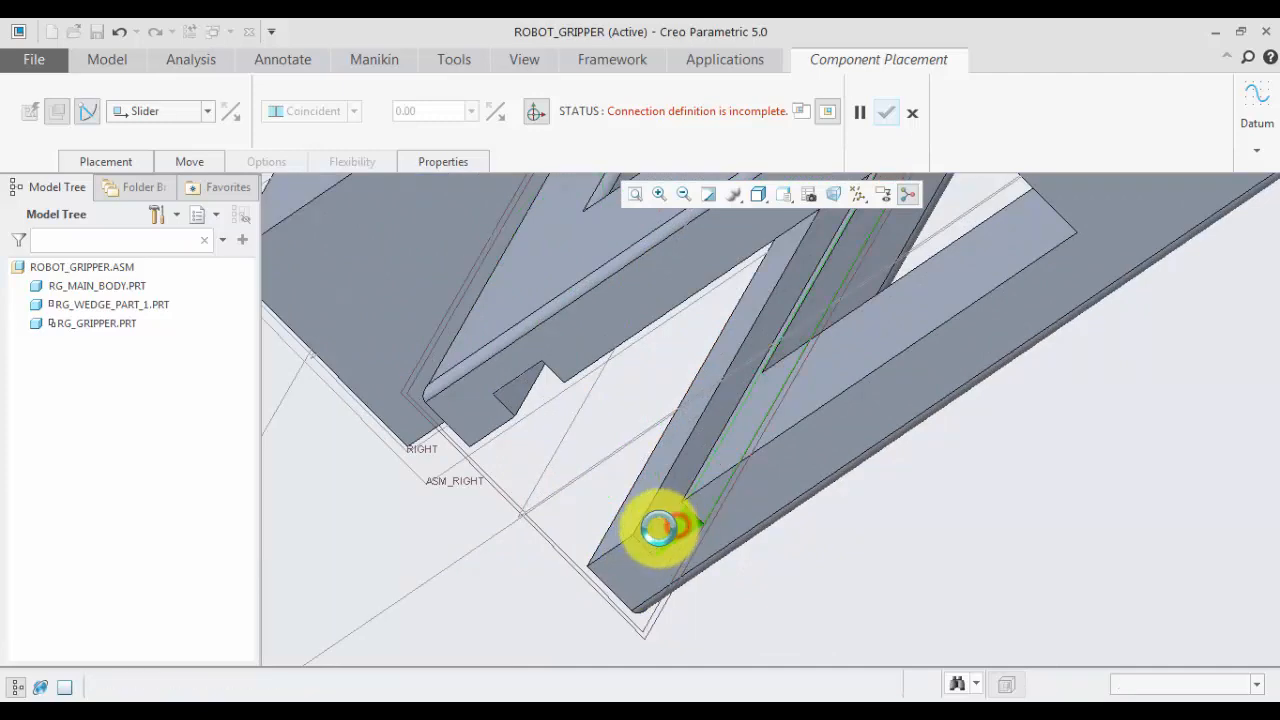
- Define the slider's rotation reference between the wedge's side surface and the main body surface, and slide the wedge into the frame
scroll(669, 545, up, 3)
middle_drag(676, 572, 580, 530)
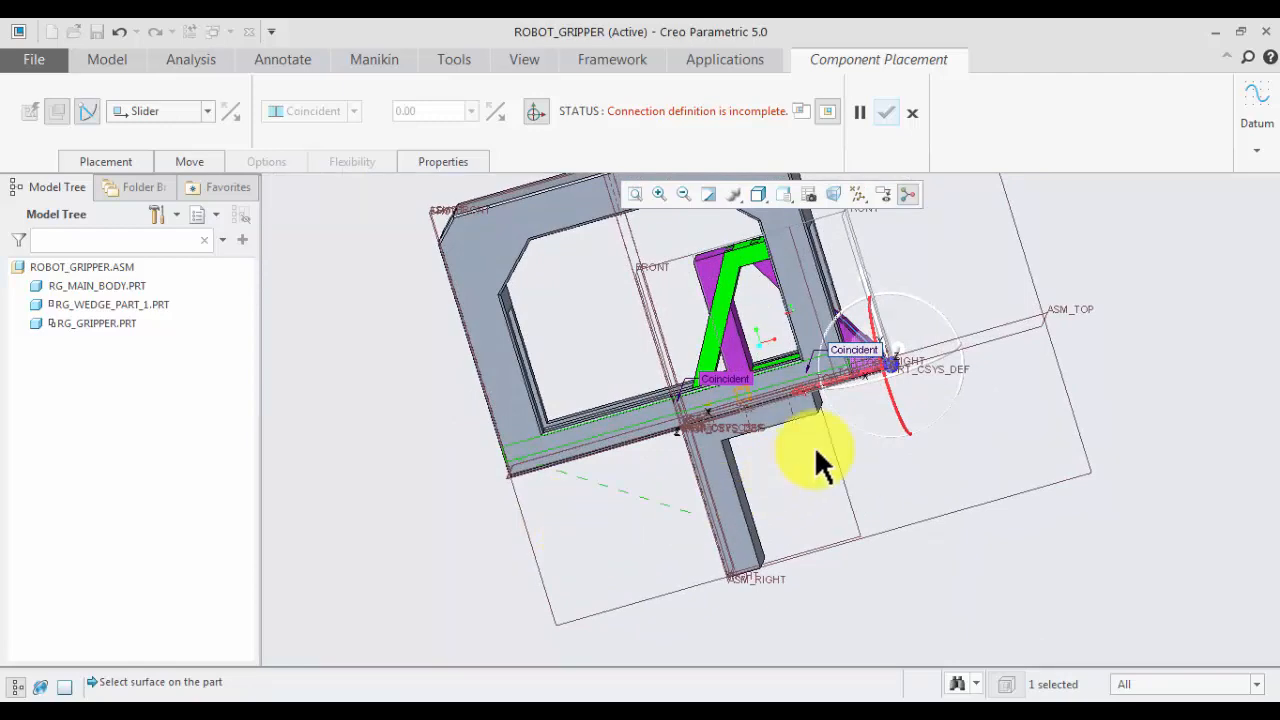
scroll(866, 400, down, 6)
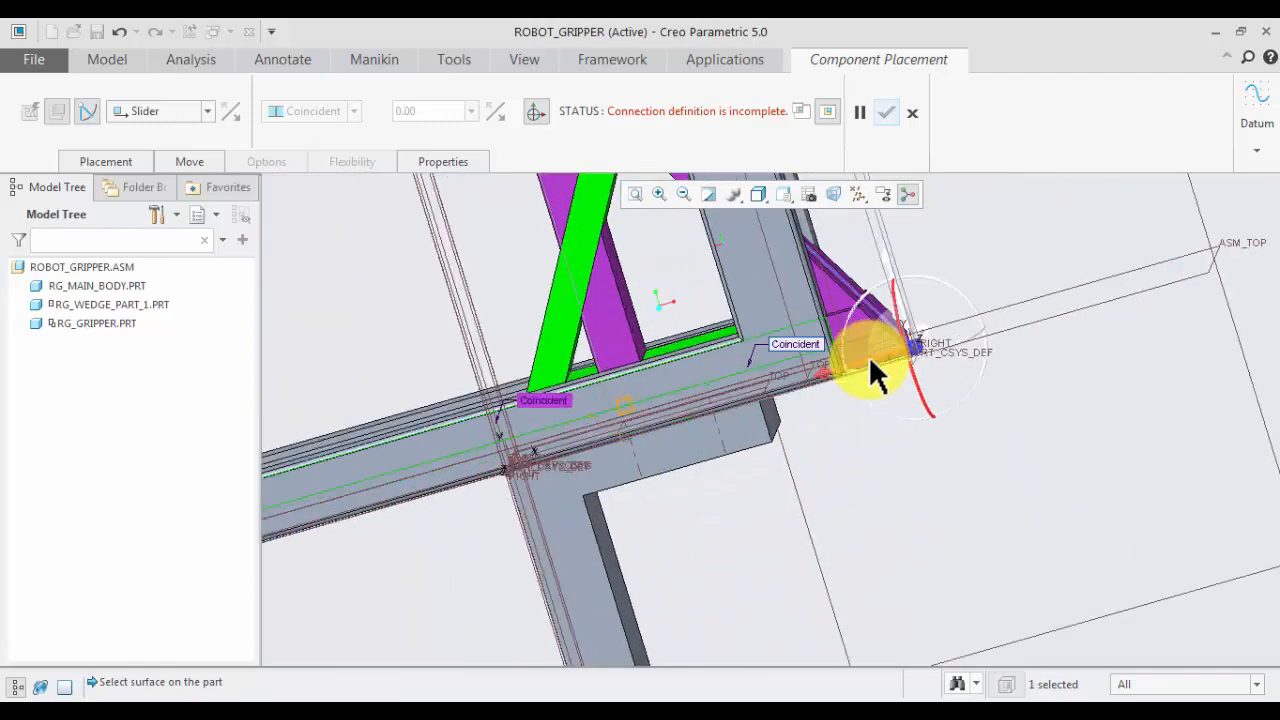
click(842, 305)
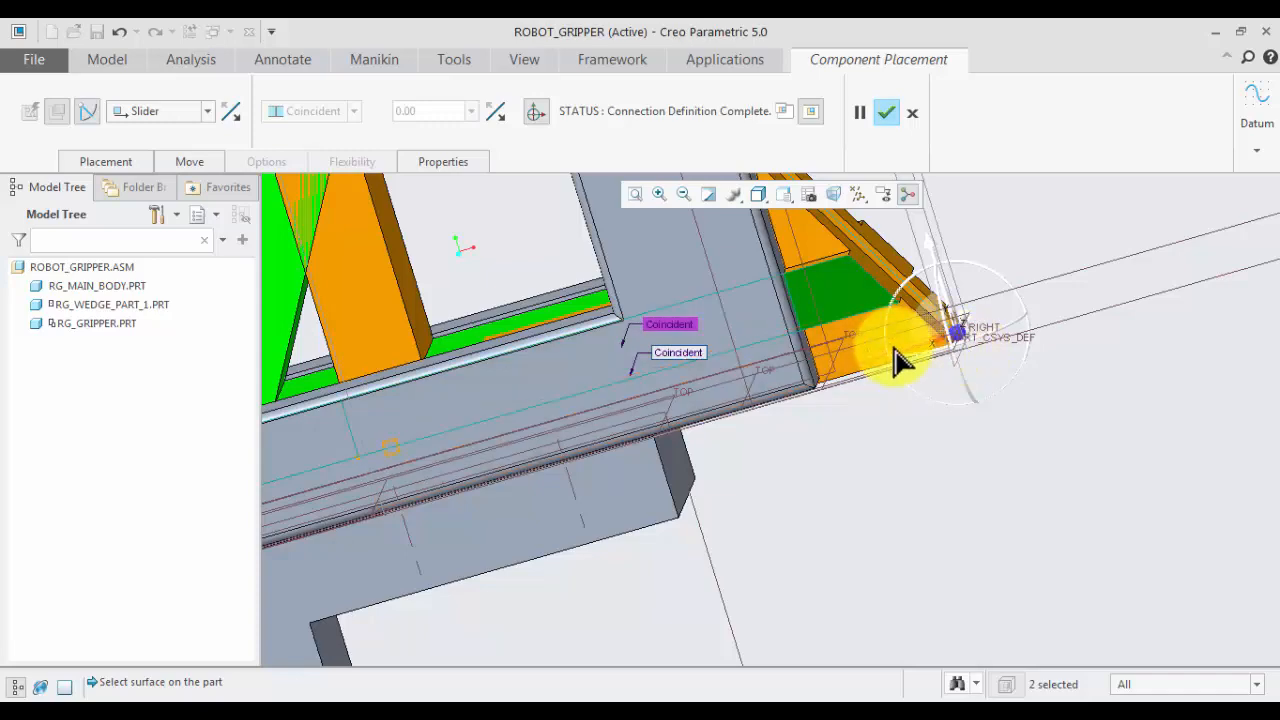
drag(900, 362, 177, 506)
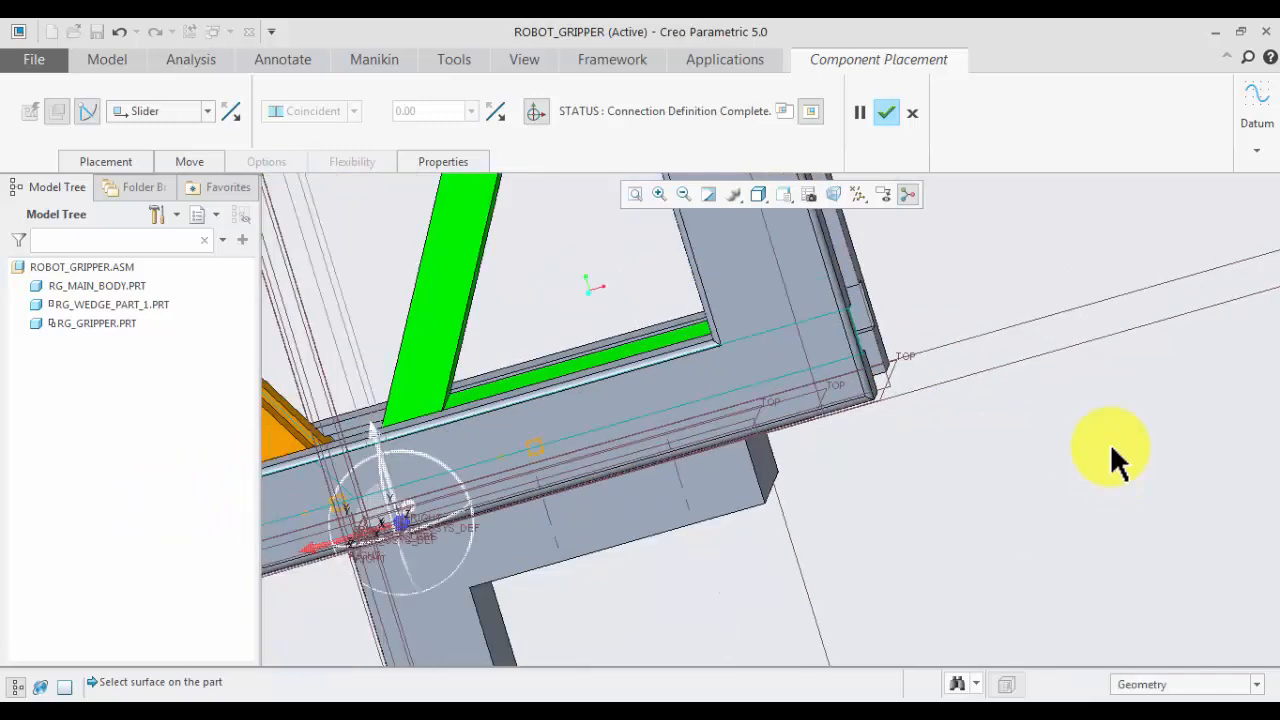
scroll(1110, 444, up, 3)
- Reference the slider's translation axis from the wedge's RIGHT datum plane to ASM_RIGHT and set the current position to 0
click(128, 160)
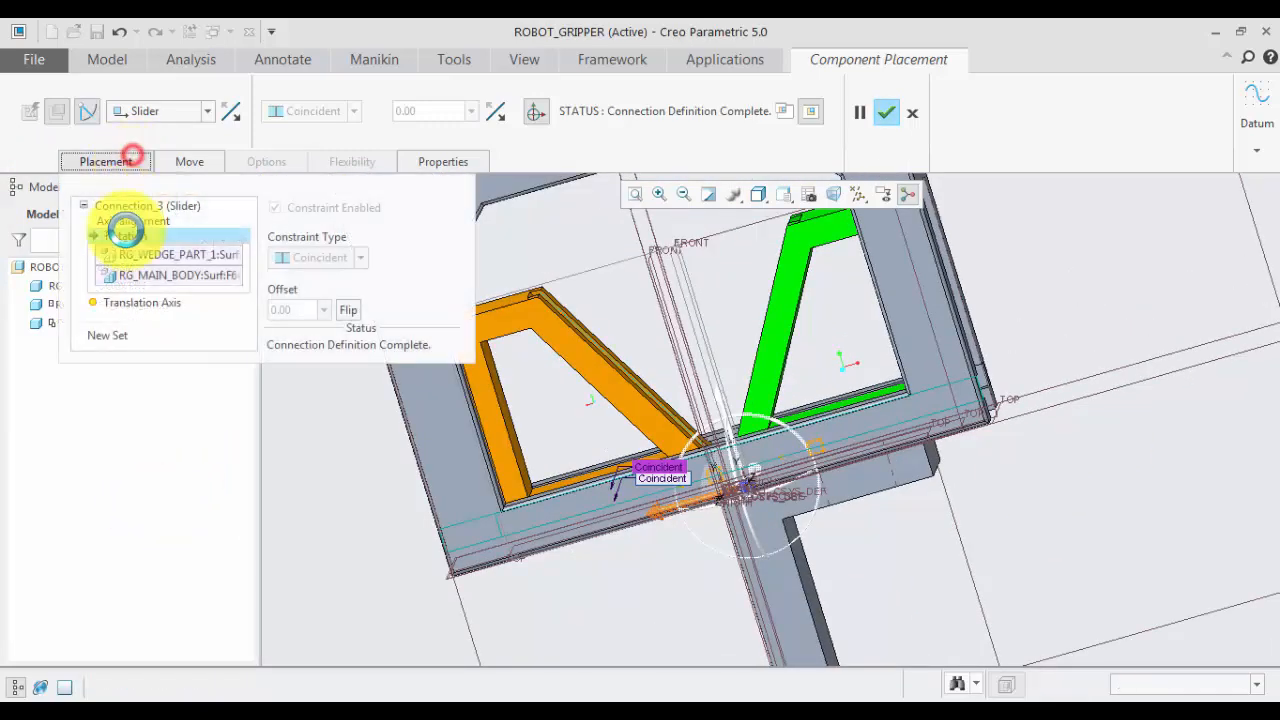
click(150, 303)
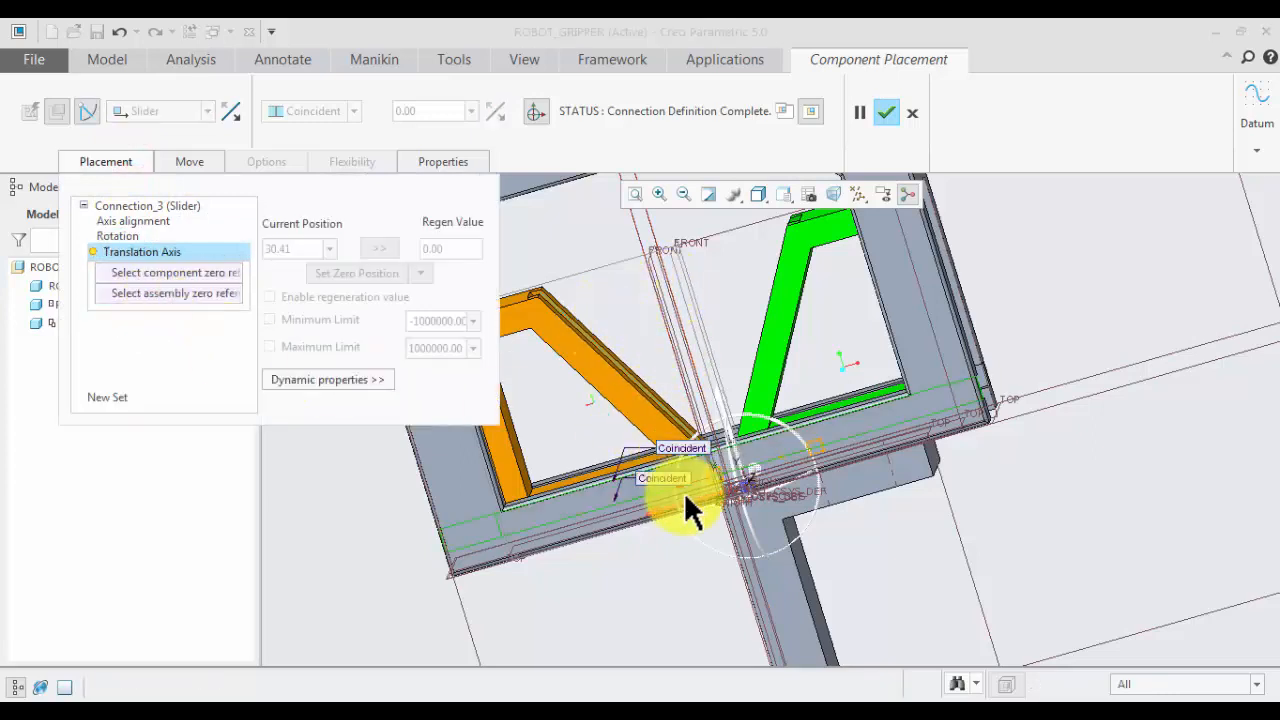
drag(683, 507, 355, 553)
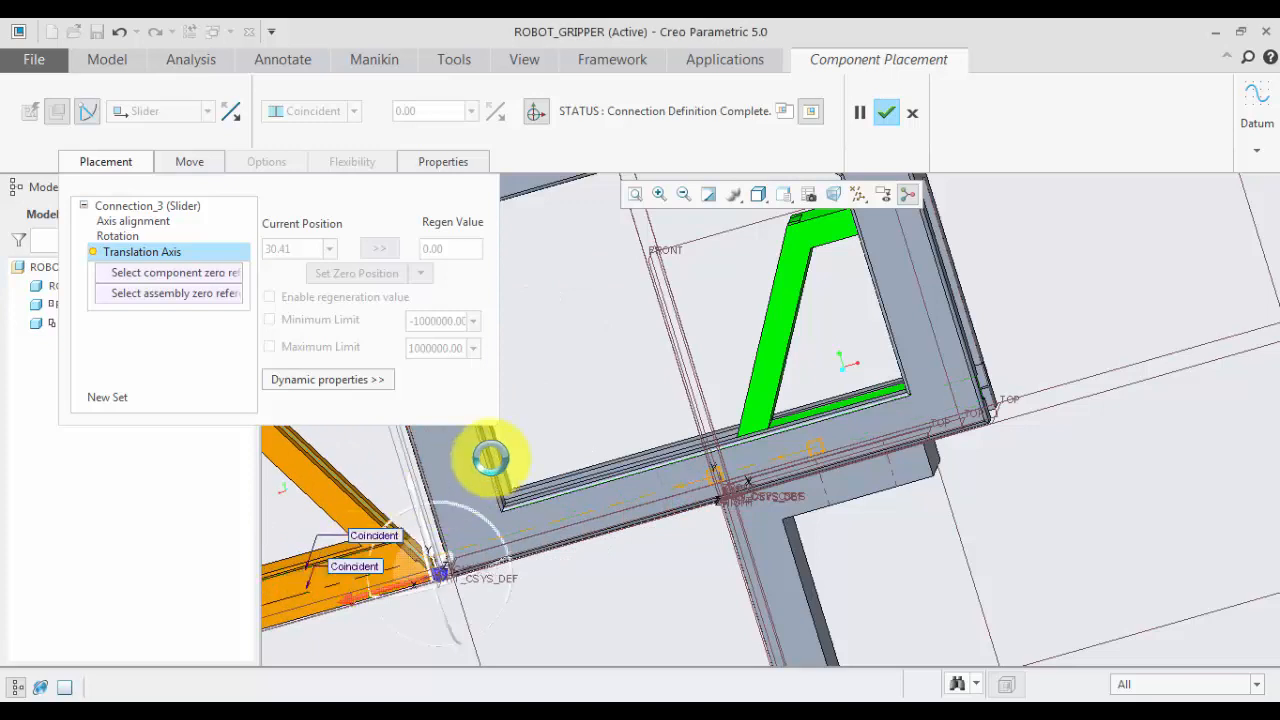
click(152, 300)
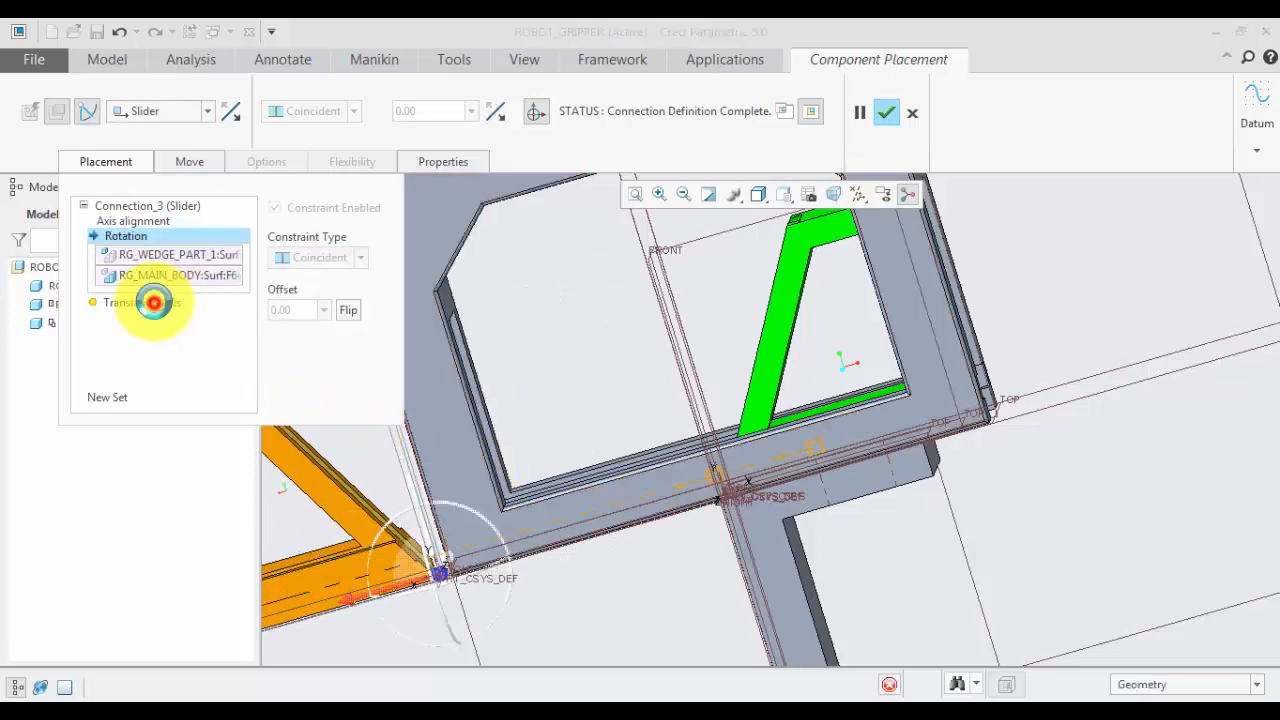
click(396, 449)
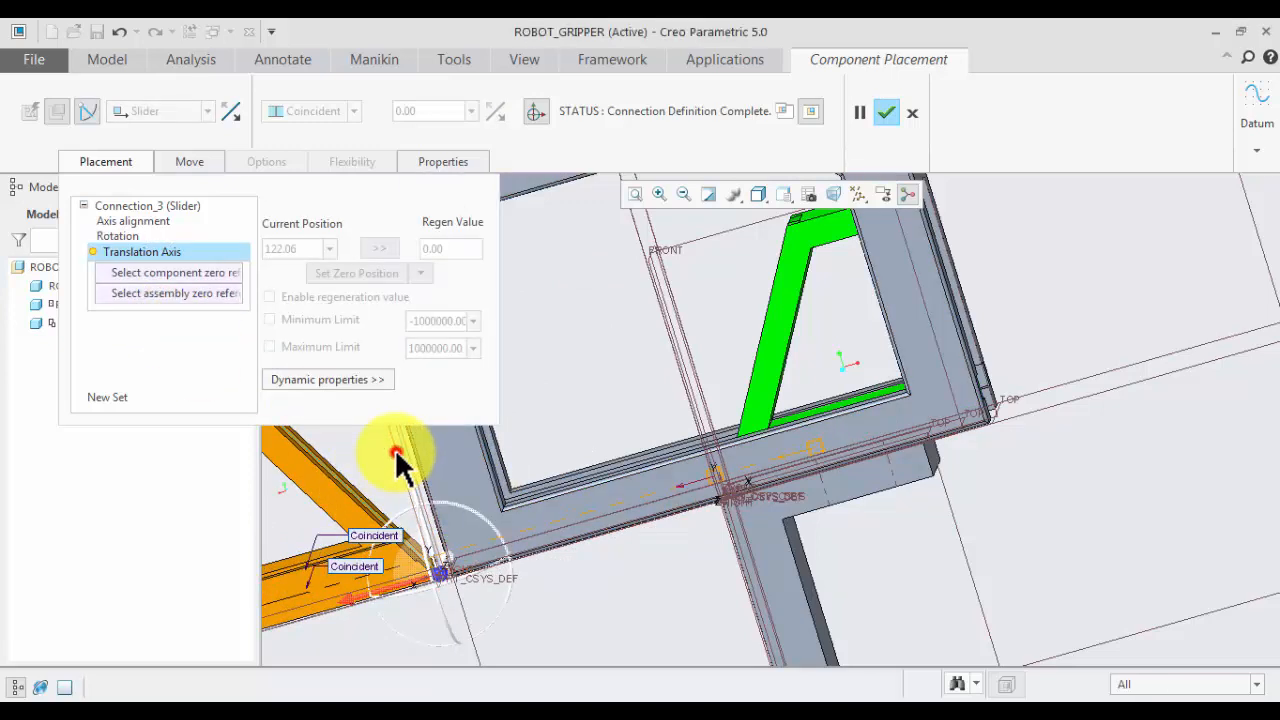
click(640, 228)
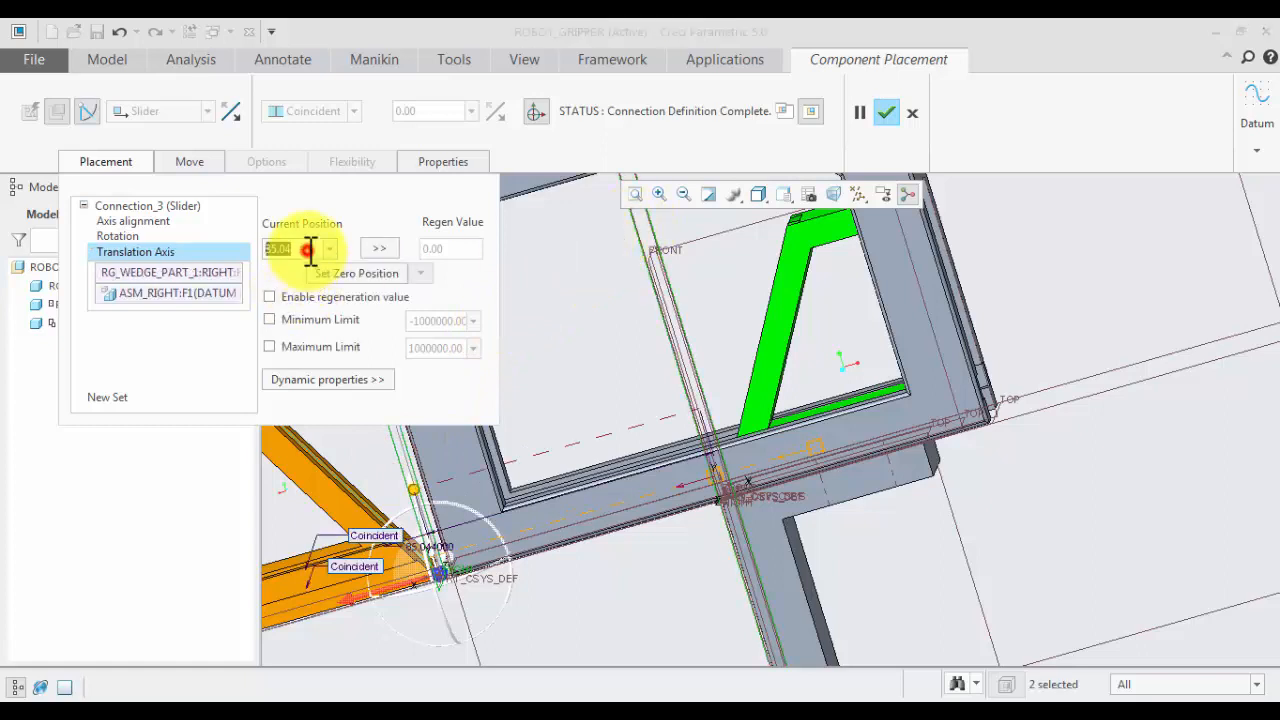
text(0)
key(Return)
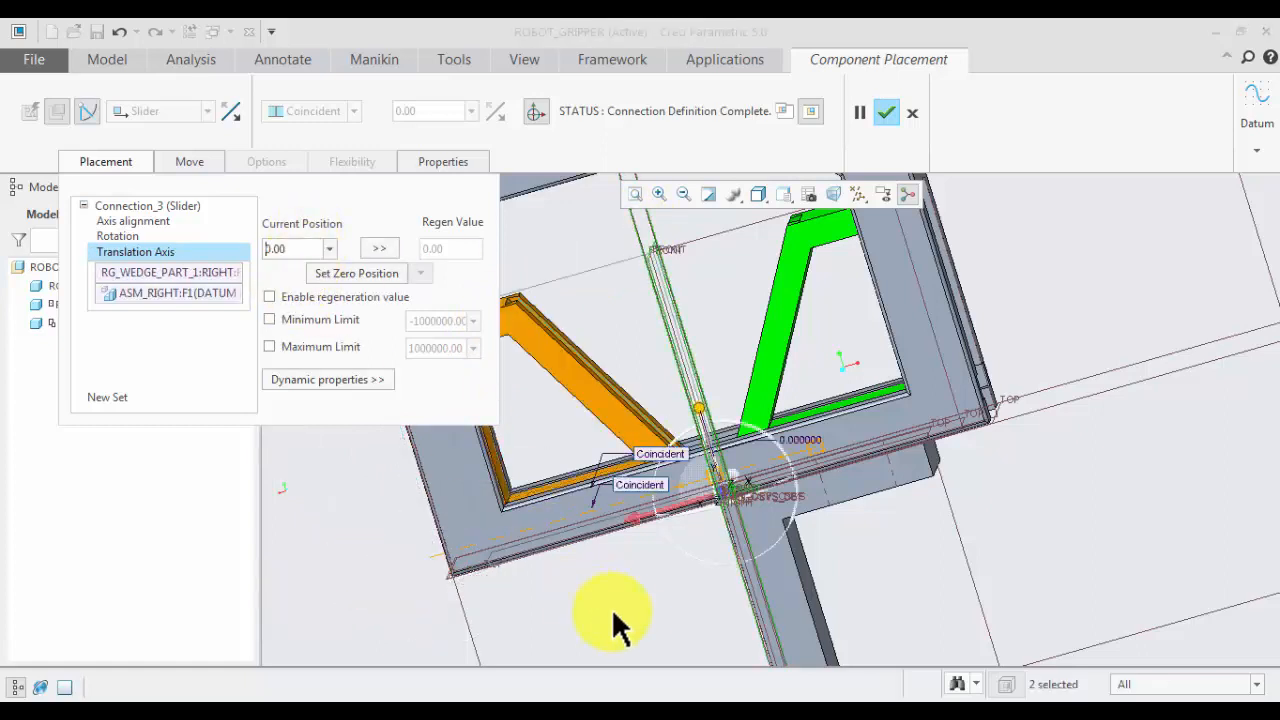
- Limit the slider's translation axis to a minimum of 0 and a maximum of 30
mouse_move(630, 600)
middle_down()
mouse_move(591, 626)
mouse_move(629, 617)
middle_up()
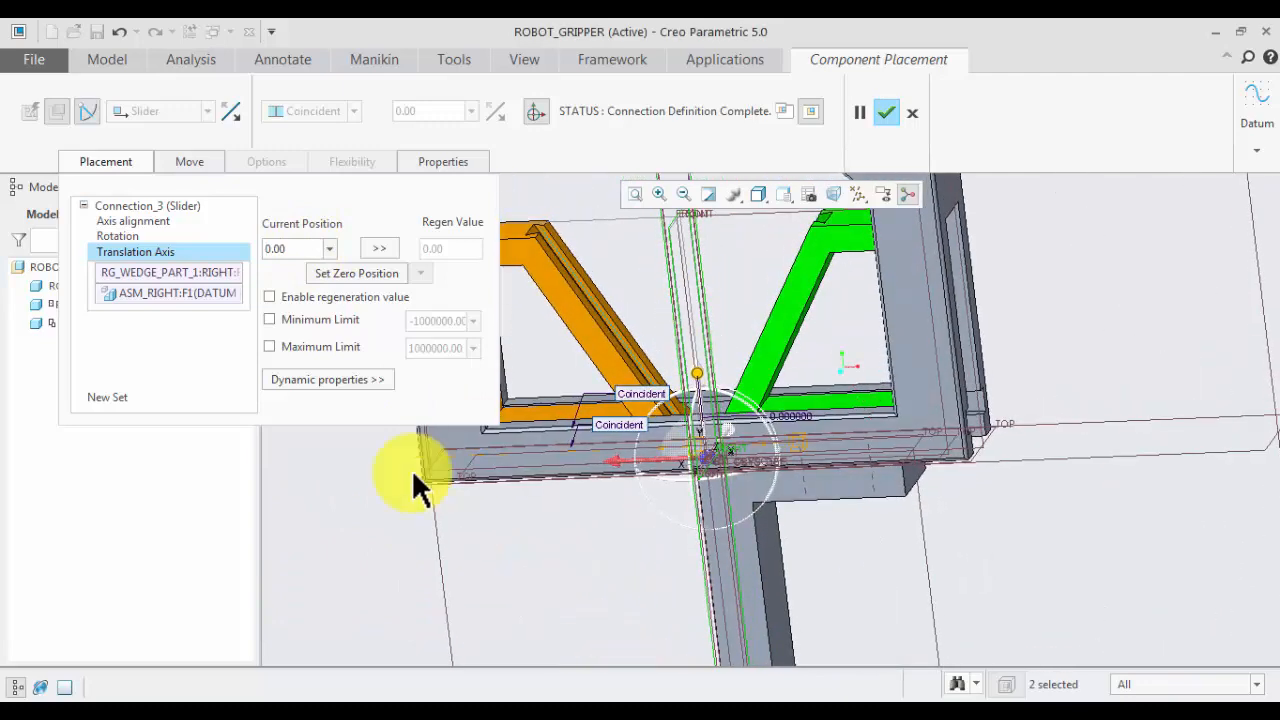
click(268, 319)
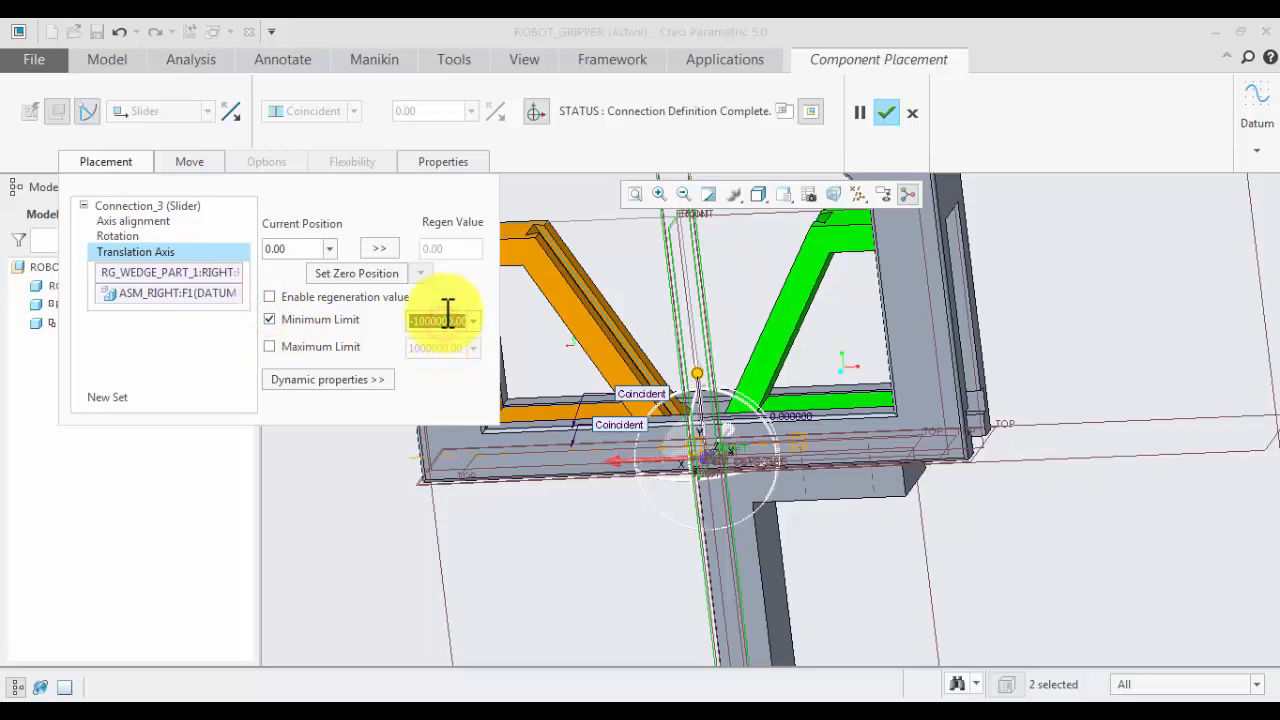
text(0)
key(Return)
click(271, 346)
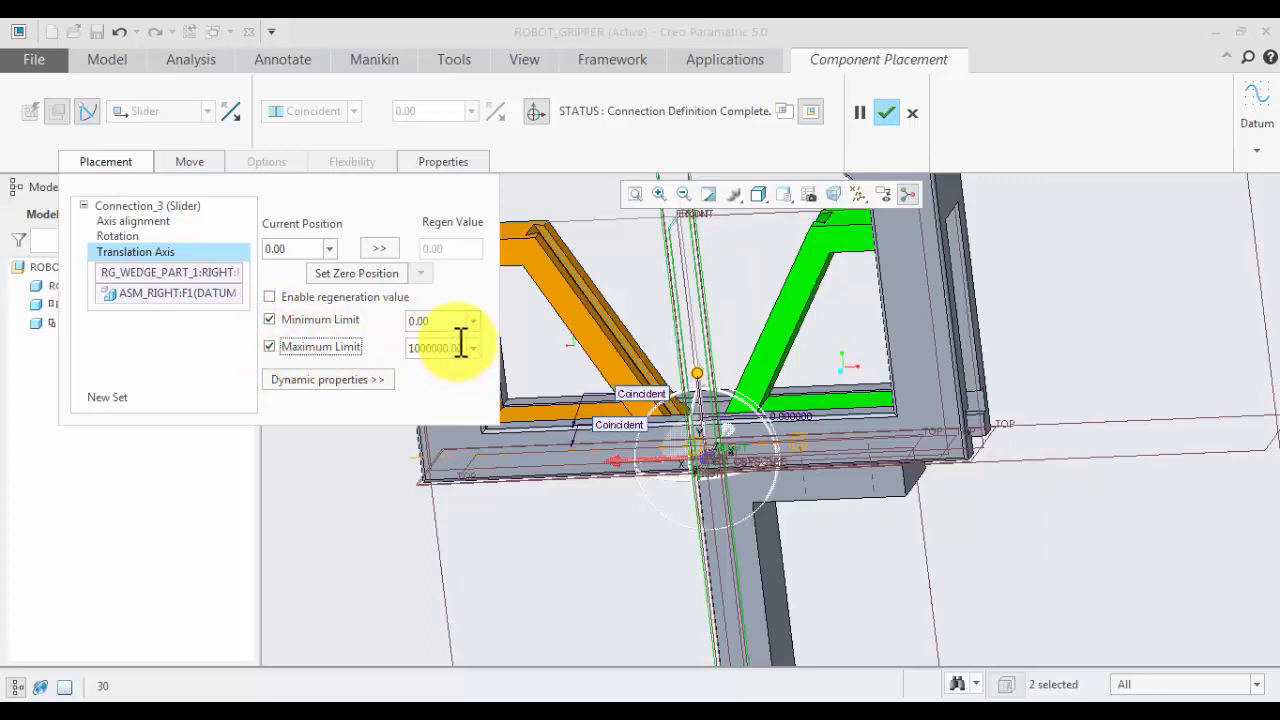
double_click(460, 347)
text(30)
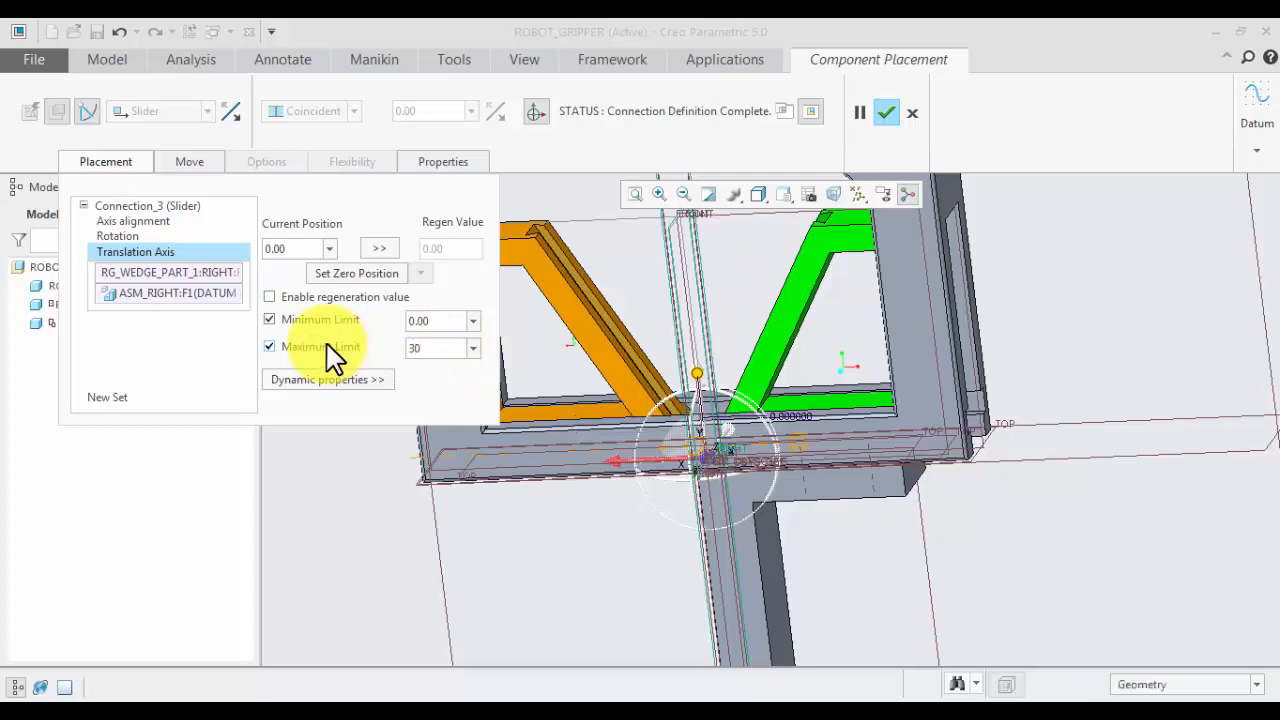
key(Return)
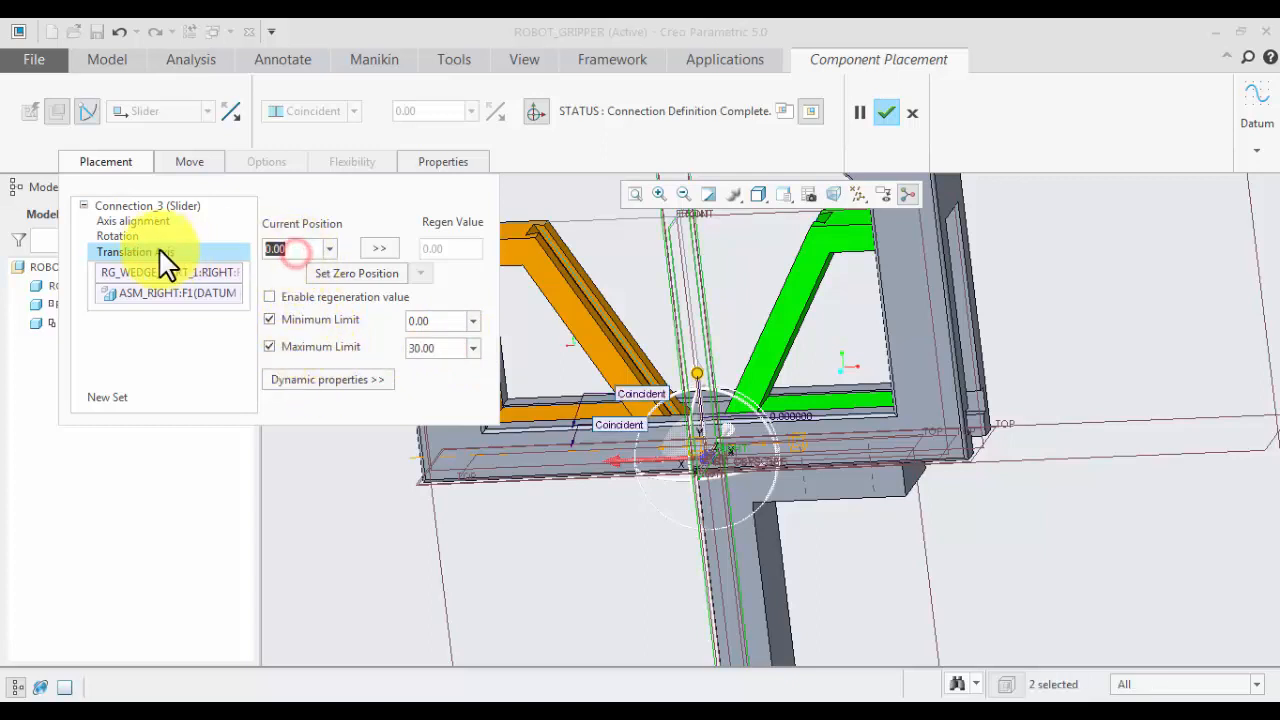
- Set the wedge's current position to 30, enable the regeneration value and accept the placement
text(30)
key(Return)
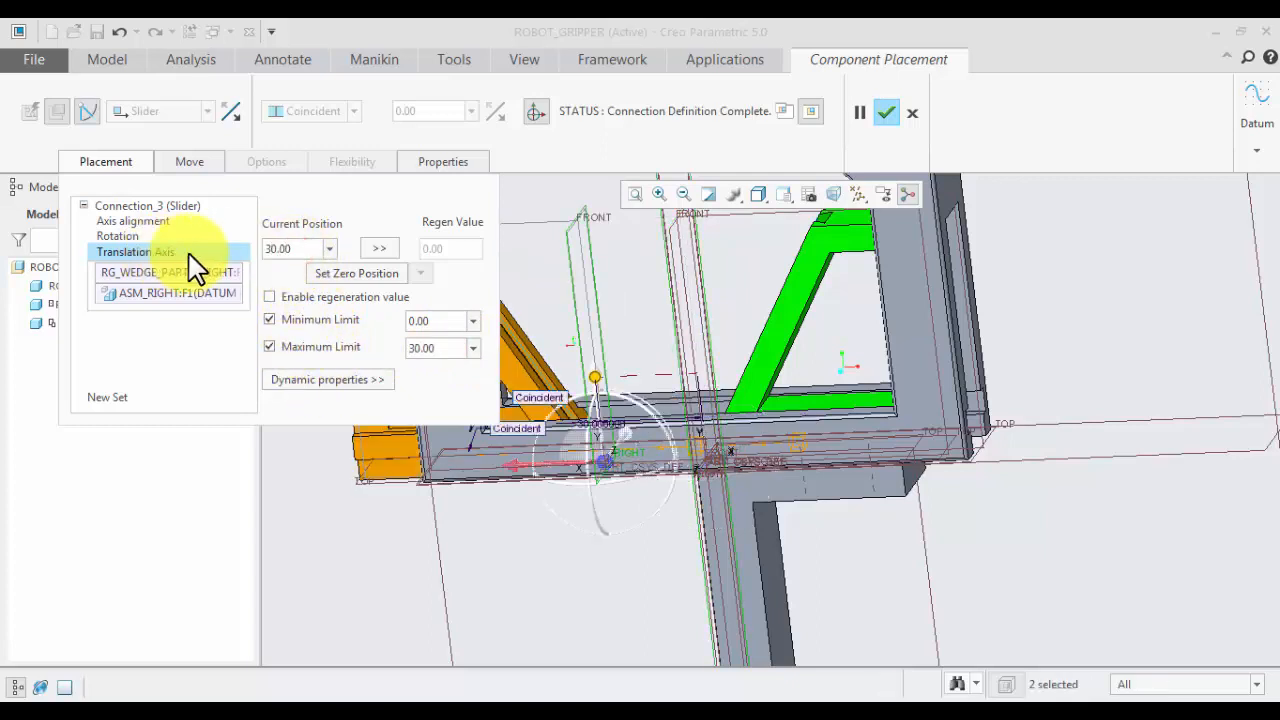
click(268, 297)
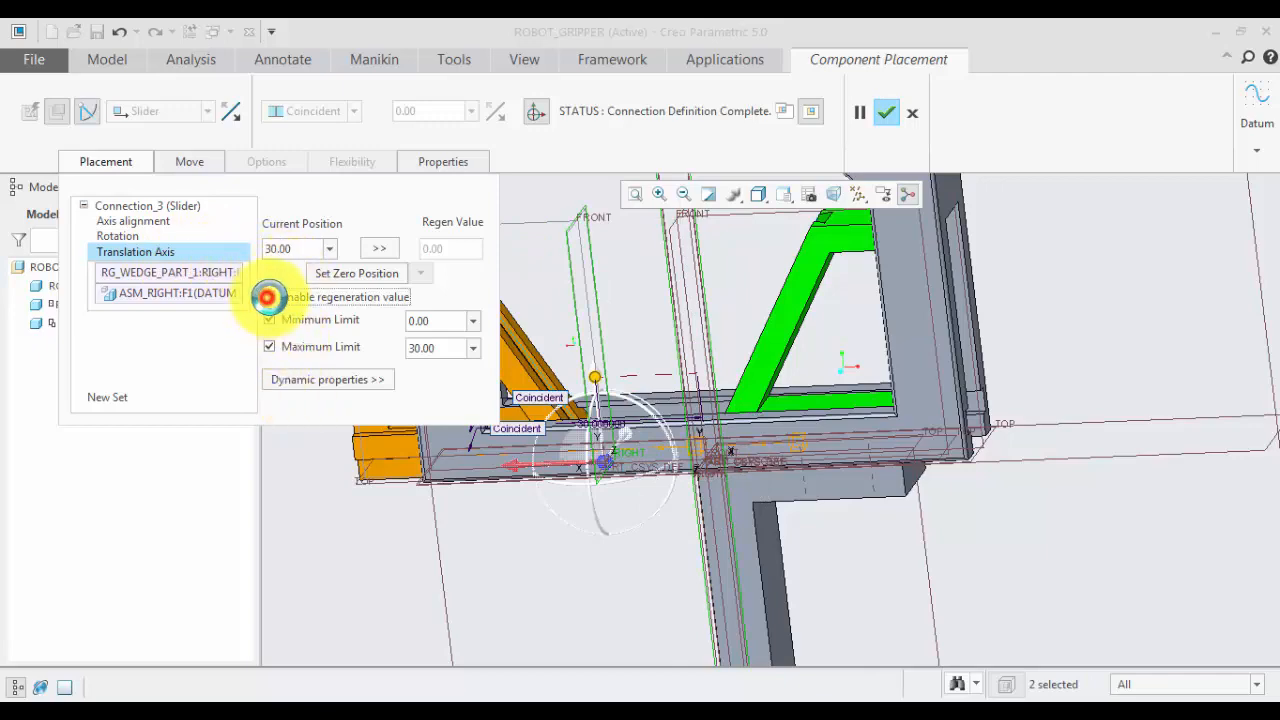
click(886, 113)
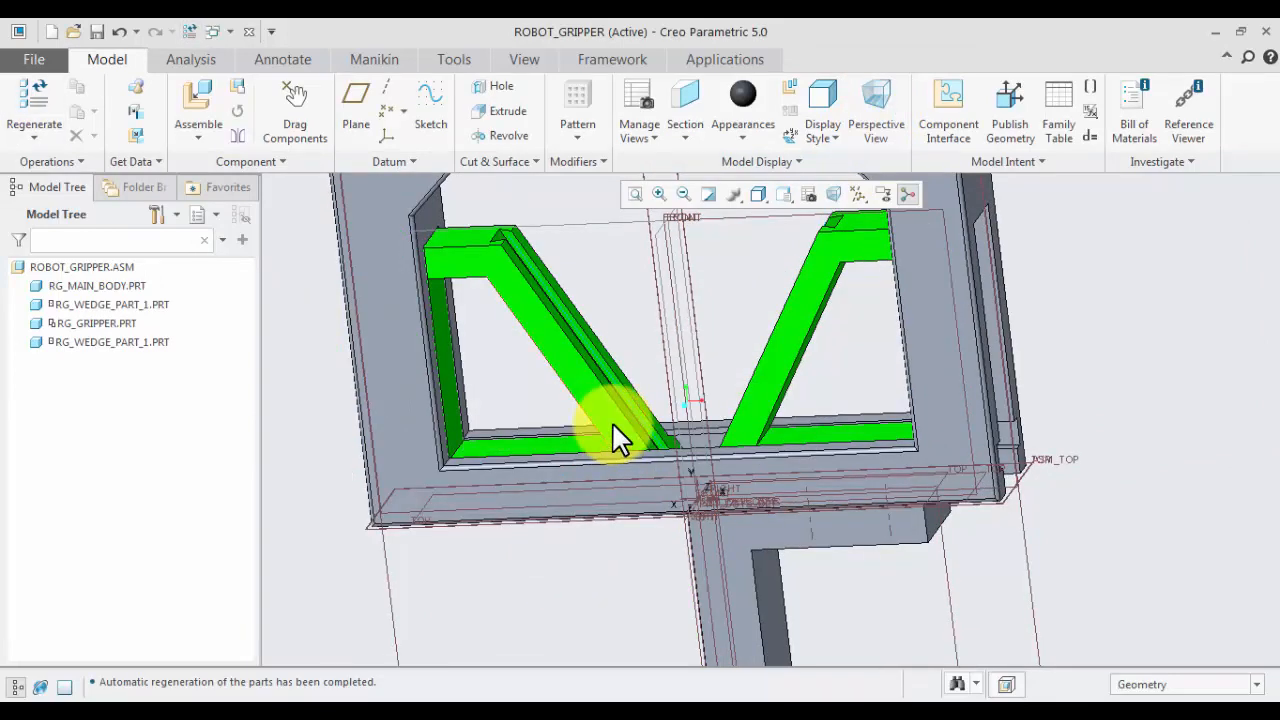
- Insert another rg_gripper.prt into the assembly and rotate it to face the opposite way from the first gripper
middle_drag(614, 434, 607, 404)
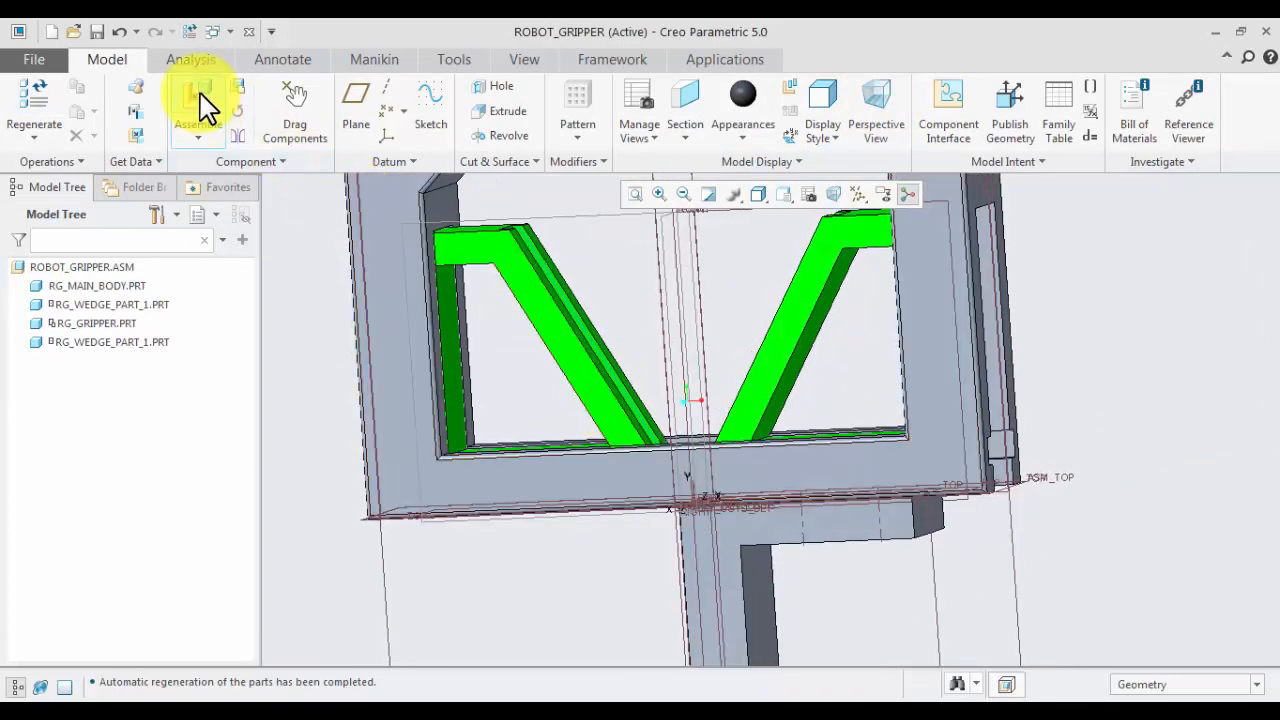
click(199, 108)
click(549, 265)
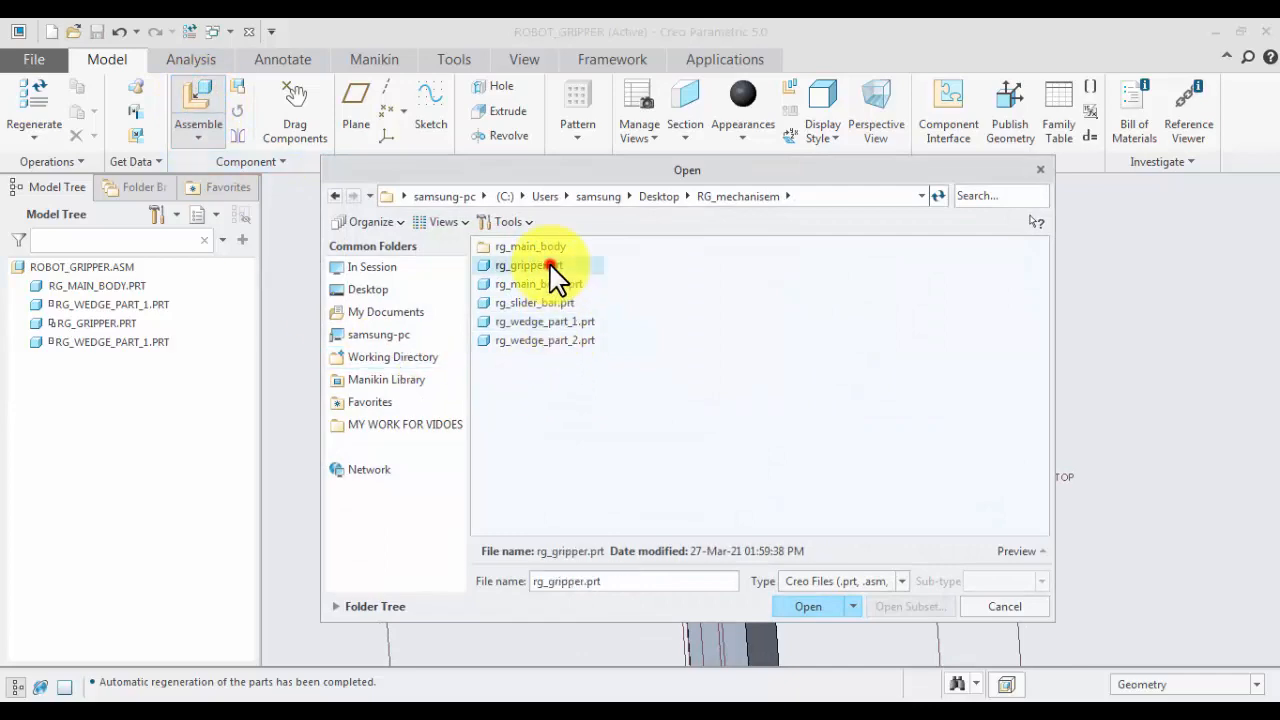
click(812, 608)
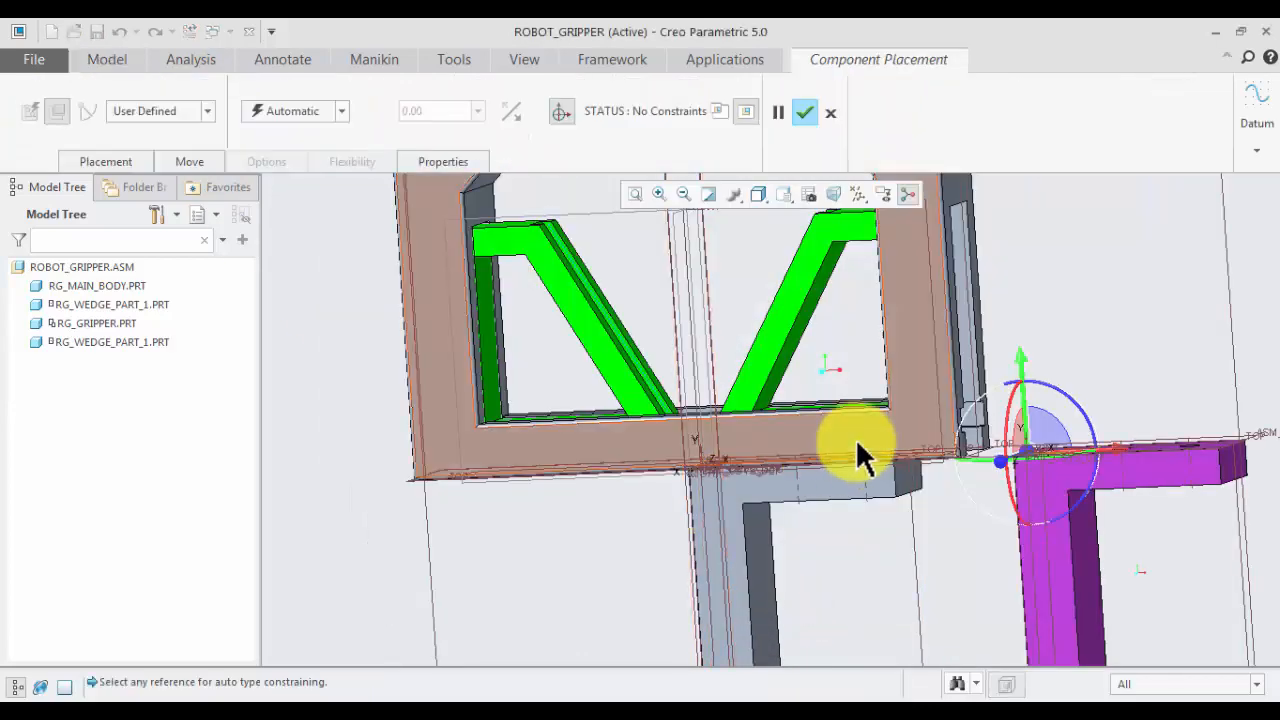
scroll(880, 445, down, 2)
drag(958, 465, 968, 342)
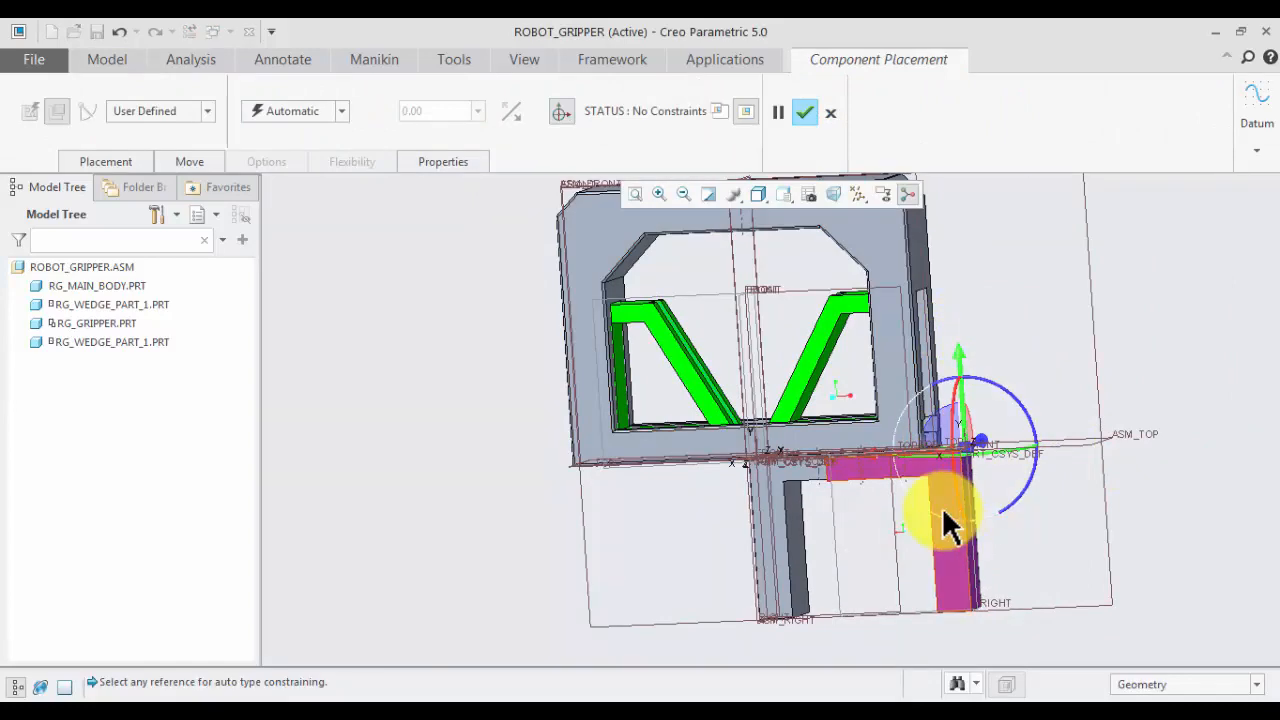
- Make the new gripper's top face with the holes coincident with the second wedge part's bottom face
scroll(943, 521, down, 3)
middle_drag(1051, 486, 1023, 534)
scroll(943, 431, down, 2)
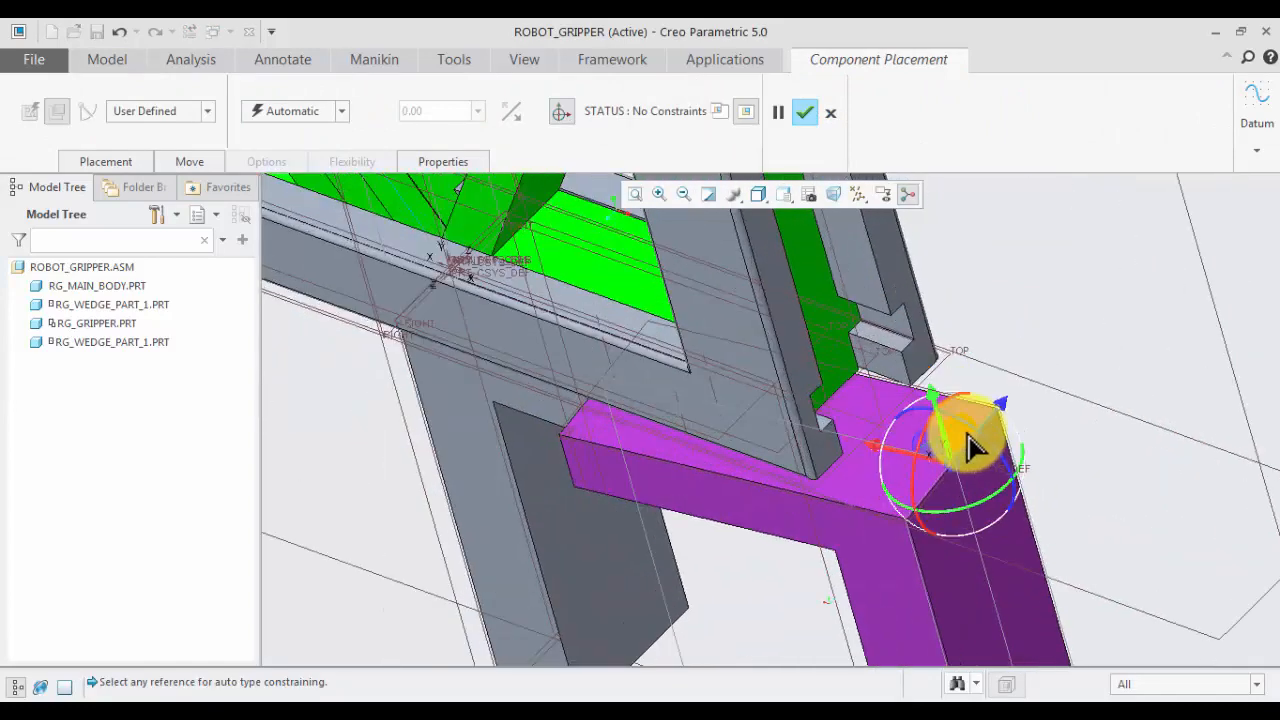
middle_drag(976, 415, 549, 469)
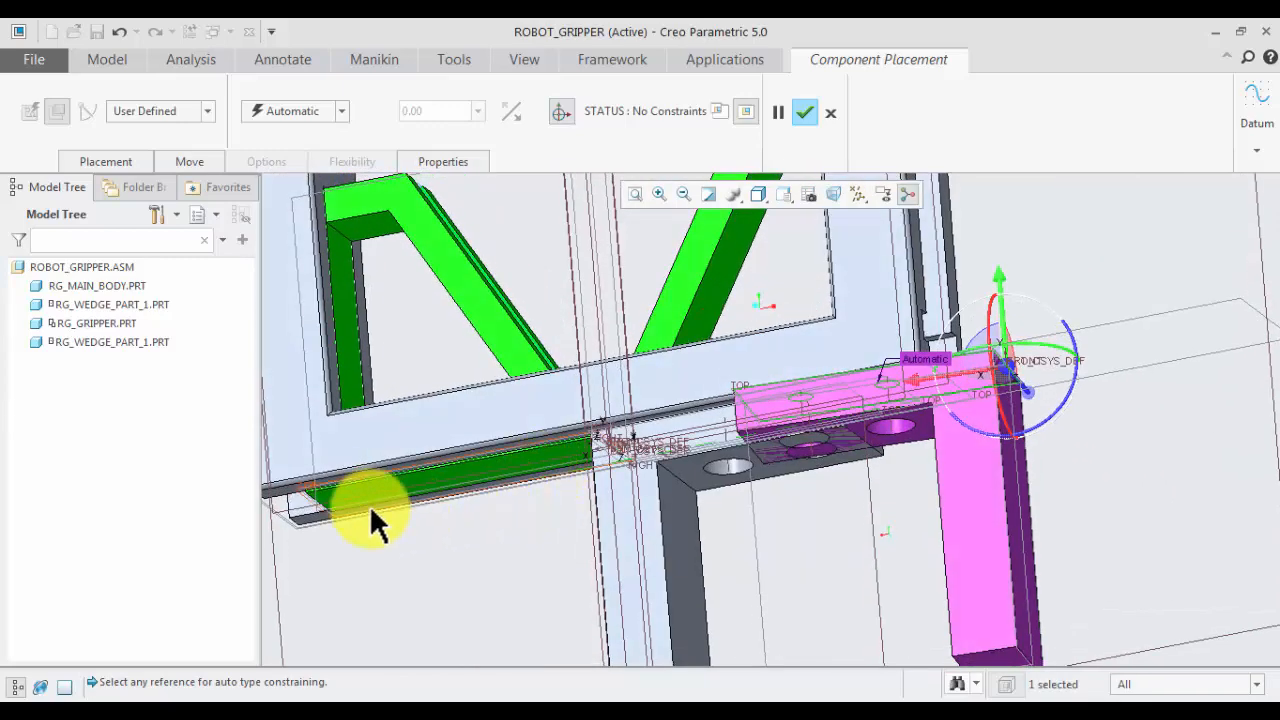
scroll(370, 484, down, 2)
click(370, 485)
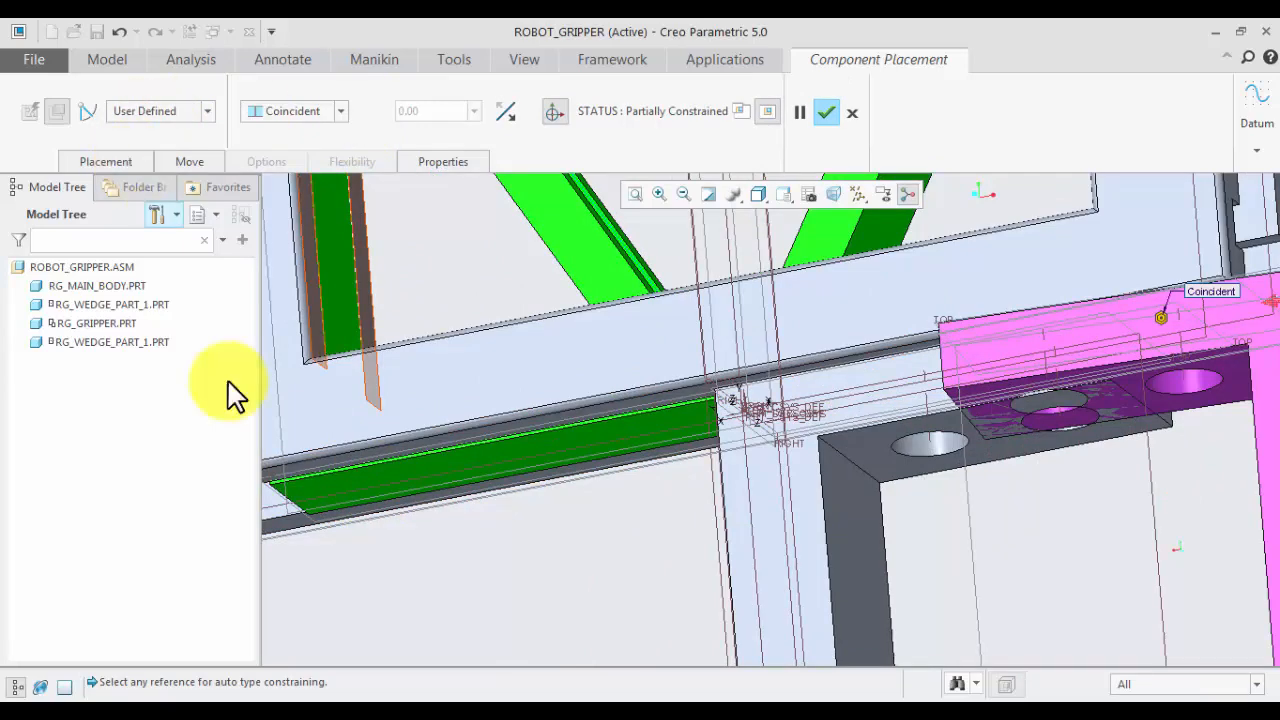
mouse_move(391, 514)
middle_down()
mouse_move(514, 523)
mouse_move(381, 513)
middle_up()
scroll(381, 503, down, 1)
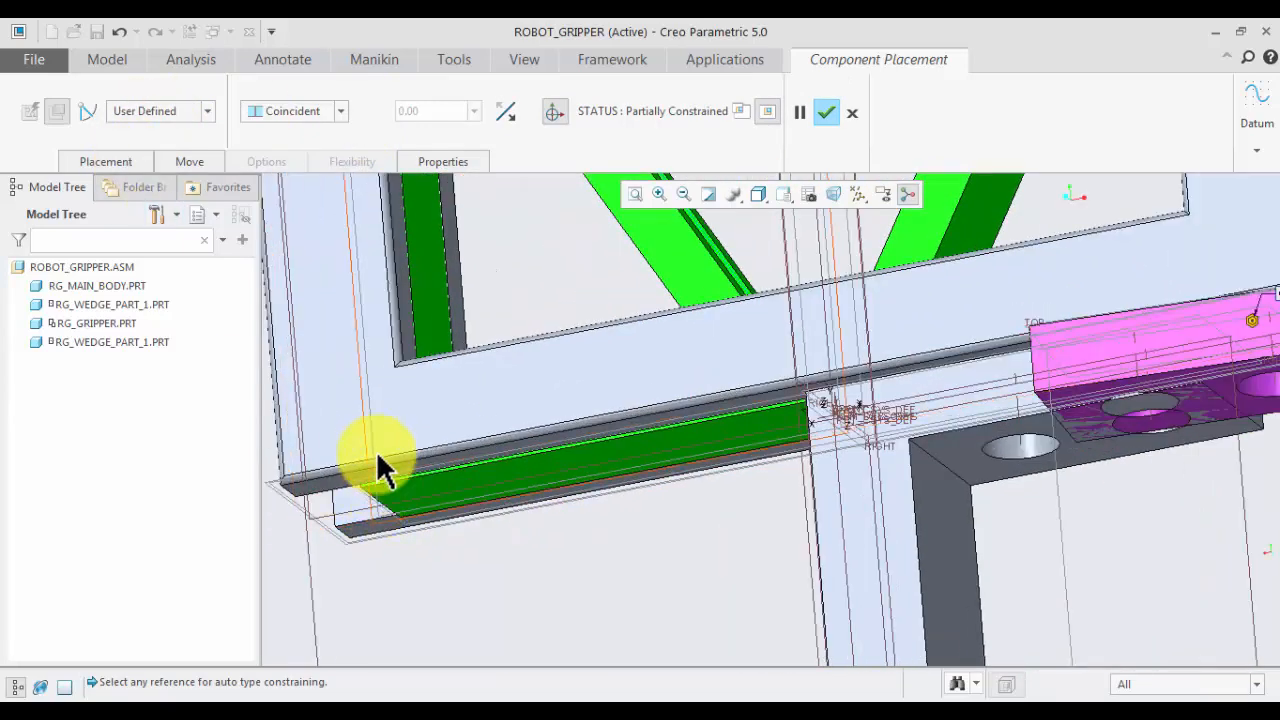
- Make the new gripper's FRONT plane coincident with the second wedge part's FRONT plane
click(378, 452)
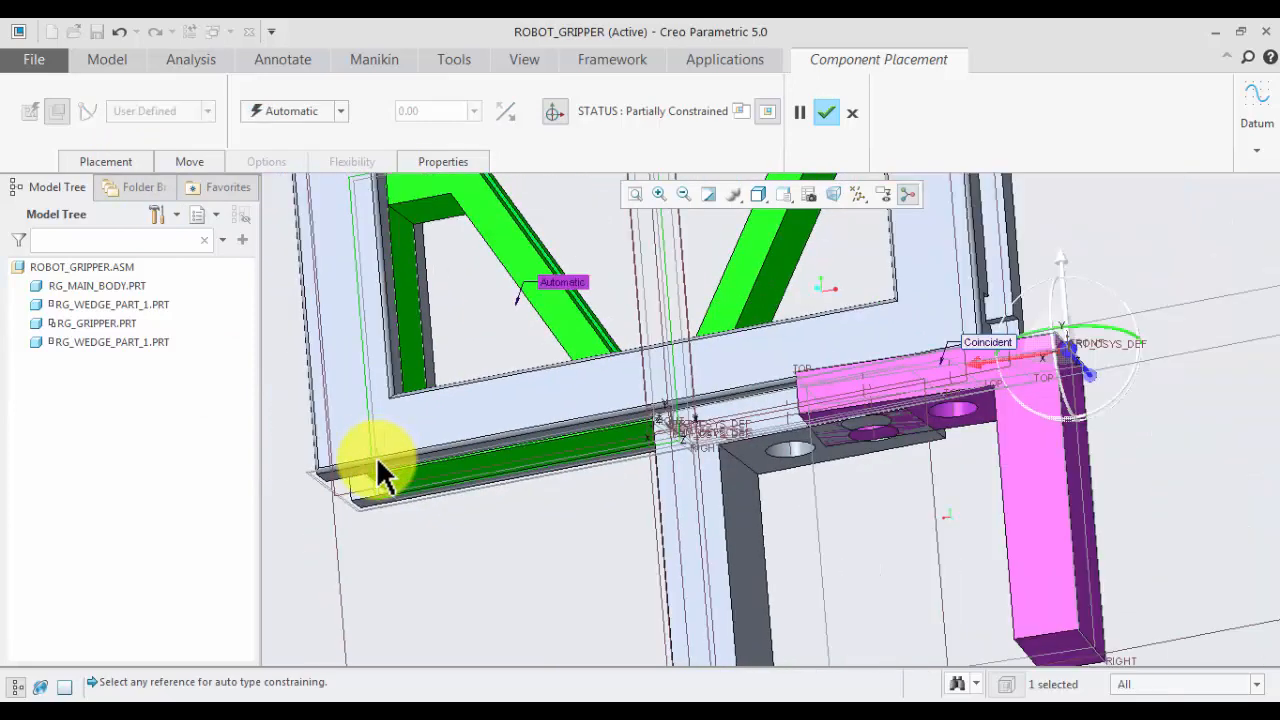
scroll(600, 540, up, 1)
click(735, 596)
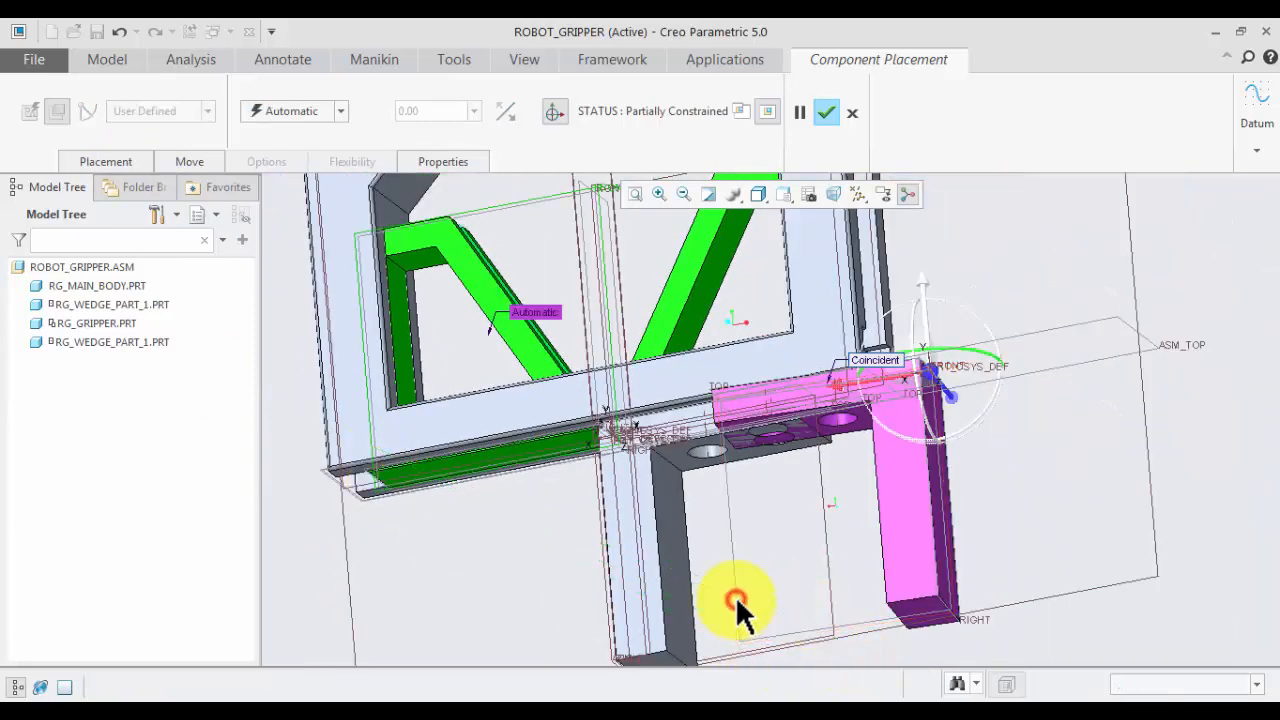
scroll(929, 529, down, 2)
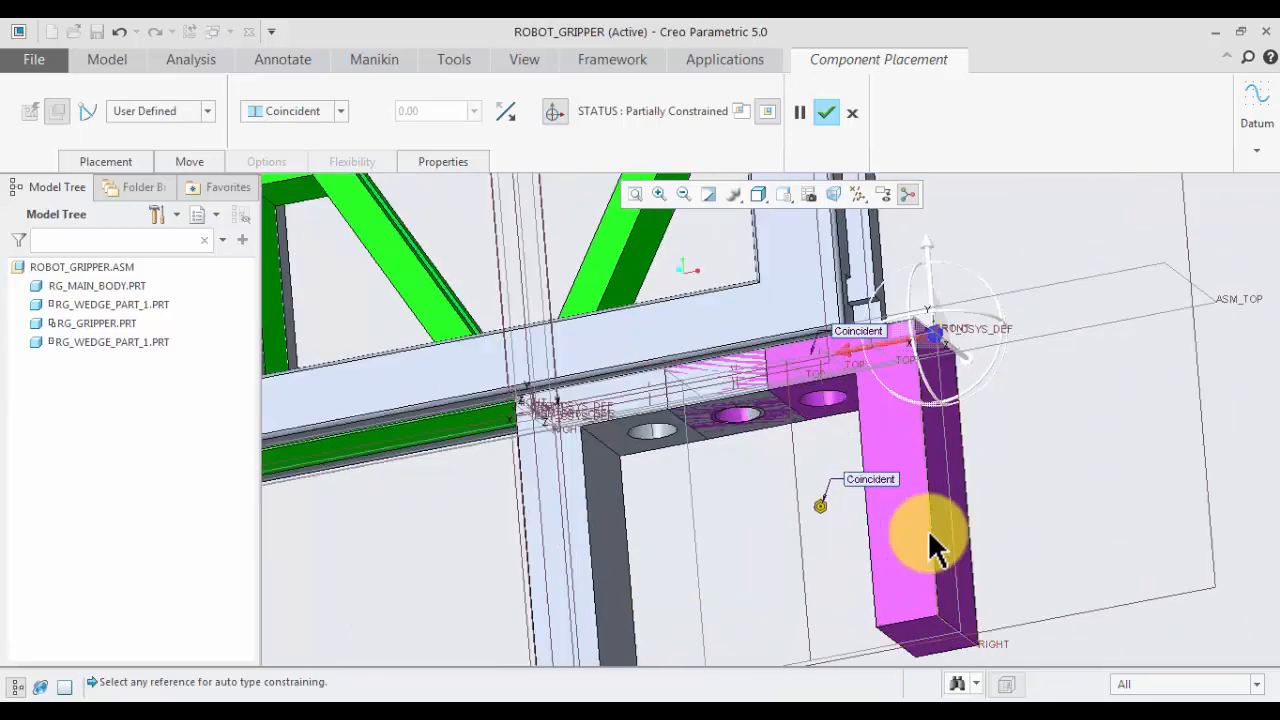
- Add a third constraint between the new gripper's outer side face and a wedge part's RIGHT datum plane
click(112, 161)
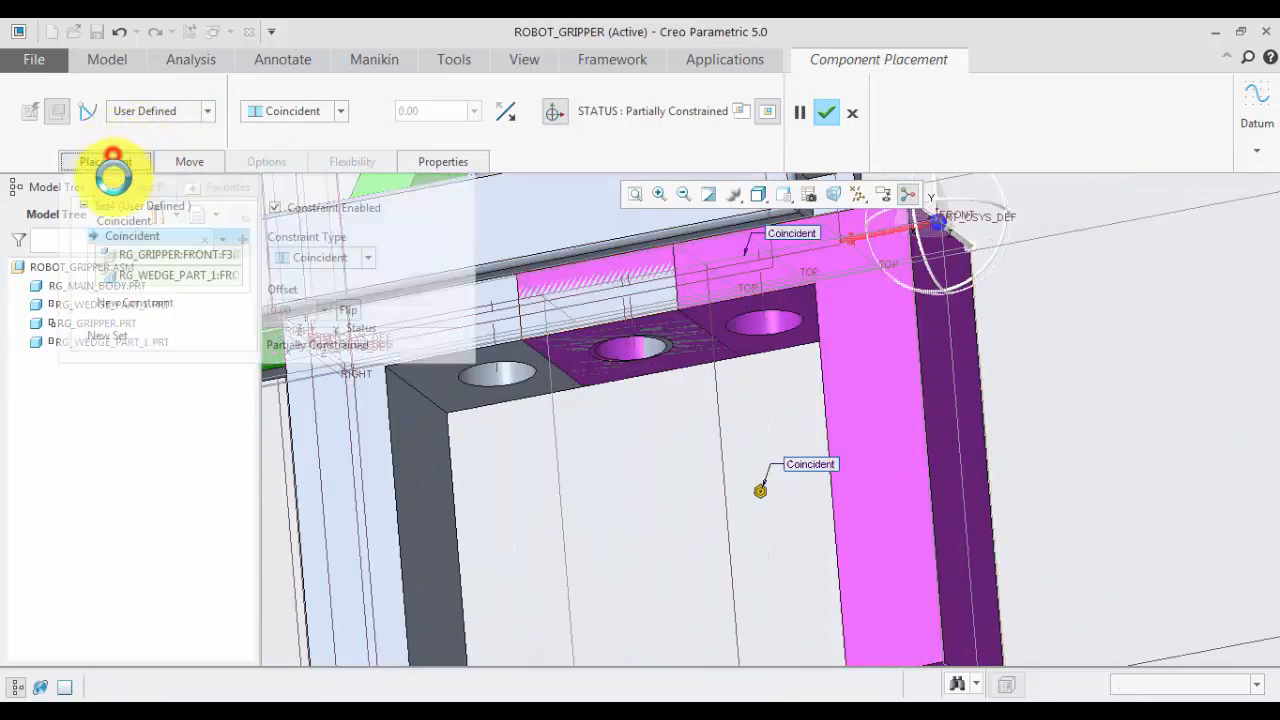
click(118, 299)
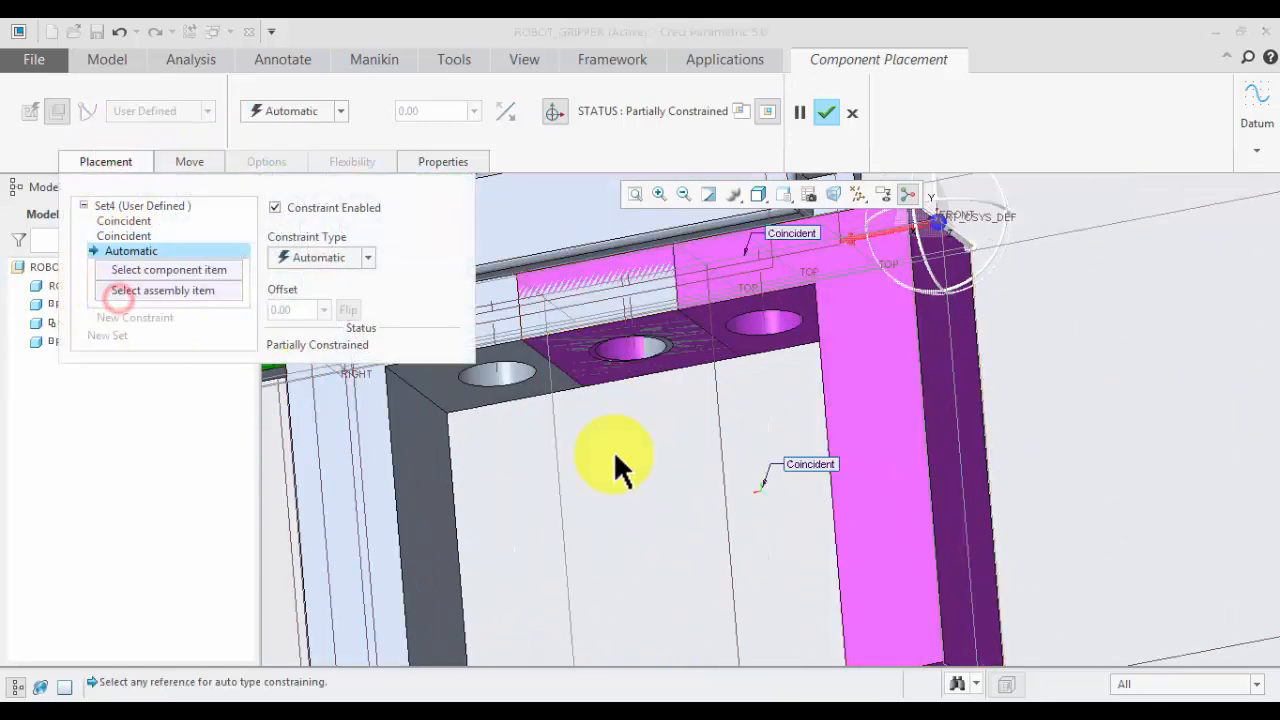
click(936, 410)
scroll(926, 518, up, 5)
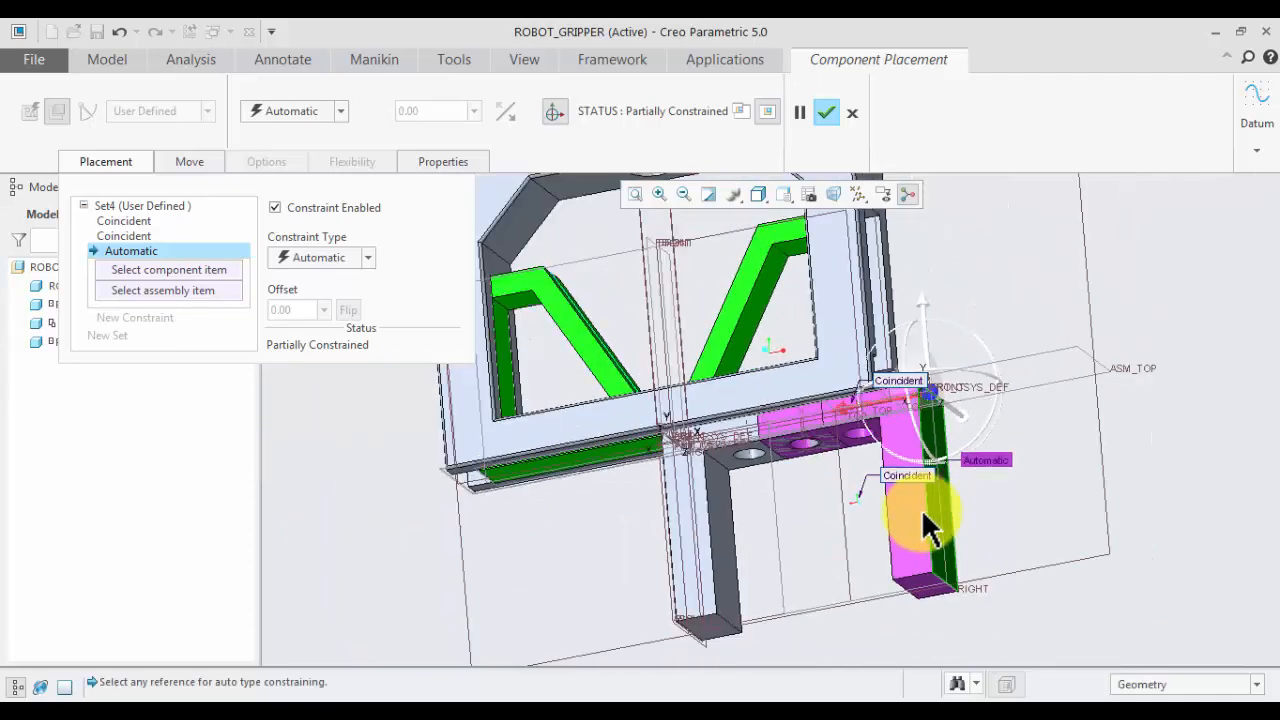
scroll(756, 392, down, 5)
click(790, 372)
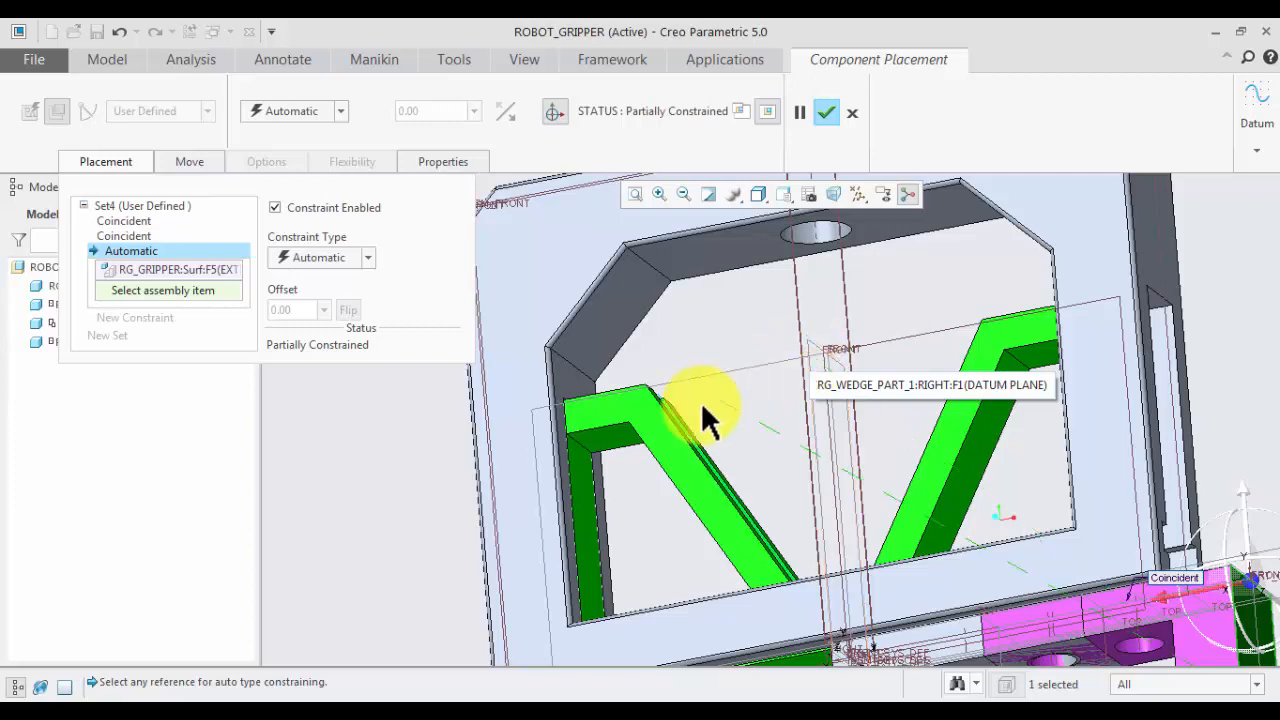
scroll(814, 358, up, 3)
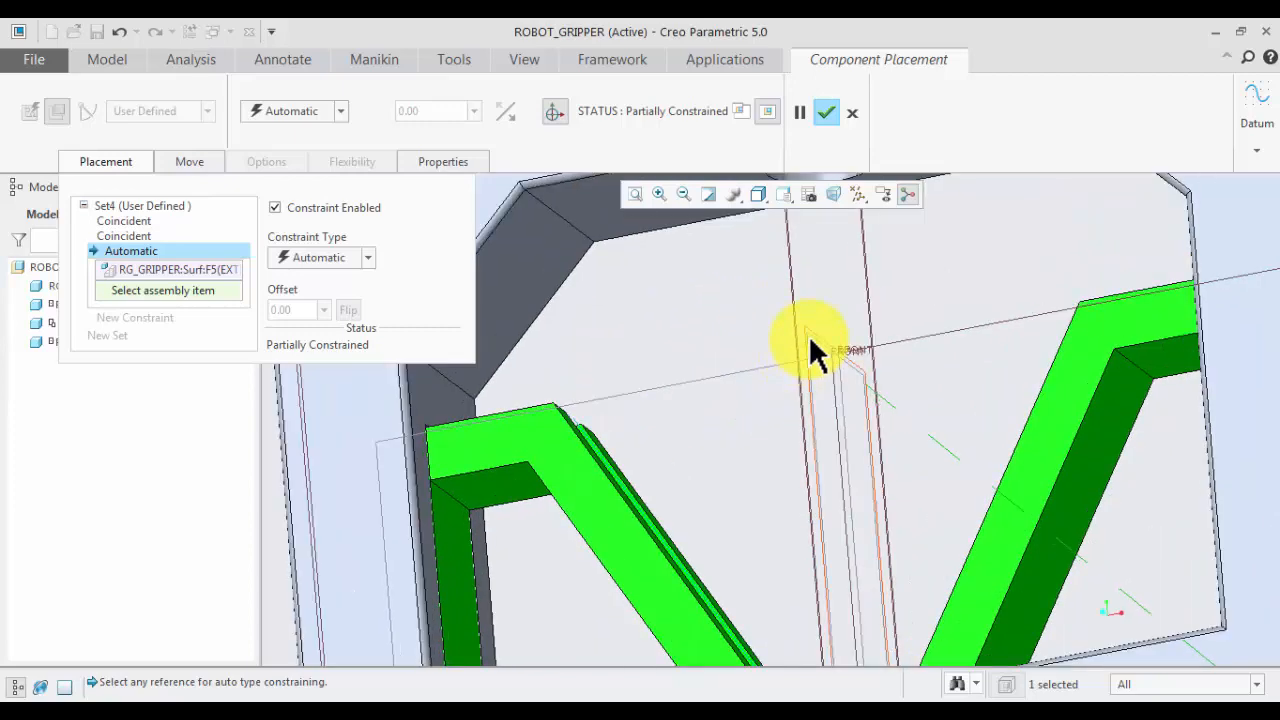
click(812, 345)
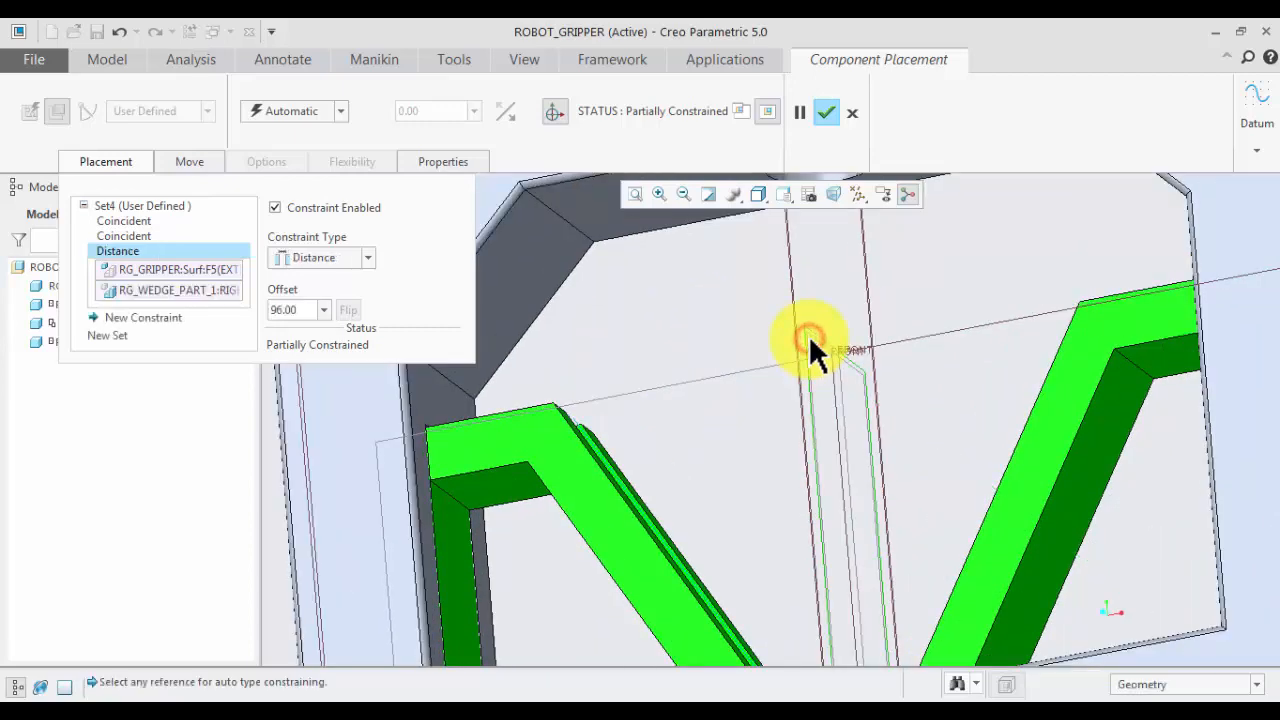
- Set the distance constraint's offset to 0 and accept the gripper's placement
scroll(626, 358, down, 3)
click(434, 112)
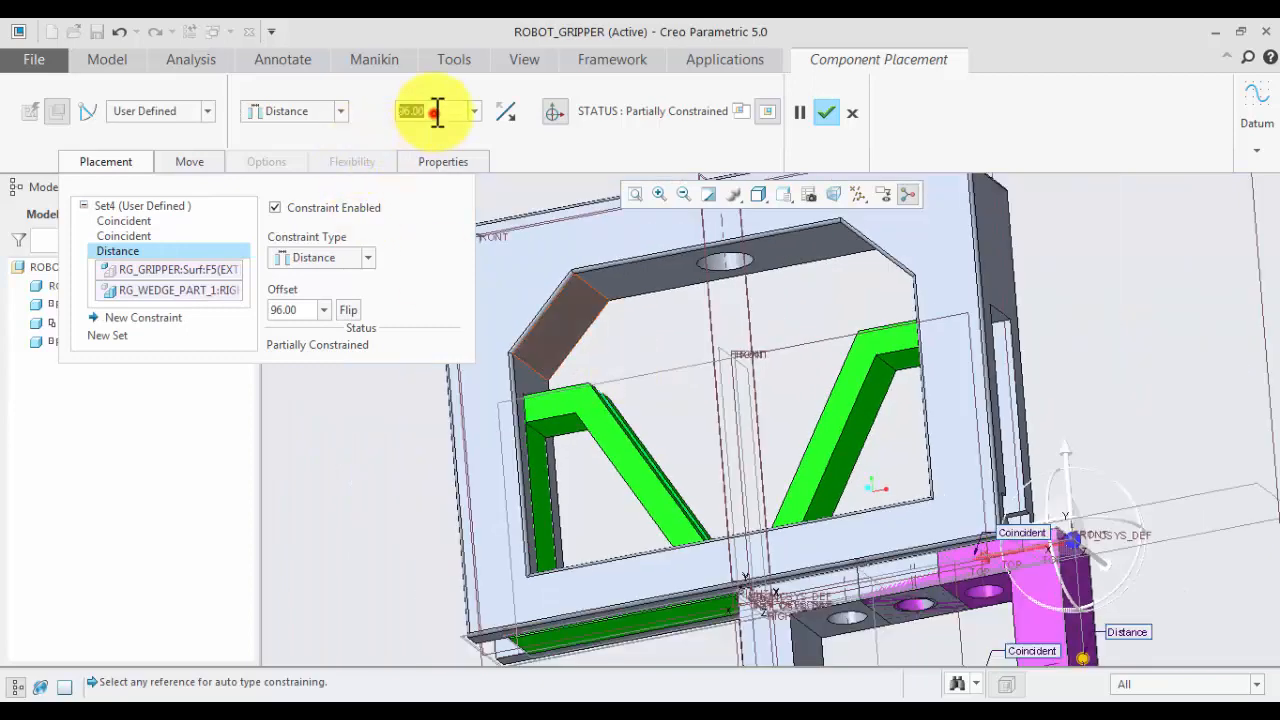
text(0)
key(Return)
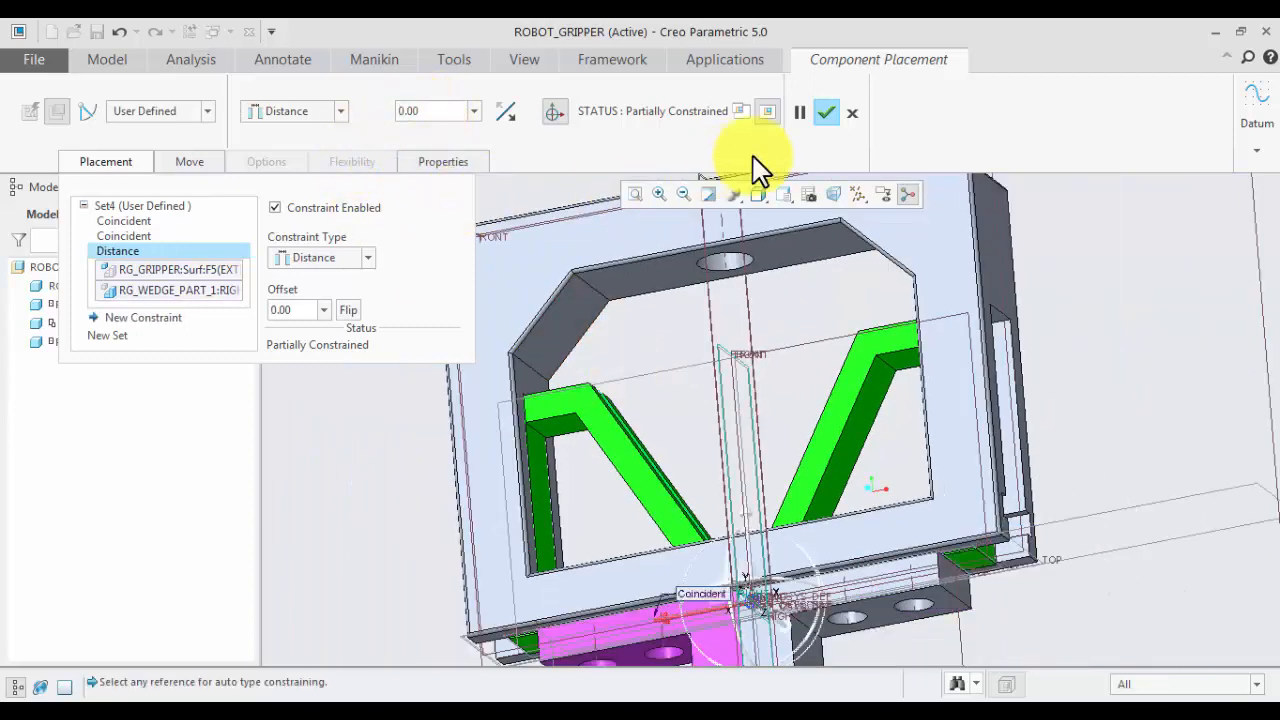
click(822, 115)
- Slide the left wedge part outward to check whether its gripper follows, and finish the component drag
scroll(856, 293, down, 3)
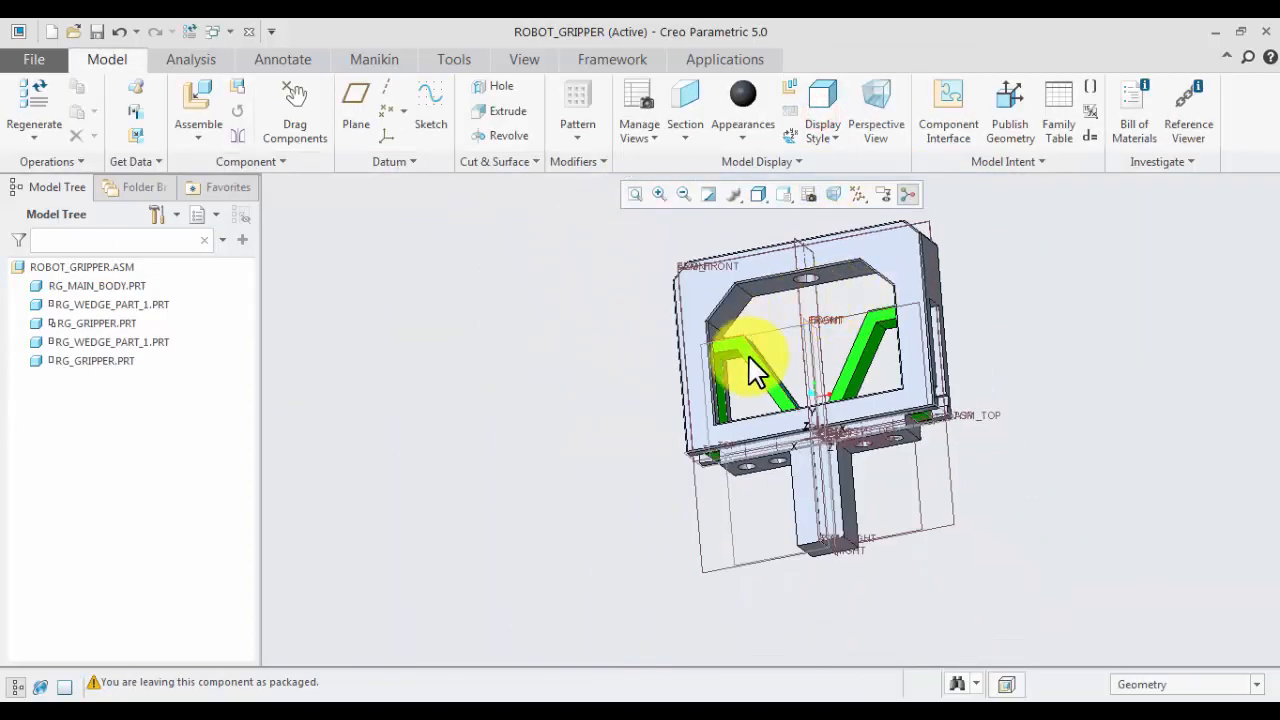
middle_drag(749, 357, 543, 340)
click(312, 130)
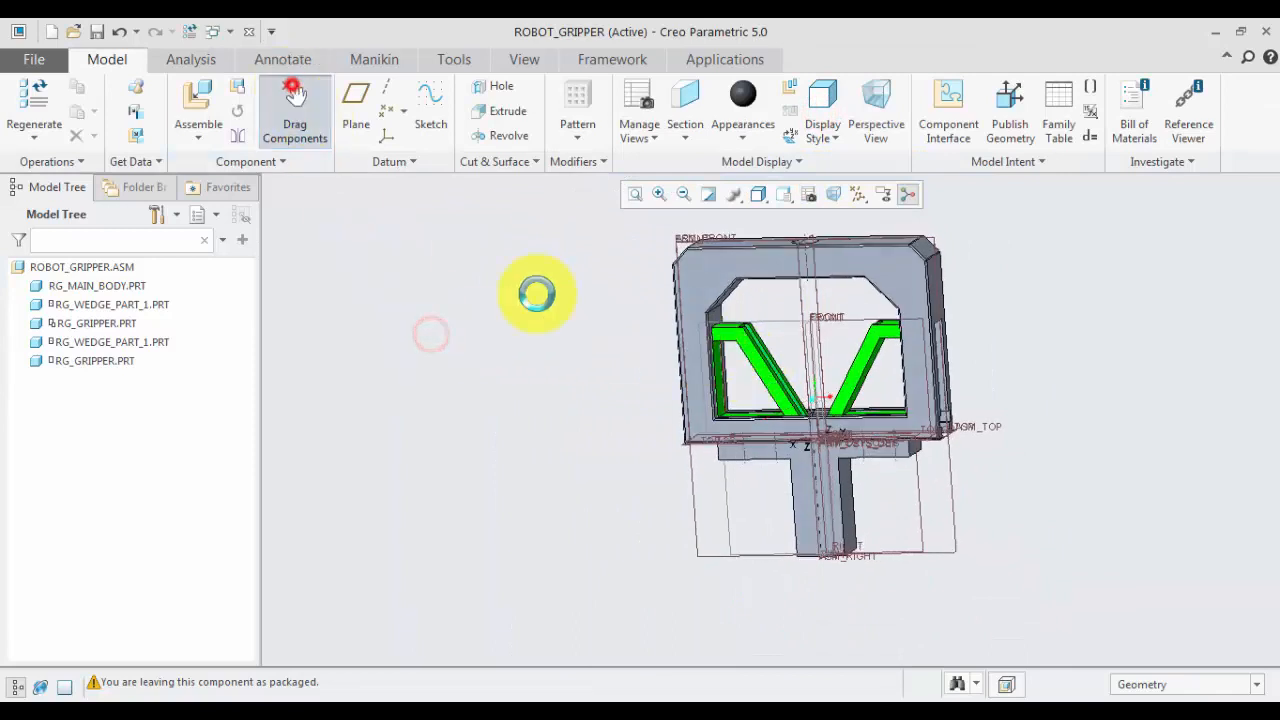
click(760, 358)
click(625, 362)
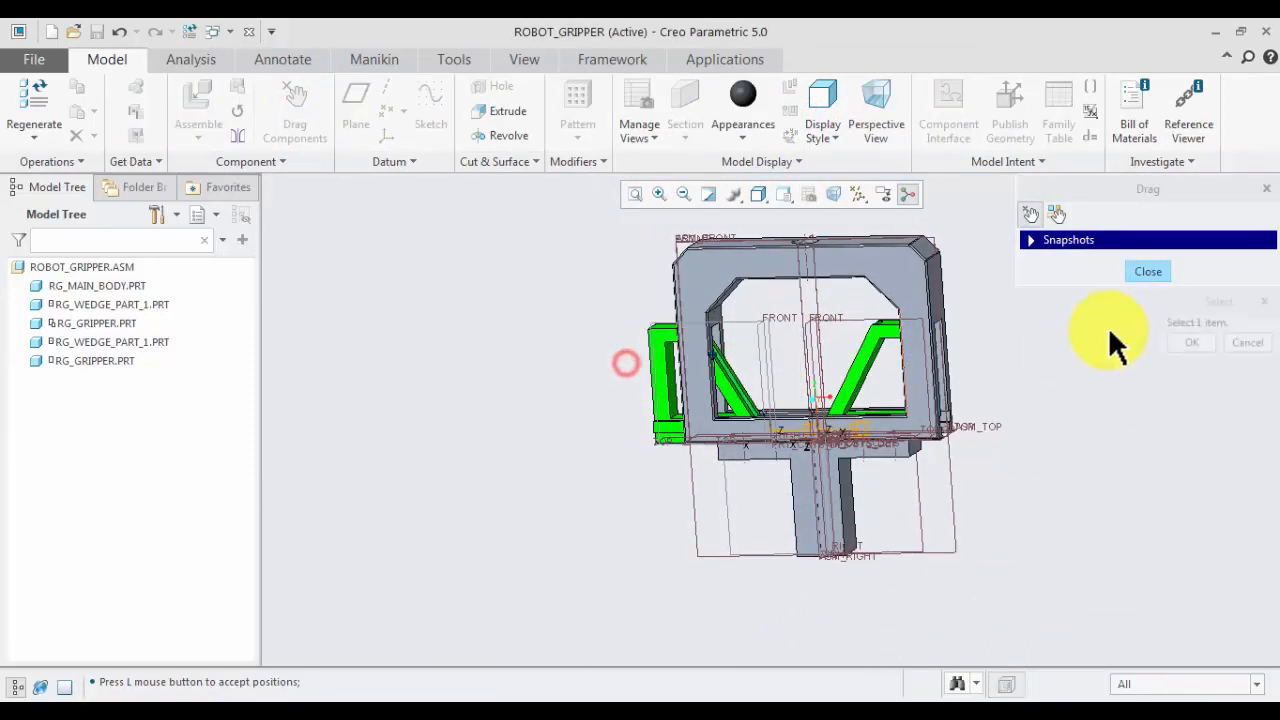
click(1150, 274)
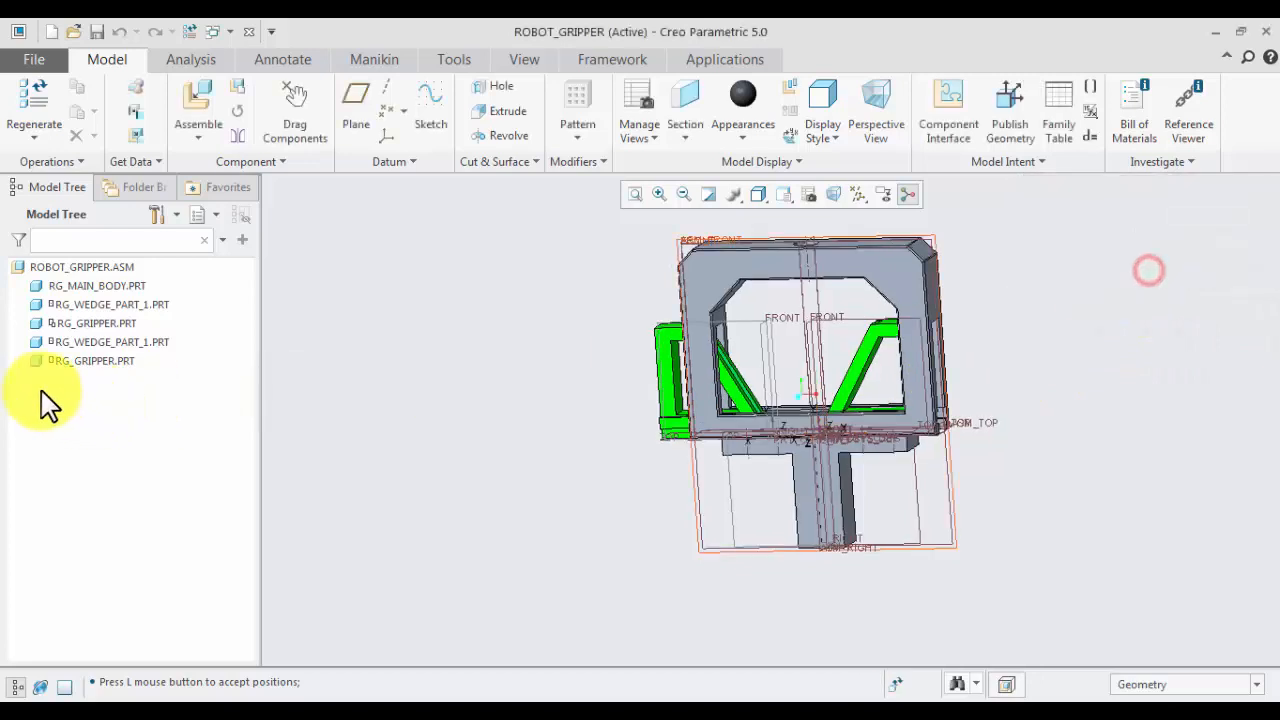
- Redefine the second gripper's distance constraint, replacing its assembly reference with the RIGHT plane of the displaced wedge part, and accept the placement
click(108, 361)
click(178, 274)
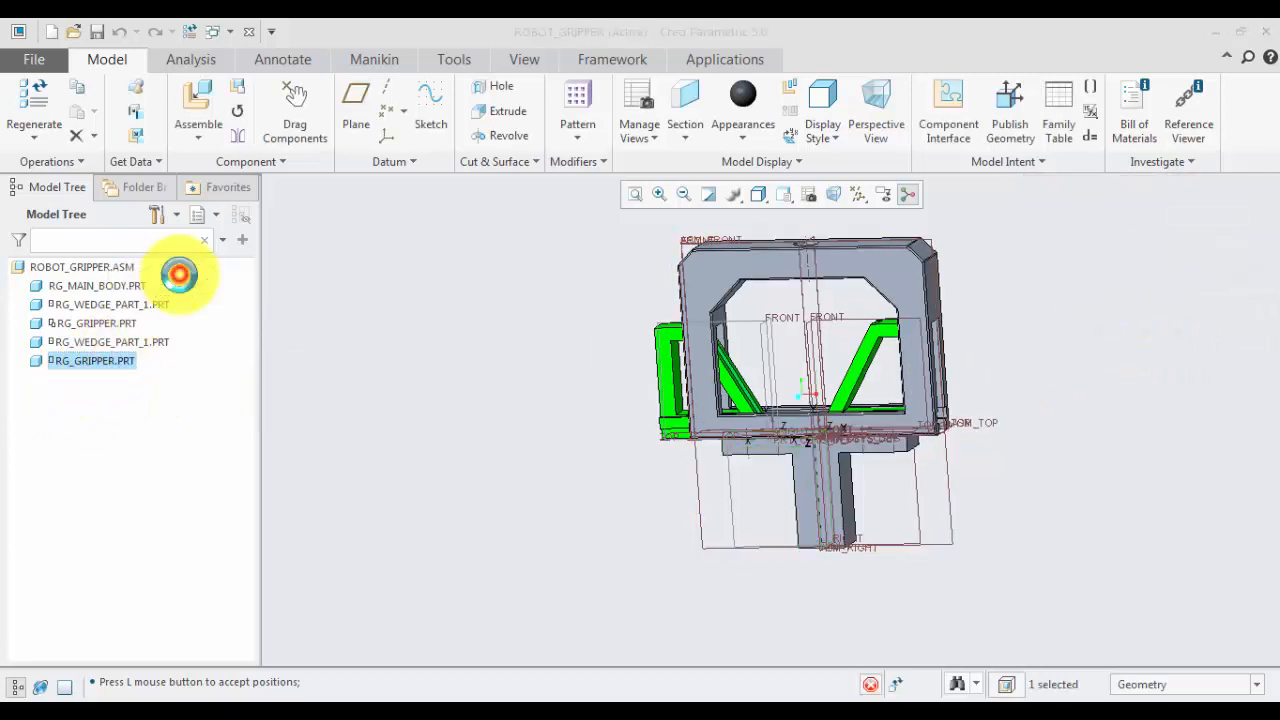
click(115, 160)
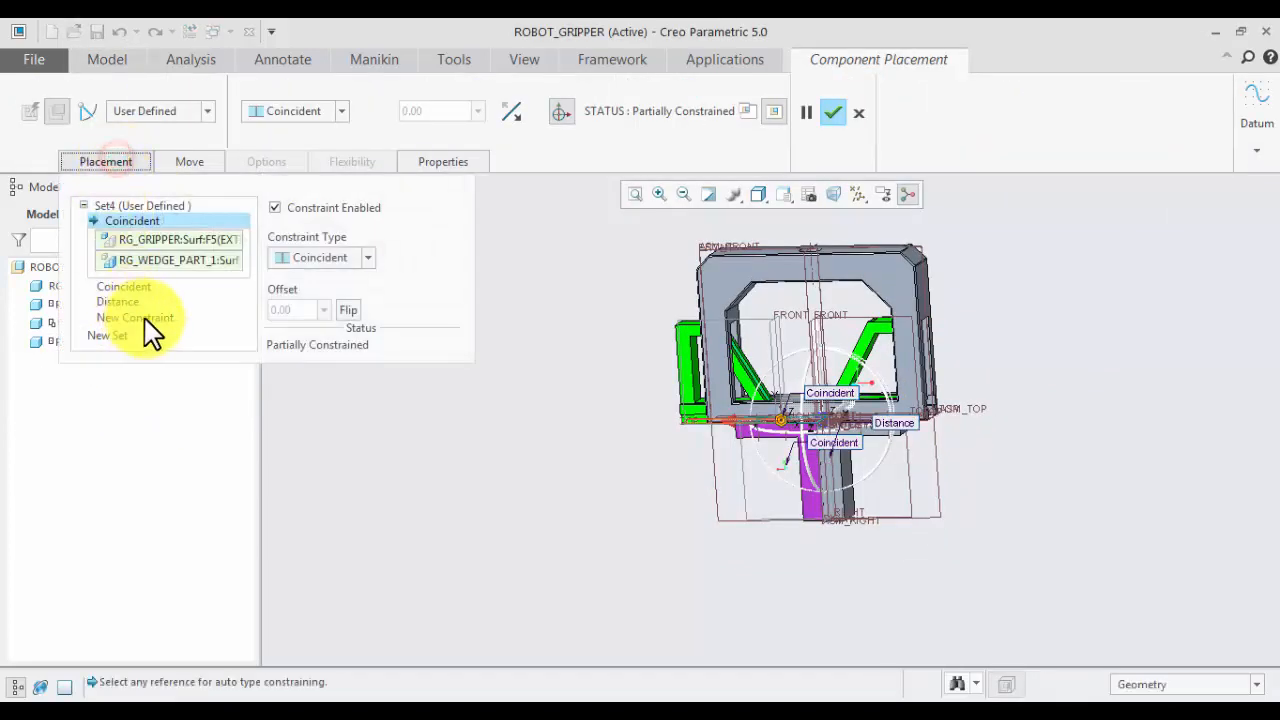
click(124, 302)
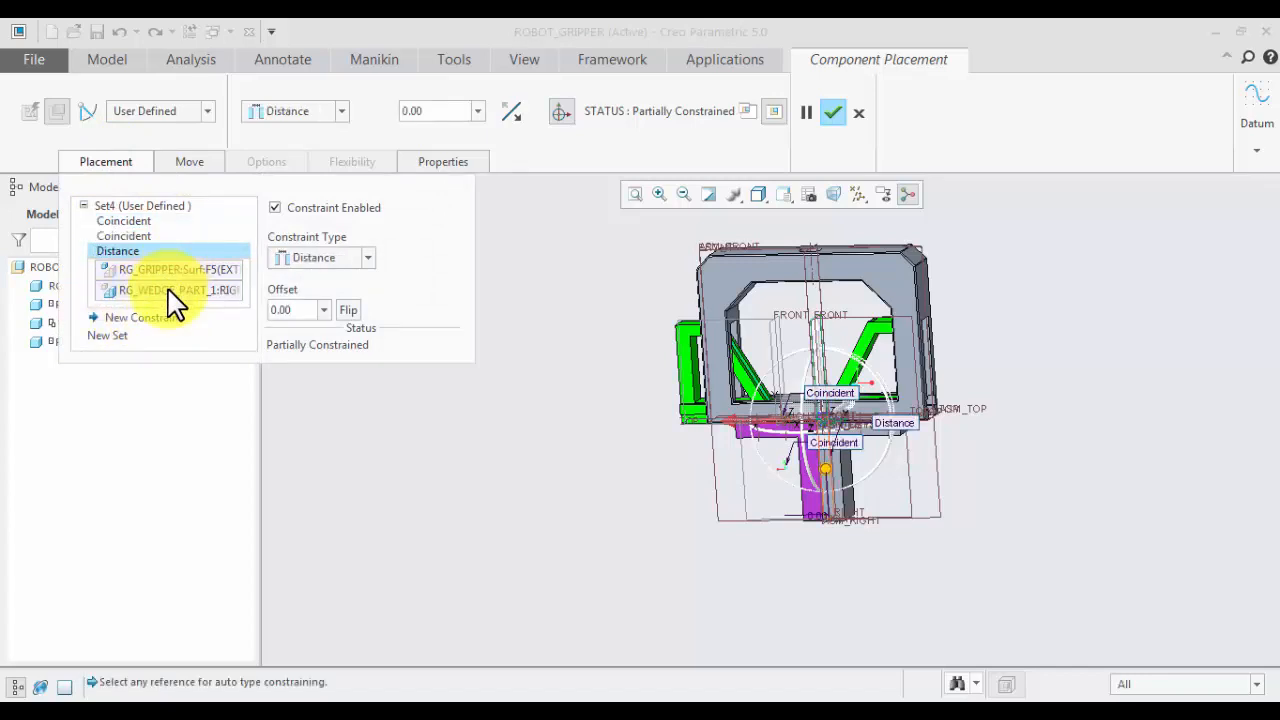
right_click(170, 291)
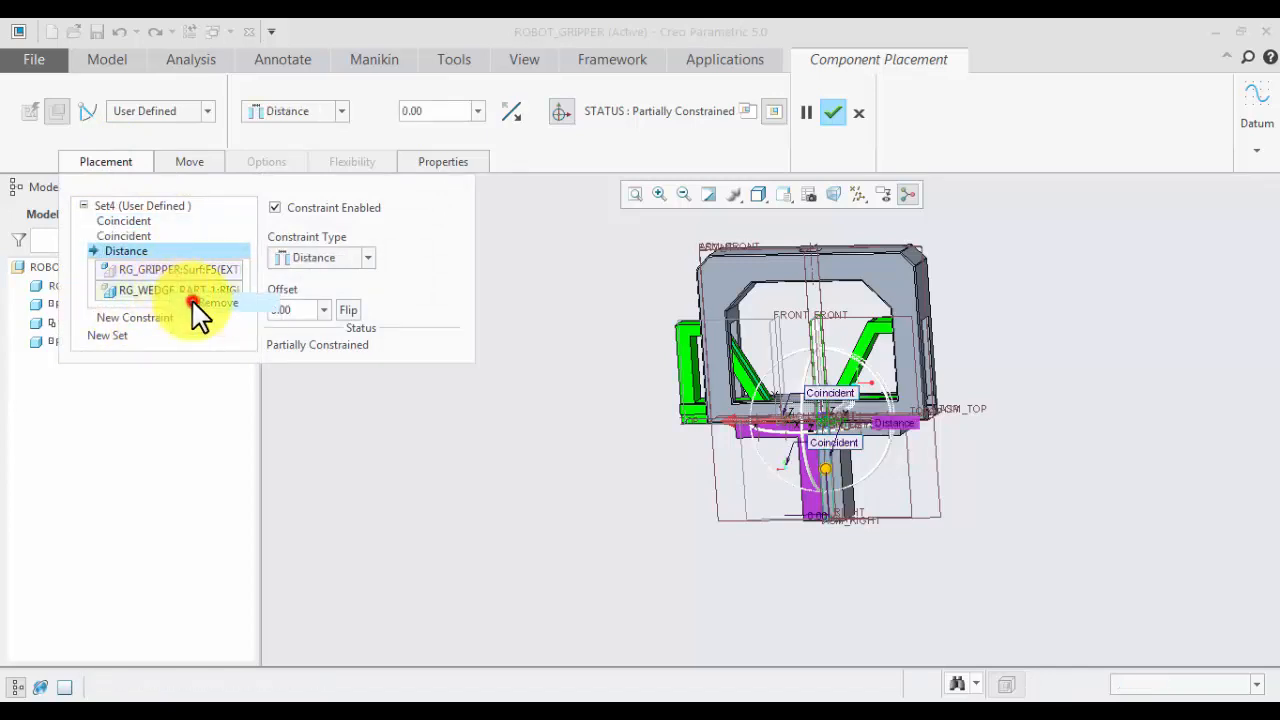
click(198, 302)
click(771, 340)
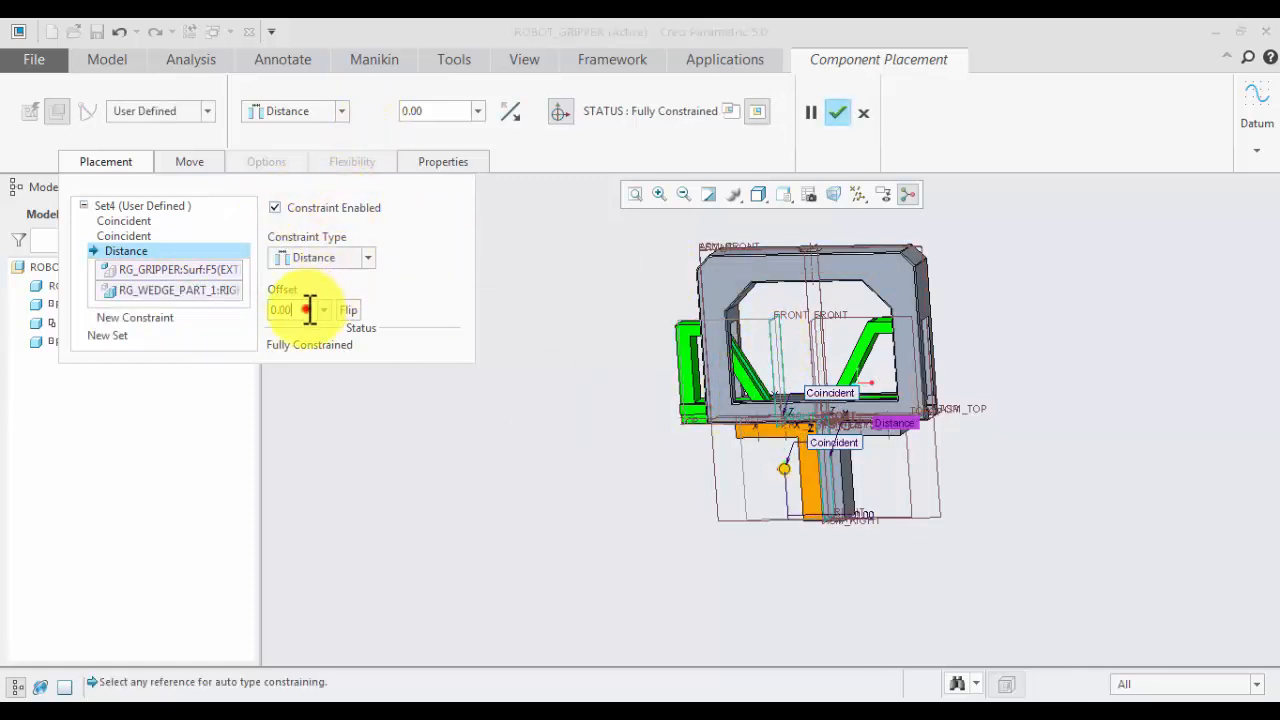
click(837, 113)
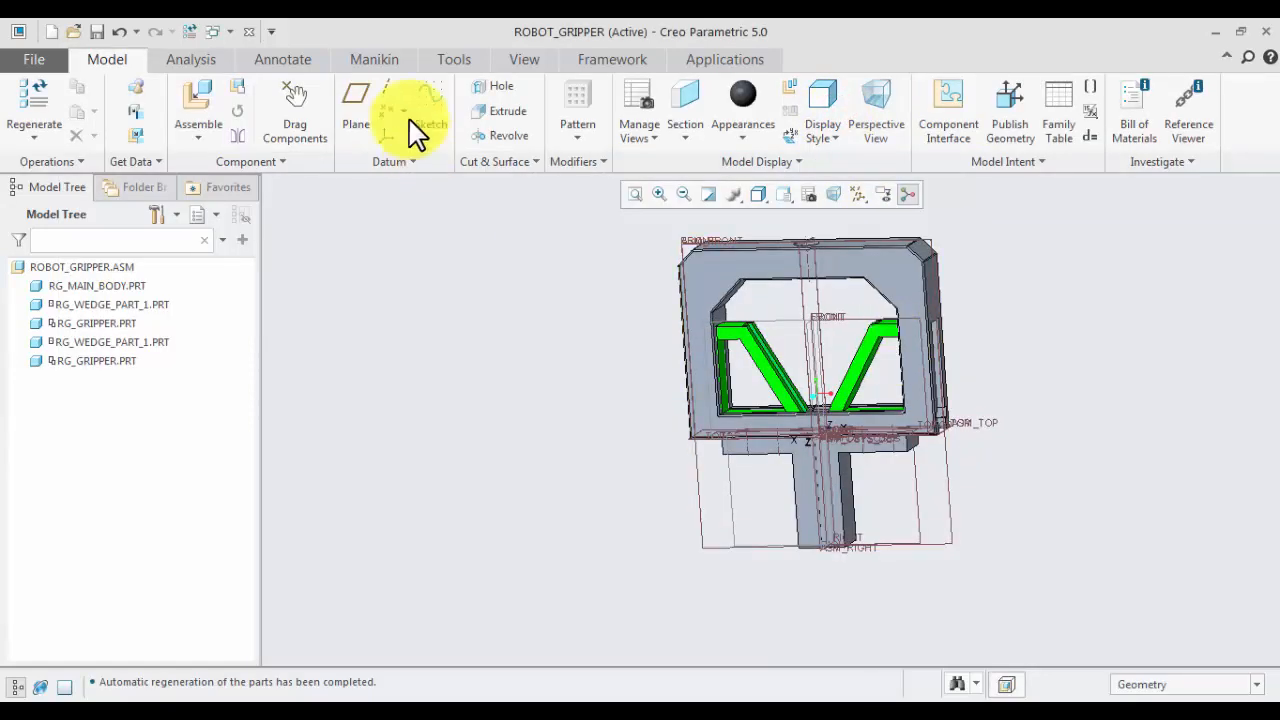
- Slide the left wedge part outward again to check its movement together with the attached gripper
click(295, 112)
click(765, 357)
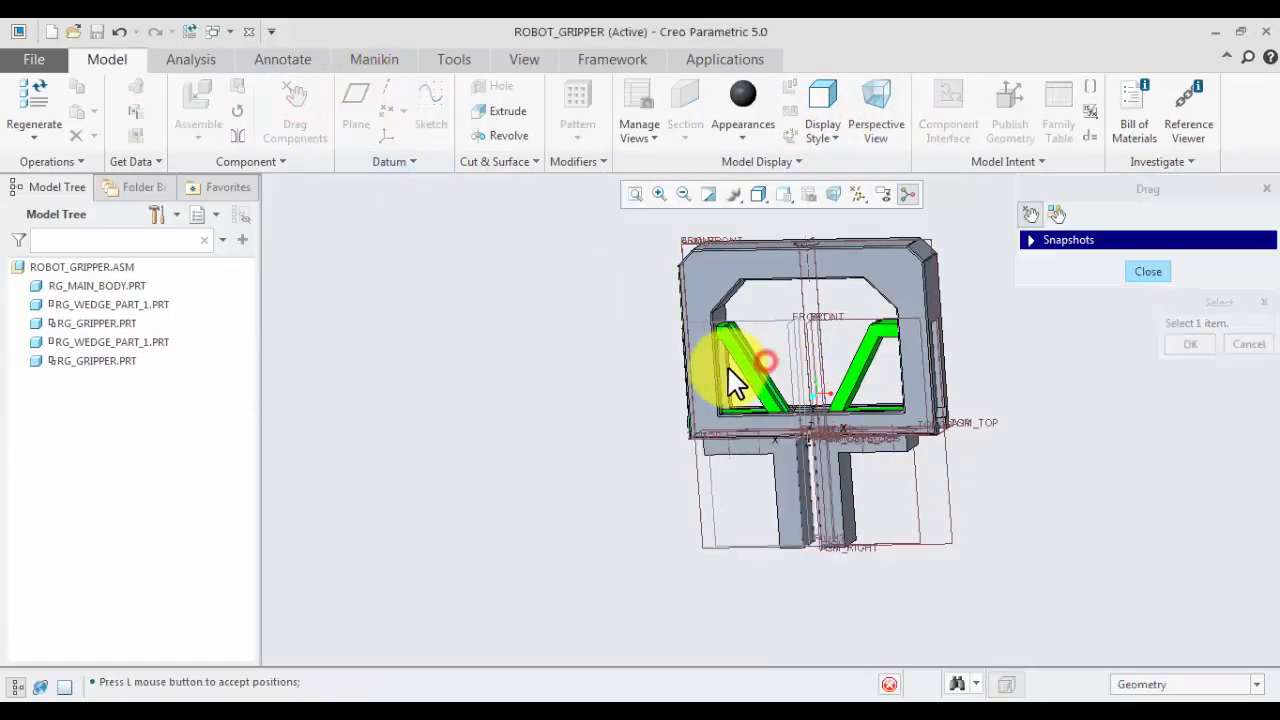
click(588, 373)
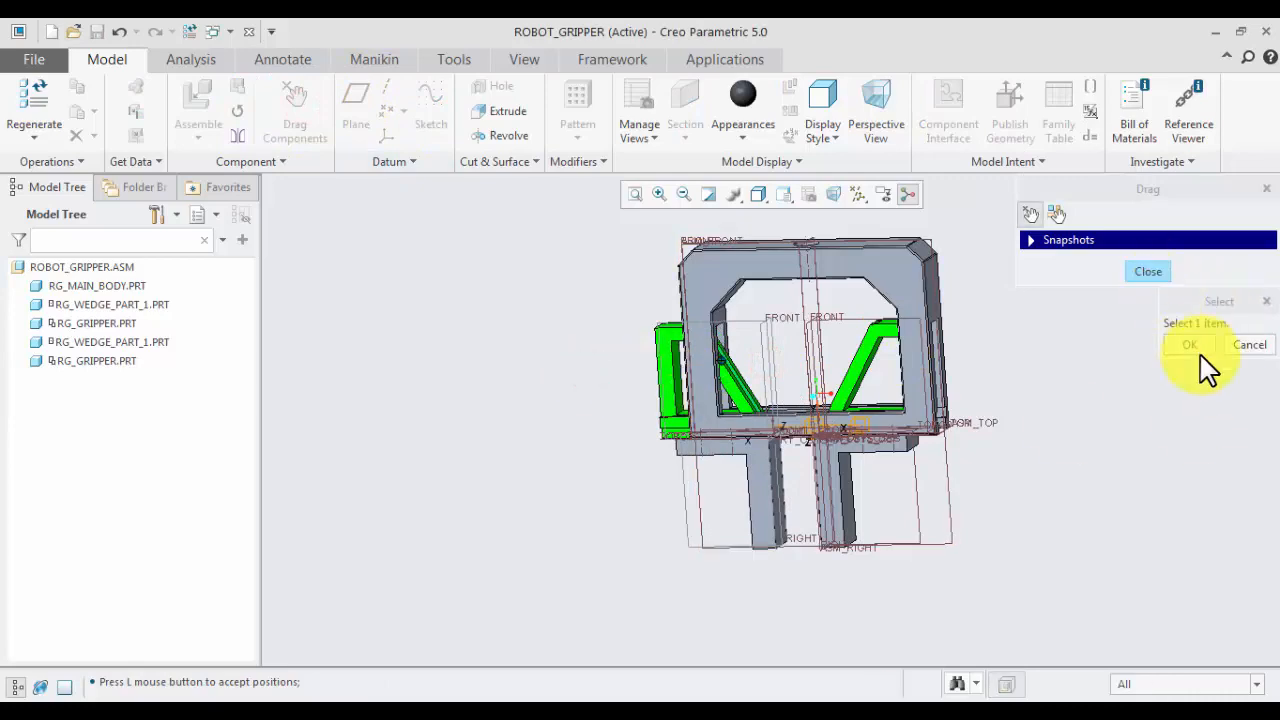
click(1195, 341)
click(1148, 271)
scroll(800, 410, up, 4)
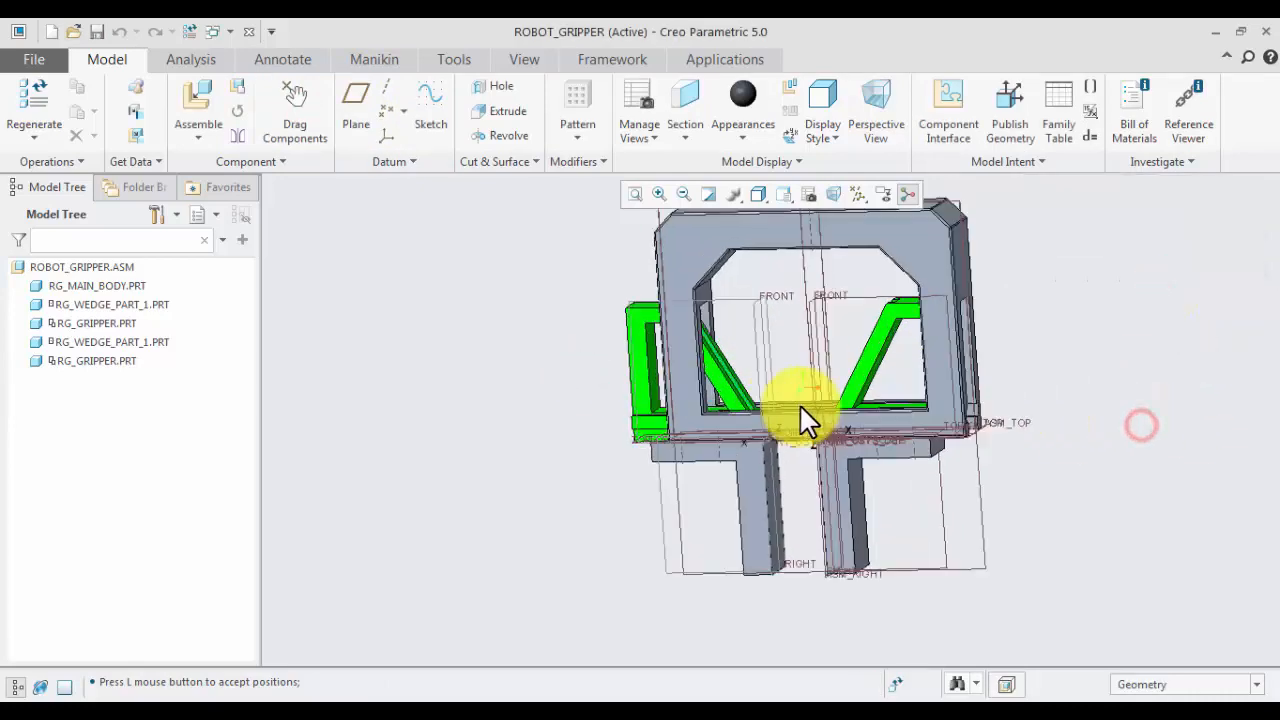
middle_drag(779, 362, 623, 494)
scroll(480, 330, down, 3)
middle_drag(489, 367, 483, 358)
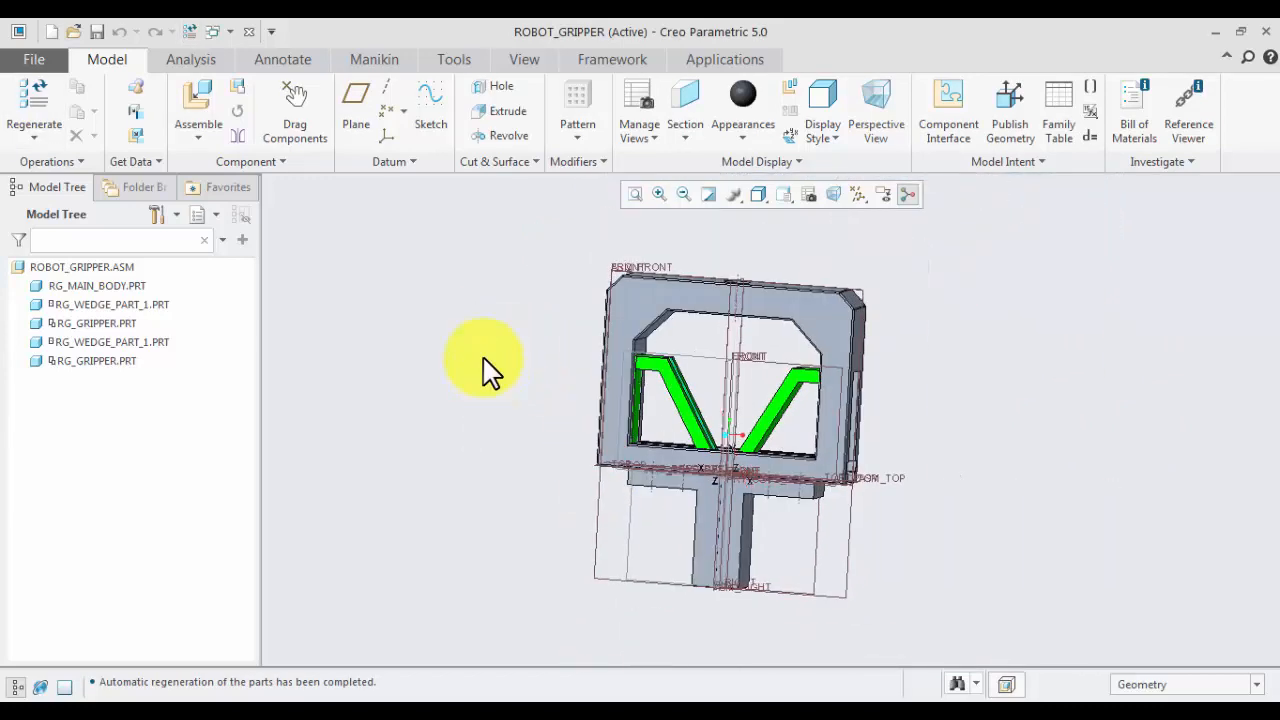
- Insert rg_wedge_part_2.prt into the assembly and give it a Slider connection
click(204, 98)
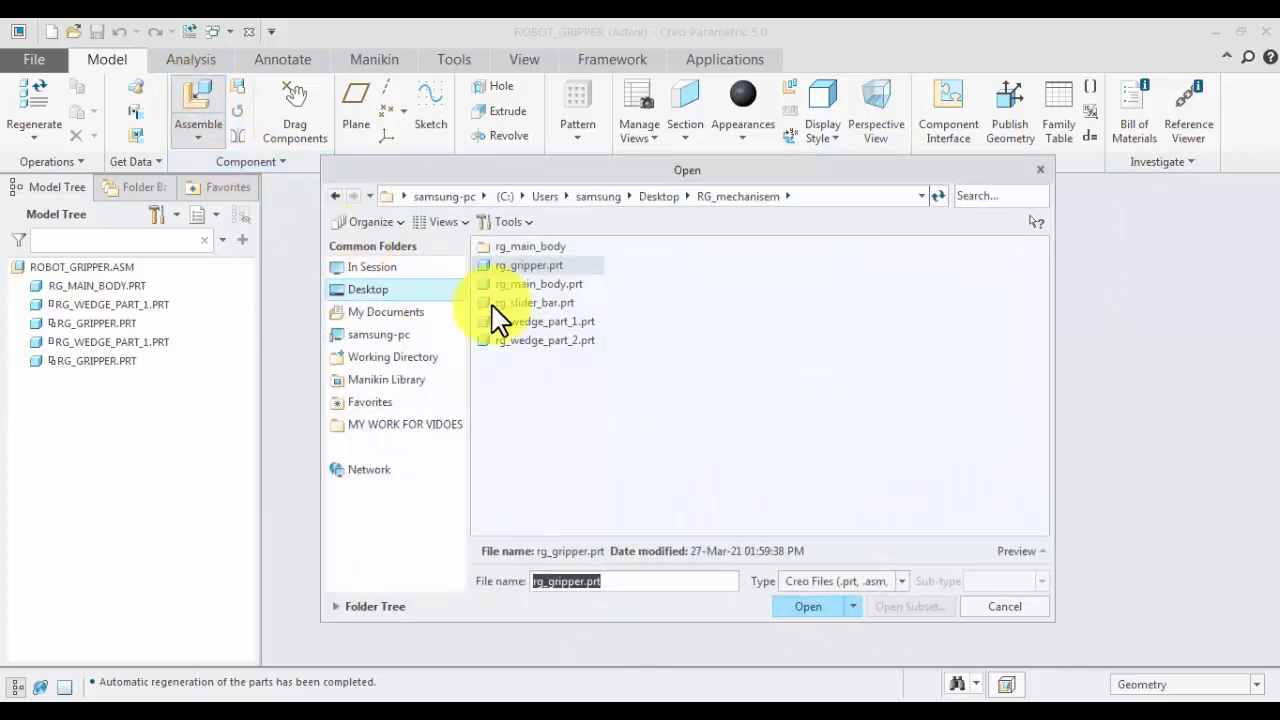
click(572, 342)
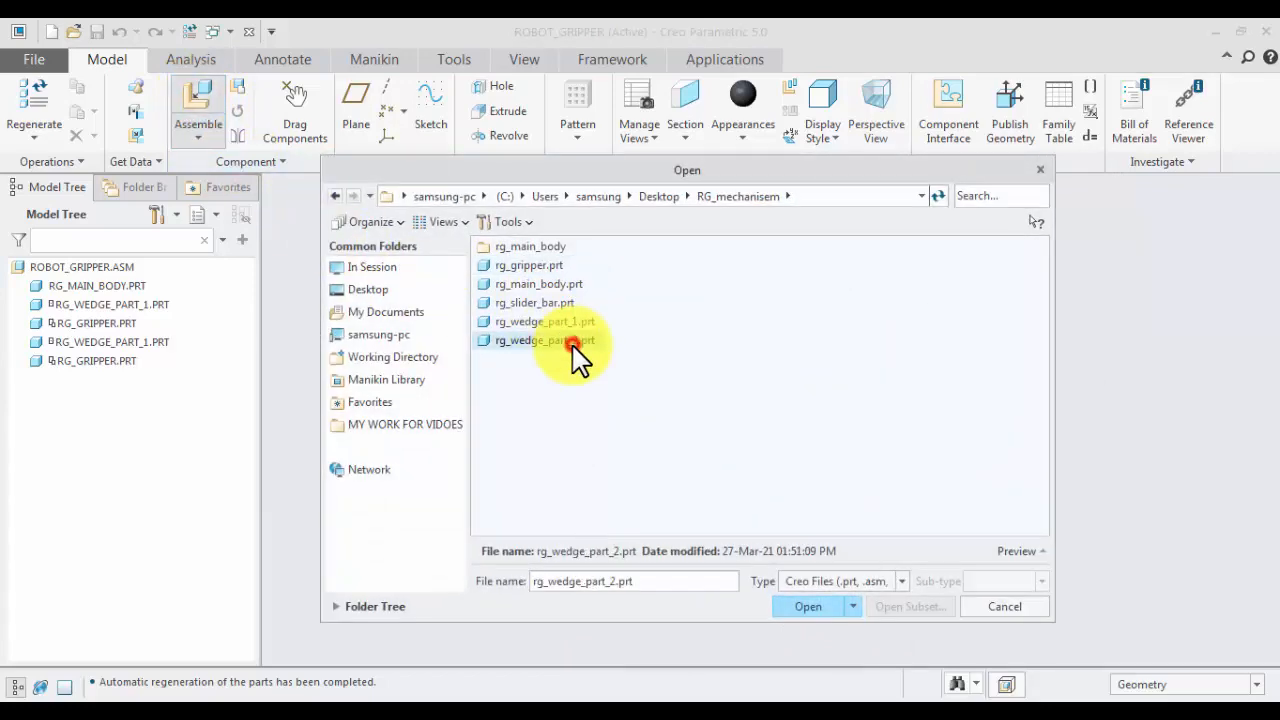
click(808, 607)
scroll(905, 532, down, 5)
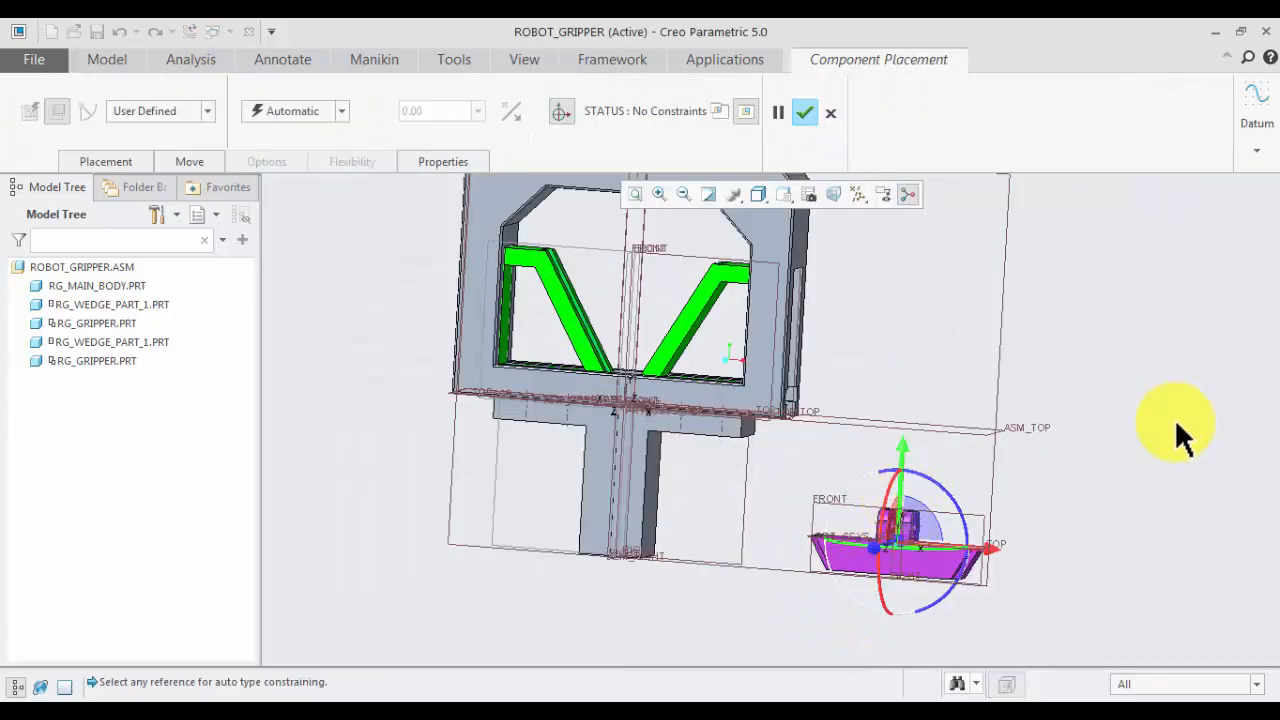
middle_drag(1175, 419, 1143, 443)
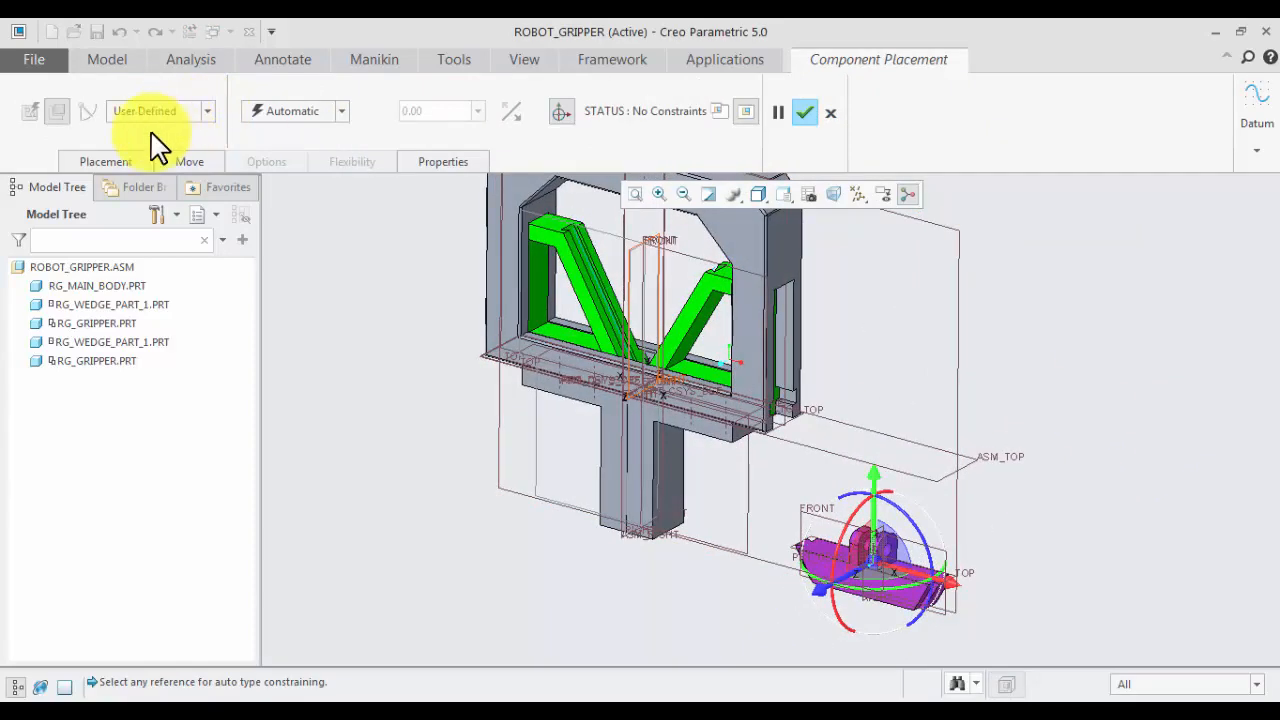
click(108, 161)
click(180, 111)
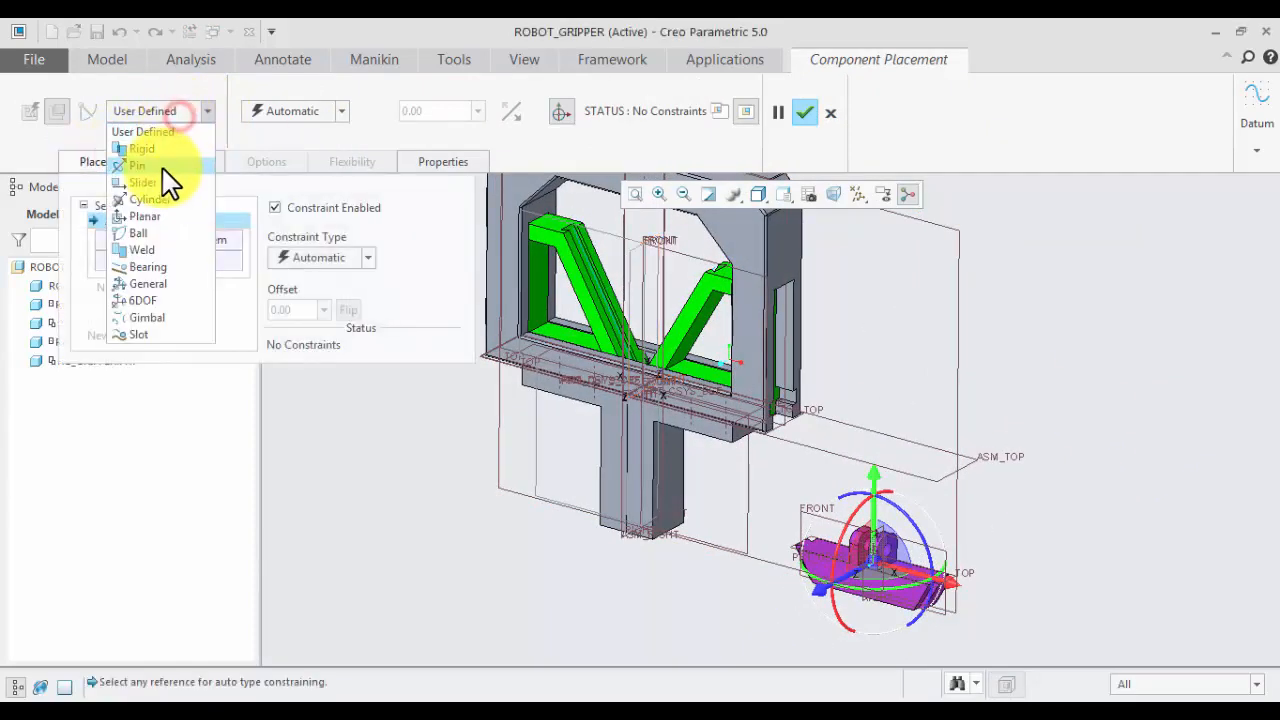
click(160, 190)
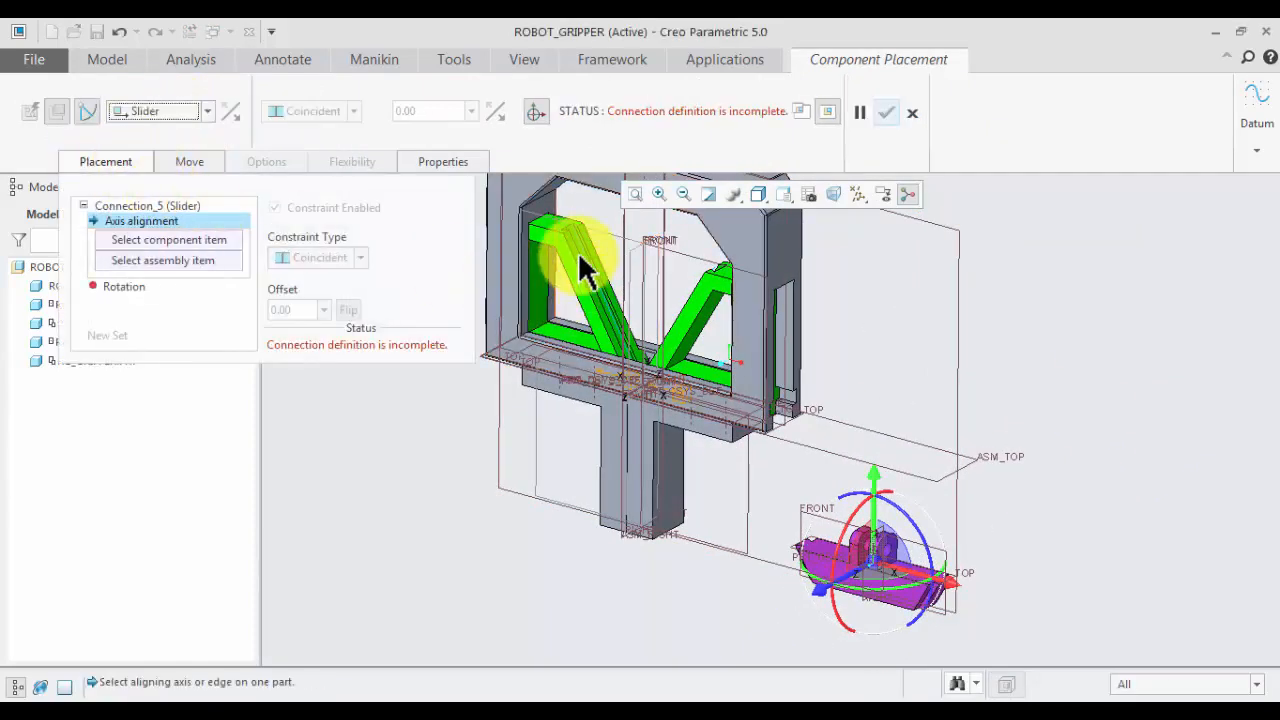
- Align a sloped edge of rg_wedge_part_2 with the rail edge of the first rg_wedge_part_1 as the Slider's axis alignment
scroll(590, 258, down, 3)
scroll(575, 235, down, 5)
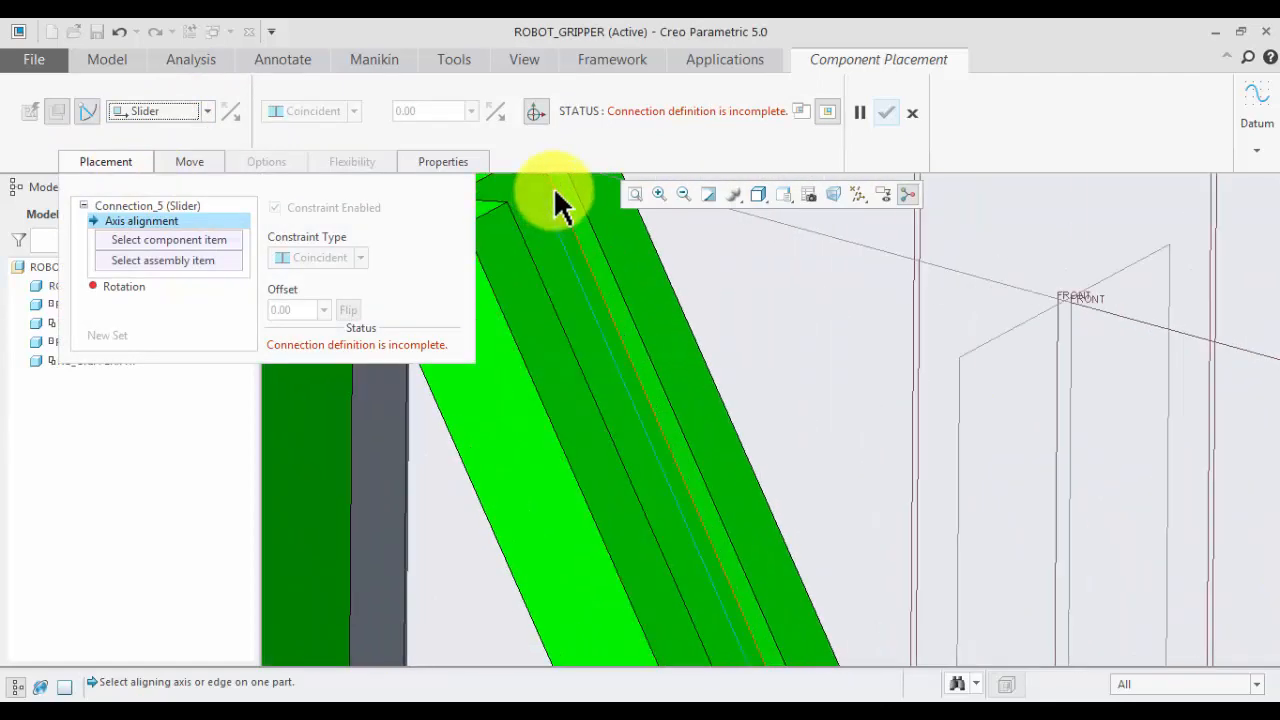
click(553, 191)
scroll(630, 290, up, 6)
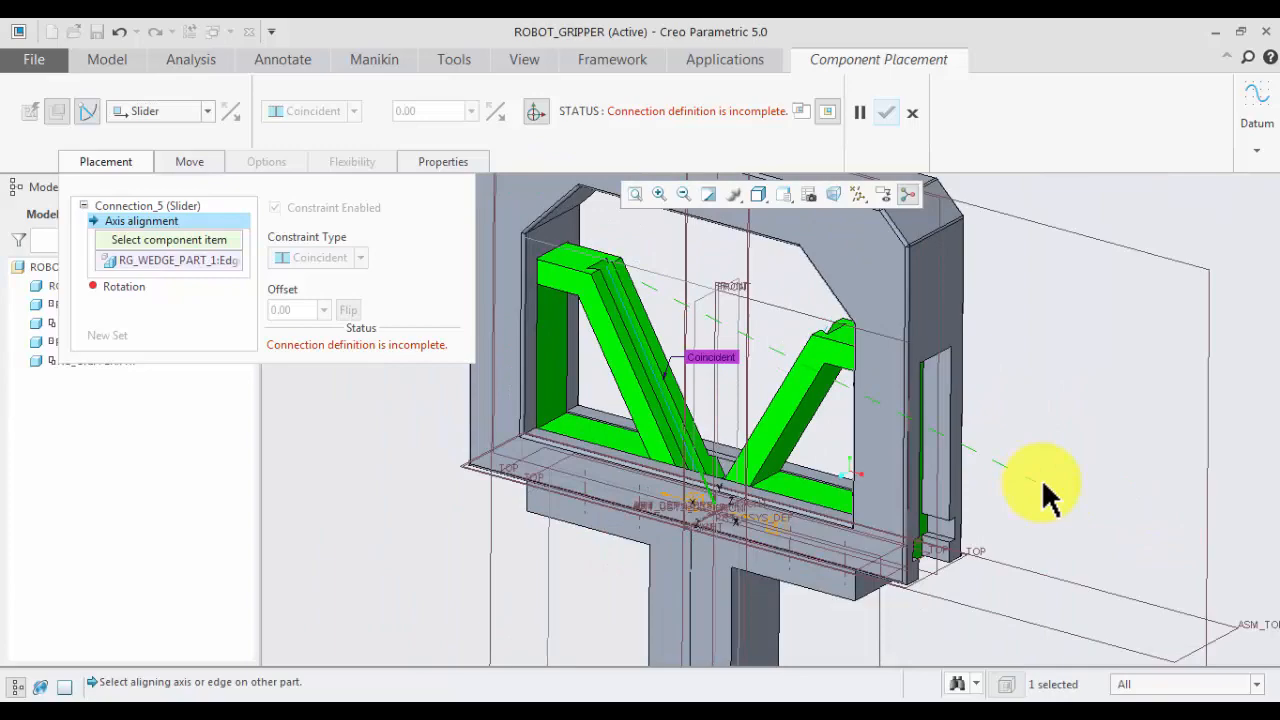
middle_drag(1045, 490, 1195, 536)
scroll(757, 662, up, 4)
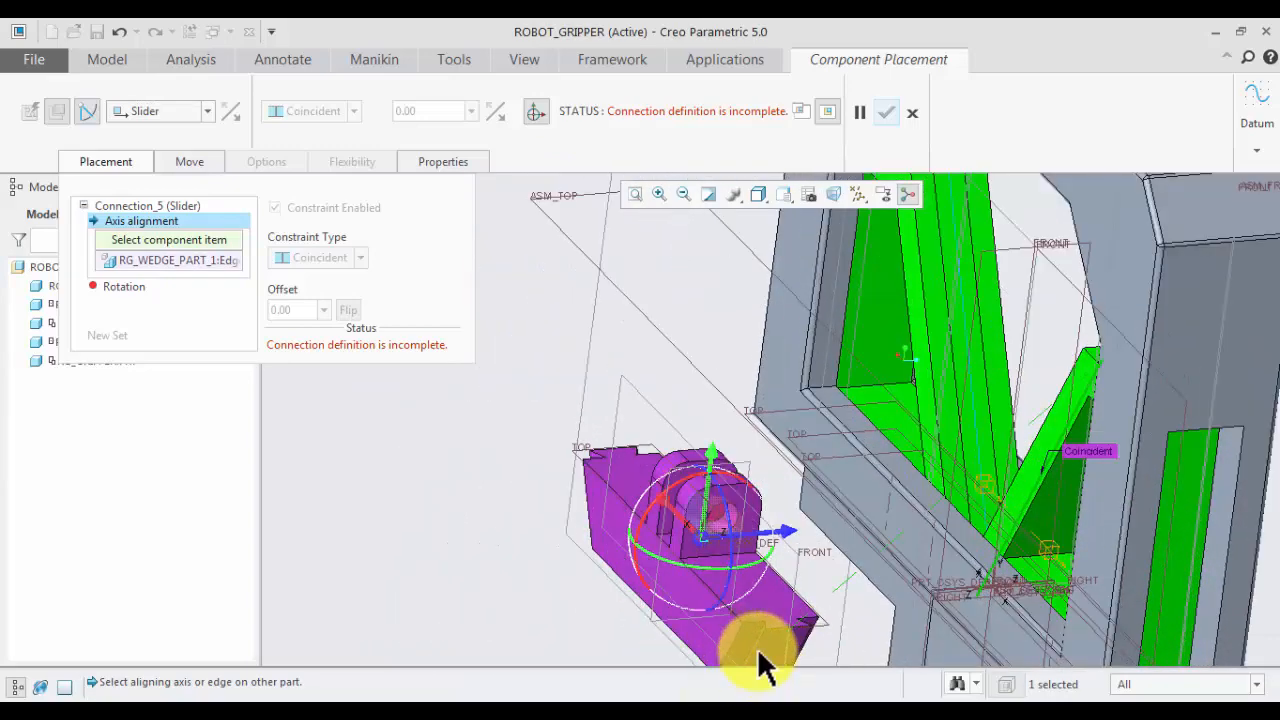
scroll(759, 648, up, 3)
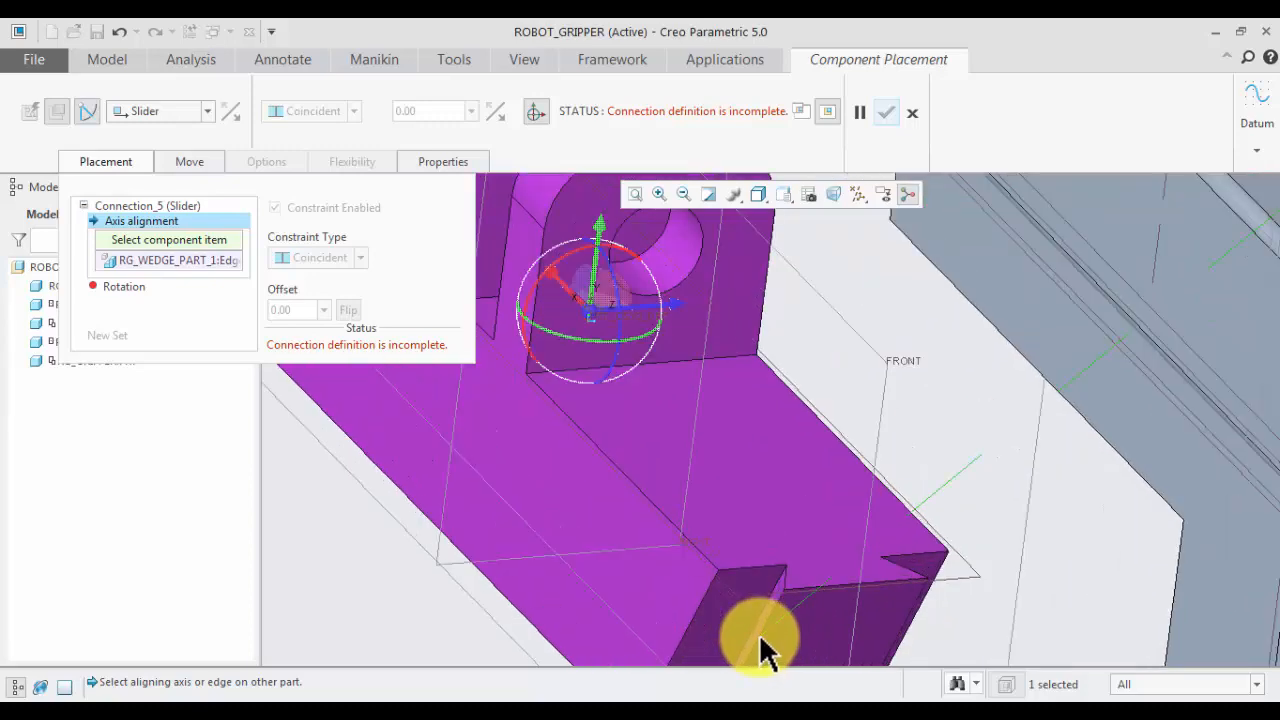
click(768, 620)
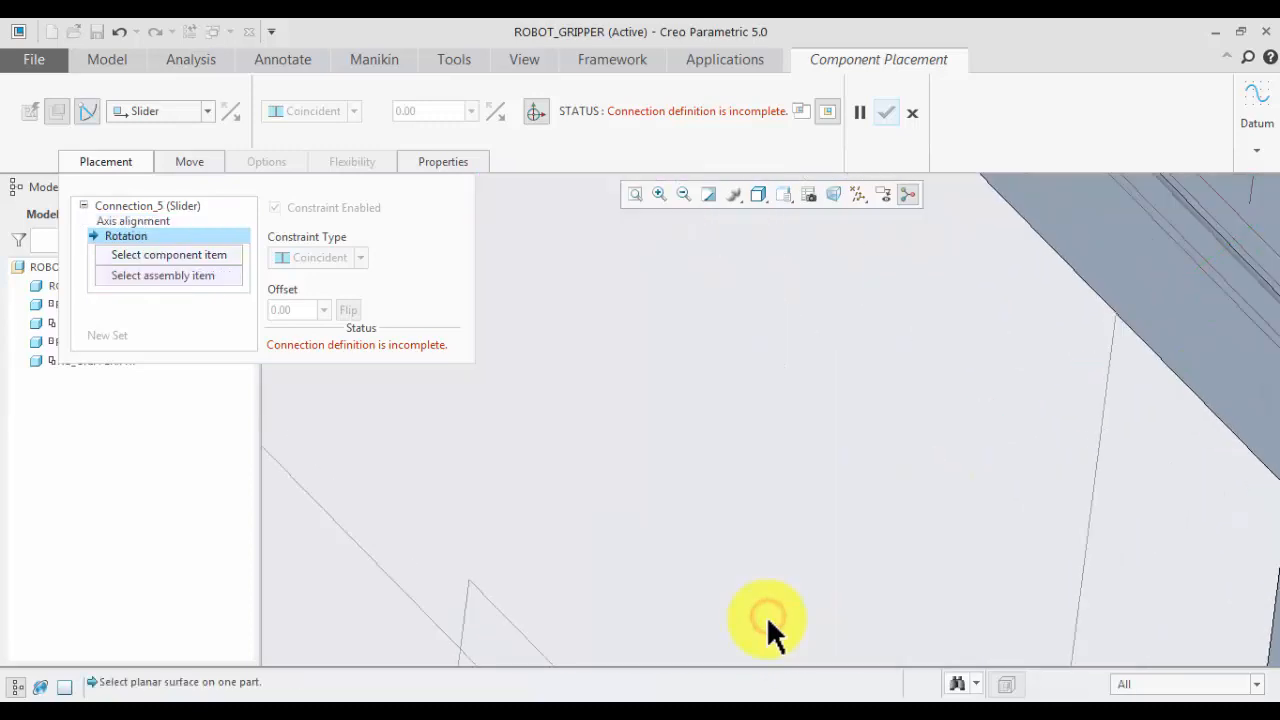
- Define the Slider's rotation reference by matching the FRONT planes of rg_wedge_part_2 and the first rg_wedge_part_1
scroll(726, 500, down, 5)
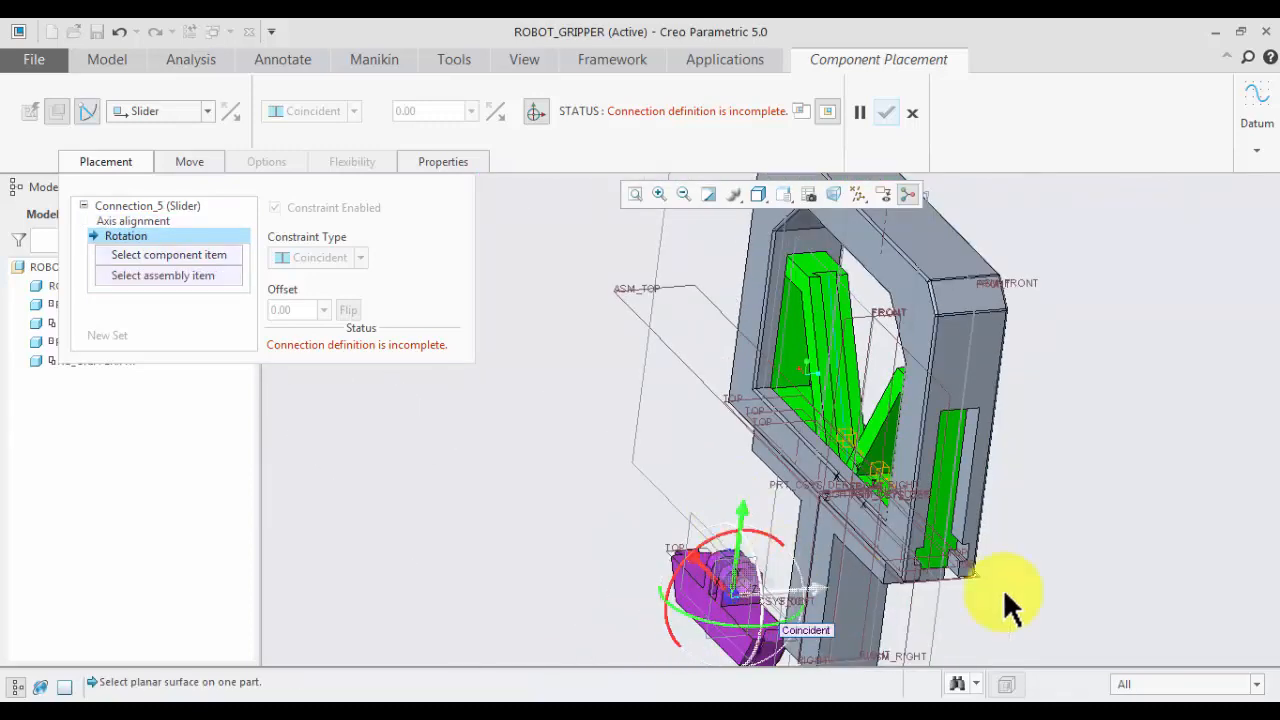
middle_drag(1100, 539, 1012, 545)
click(1008, 544)
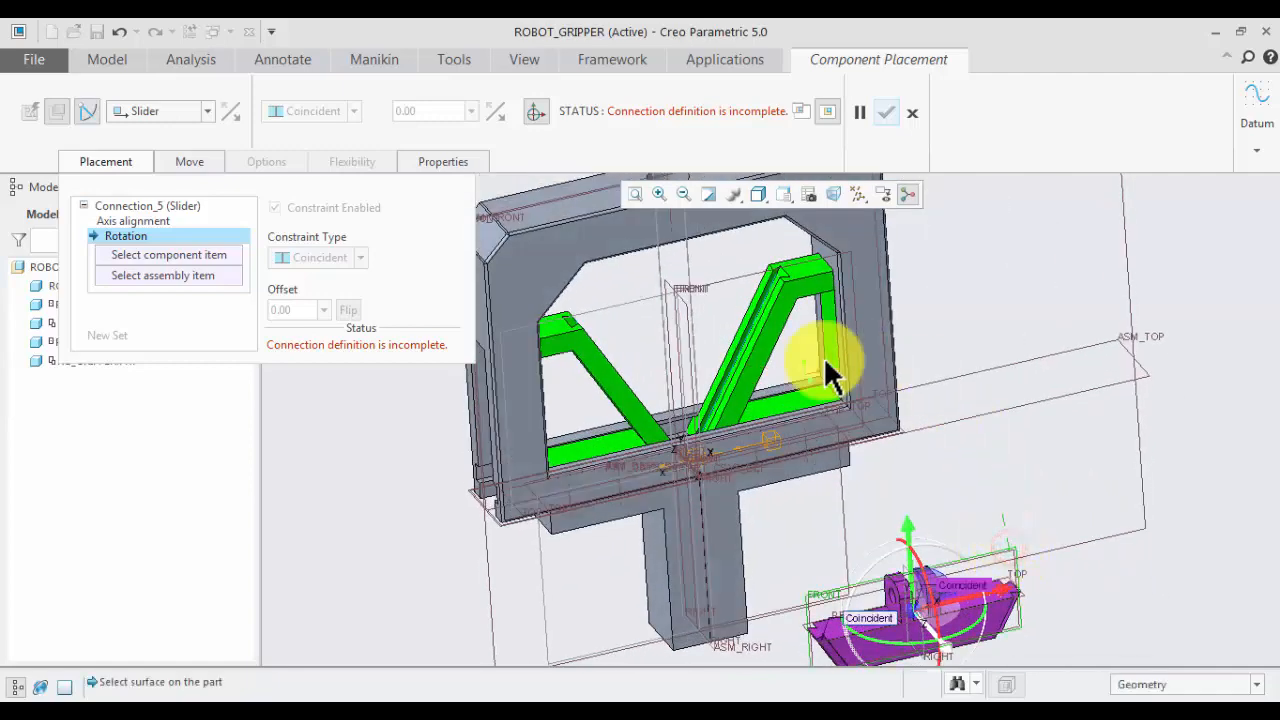
click(611, 306)
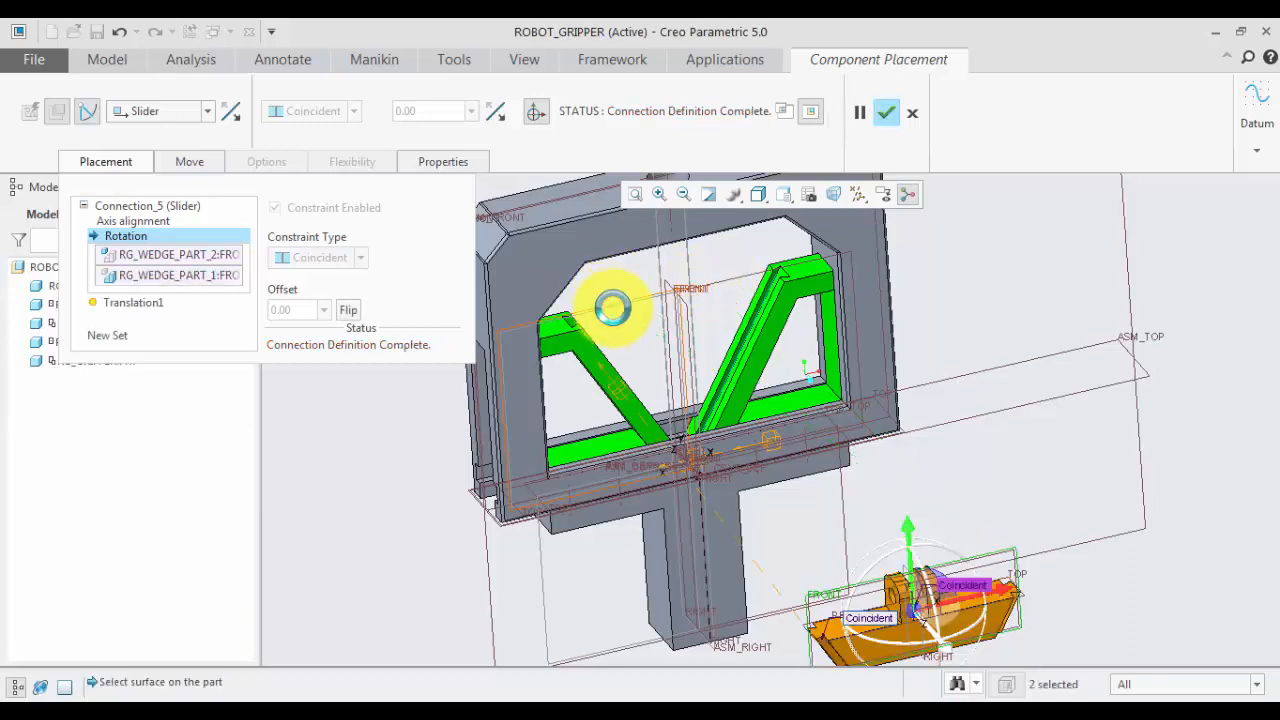
- Add a second Slider connection and align the opposite sloped edge of rg_wedge_part_2 with the other rg_wedge_part_1's rail edge
click(118, 334)
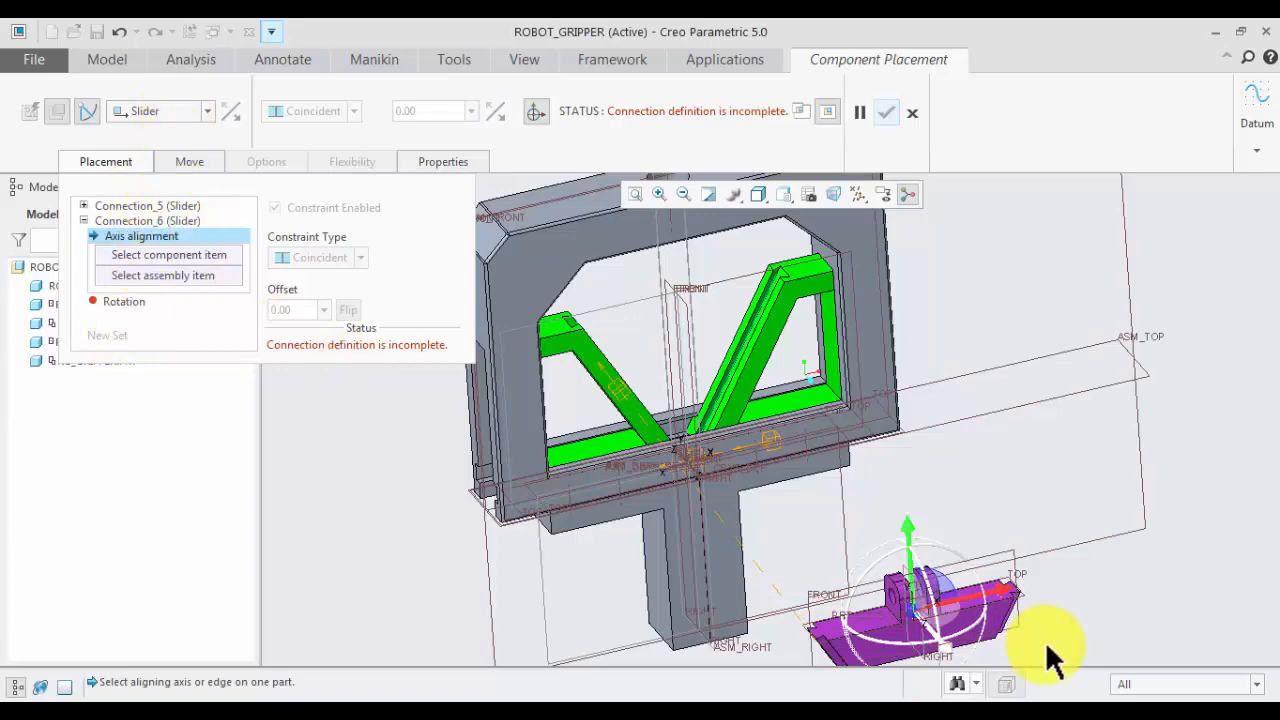
middle_drag(1072, 608, 730, 690)
scroll(734, 314, up, 8)
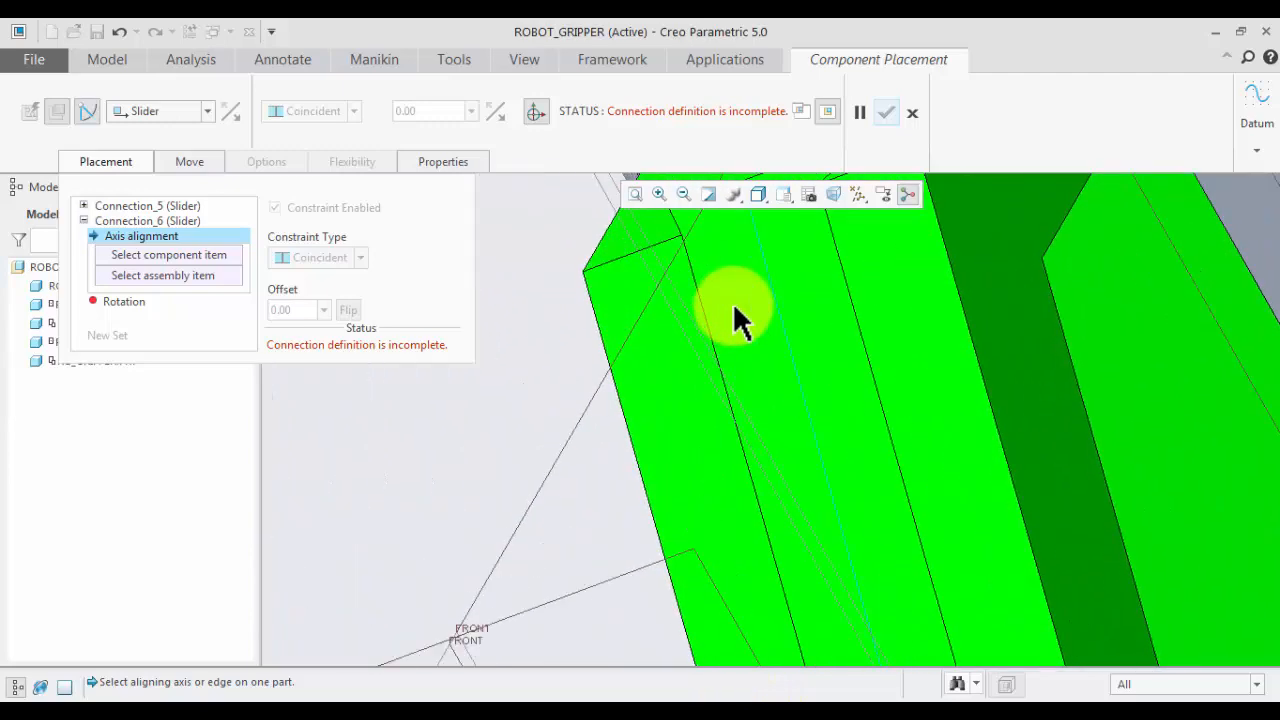
middle_drag(735, 318, 596, 312)
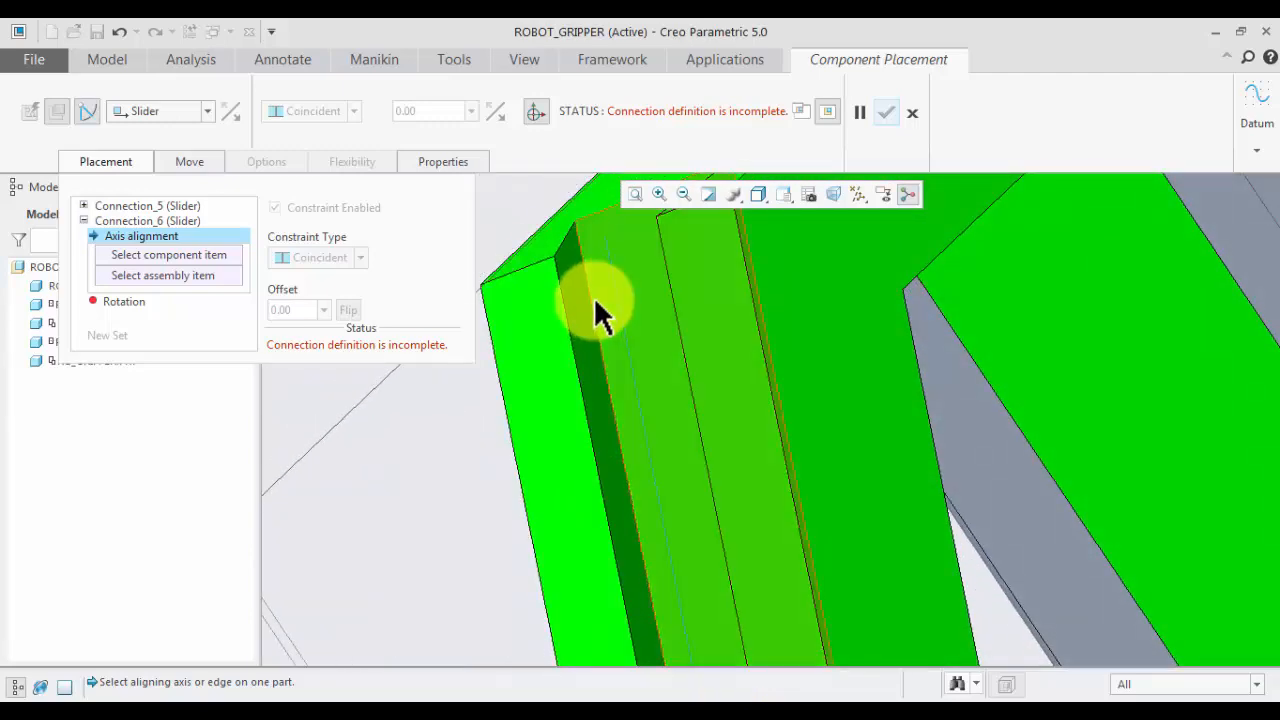
click(590, 296)
scroll(612, 294, down, 4)
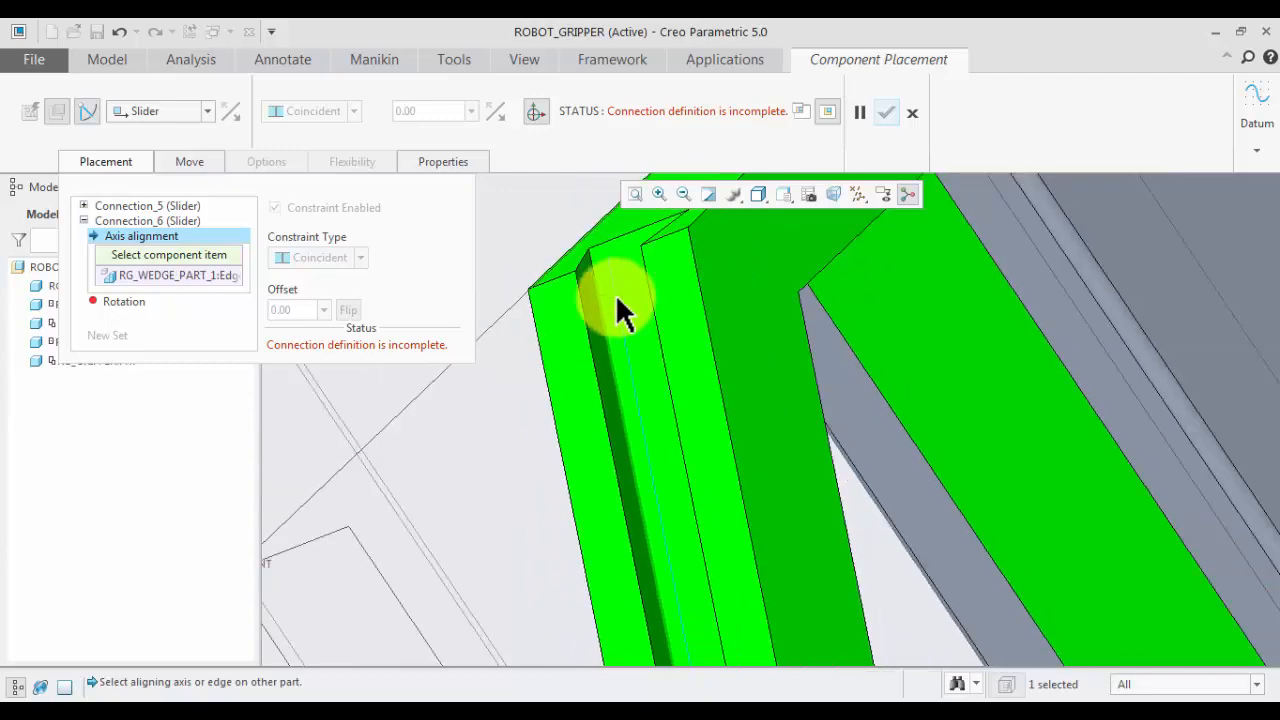
scroll(617, 312, down, 5)
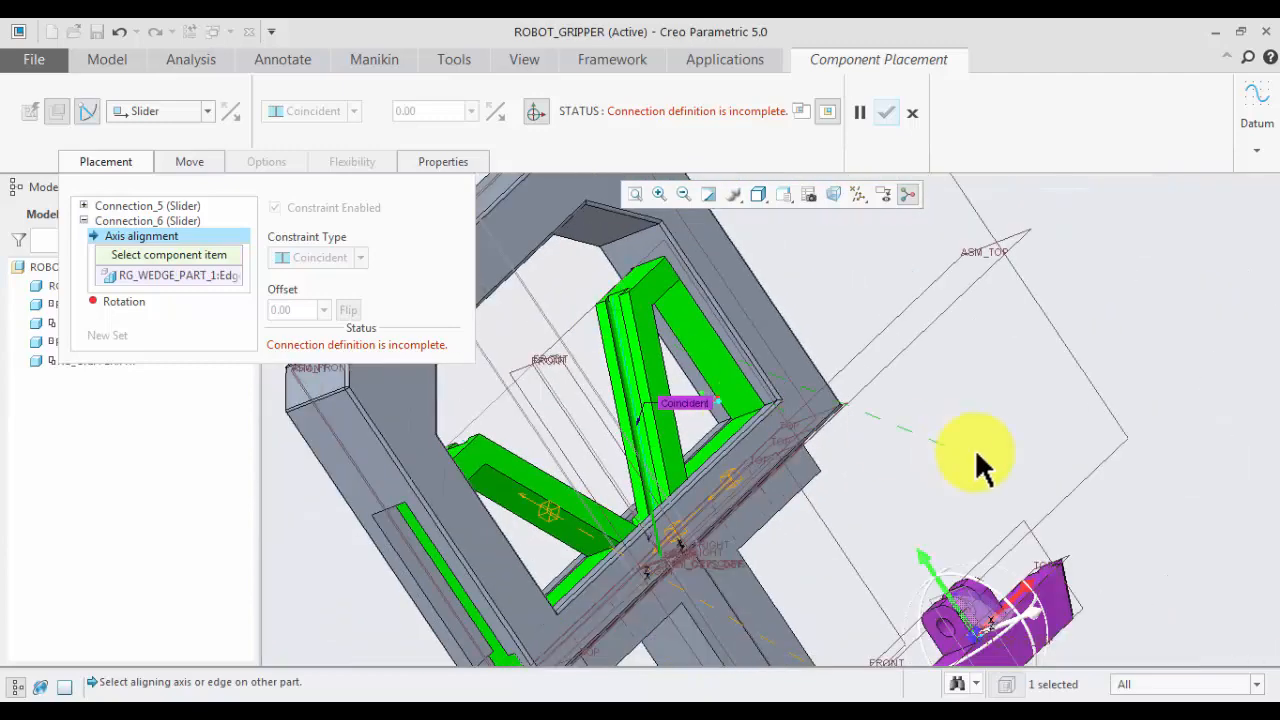
middle_drag(1082, 452, 1120, 445)
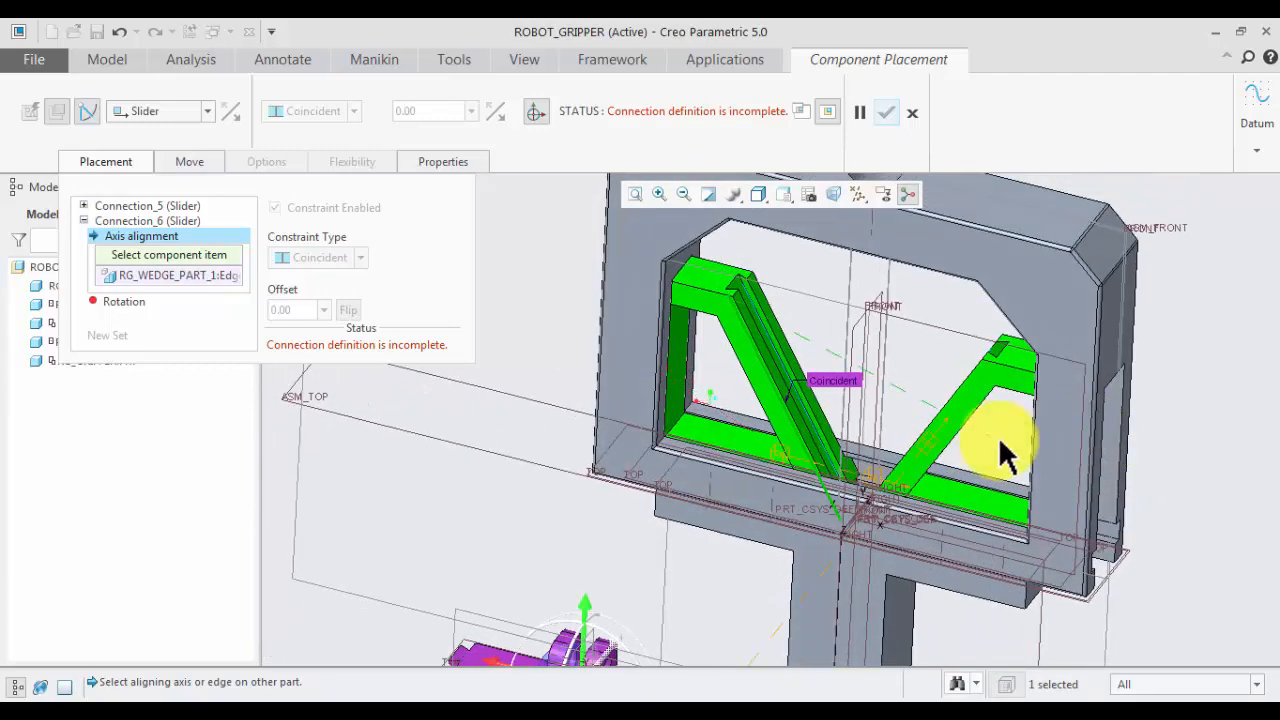
scroll(665, 605, up, 8)
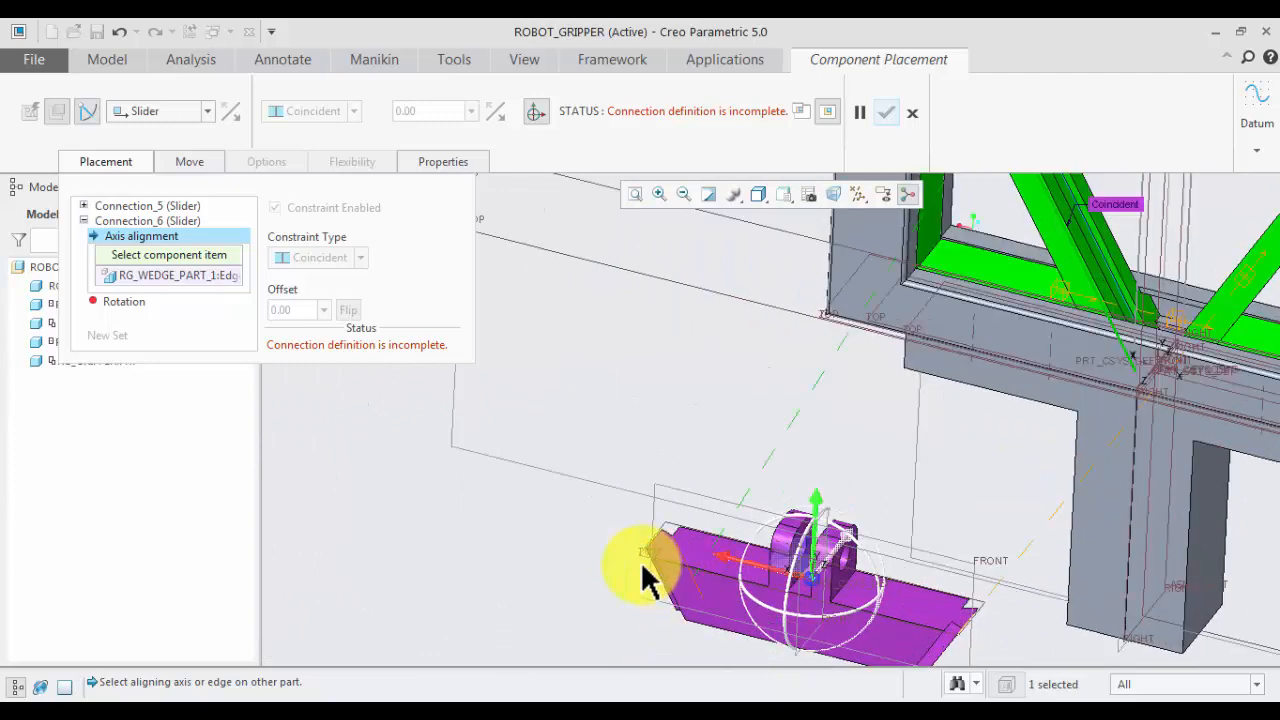
scroll(655, 588, up, 5)
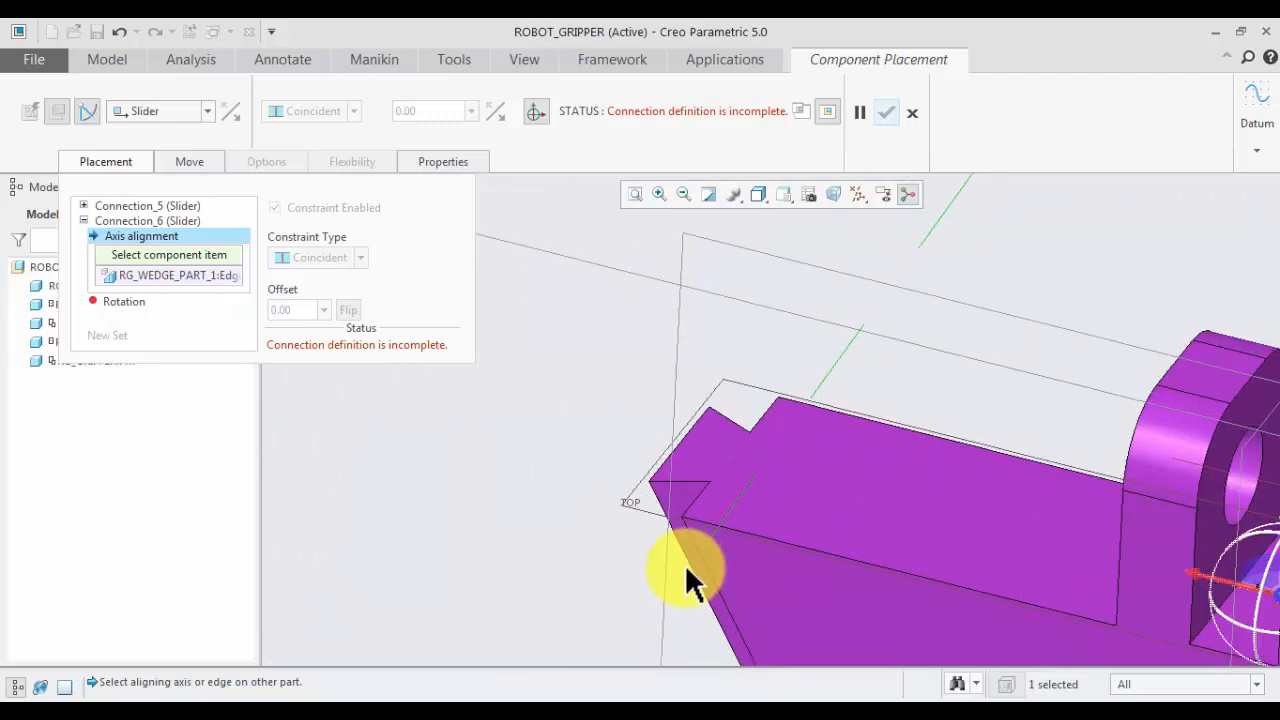
click(688, 558)
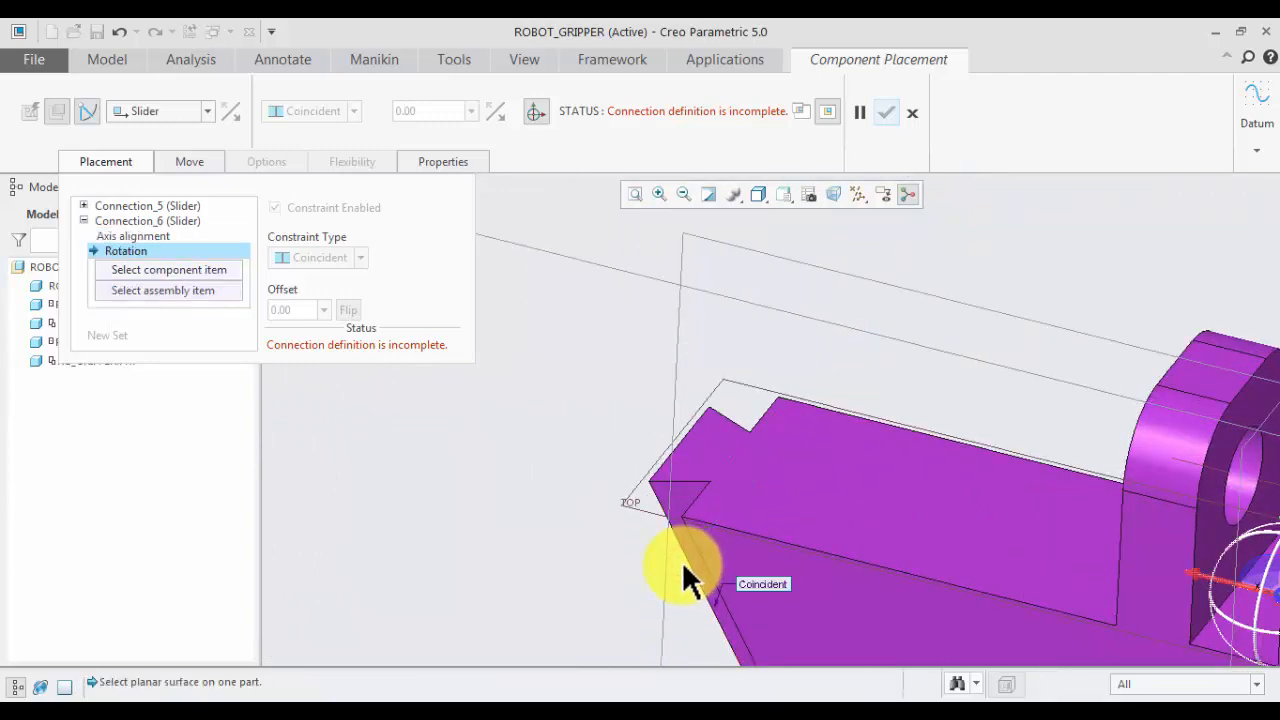
- Set the second Slider's rotation with the FRONT planes of rg_wedge_part_2 and the other rg_wedge_part_1, and accept the placement
scroll(530, 380, down, 3)
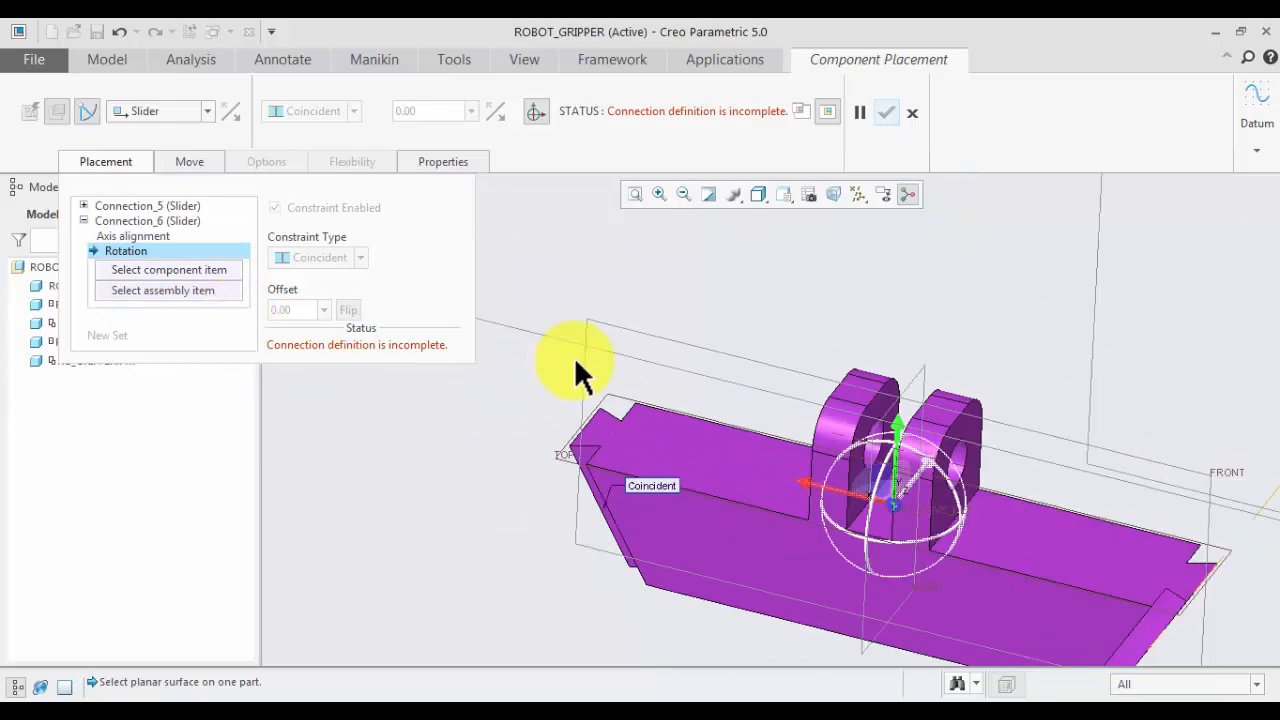
click(586, 370)
scroll(514, 401, down, 5)
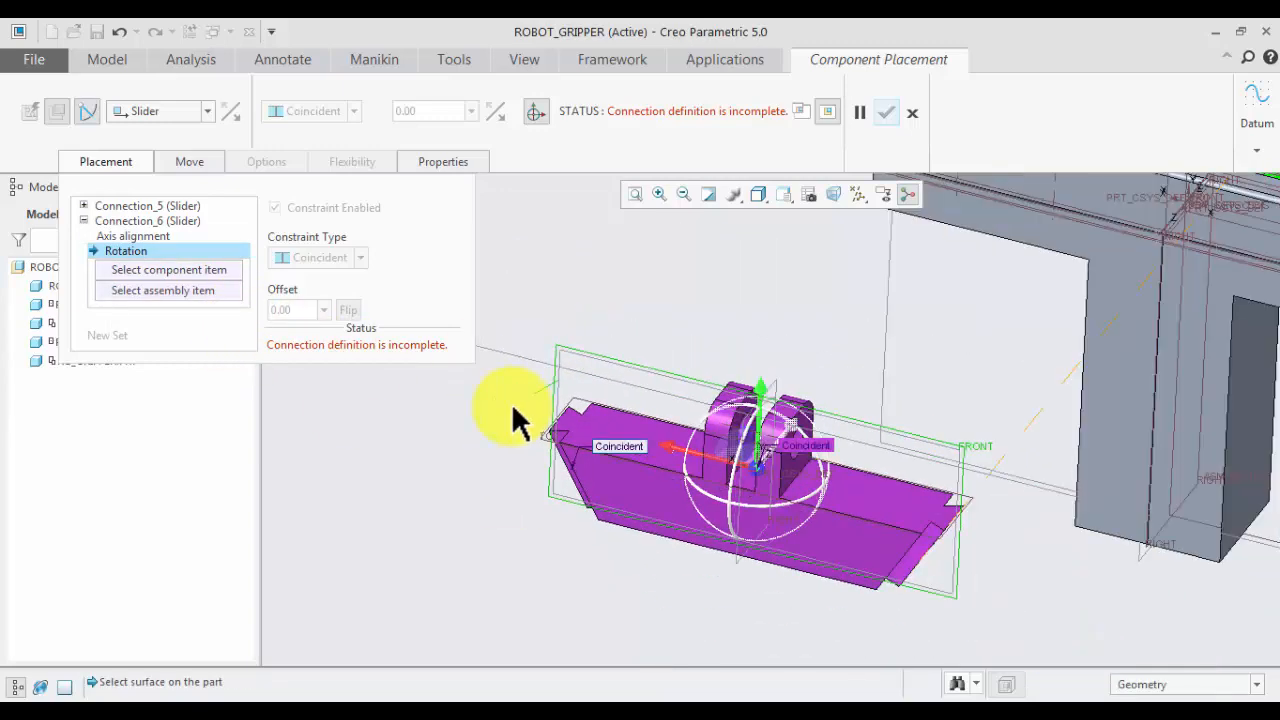
scroll(506, 407, down, 4)
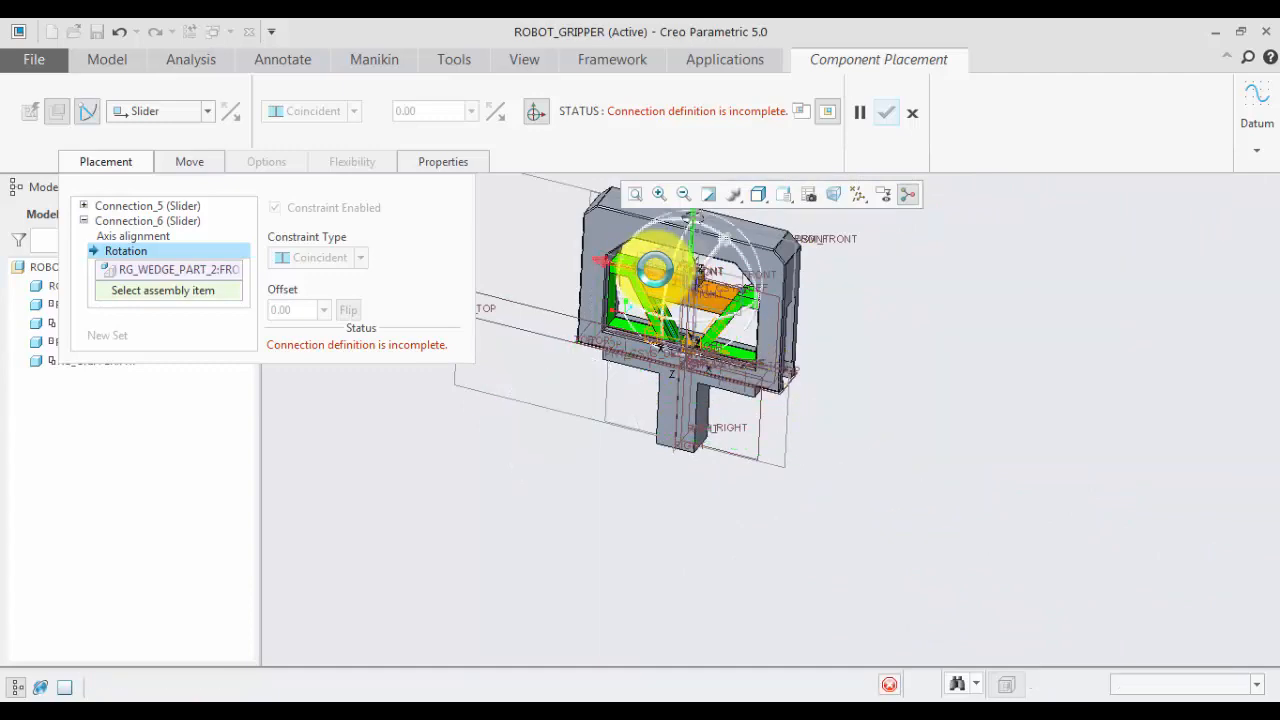
click(677, 314)
middle_drag(923, 368, 862, 435)
scroll(862, 440, down, 2)
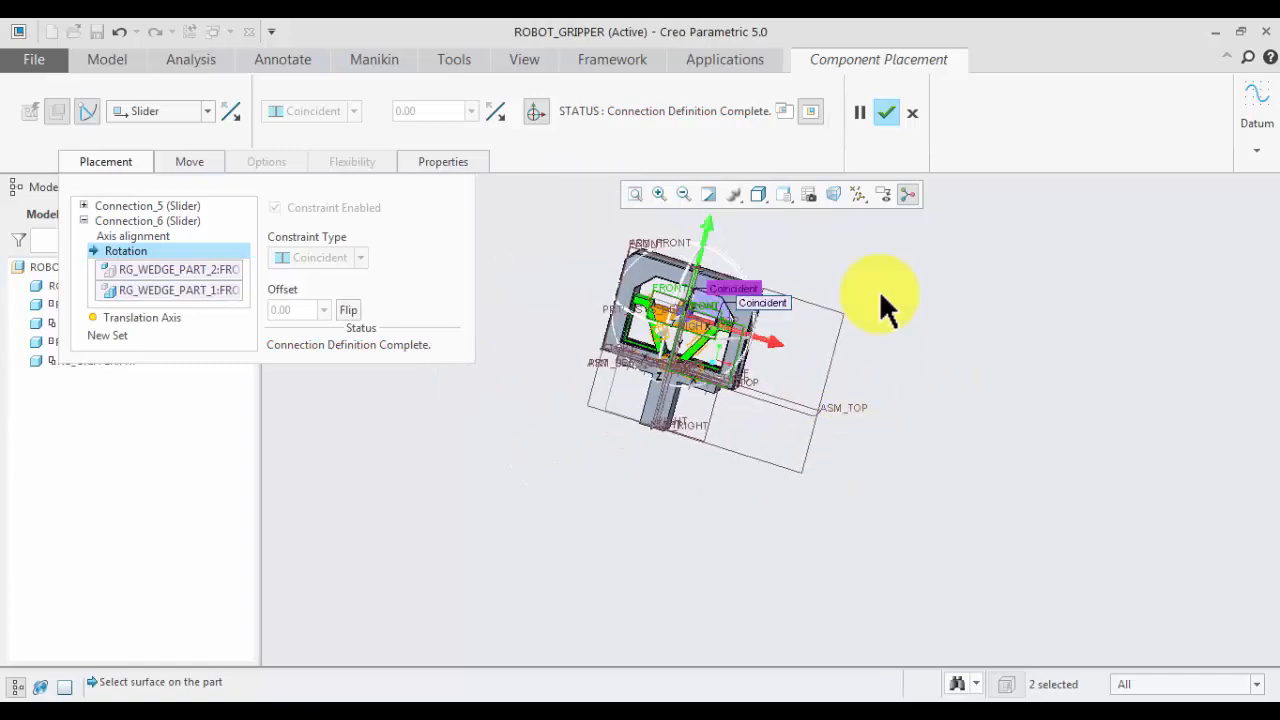
click(890, 115)
- Move rg_wedge_part_2 slightly down between the two wedges to check the sliding motion, and finish the component drag
scroll(660, 315, up, 5)
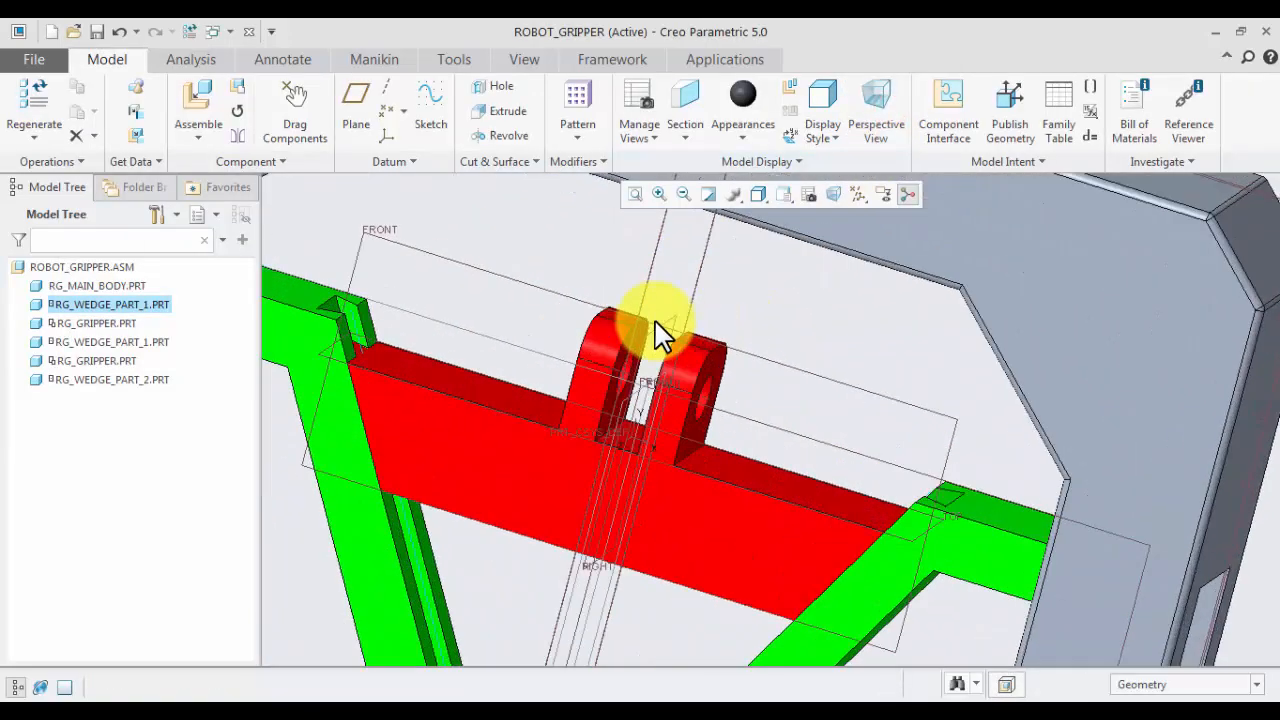
scroll(655, 322, up, 2)
scroll(694, 372, down, 3)
mouse_move(702, 362)
middle_down()
mouse_move(711, 336)
mouse_move(713, 362)
middle_up()
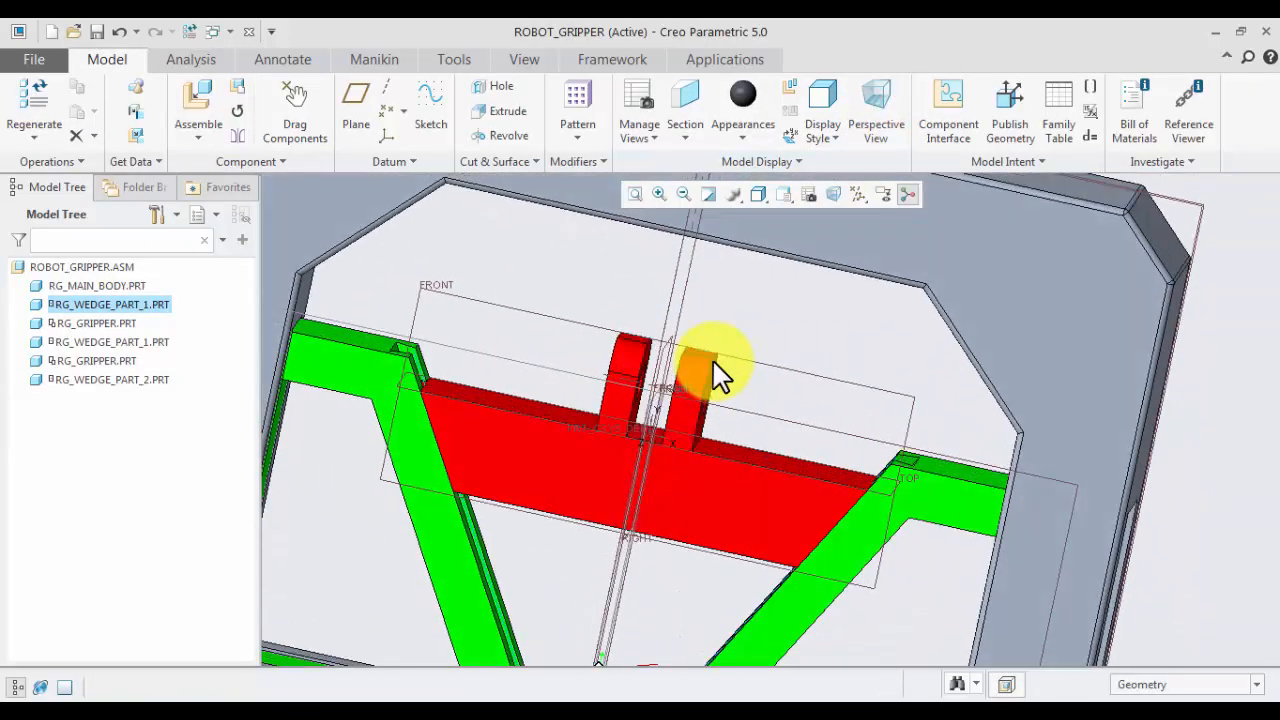
click(290, 112)
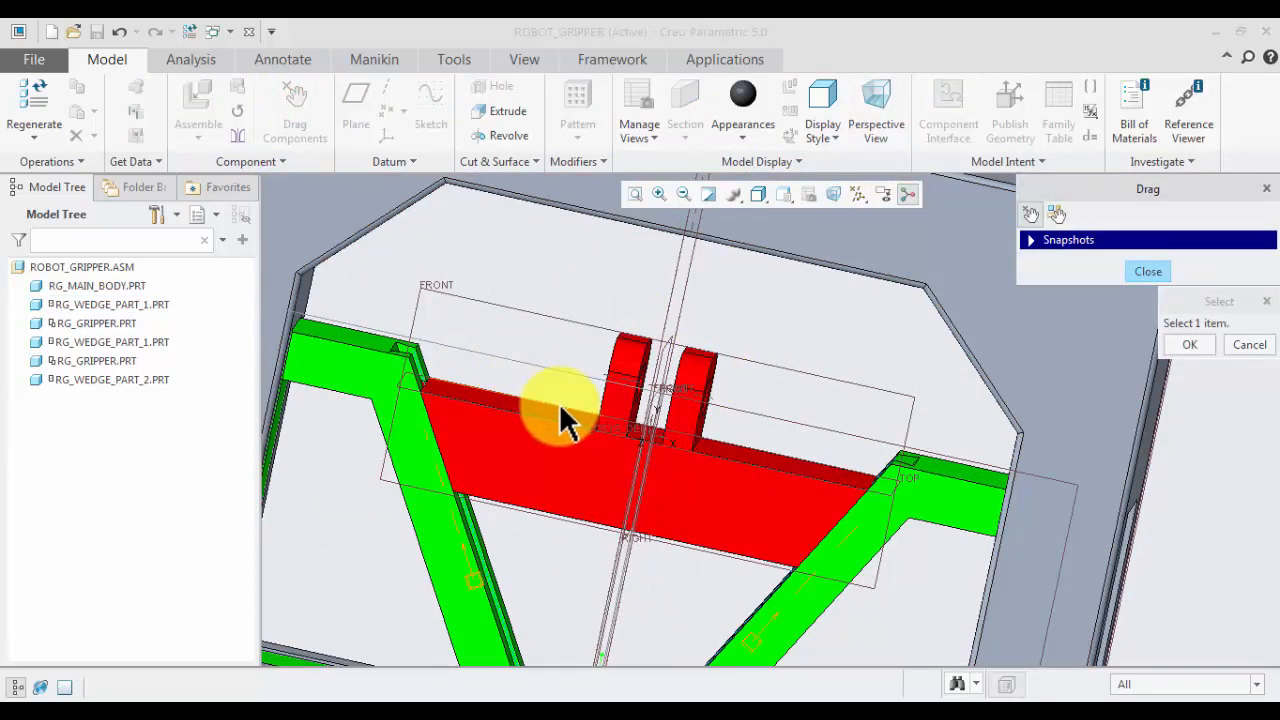
click(564, 423)
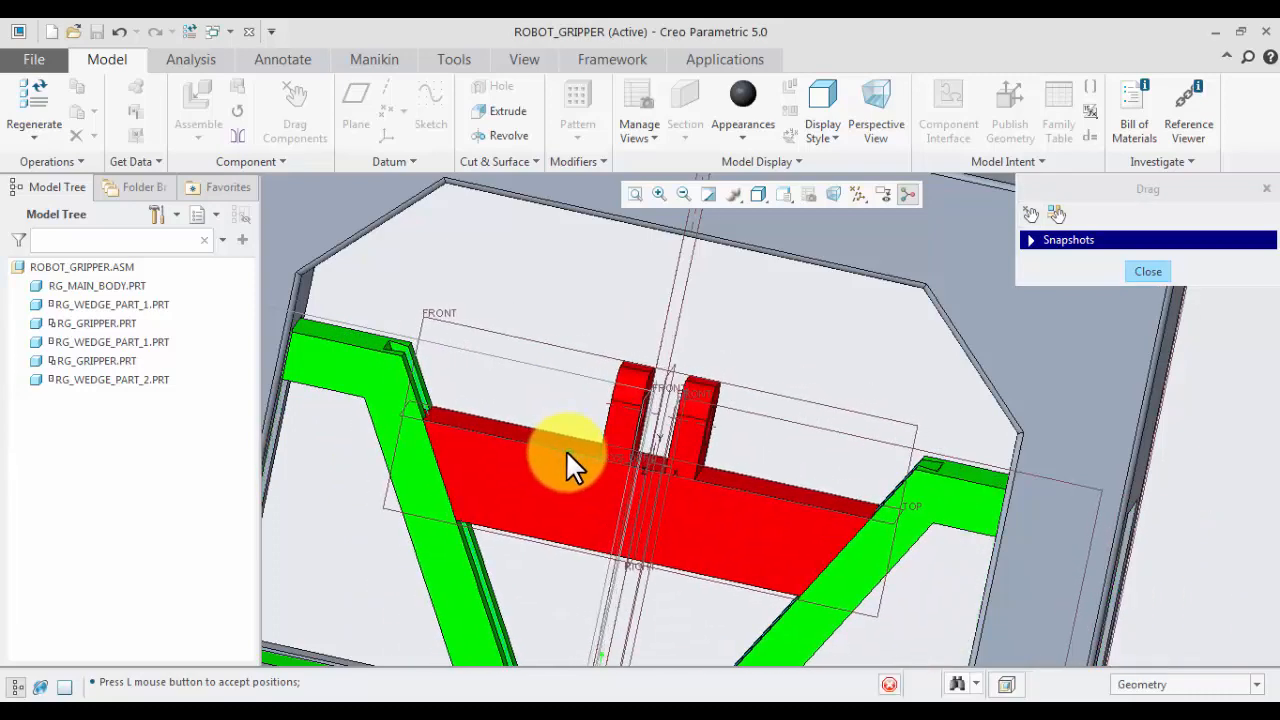
click(567, 451)
click(1147, 275)
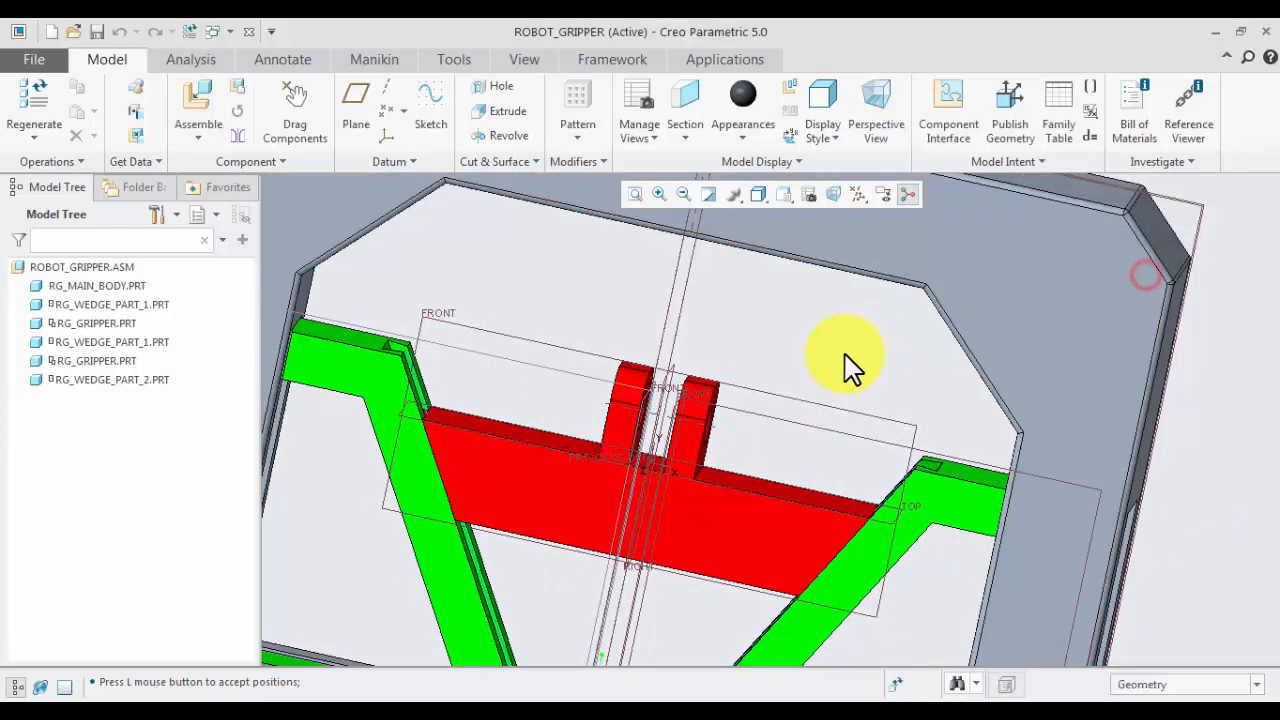
- Open RG_WEDGE_PART_2.PRT from the assembly in its own window
middle_drag(707, 358, 768, 517)
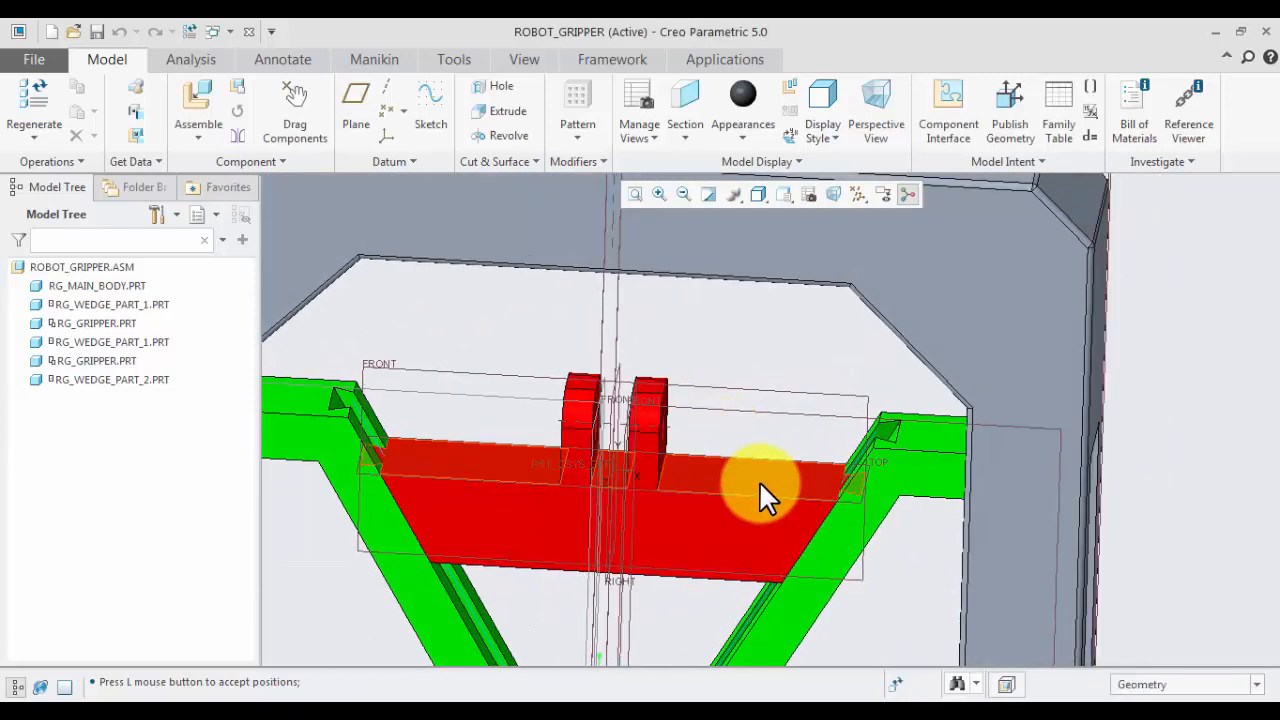
click(758, 481)
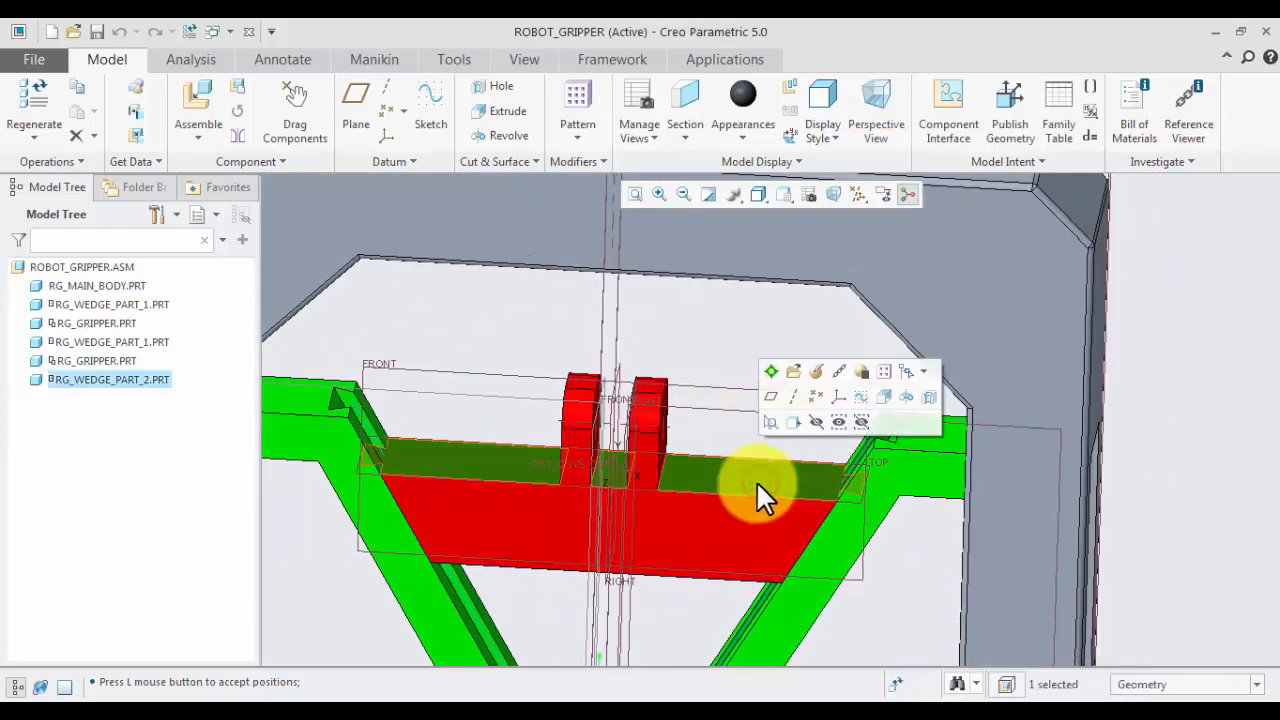
right_click(170, 383)
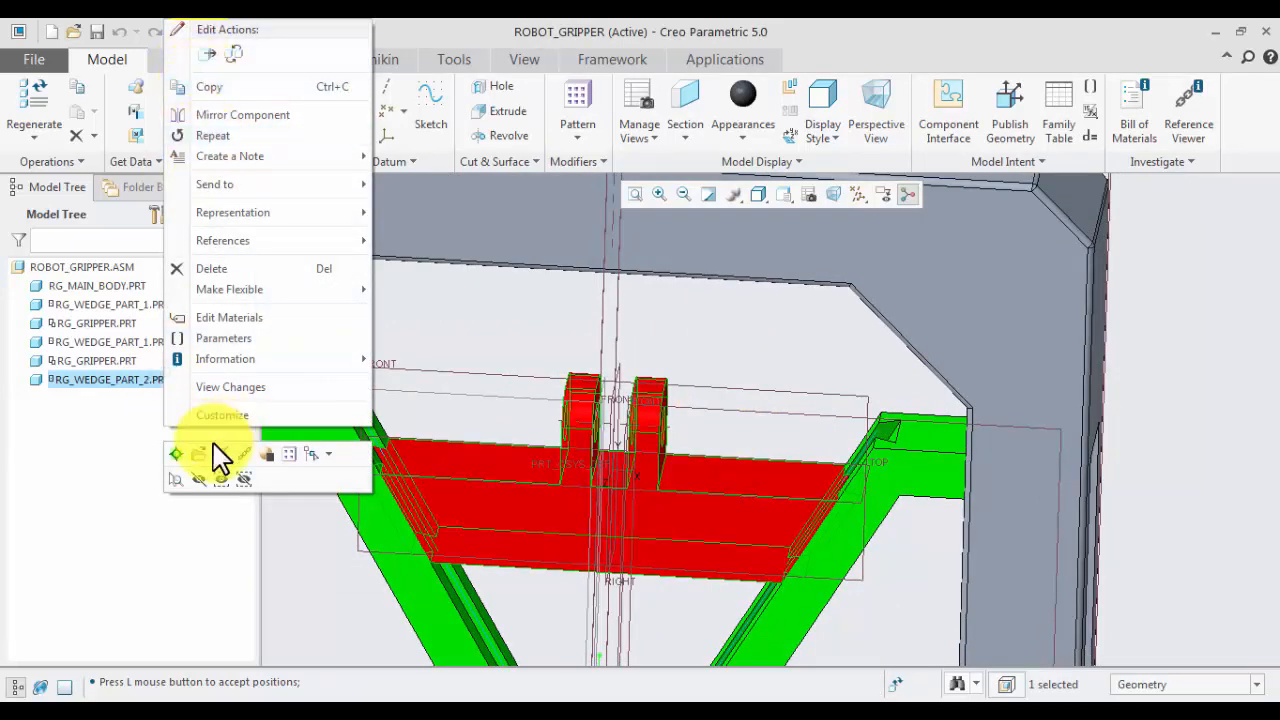
click(197, 452)
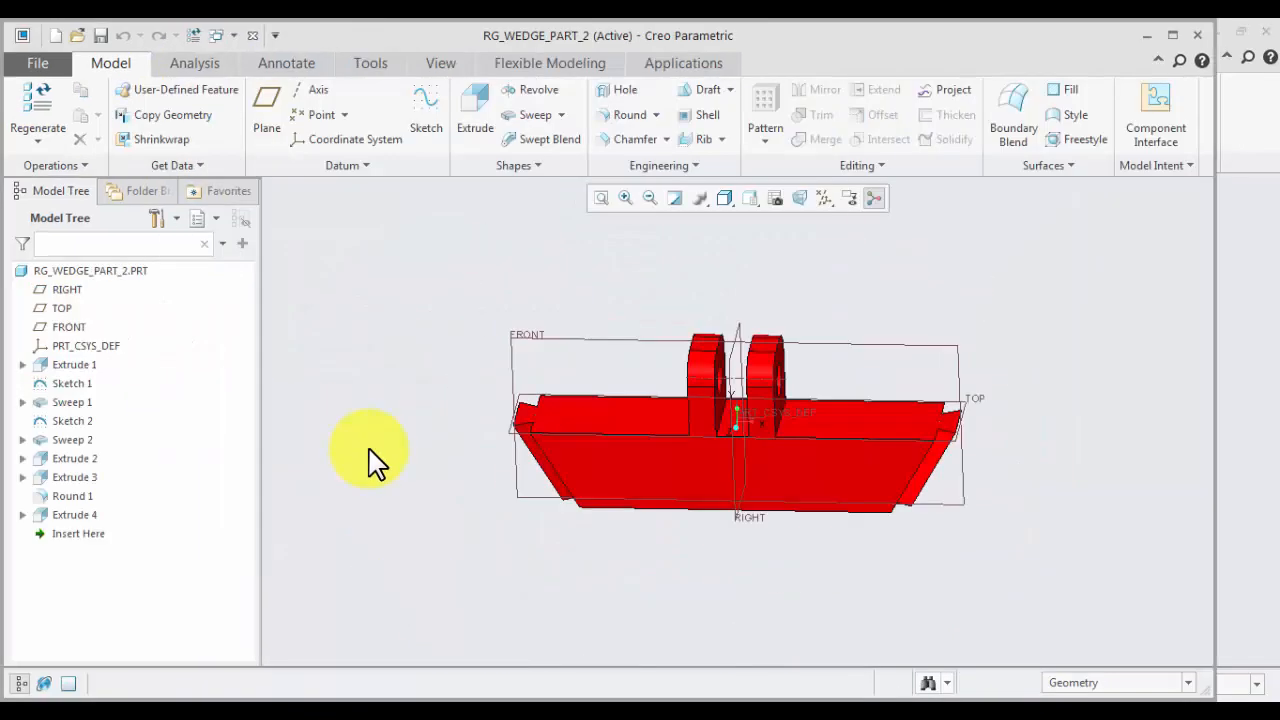
- Create a datum axis through the RIGHT and FRONT datum planes of rg_wedge_part_2
scroll(877, 415, down, 5)
mouse_move(786, 419)
middle_down()
mouse_move(759, 446)
mouse_move(778, 436)
middle_up()
click(310, 93)
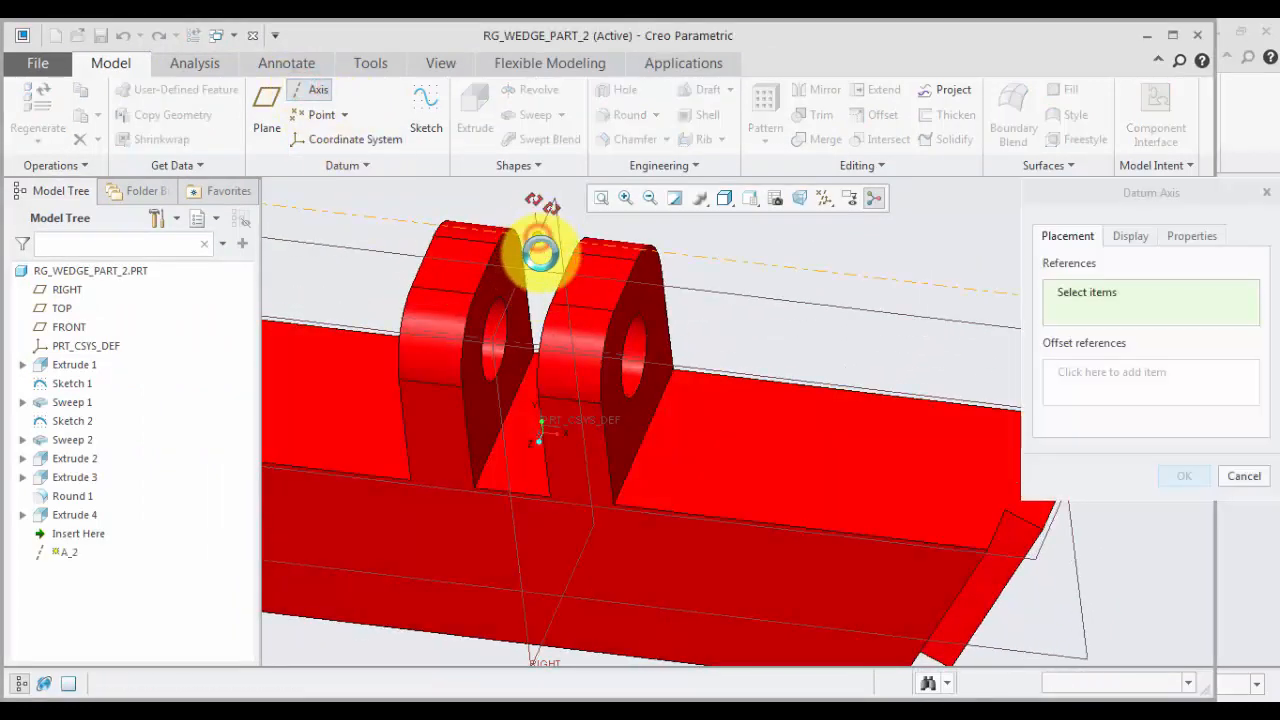
click(543, 258)
ctrl+click(547, 268)
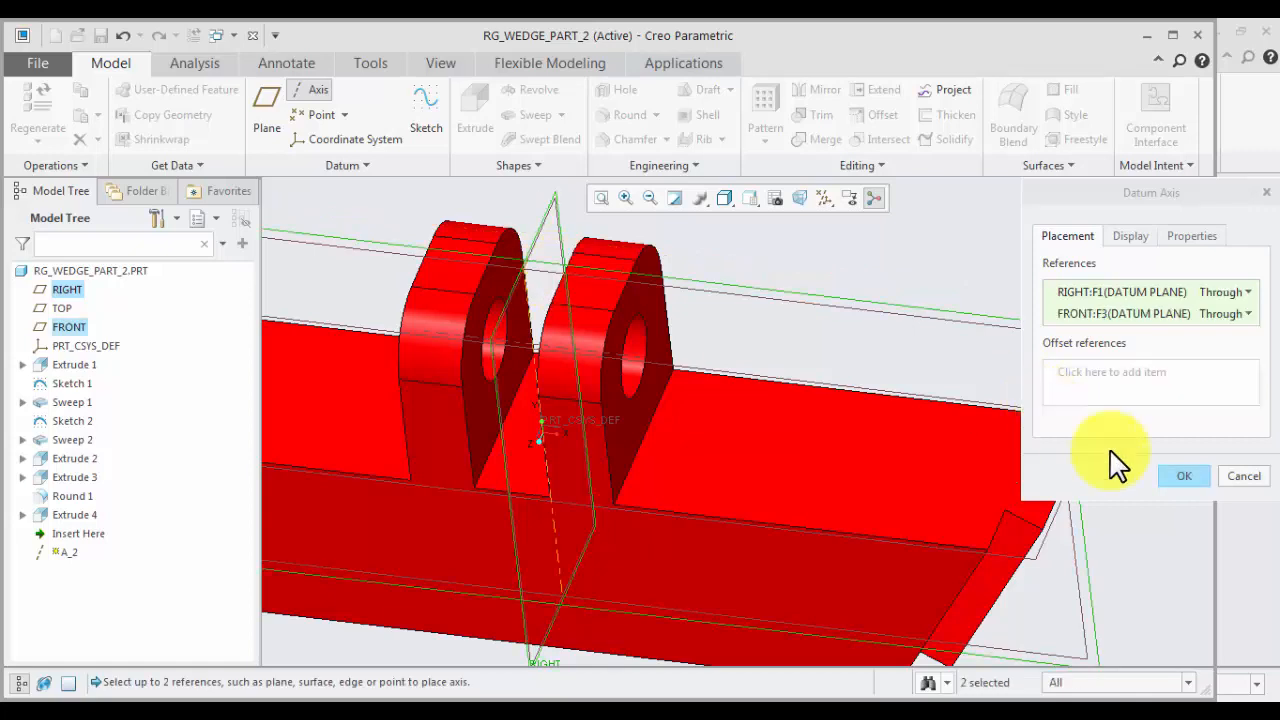
click(1184, 476)
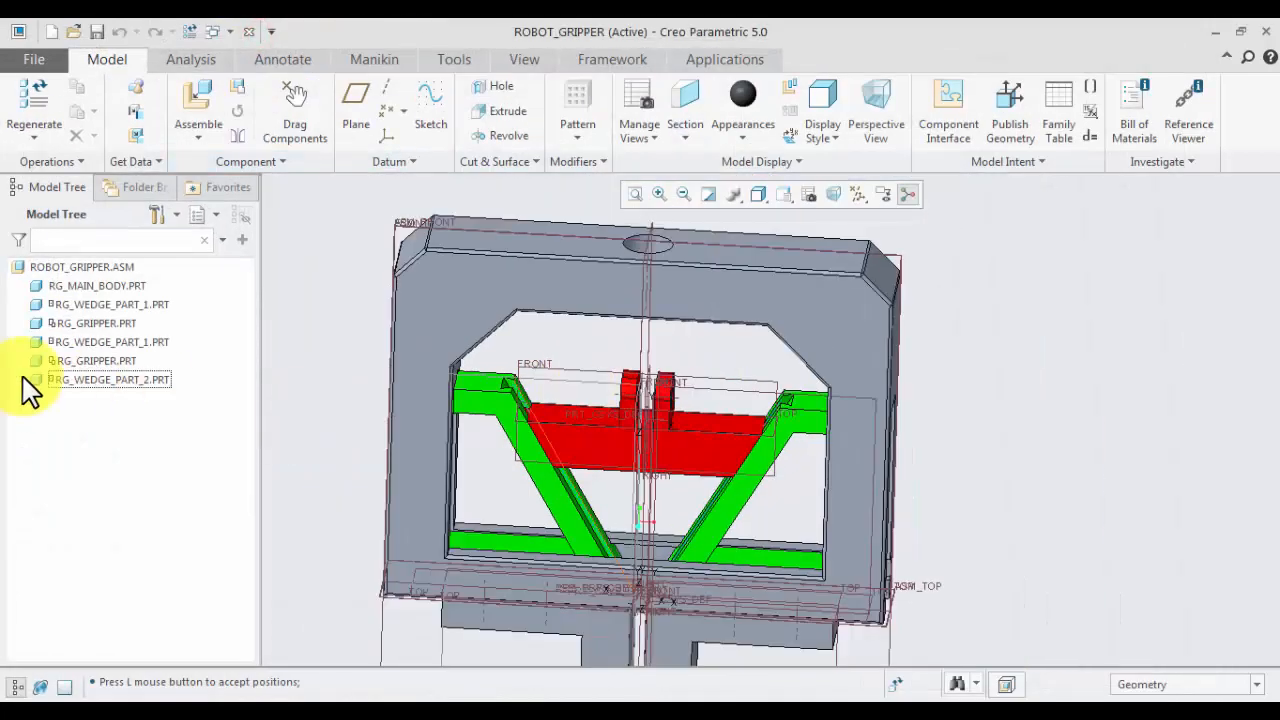
- Redefine the placement of RG_WEDGE_PART_2.PRT and add a third Slider connection set
click(80, 382)
click(129, 300)
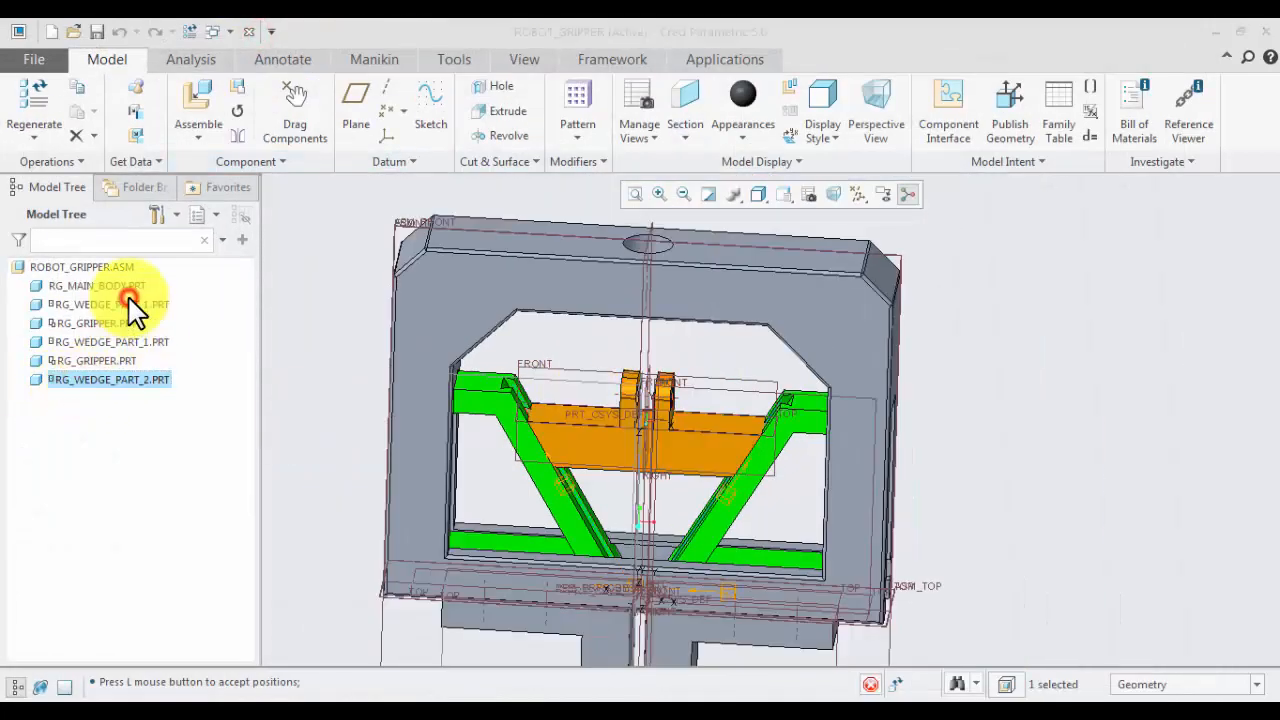
click(101, 162)
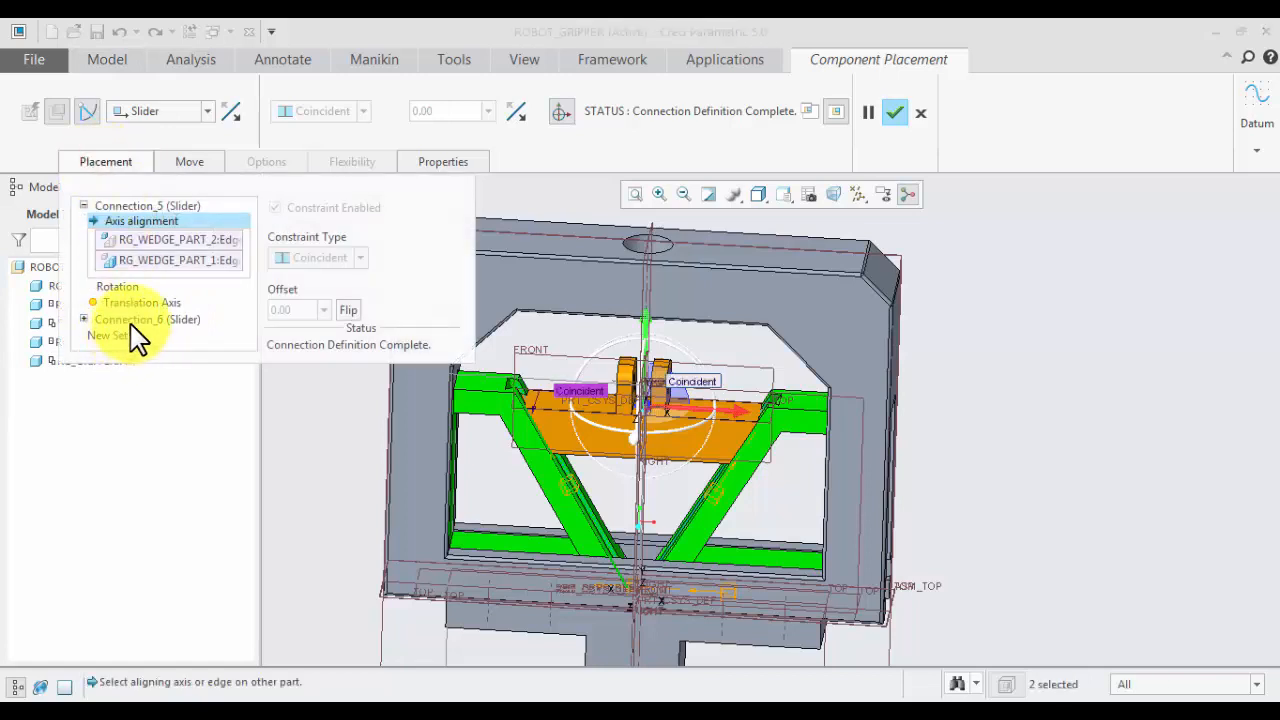
click(108, 336)
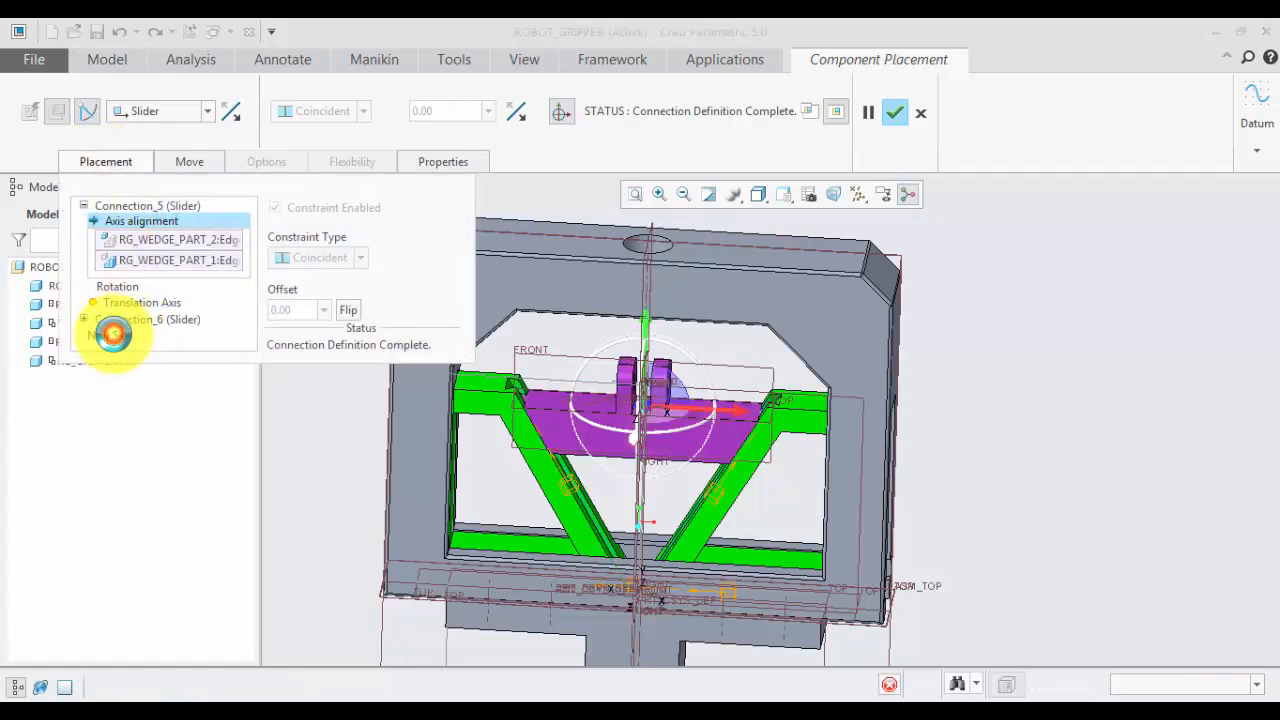
- Align the new Slider's axis using axis A_1 of the main body and the datum axis of rg_wedge_part_2
scroll(643, 286, up, 5)
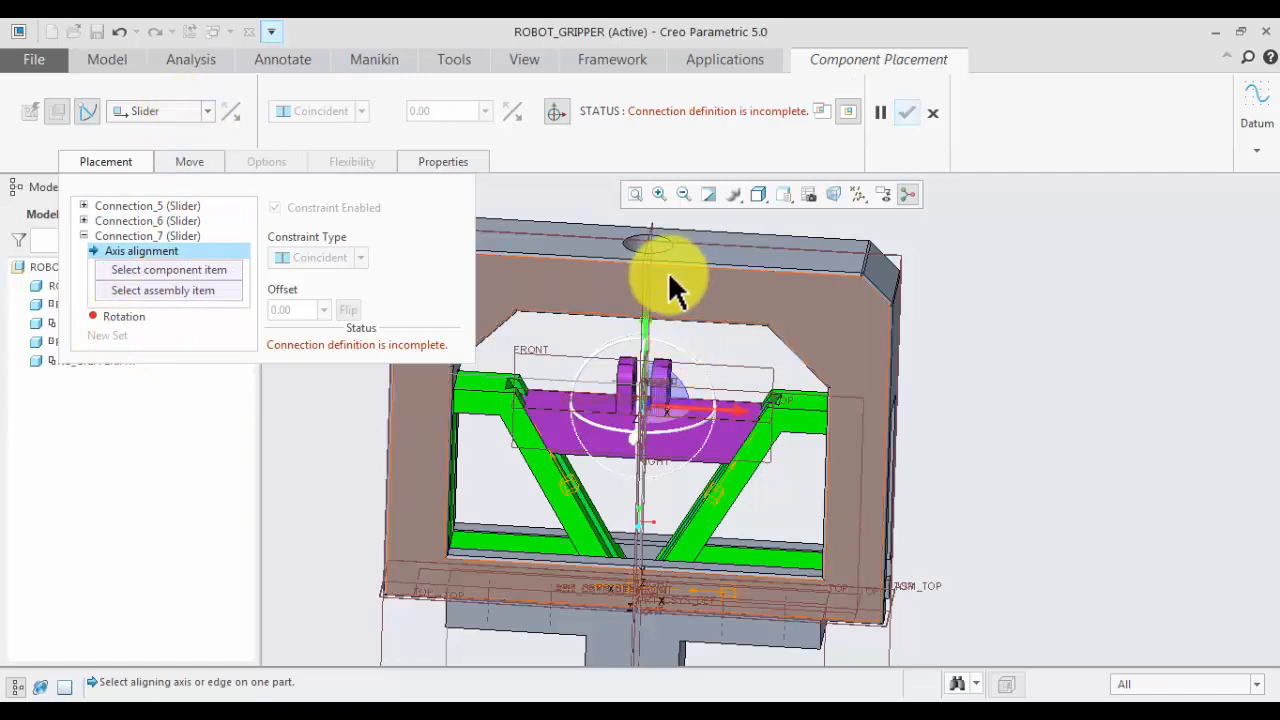
click(624, 284)
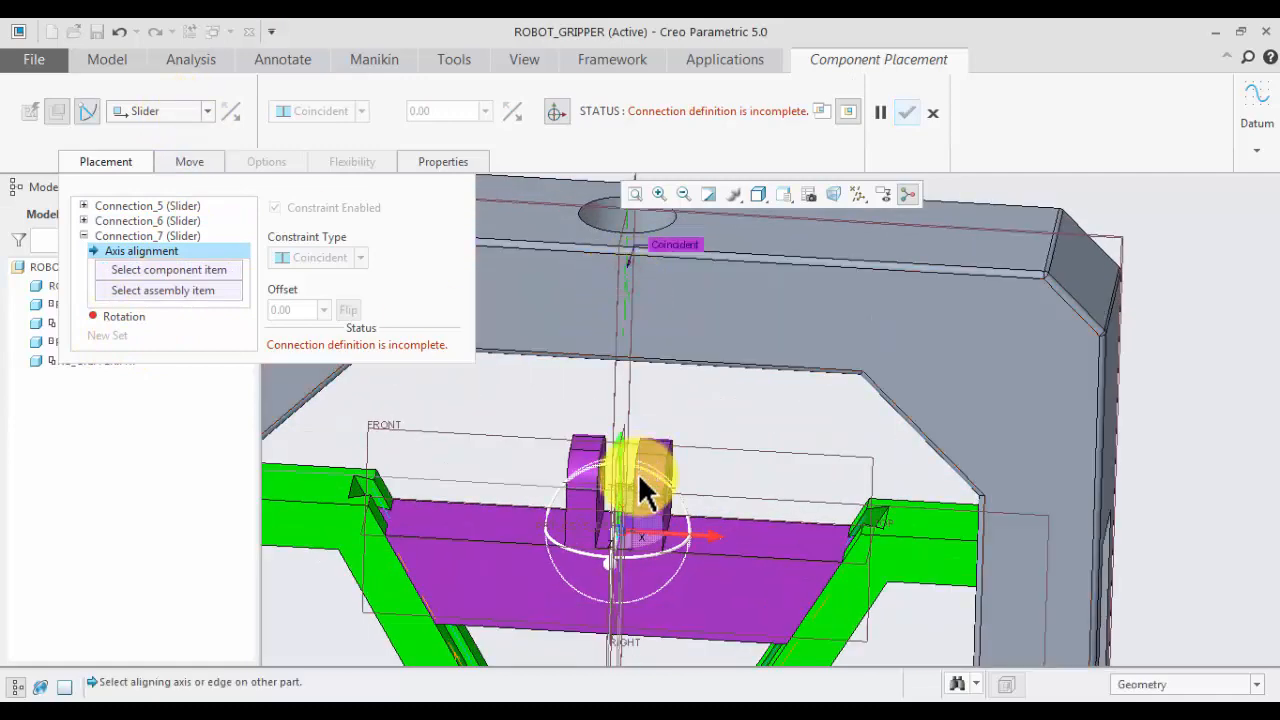
mouse_move(634, 609)
middle_down()
mouse_move(591, 569)
mouse_move(600, 600)
mouse_move(620, 588)
middle_up()
scroll(603, 571, up, 3)
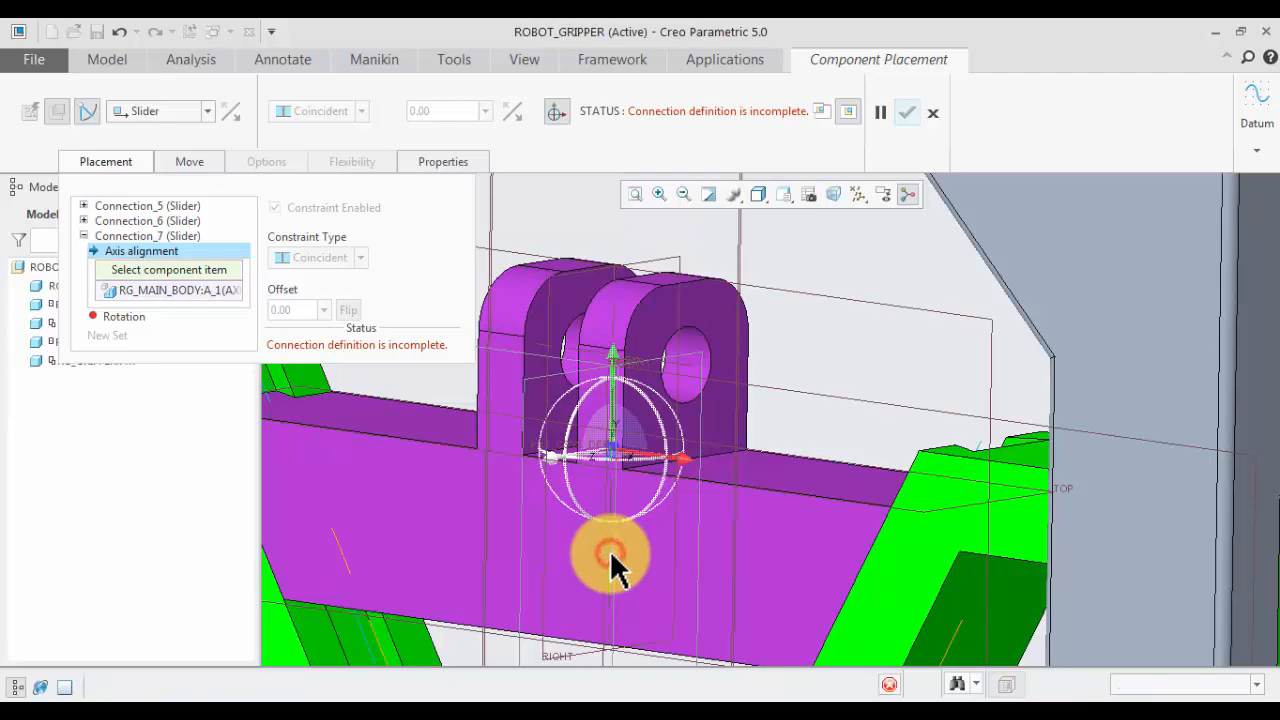
click(611, 555)
middle_drag(628, 566, 694, 514)
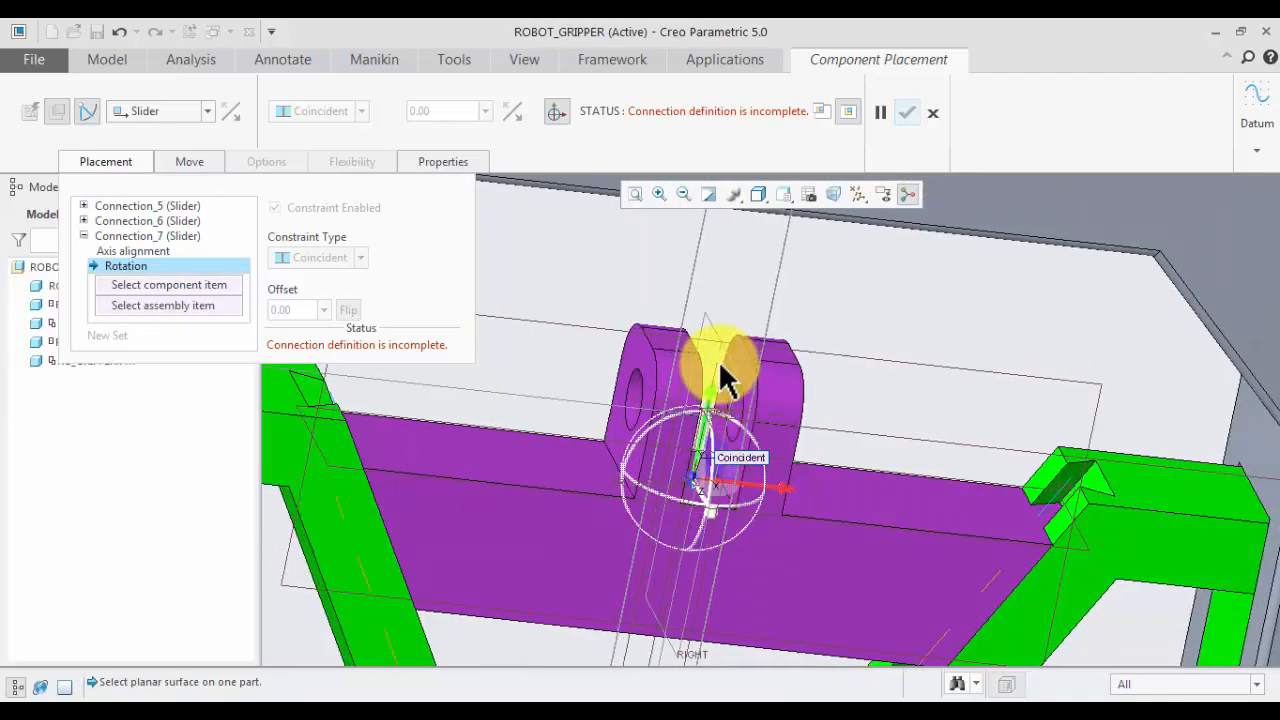
click(140, 251)
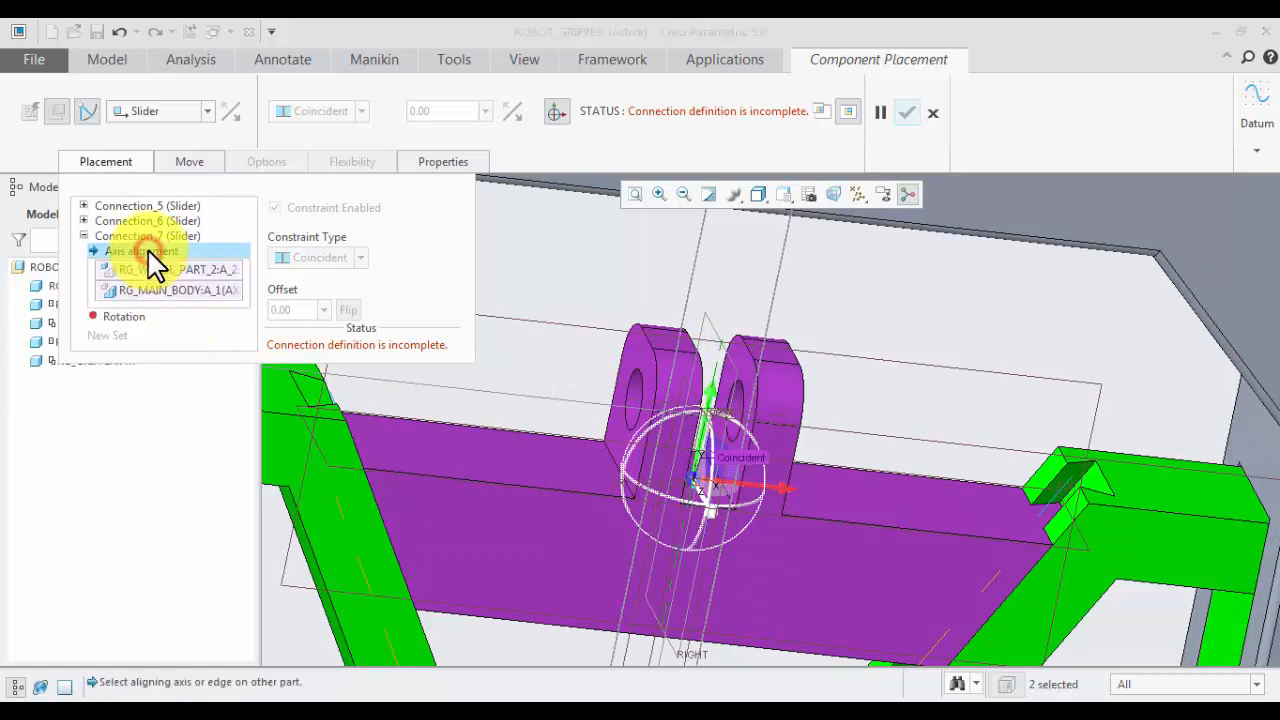
- Set the third Slider's rotation with the FRONT planes of rg_wedge_part_2 and the main body, and accept the placement
click(134, 318)
click(912, 362)
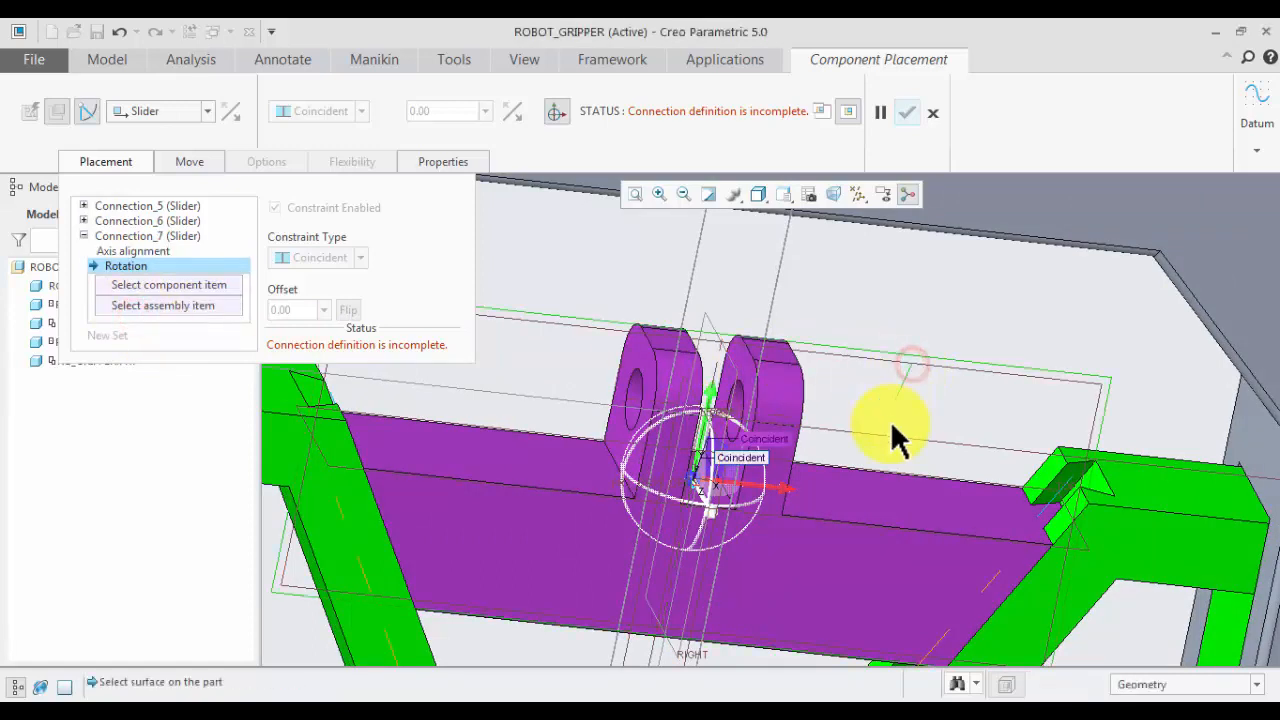
scroll(892, 425, up, 3)
click(893, 425)
scroll(895, 425, up, 2)
middle_drag(1133, 355, 1086, 318)
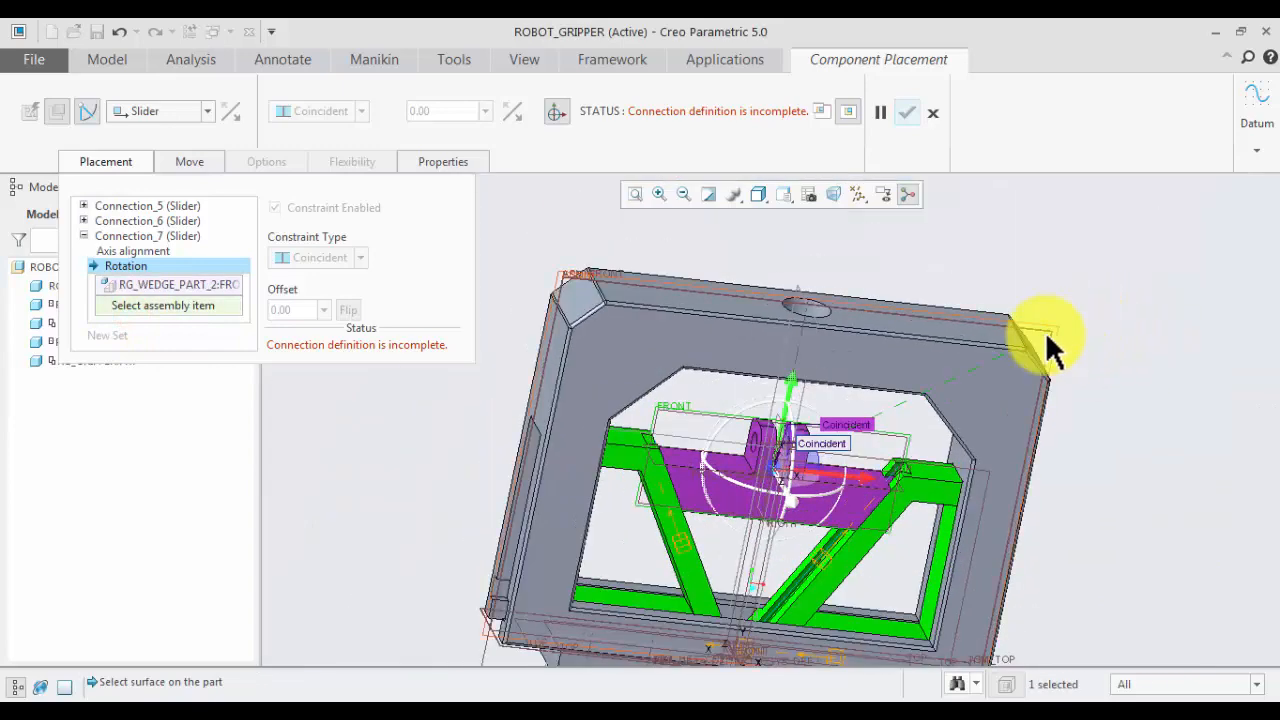
click(1043, 331)
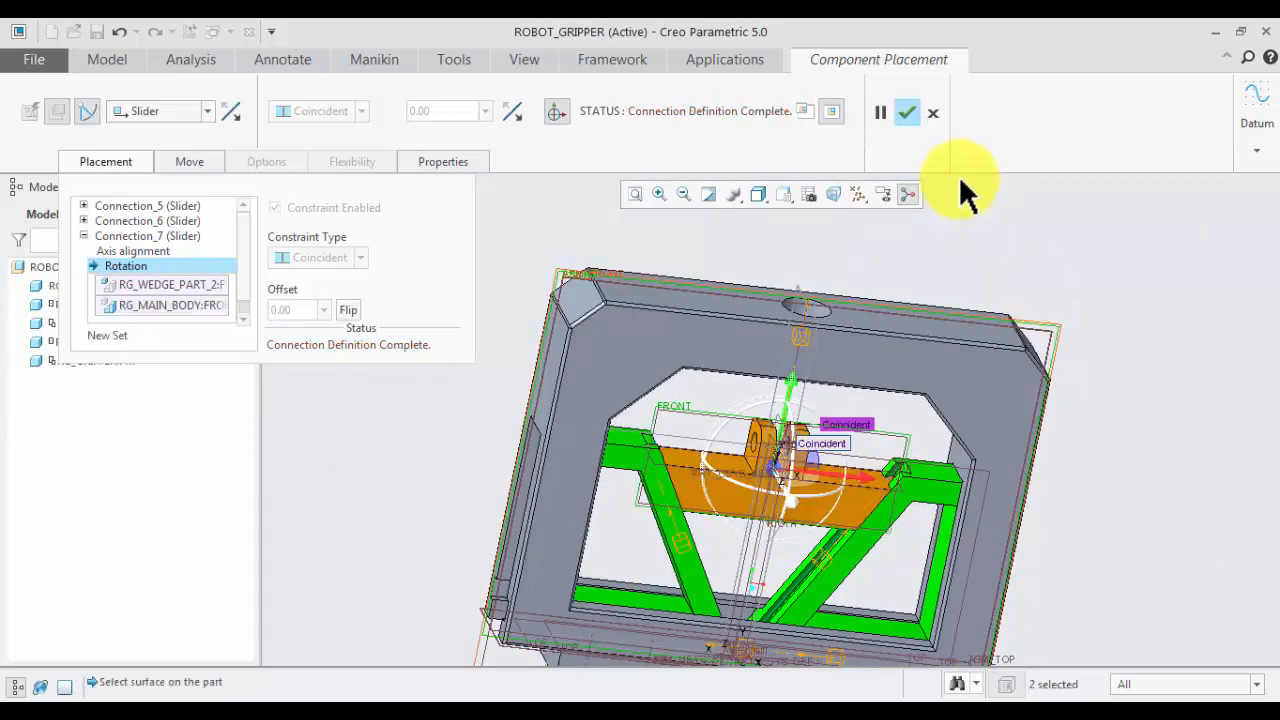
click(907, 113)
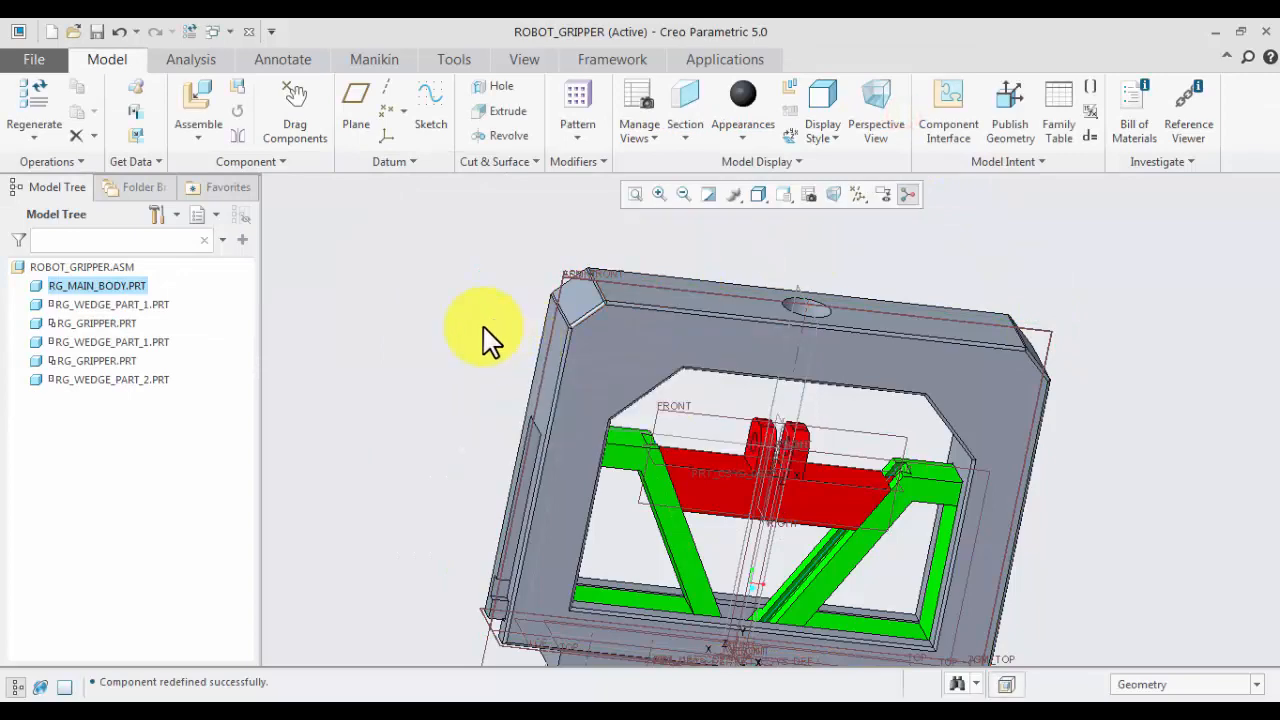
- Drag rg_wedge_part_2 along its guide axis to check the wedge motion, and finish the component drag
middle_drag(486, 337, 470, 215)
click(293, 110)
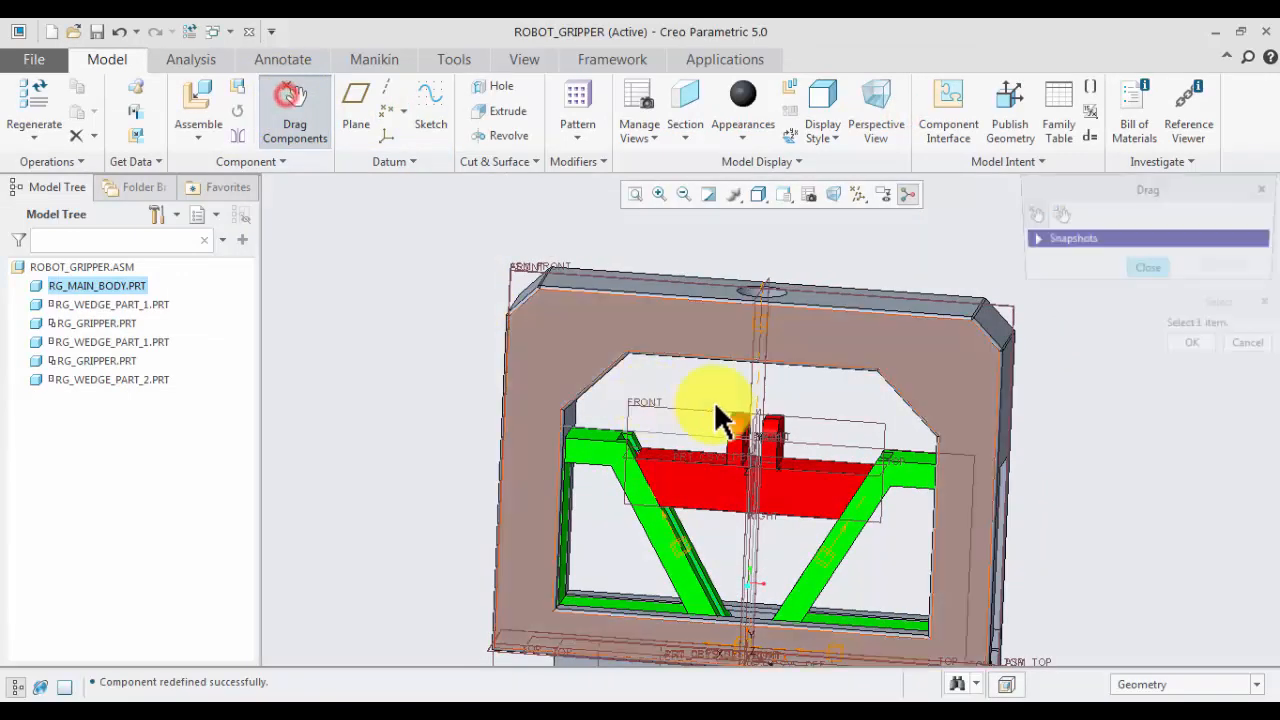
click(699, 462)
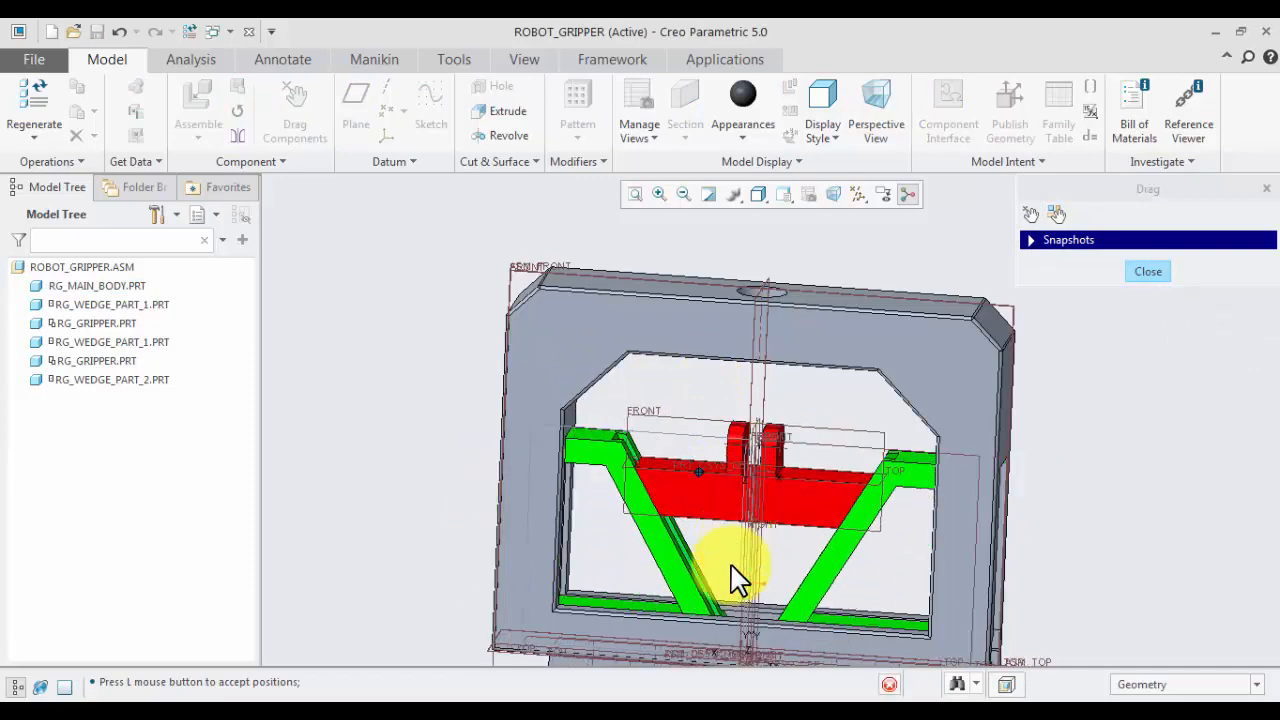
scroll(718, 477, down, 3)
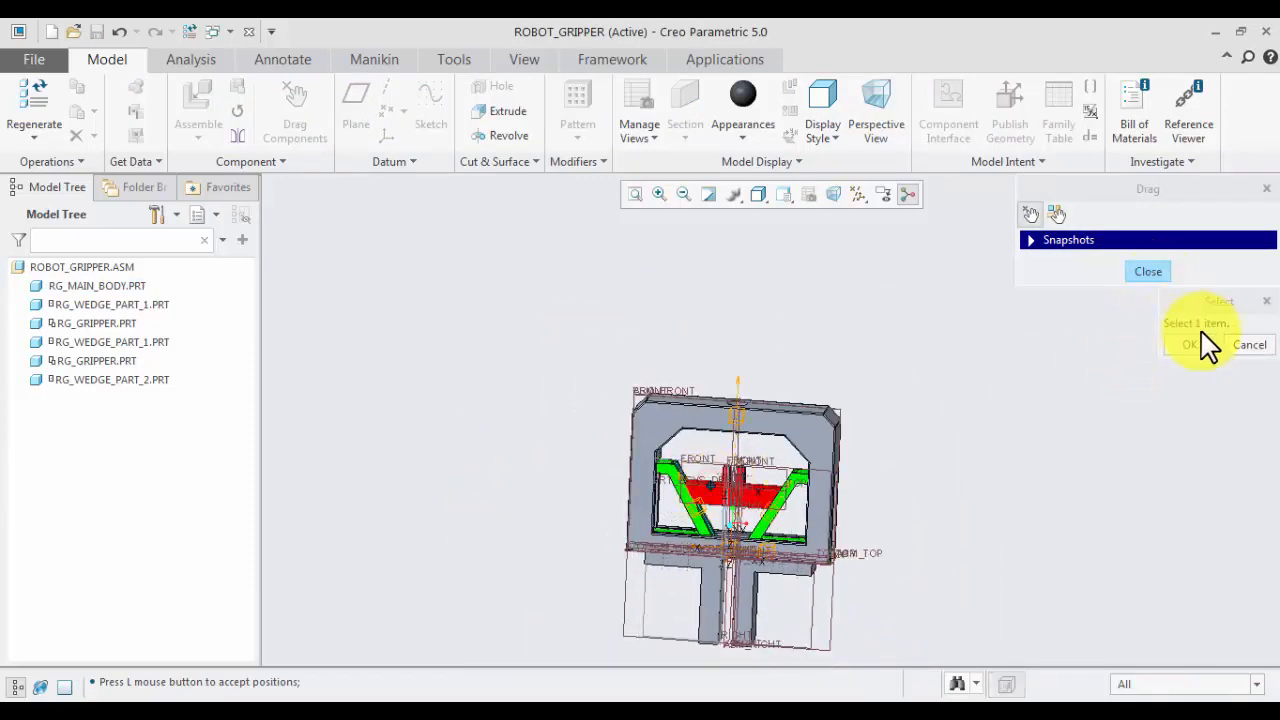
click(1200, 344)
click(1148, 271)
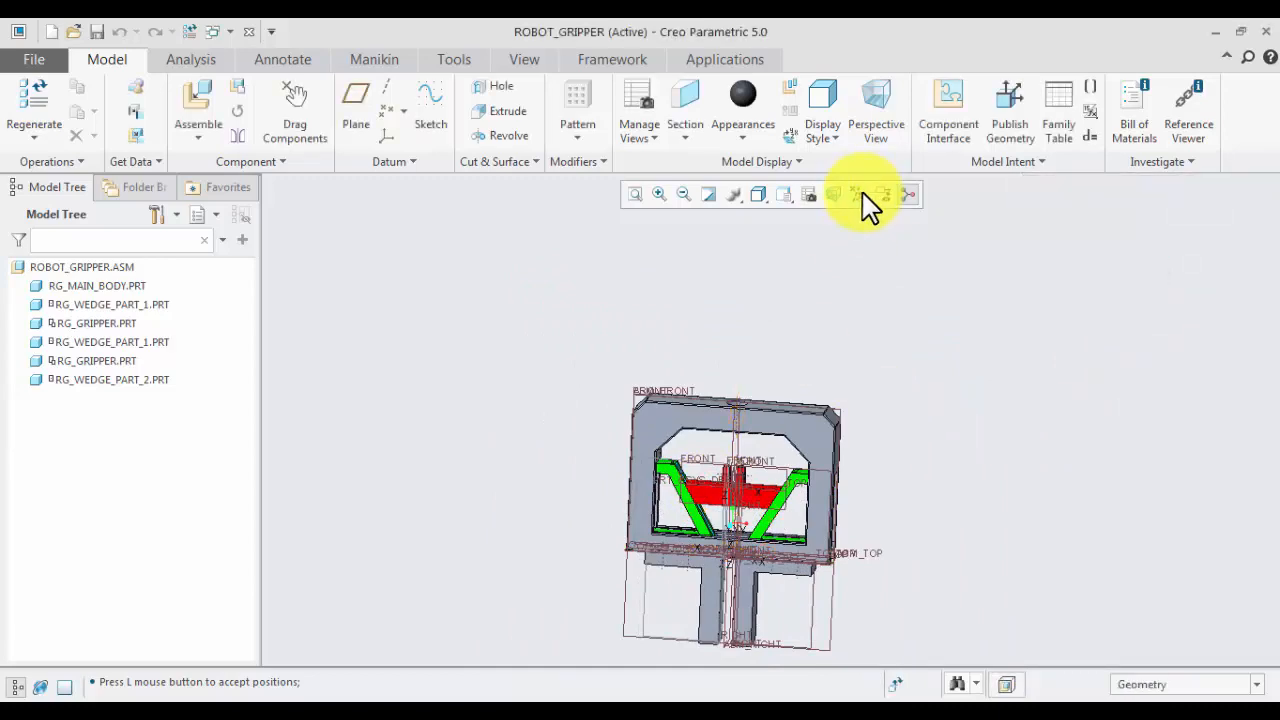
- Insert rg_slider_bar.prt from the RG_mechanisem folder into the assembly with a Slider connection
click(858, 194)
click(738, 285)
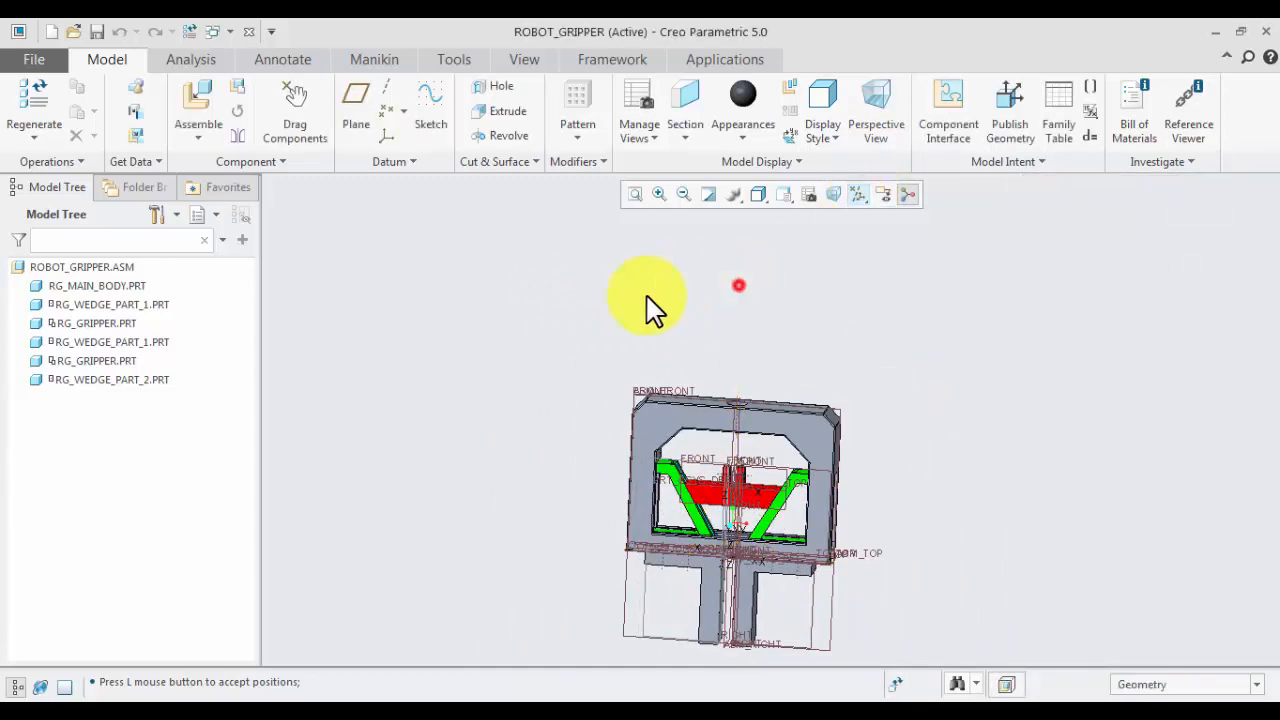
click(198, 101)
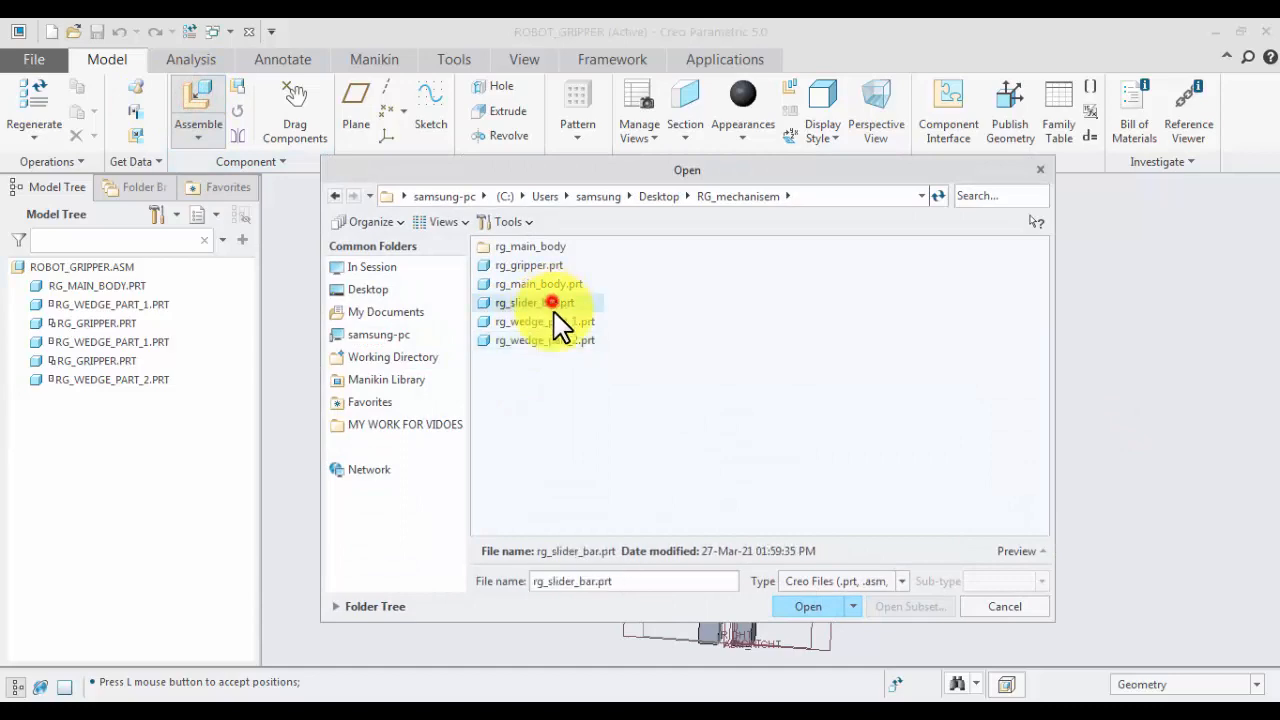
click(808, 607)
scroll(855, 565, up, 4)
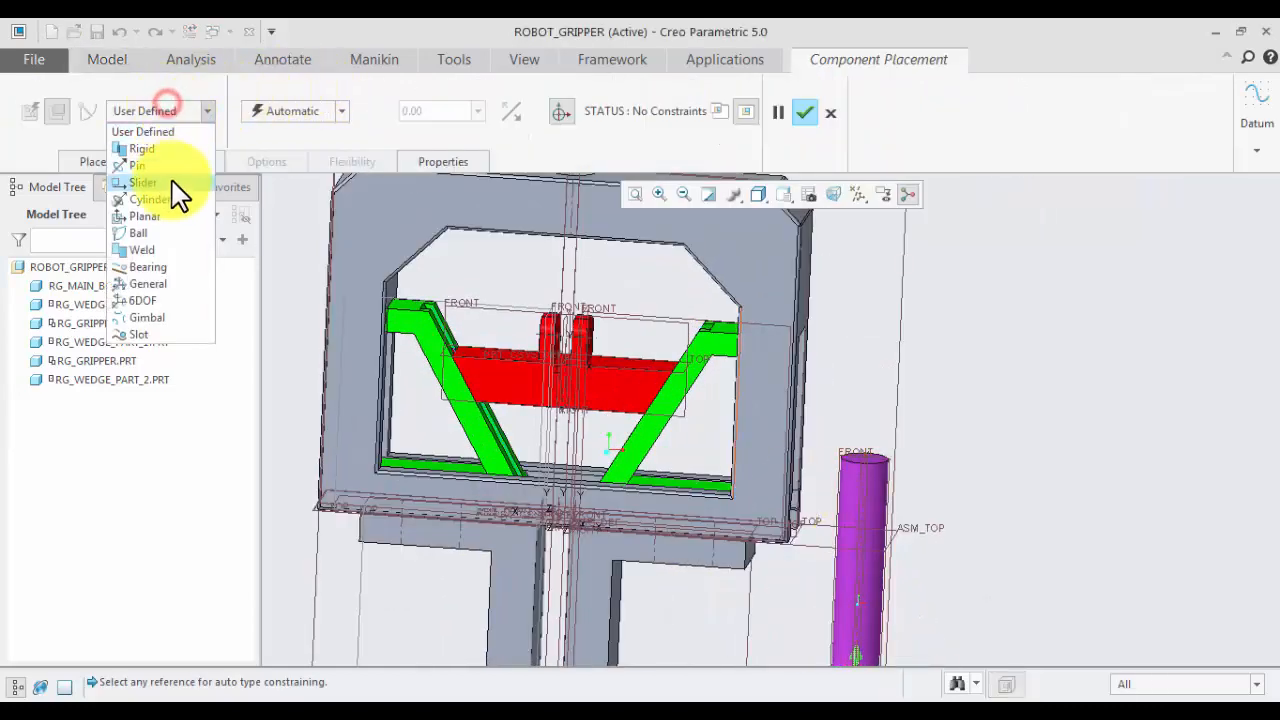
click(172, 187)
- Align the slider bar's centre axis with the axis through the main body's upper hole
scroll(857, 480, up, 6)
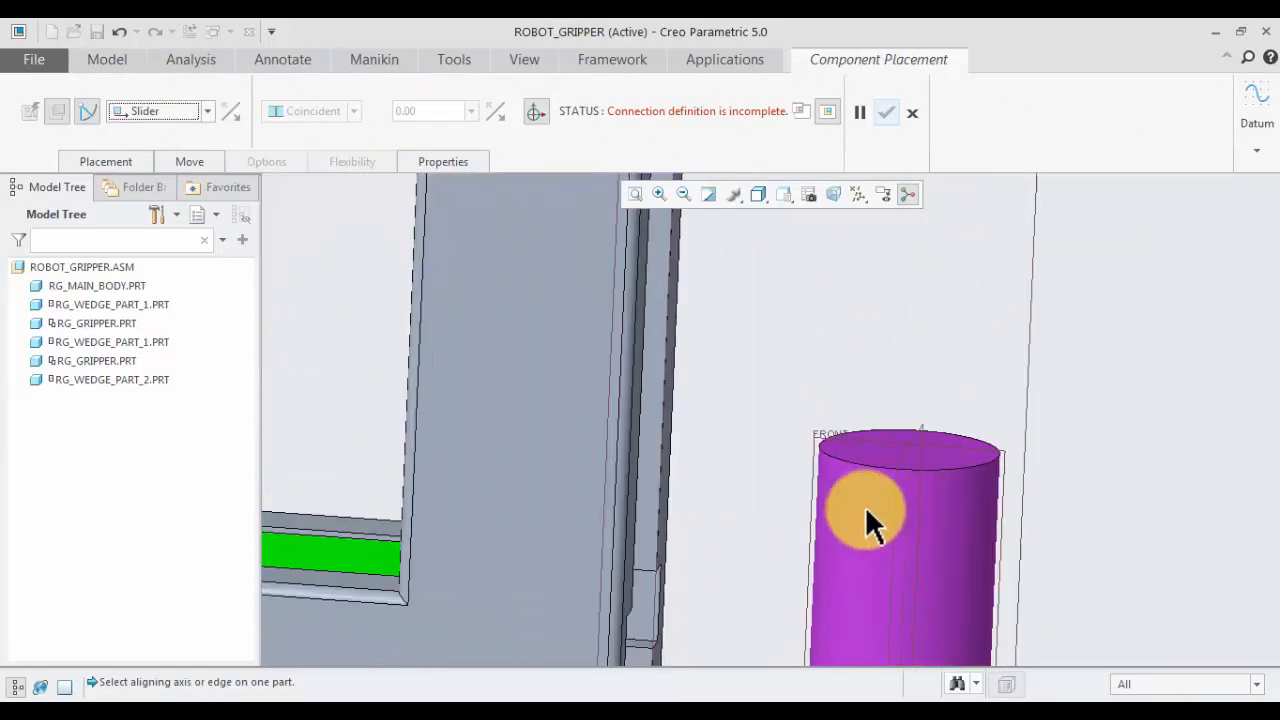
click(915, 487)
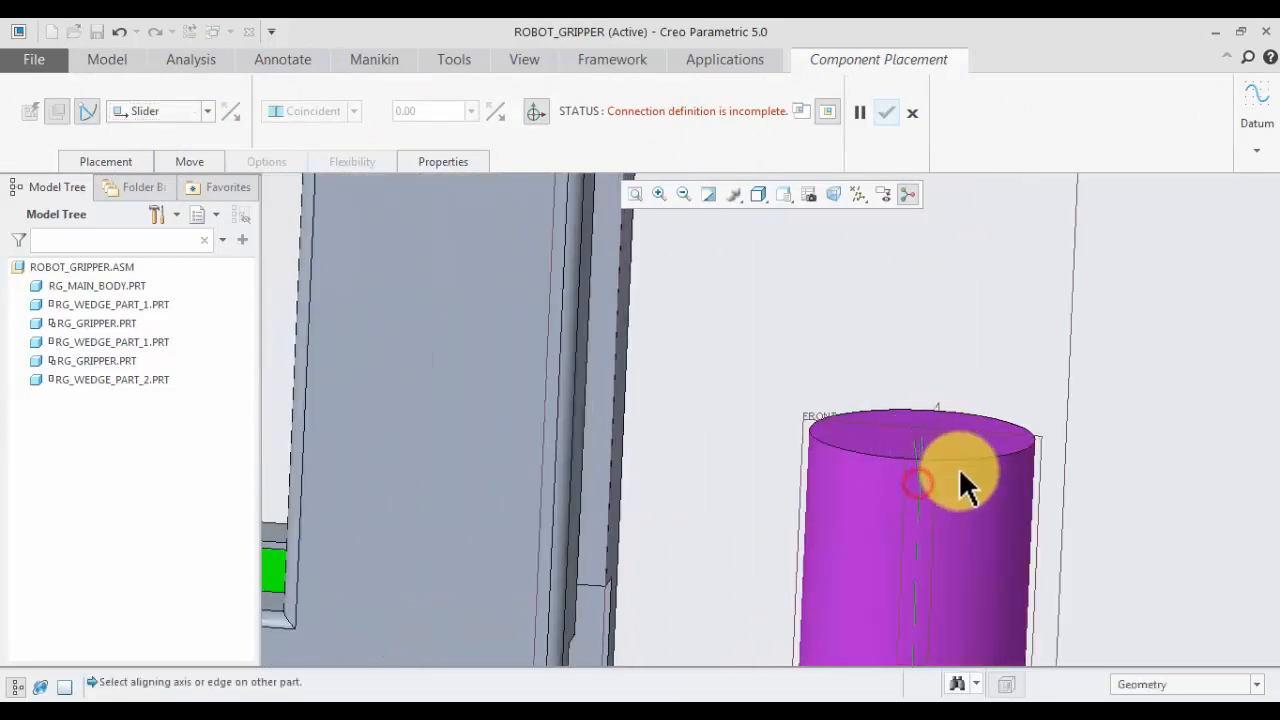
scroll(966, 484, down, 2)
scroll(960, 492, down, 4)
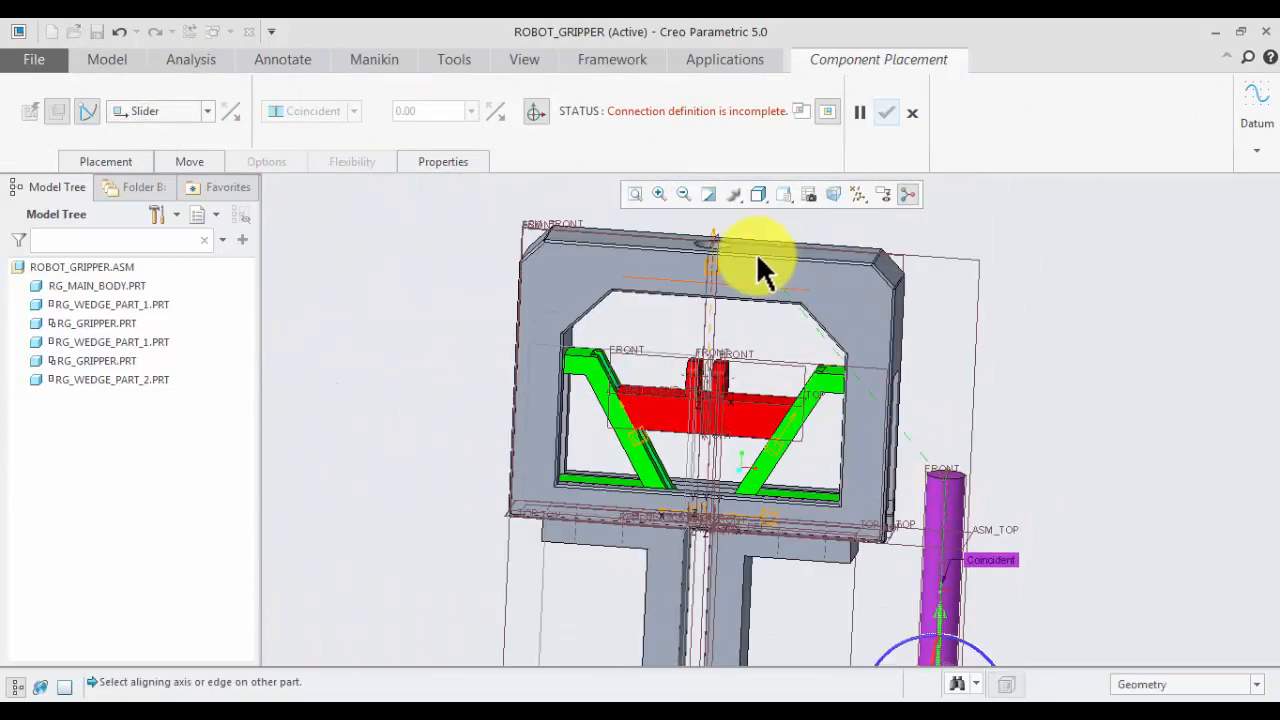
scroll(730, 278, up, 1)
scroll(688, 255, up, 5)
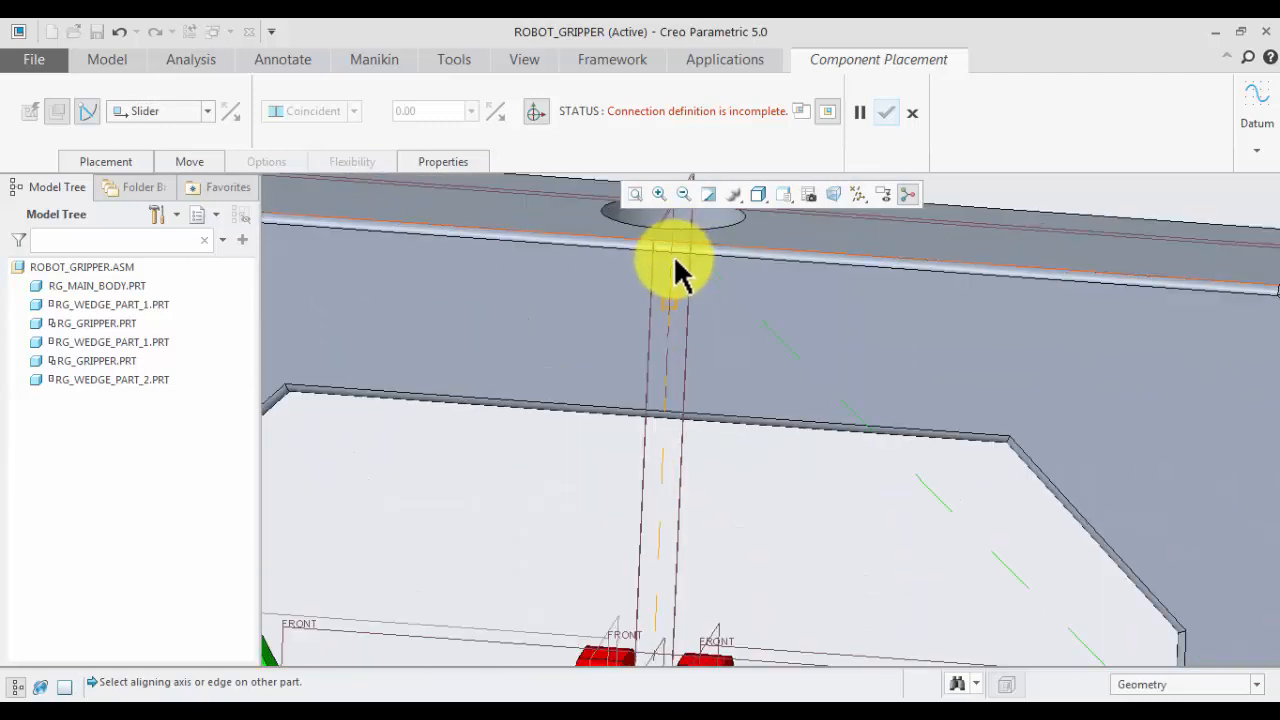
click(672, 236)
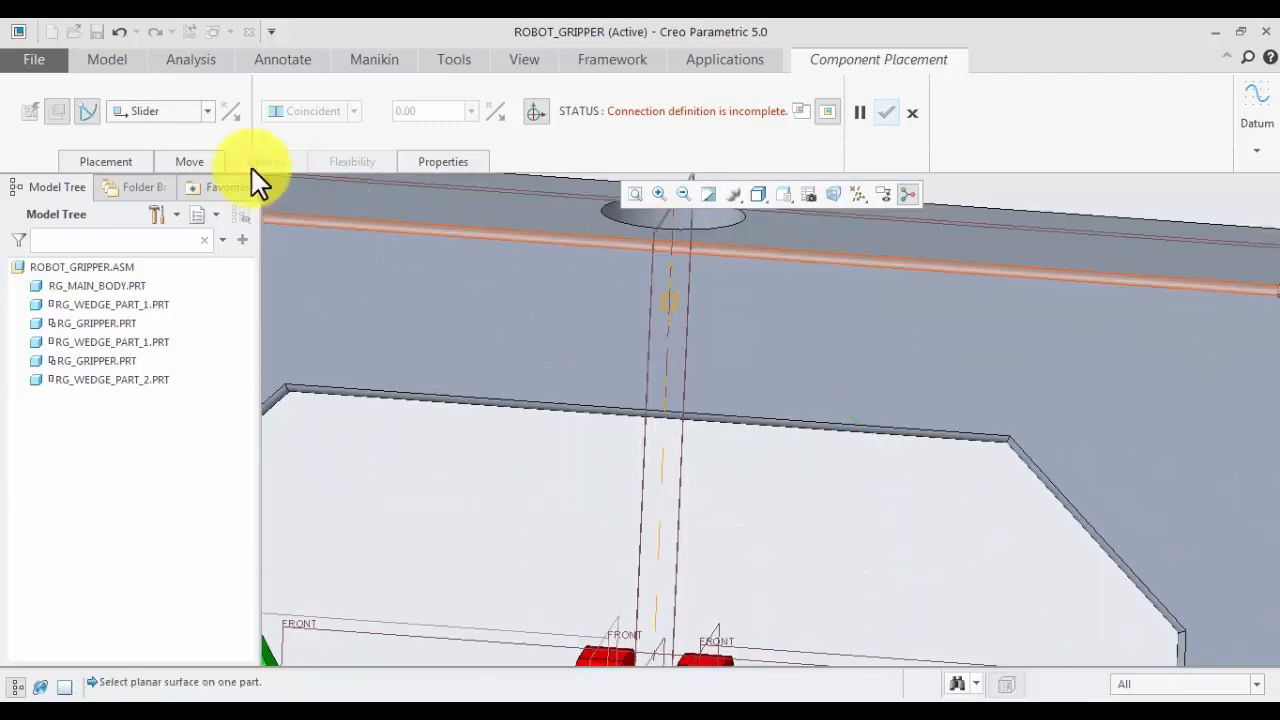
- Show the placement references and move the slider bar down along its axis until it protrudes below the grippers
click(118, 163)
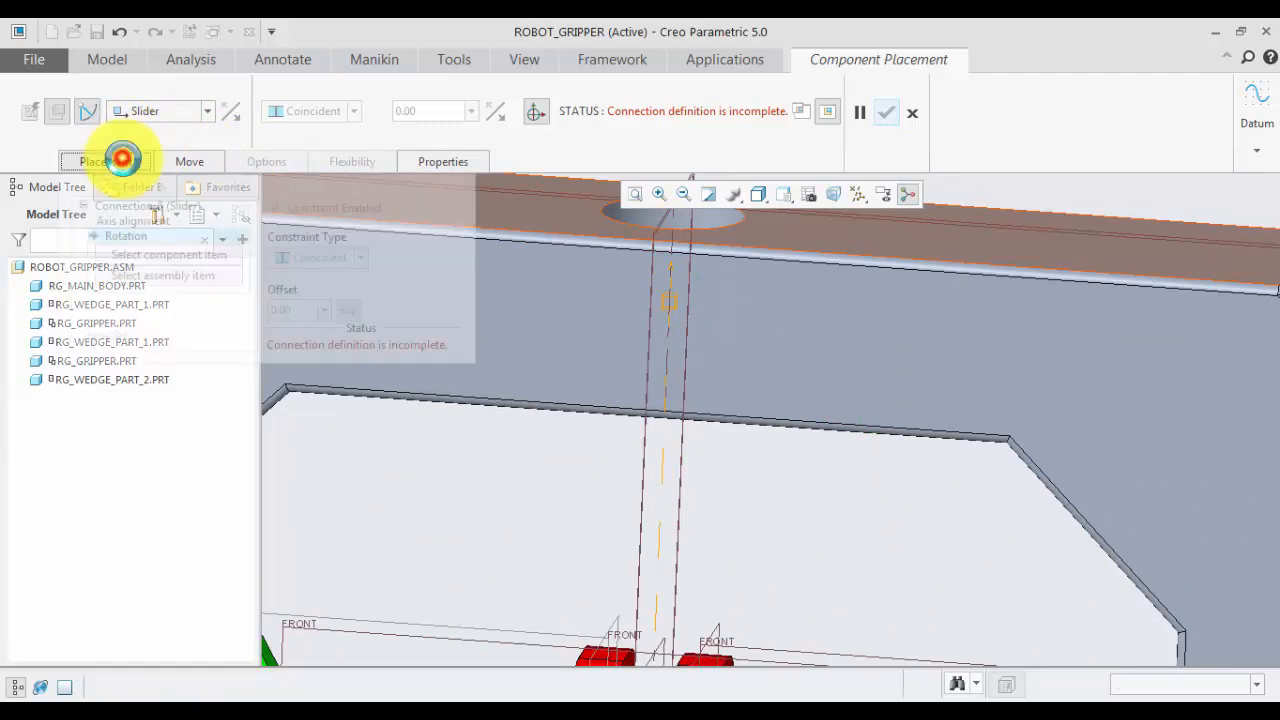
scroll(729, 377, down, 3)
scroll(725, 565, down, 1)
scroll(722, 566, up, 5)
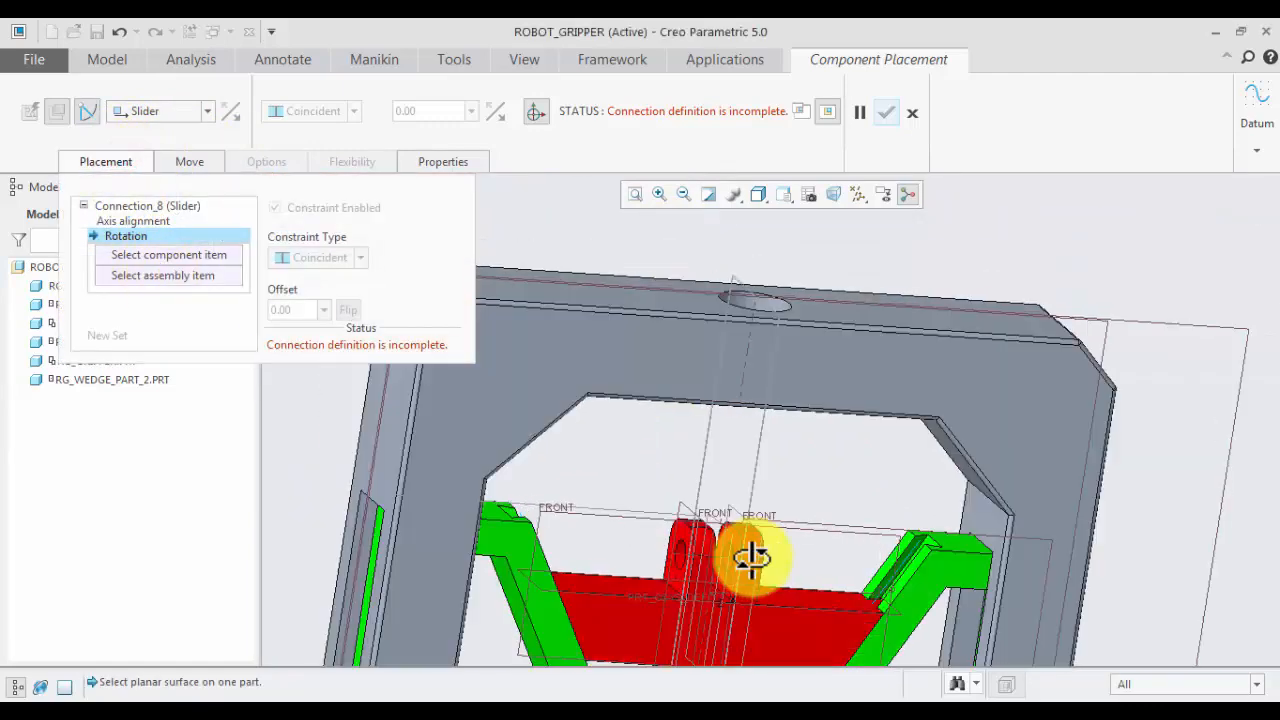
scroll(727, 562, up, 2)
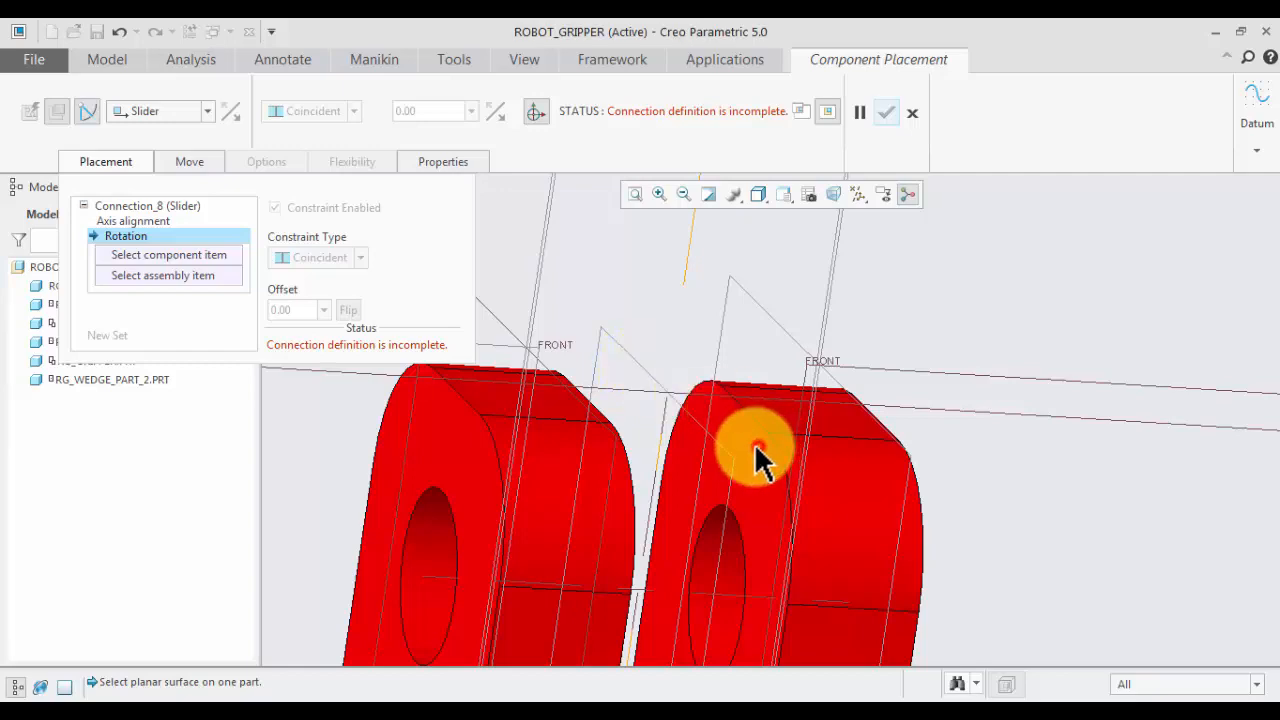
scroll(652, 395, down, 5)
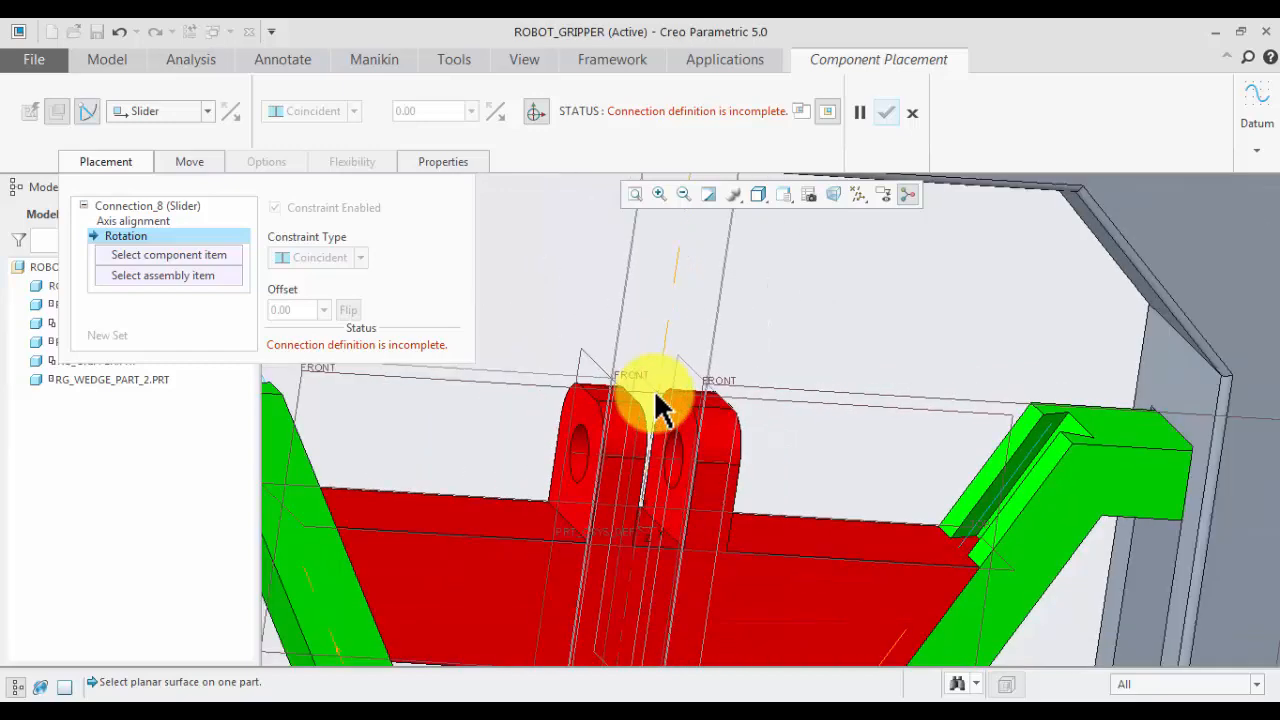
middle_drag(1012, 439, 828, 302)
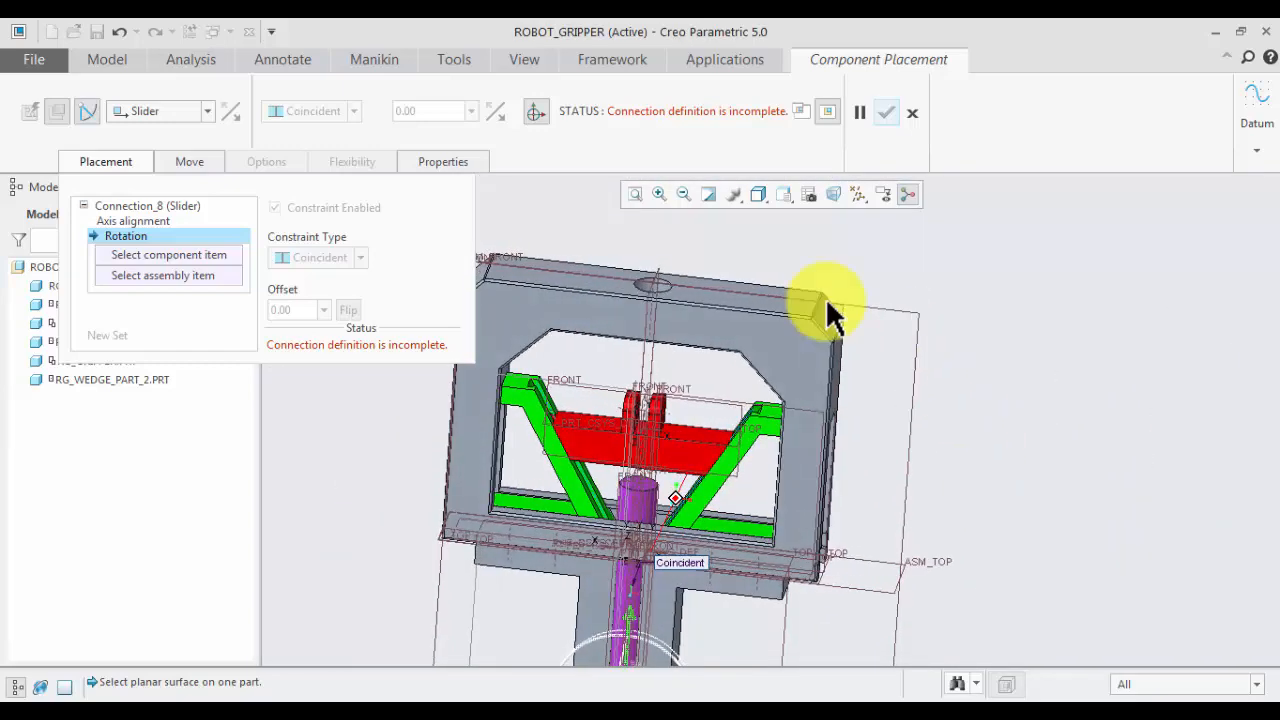
scroll(818, 228, down, 2)
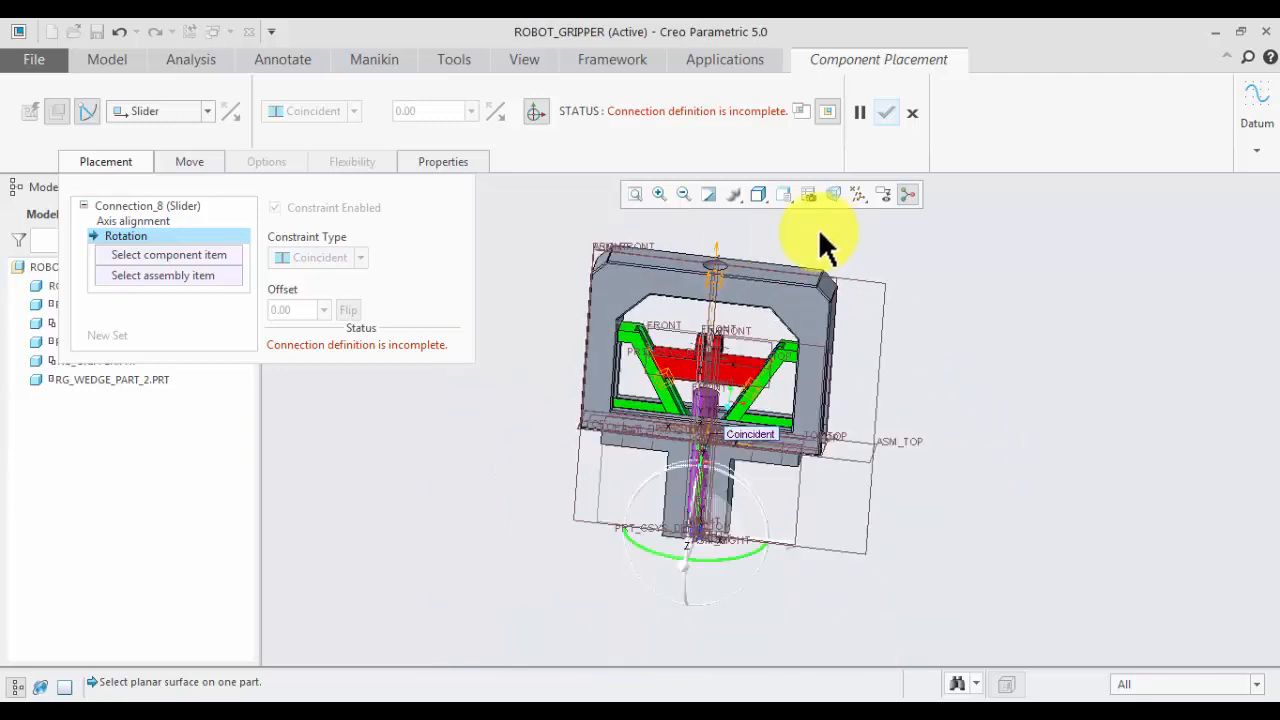
scroll(743, 463, up, 4)
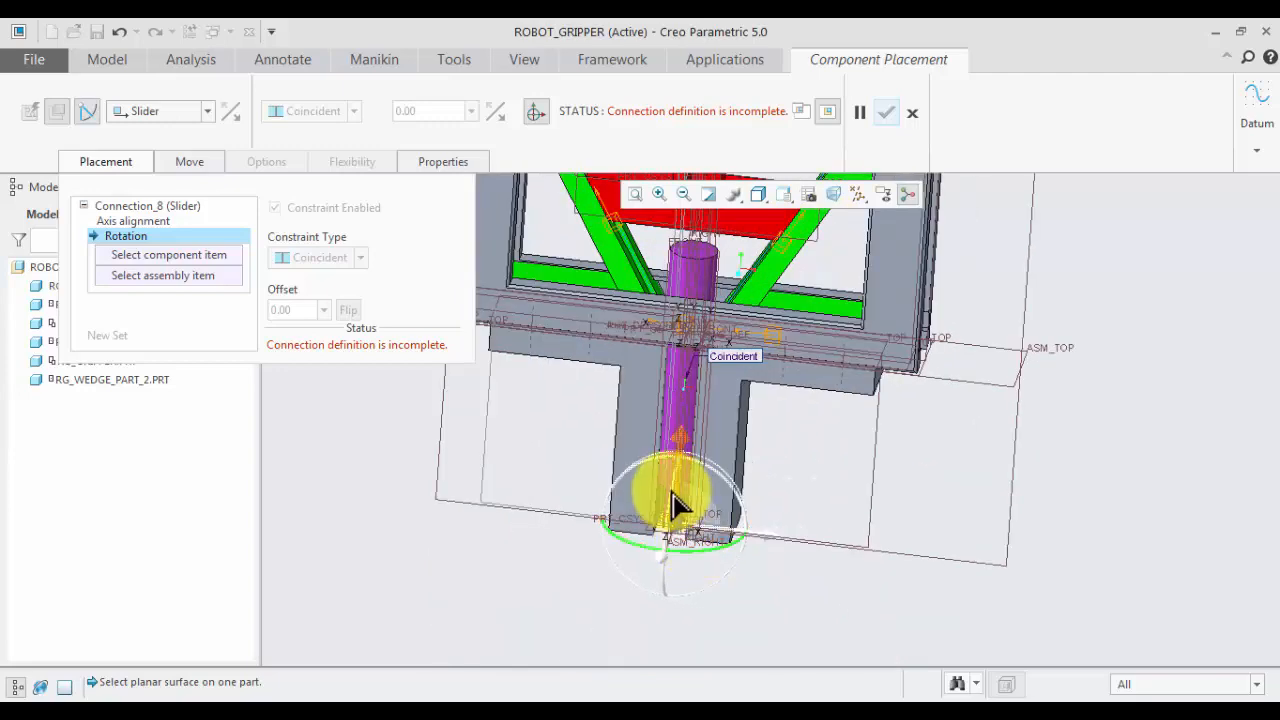
ctrl+alt+drag(690, 470, 688, 685)
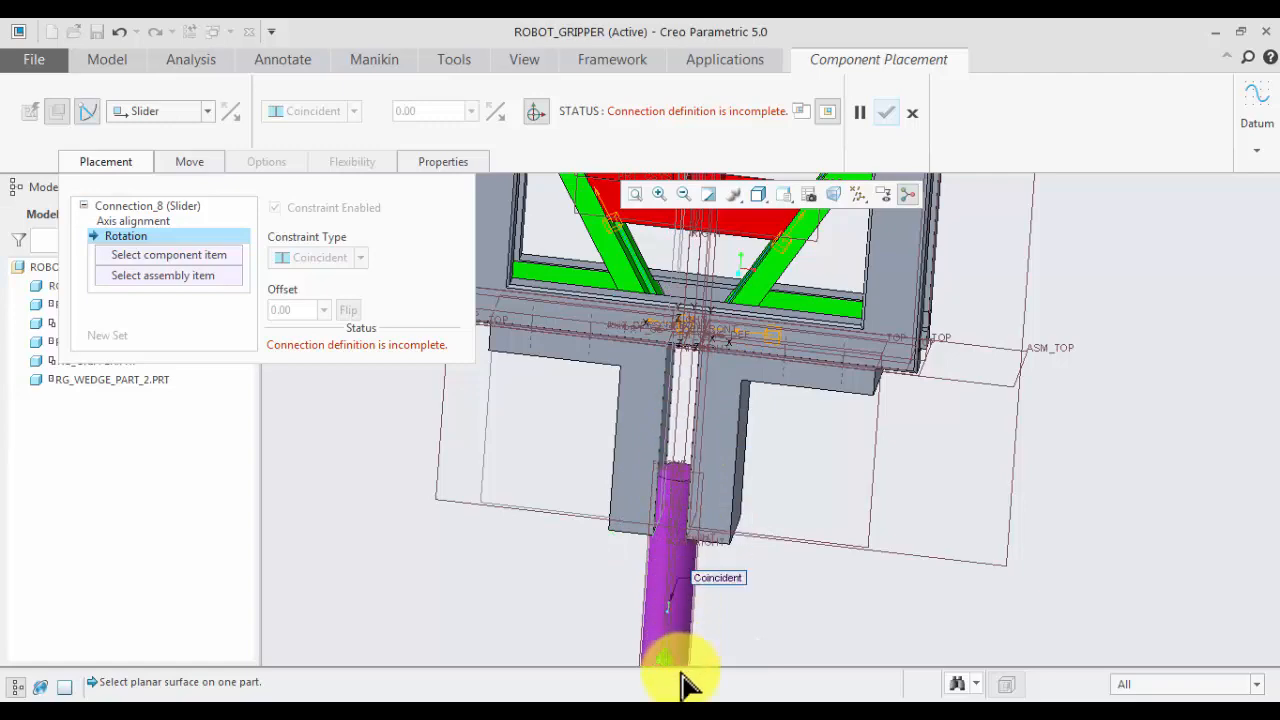
- Set the slider bar's Slider rotation with its RIGHT plane and the assembly's ASM_RIGHT plane
scroll(645, 614, down, 4)
click(648, 624)
scroll(673, 370, up, 3)
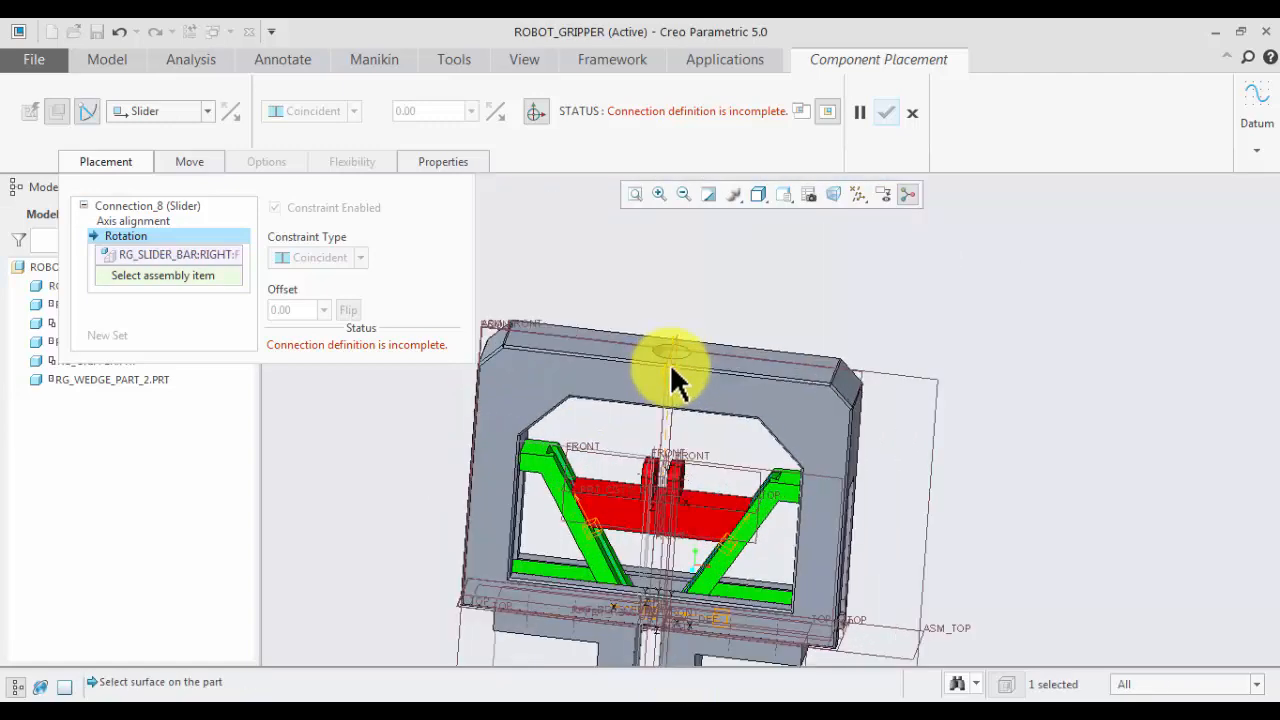
click(671, 358)
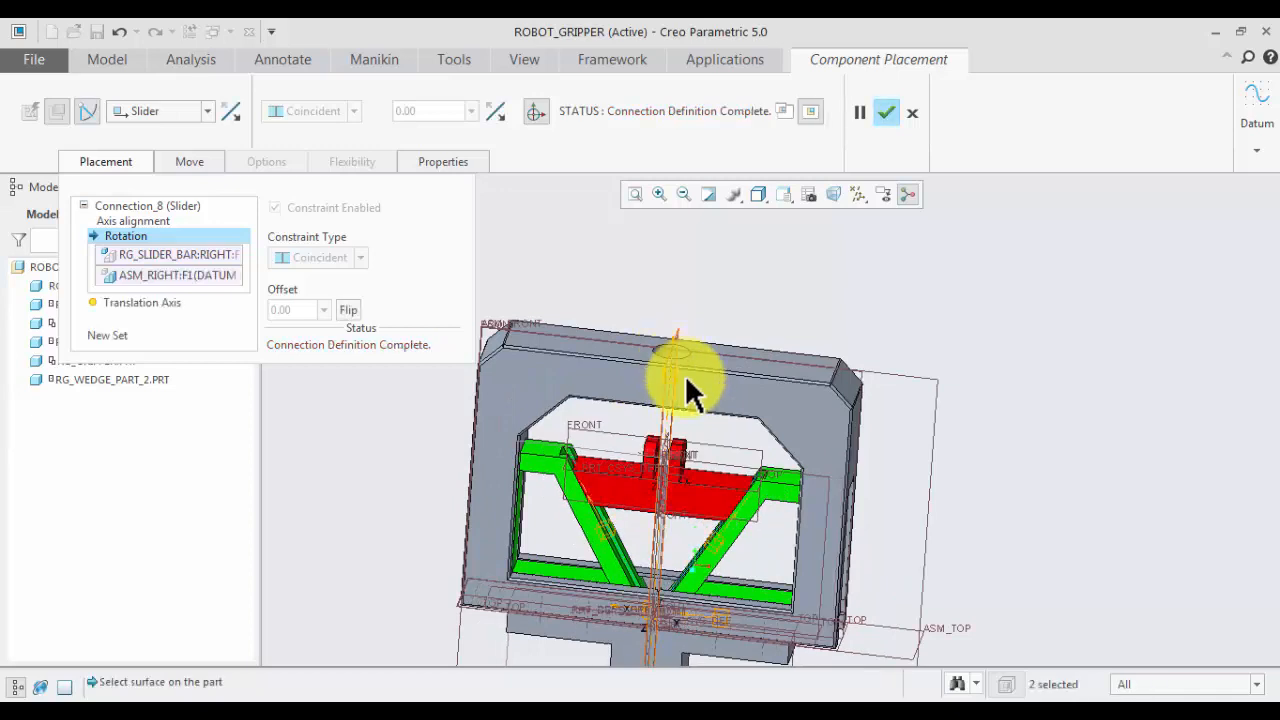
scroll(760, 282, down, 3)
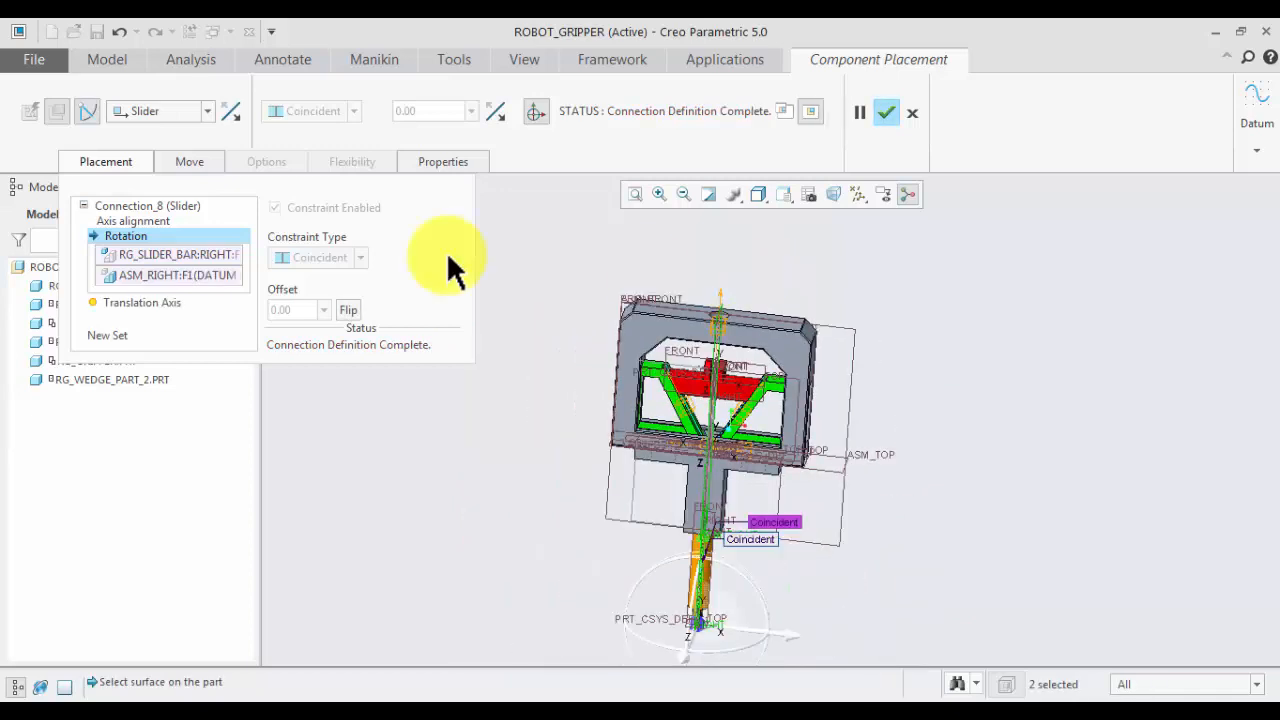
- Add a Rigid connection set to the slider bar and pick the axis of its lower cross hole as component reference
click(110, 335)
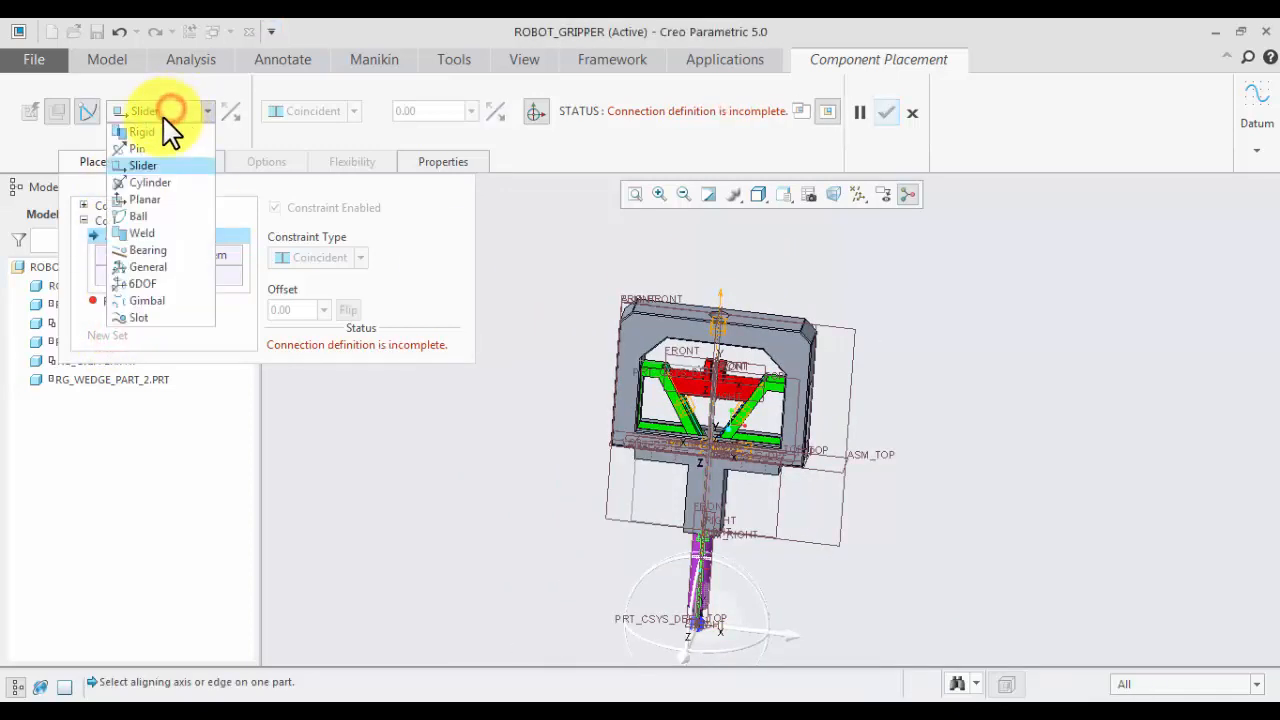
click(148, 132)
scroll(705, 630, up, 4)
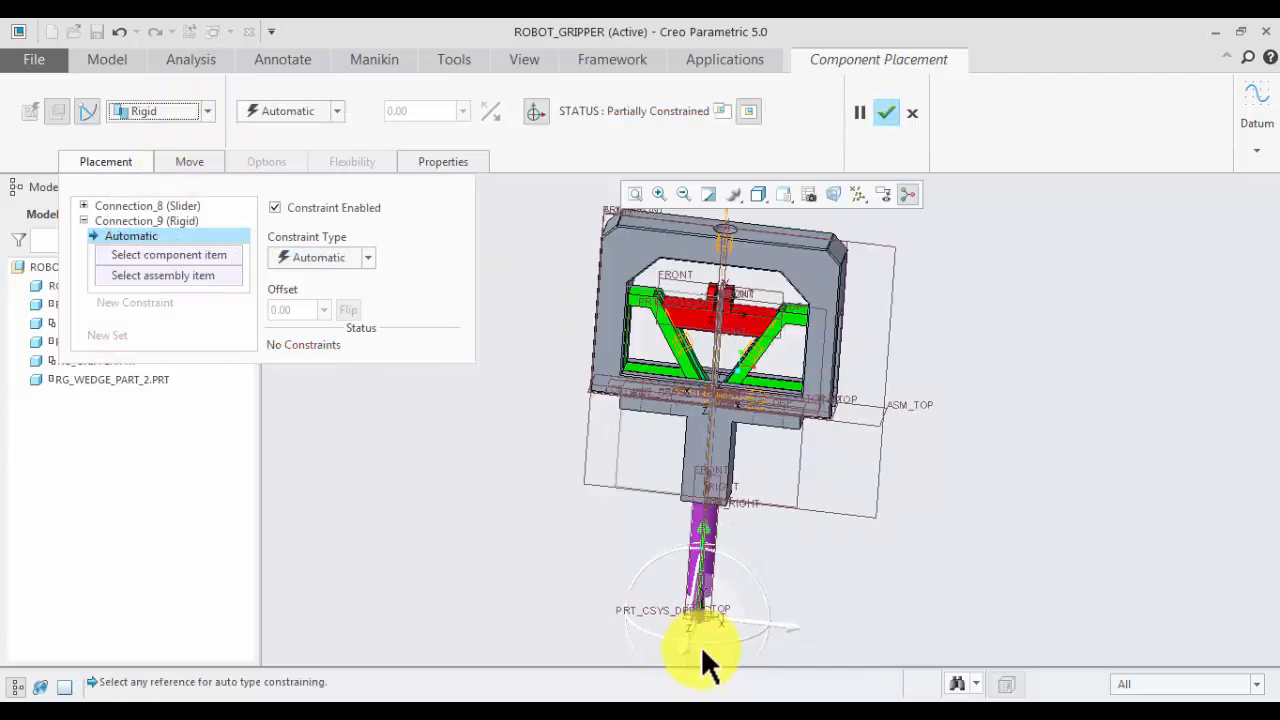
scroll(712, 616, up, 5)
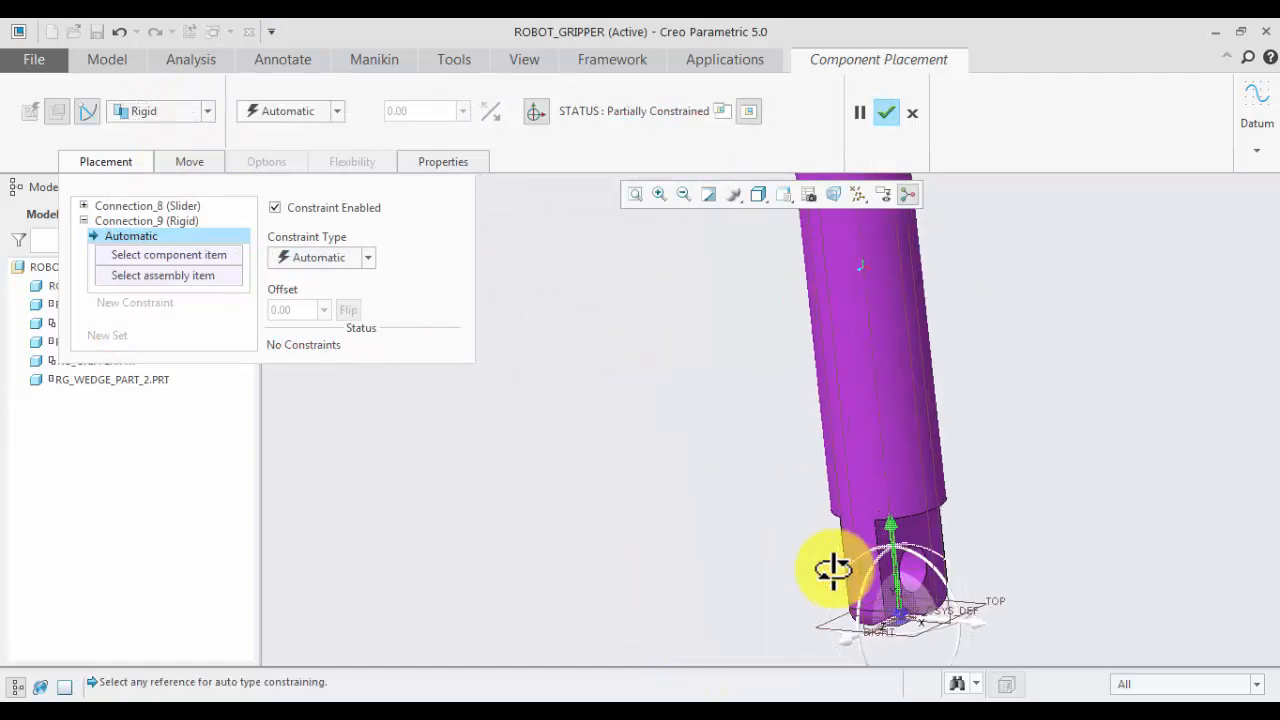
scroll(910, 585, up, 2)
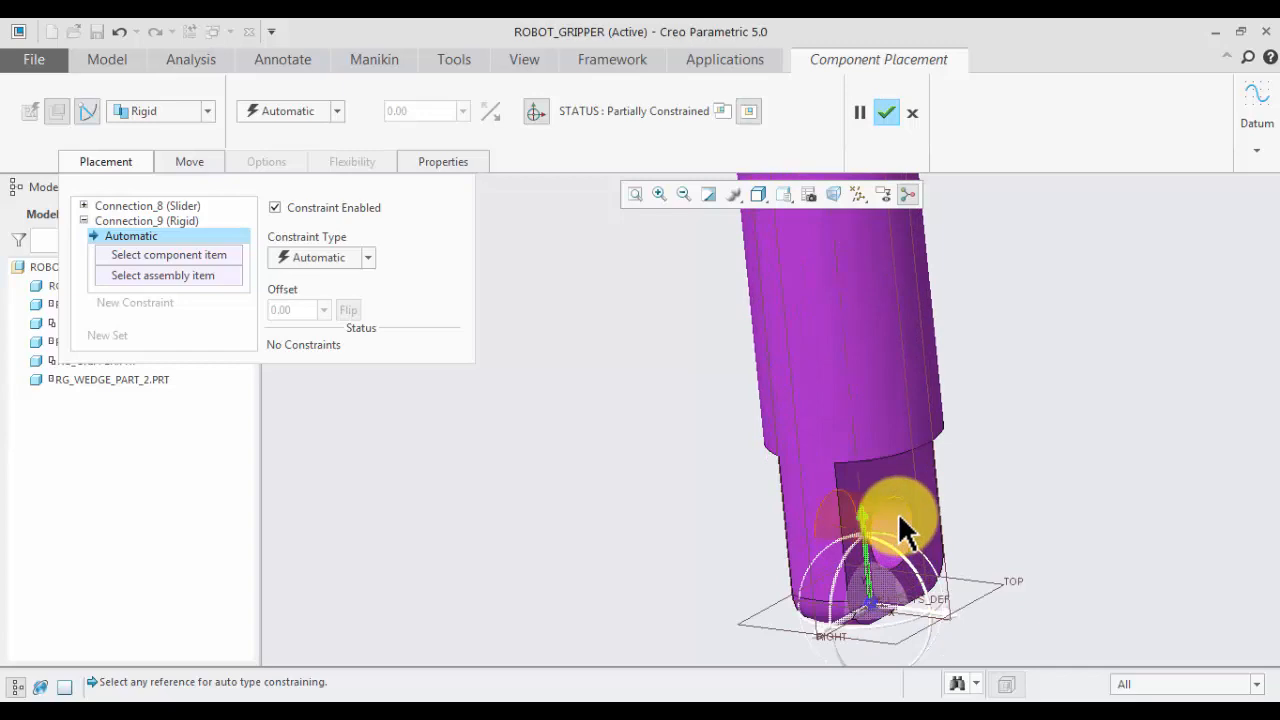
scroll(850, 545, up, 2)
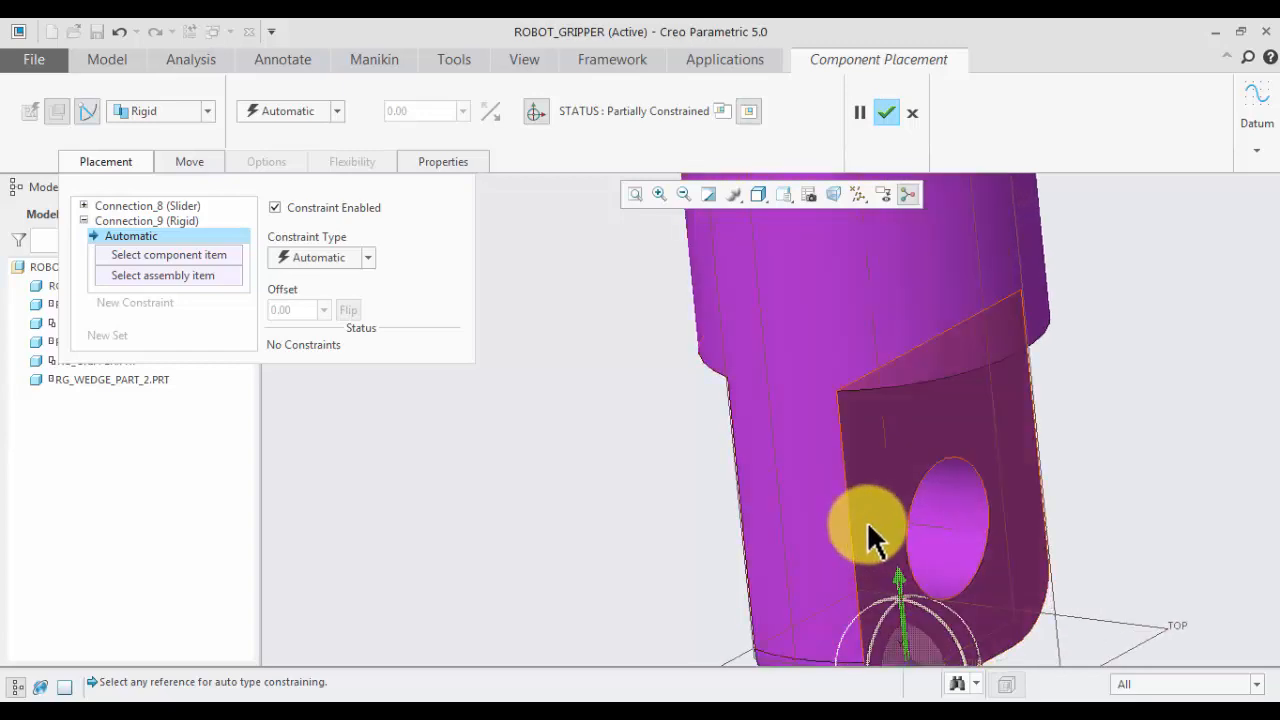
click(620, 598)
- Pick the lug hole axis of the red rg_wedge_part_2 as the assembly reference of the Rigid connection
scroll(619, 596, down, 8)
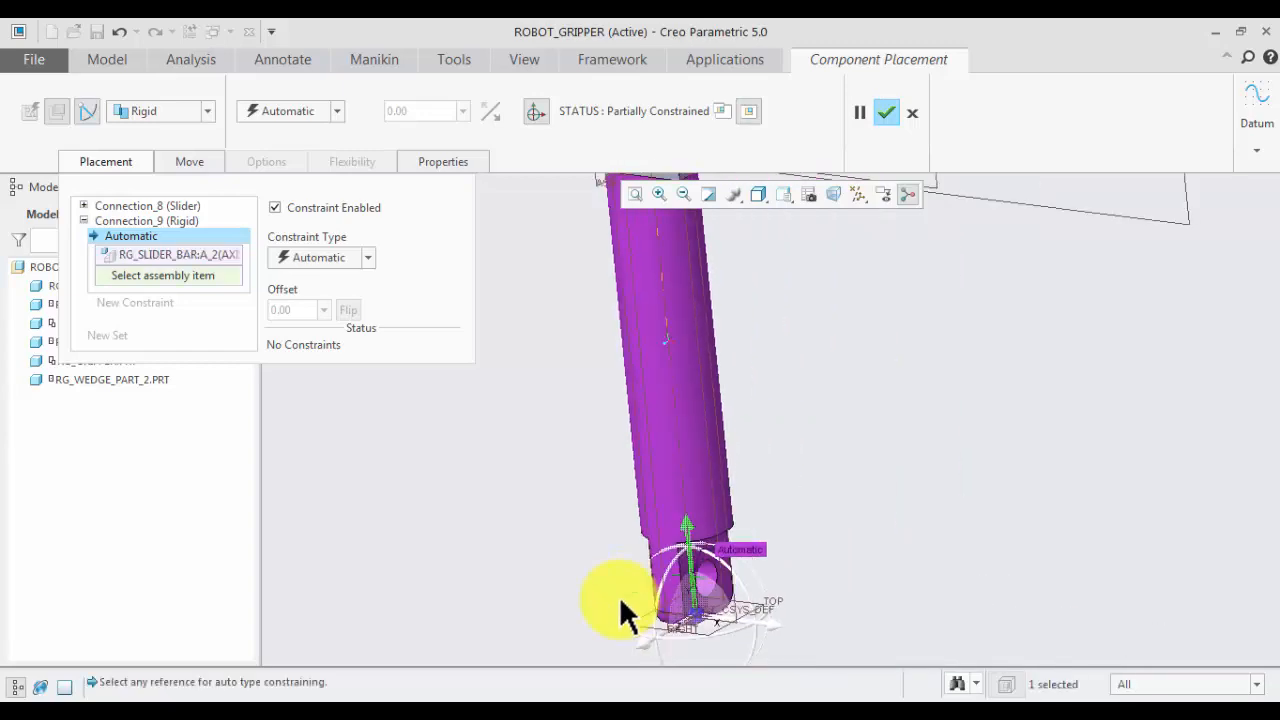
scroll(612, 345, up, 8)
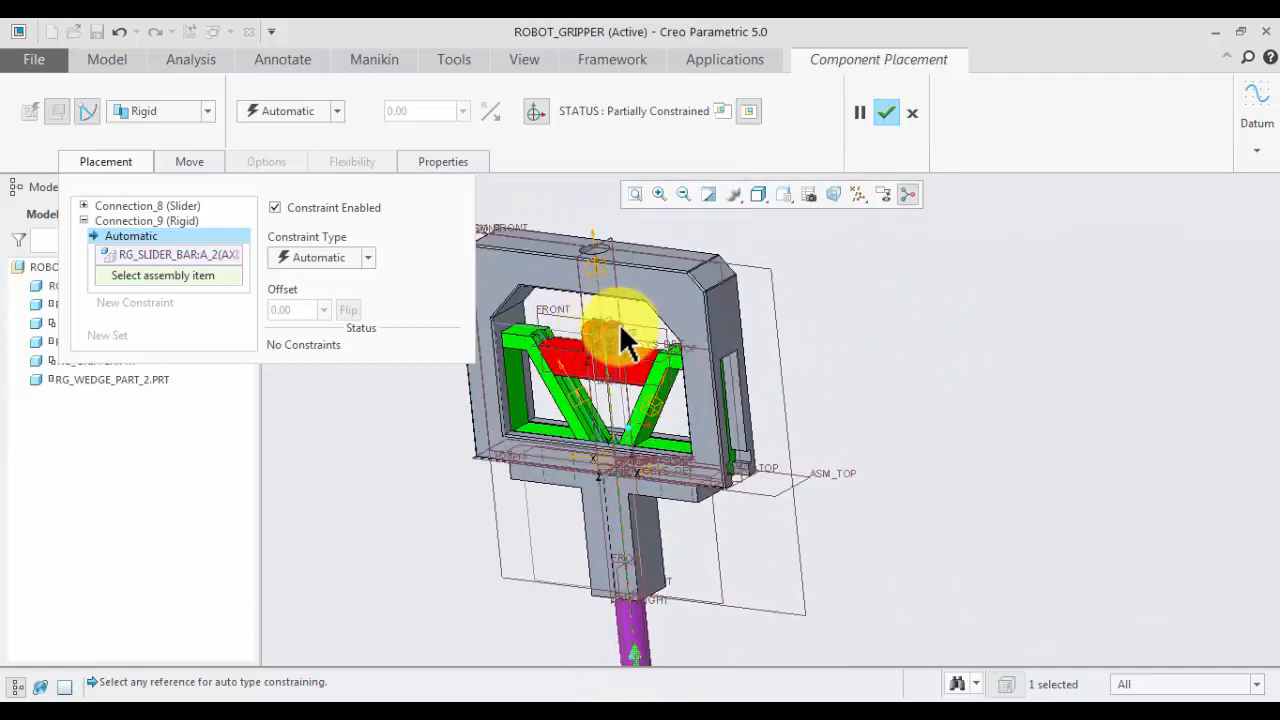
scroll(630, 345, up, 6)
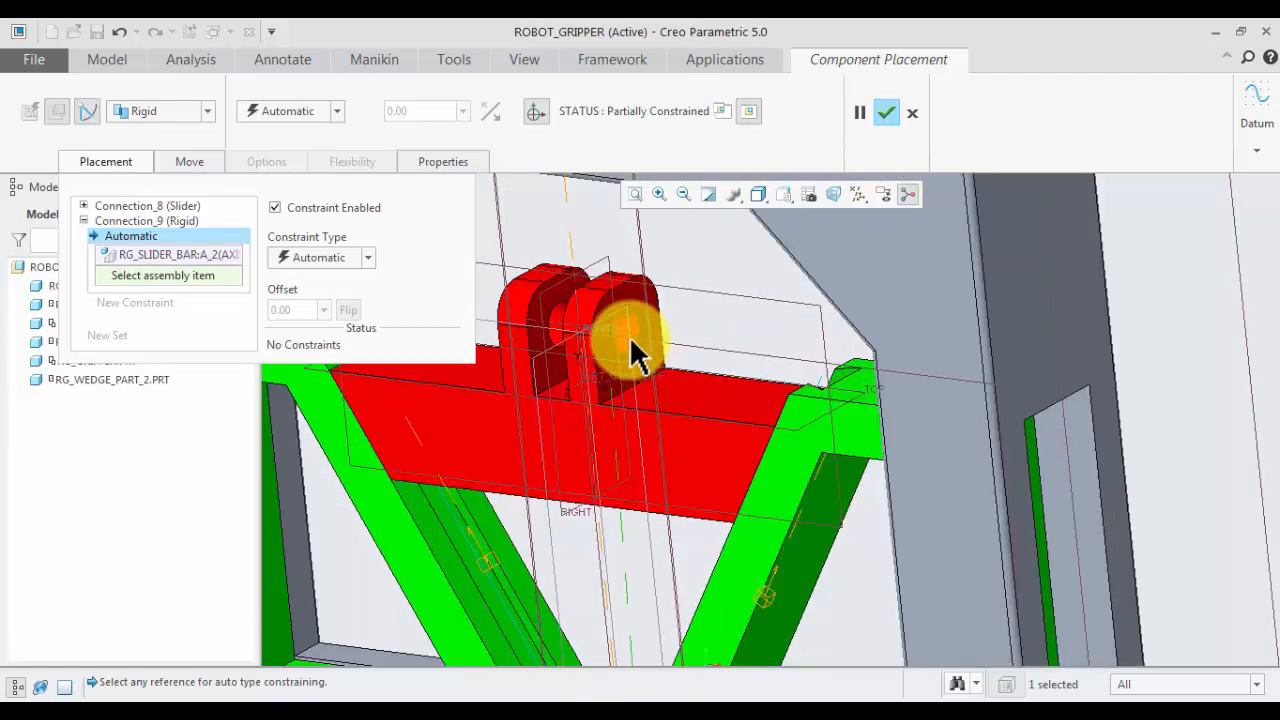
scroll(630, 322, up, 5)
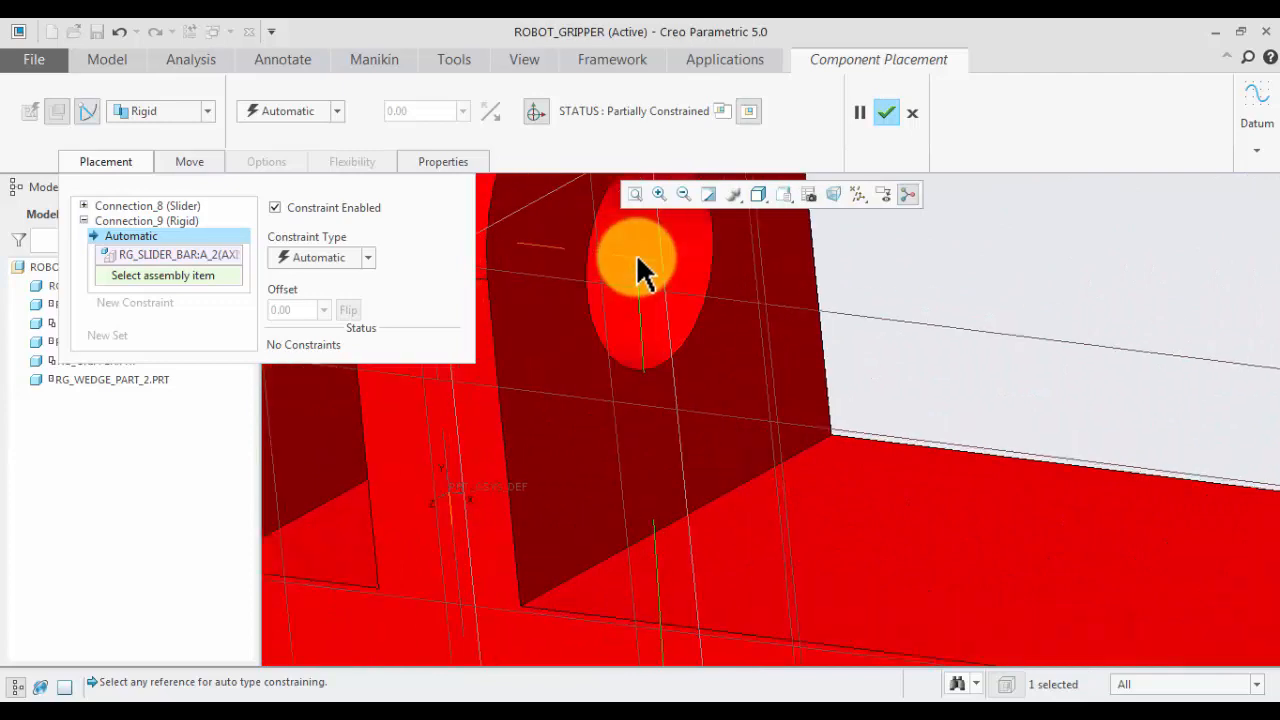
click(635, 260)
scroll(823, 429, down, 10)
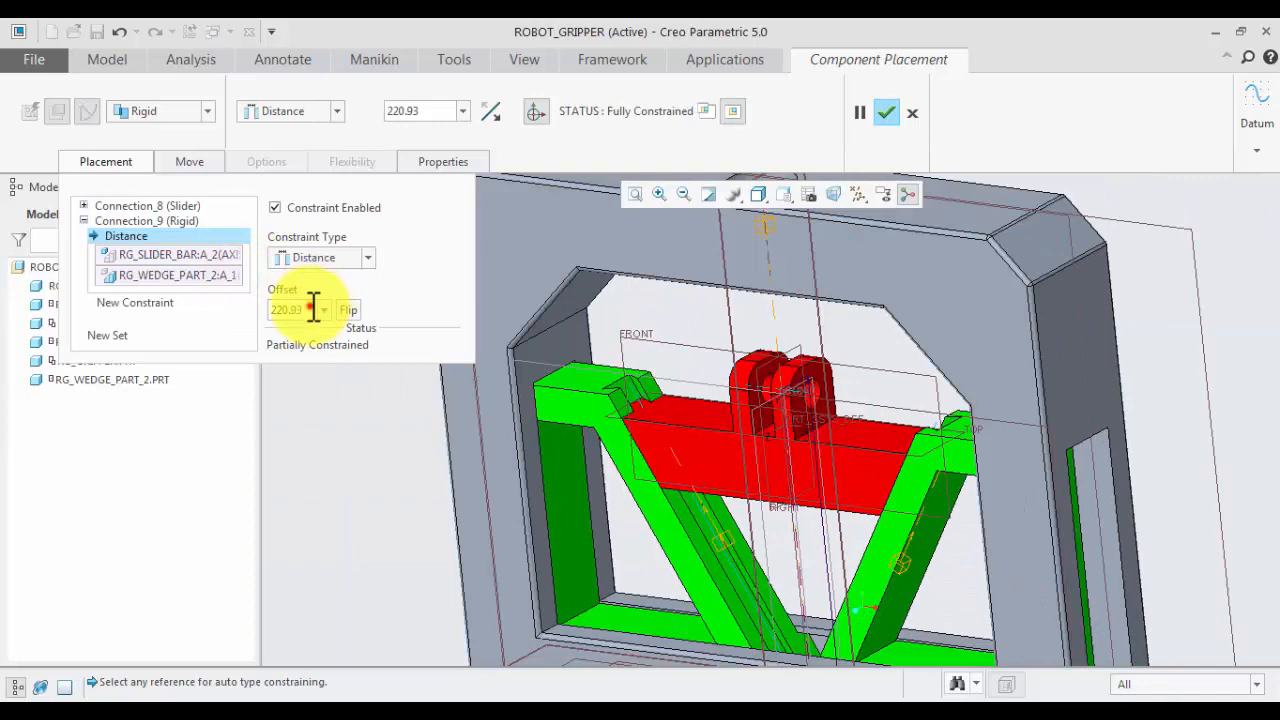
- Set the Distance offset between the two hole axes to 0 and accept the slider bar's placement
double_click(313, 307)
text(0)
key(Return)
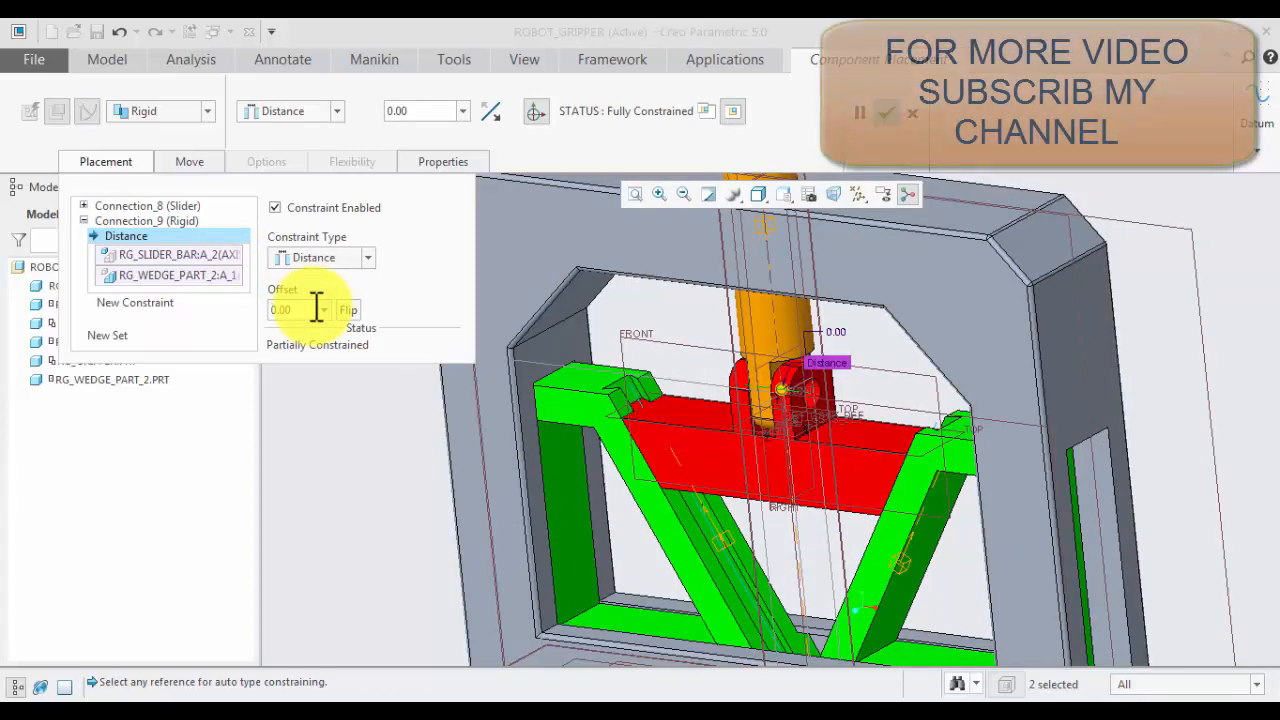
click(886, 114)
- Hide all datum features in the assembly view
scroll(866, 176, down, 1)
scroll(513, 452, down, 3)
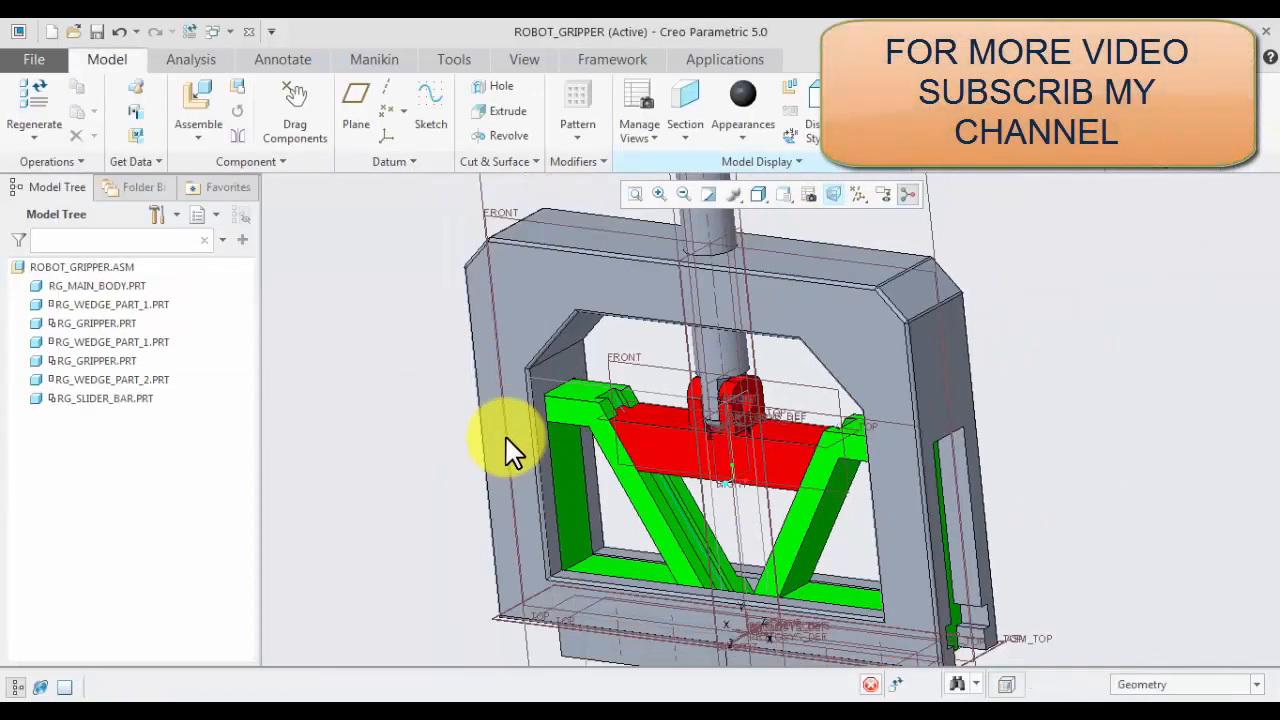
scroll(513, 452, down, 2)
click(855, 195)
click(862, 217)
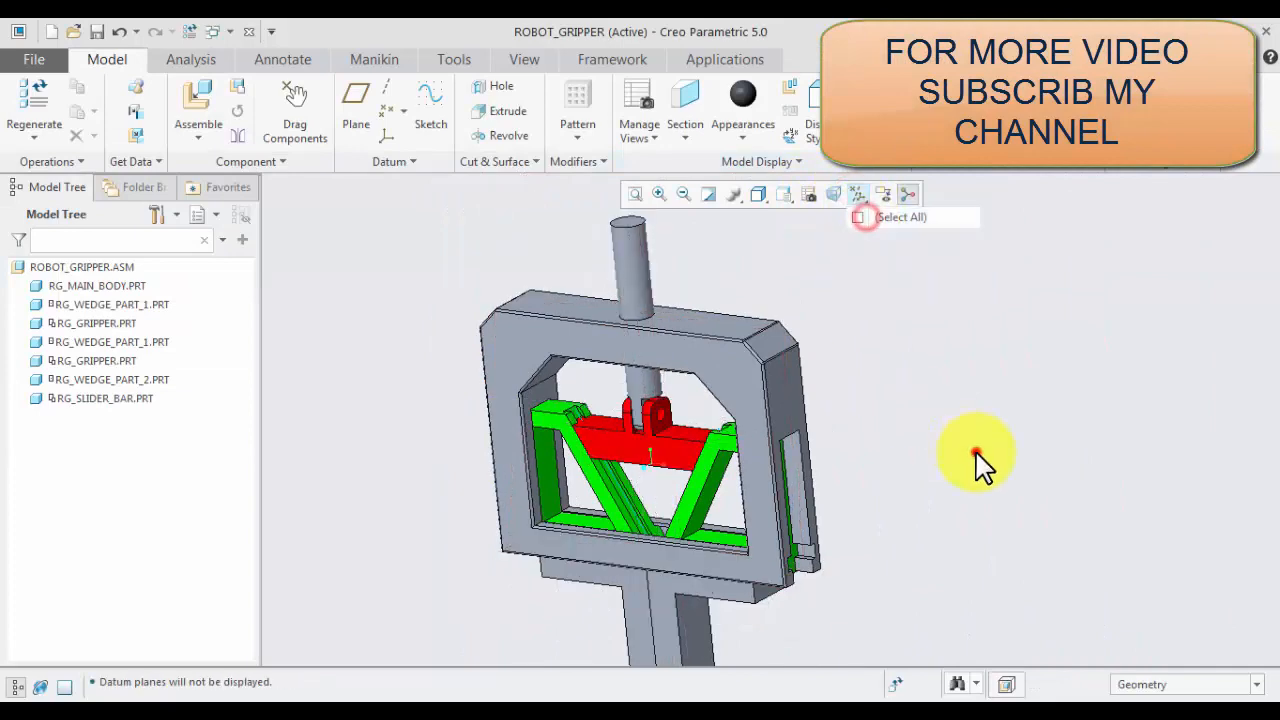
middle_drag(873, 455, 905, 435)
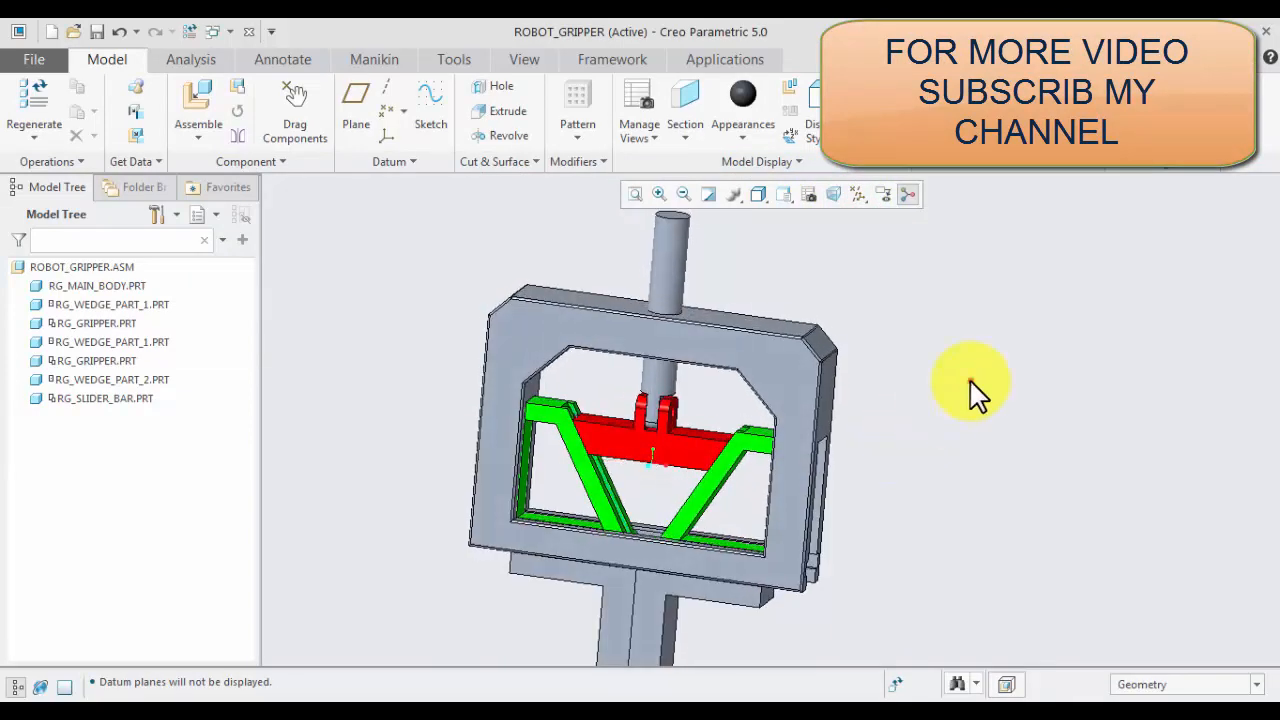
- Move the slider bar up and down along its axis with Drag Components to test the gripper's opening and closing
click(291, 110)
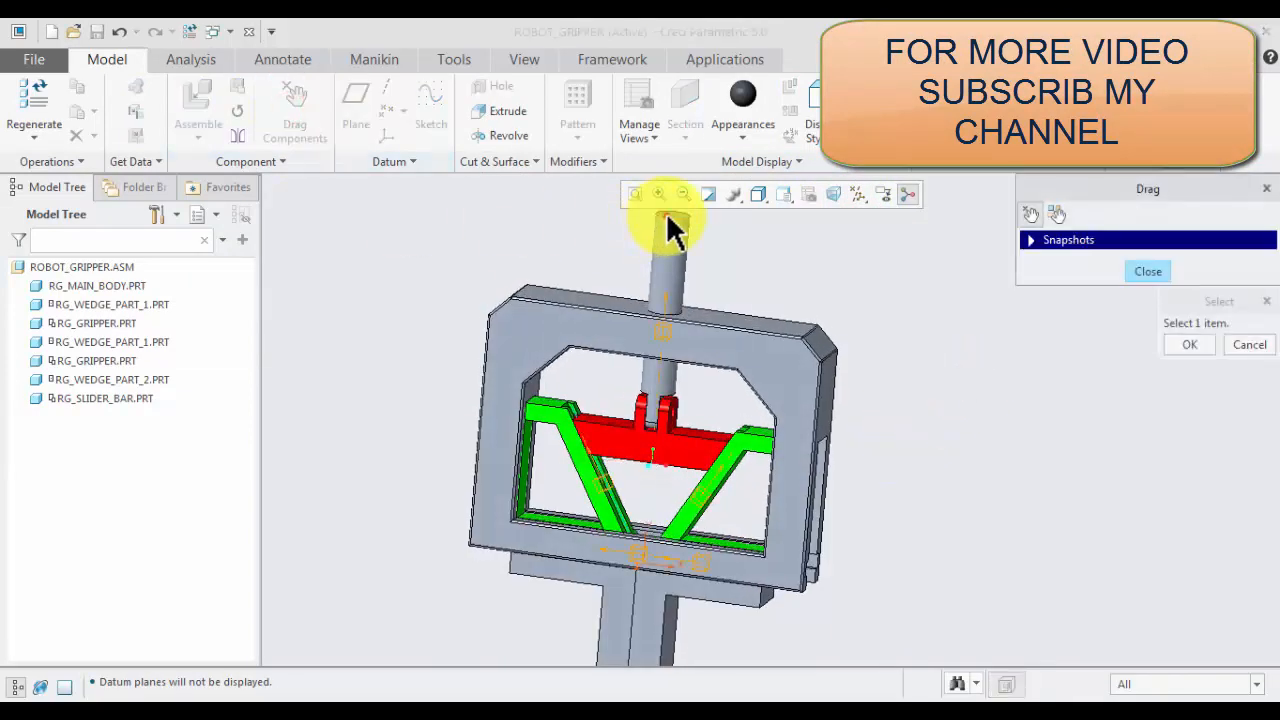
click(667, 220)
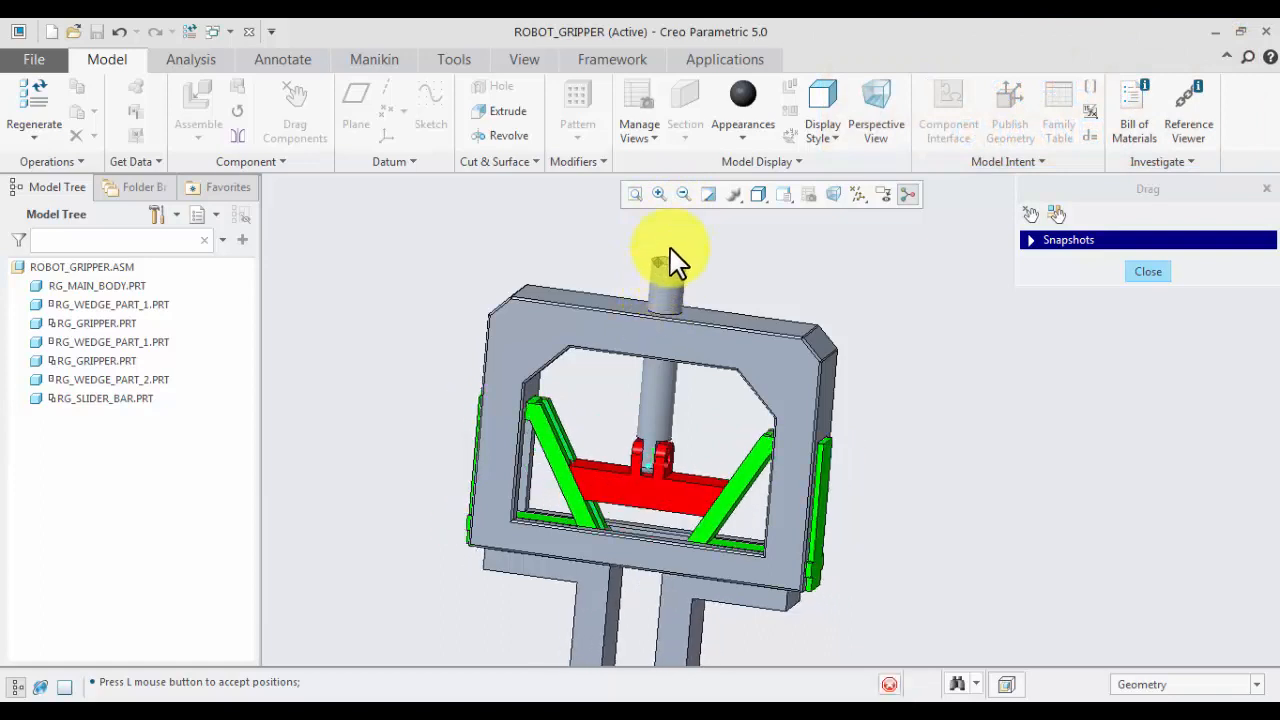
scroll(678, 235, up, 3)
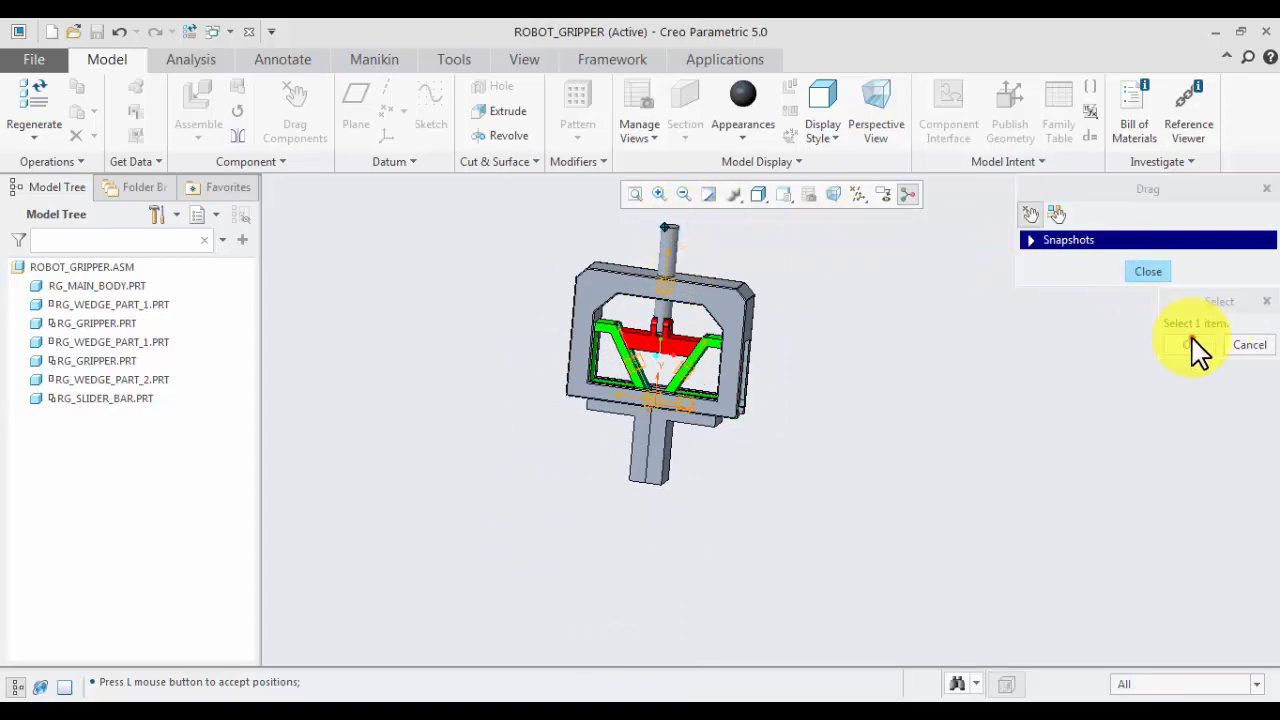
click(1192, 344)
click(1148, 271)
scroll(580, 275, down, 3)
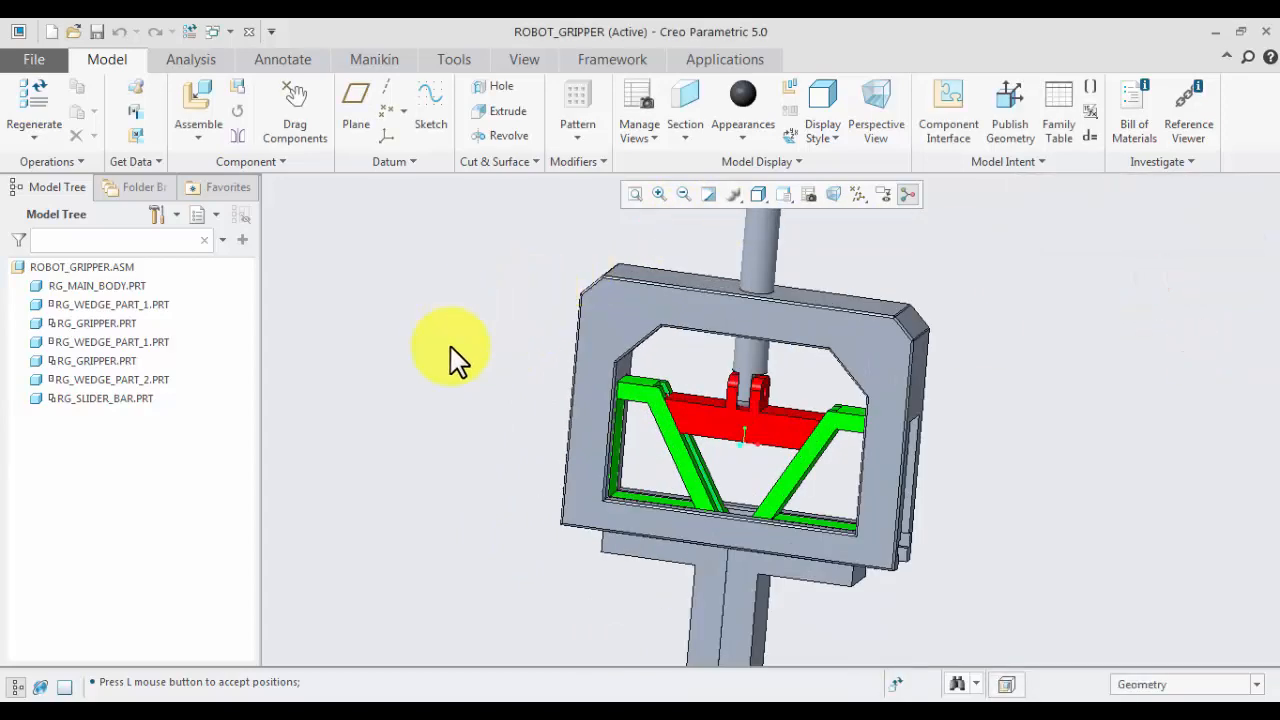
scroll(470, 395, up, 3)
scroll(495, 400, down, 6)
scroll(490, 366, up, 5)
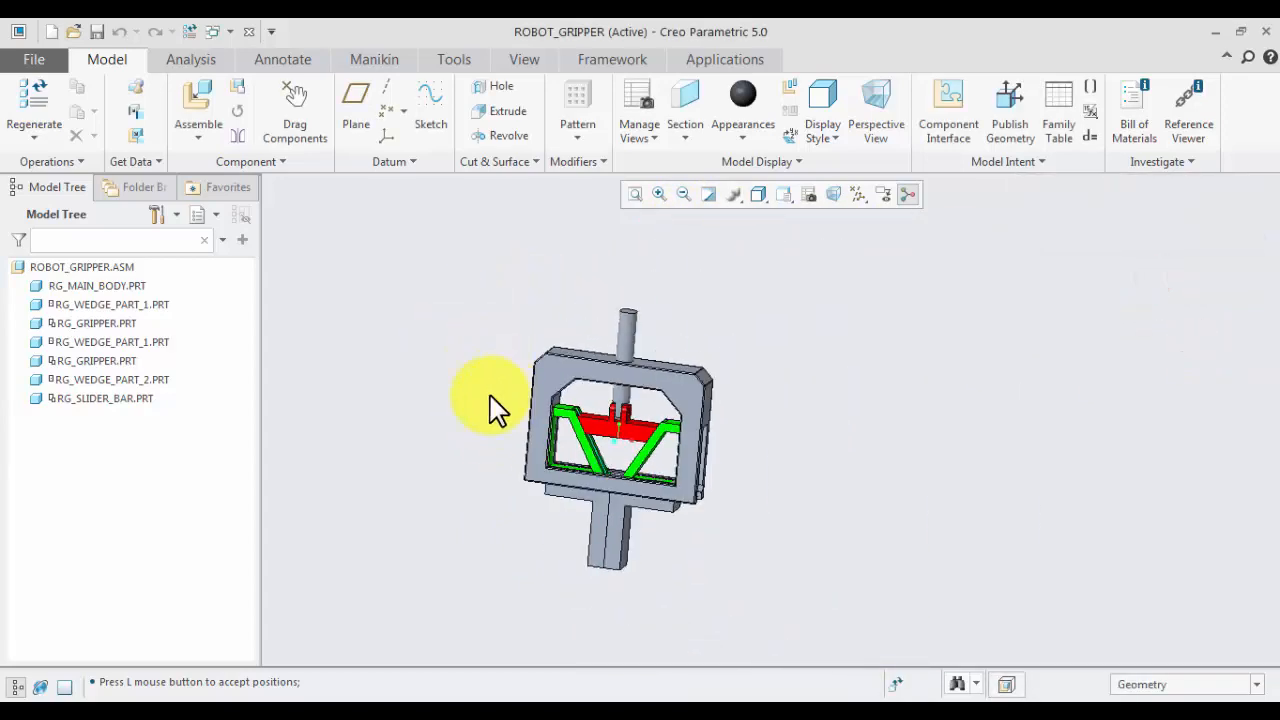